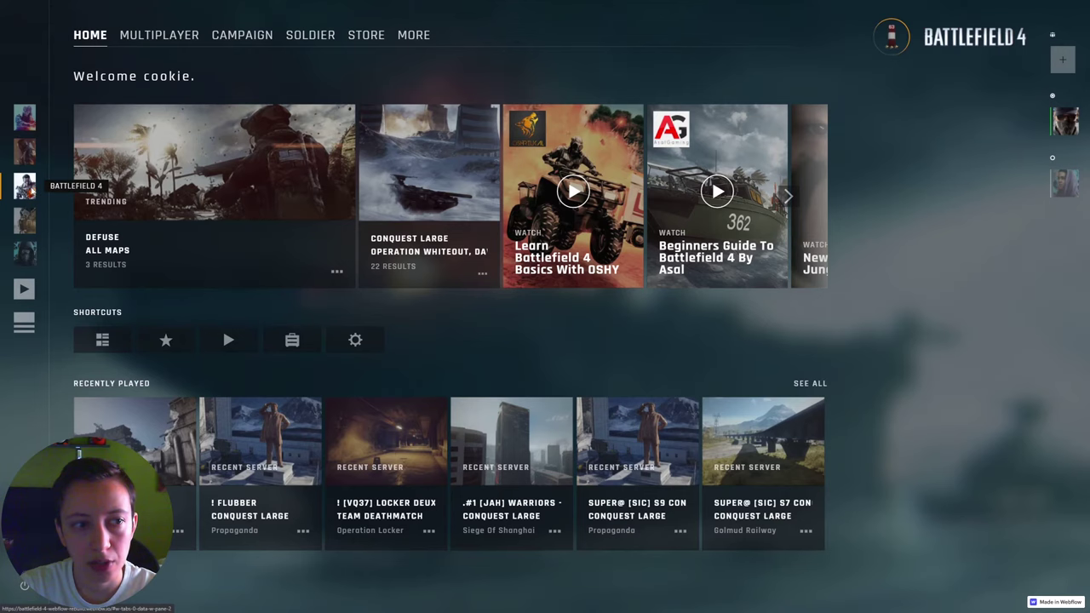
Switch the preview launcher between Battlefield 1, Battlefield V and back to Battlefield 4
{"action": "left_click", "coordinate": [21, 153]}
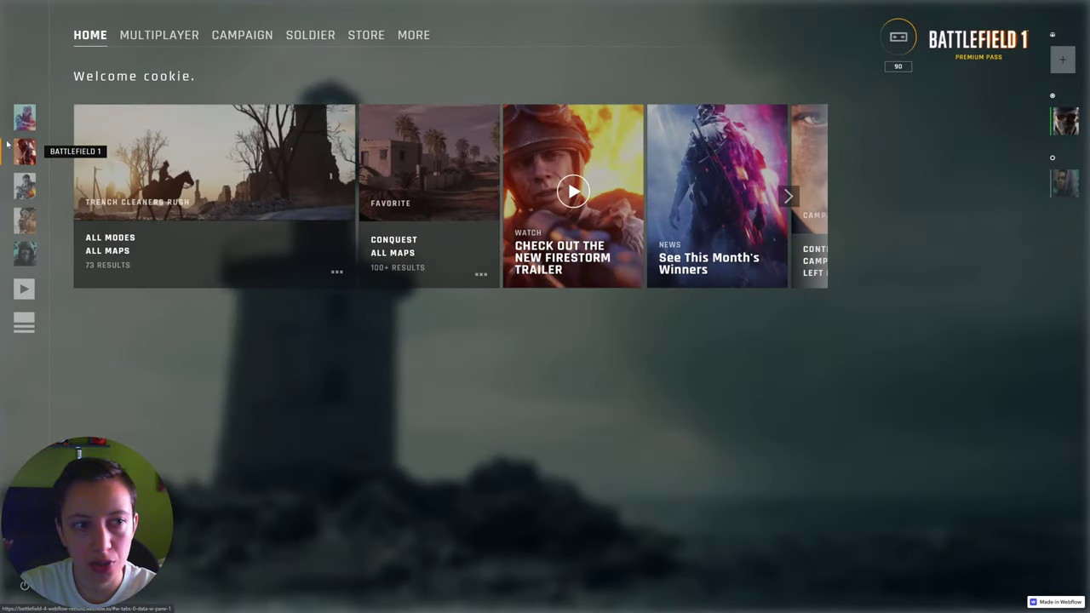
{"action": "left_click", "coordinate": [23, 116]}
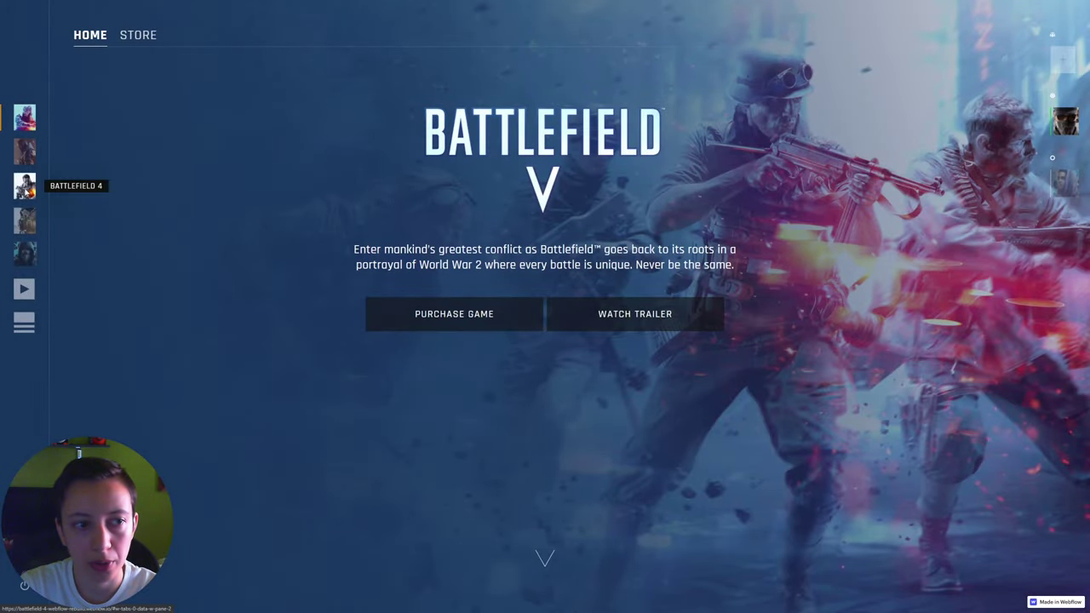
{"action": "left_click", "coordinate": [25, 186]}
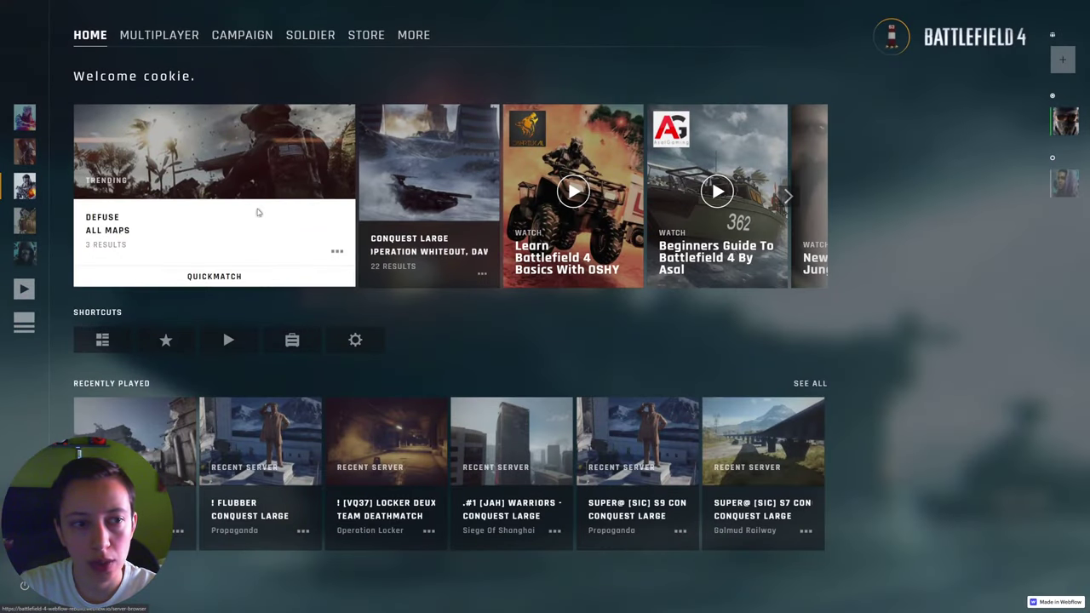
Browse the MULTIPLAYER, CAMPAIGN and SOLDIER pages, then return to HOME
{"action": "left_click", "coordinate": [147, 38]}
{"action": "left_click", "coordinate": [250, 36]}
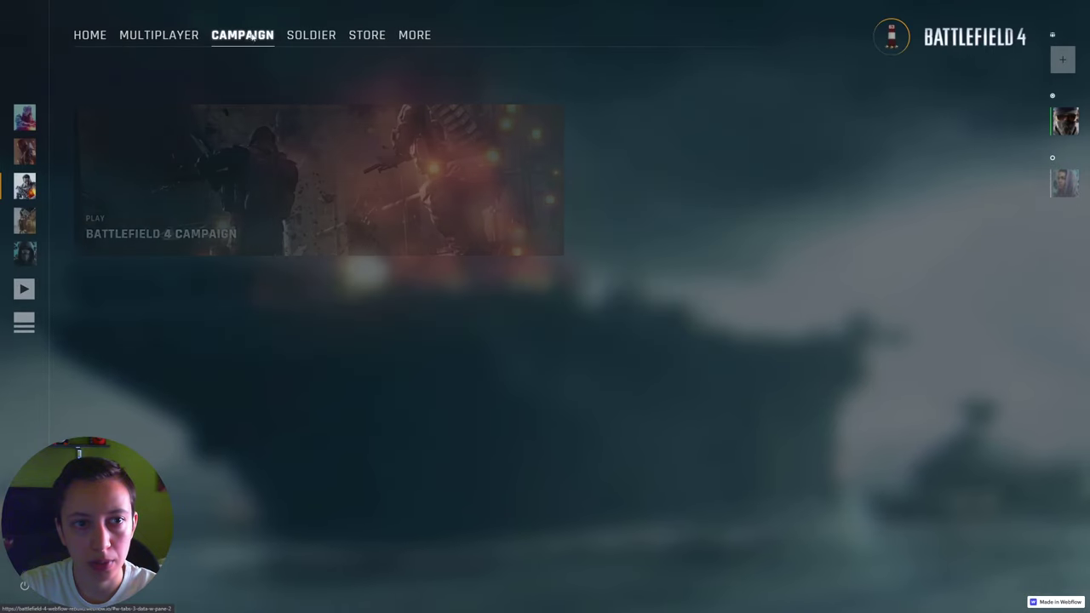
{"action": "left_click", "coordinate": [296, 35]}
{"action": "left_click", "coordinate": [95, 38]}
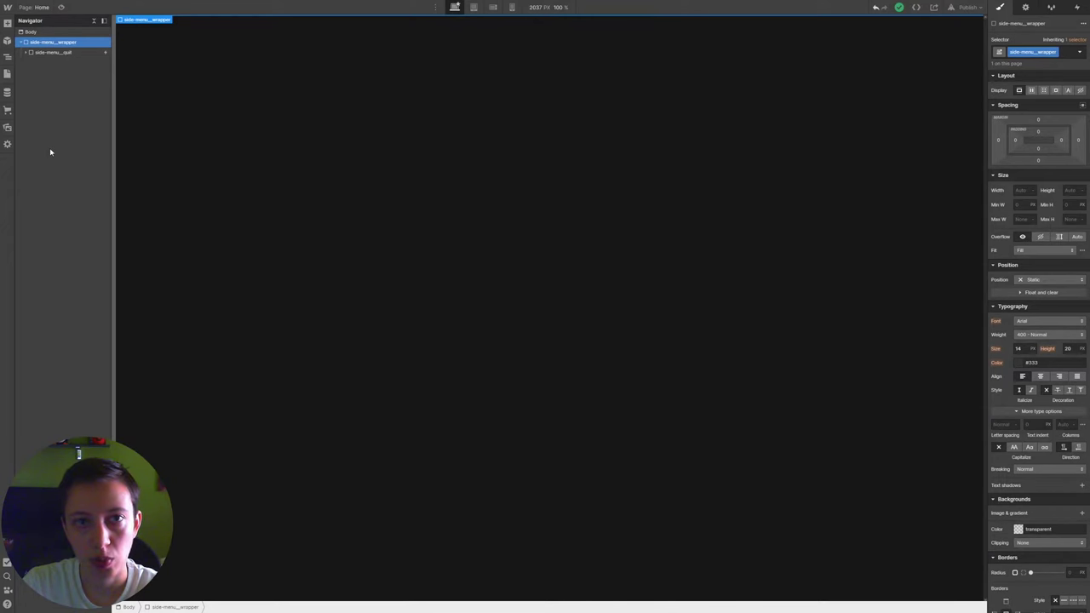
Add a Tabs element via quick search, nesting it in side-menu_wrapper above side-menu_quit
{"action": "key", "text": "ctrl+k"}
{"action": "type", "text": "ta"}
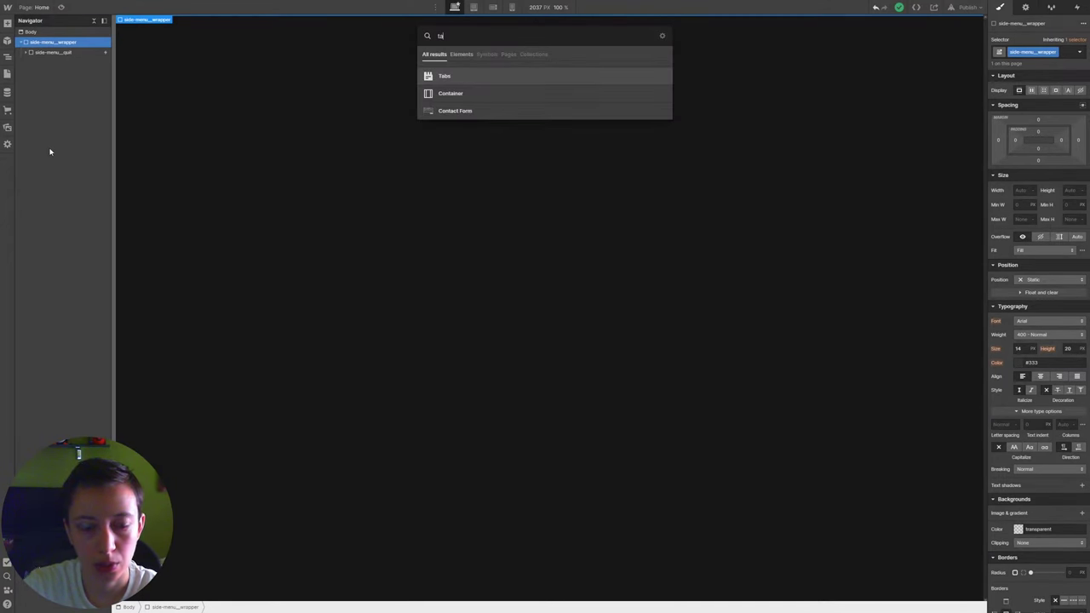
{"action": "key", "text": "Return"}
{"action": "left_click_drag", "start_coordinate": [43, 63], "coordinate": [39, 52]}
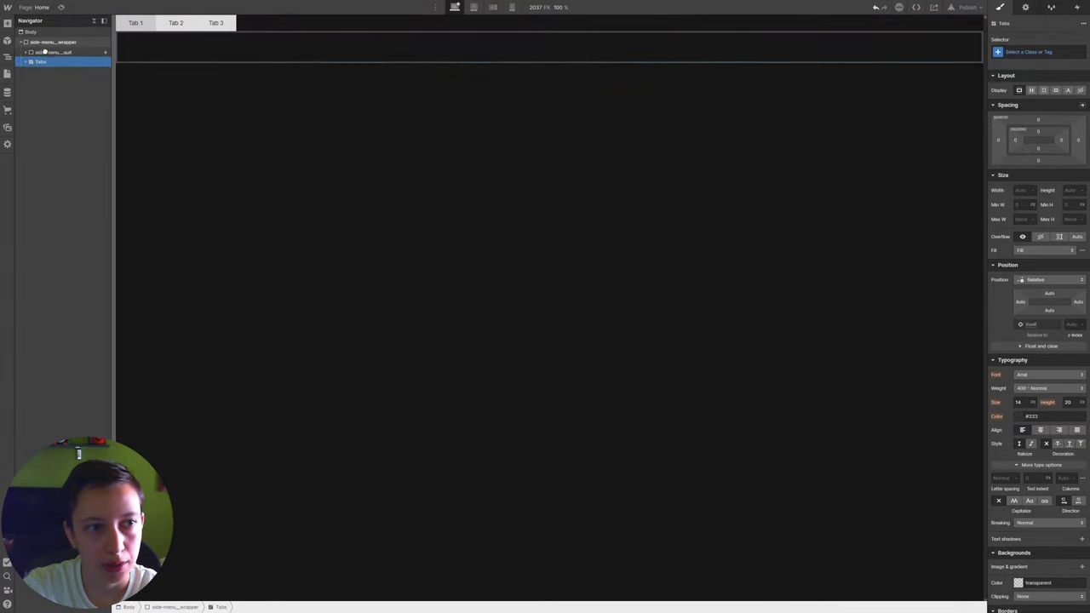
{"action": "left_click", "coordinate": [26, 53]}
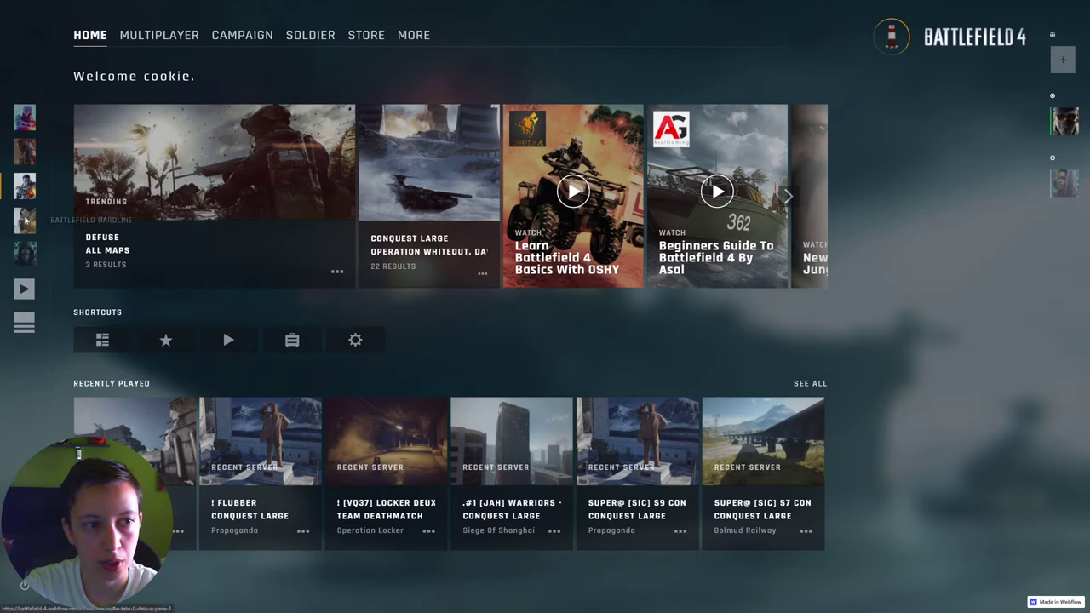
Compare the Battlefield 1 and Battlefield 4 tabs in the preview, then return to the Designer
{"action": "left_click", "coordinate": [25, 151]}
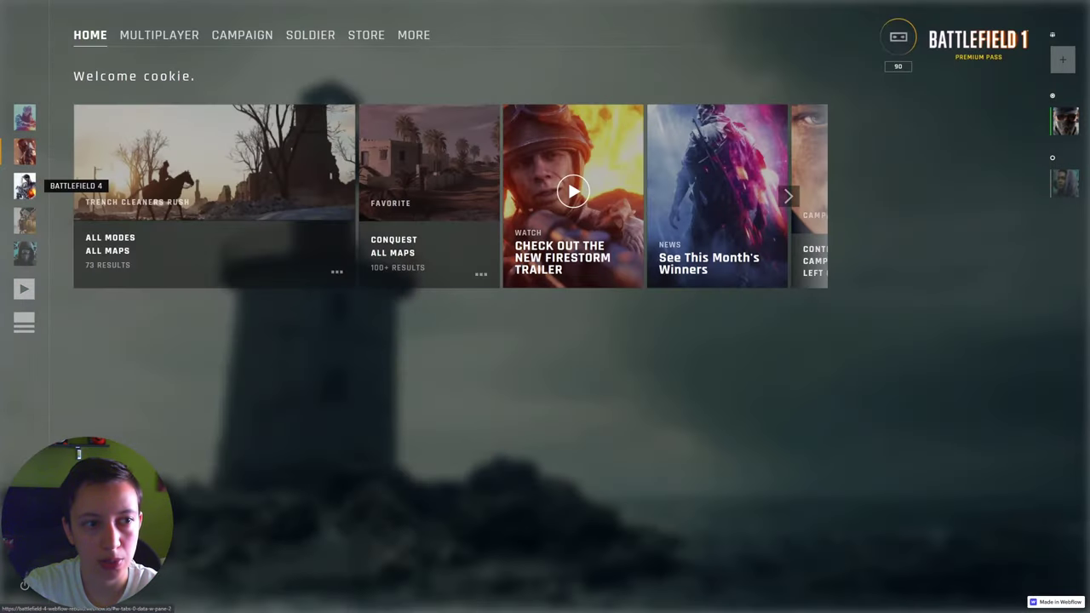
{"action": "left_click", "coordinate": [25, 185]}
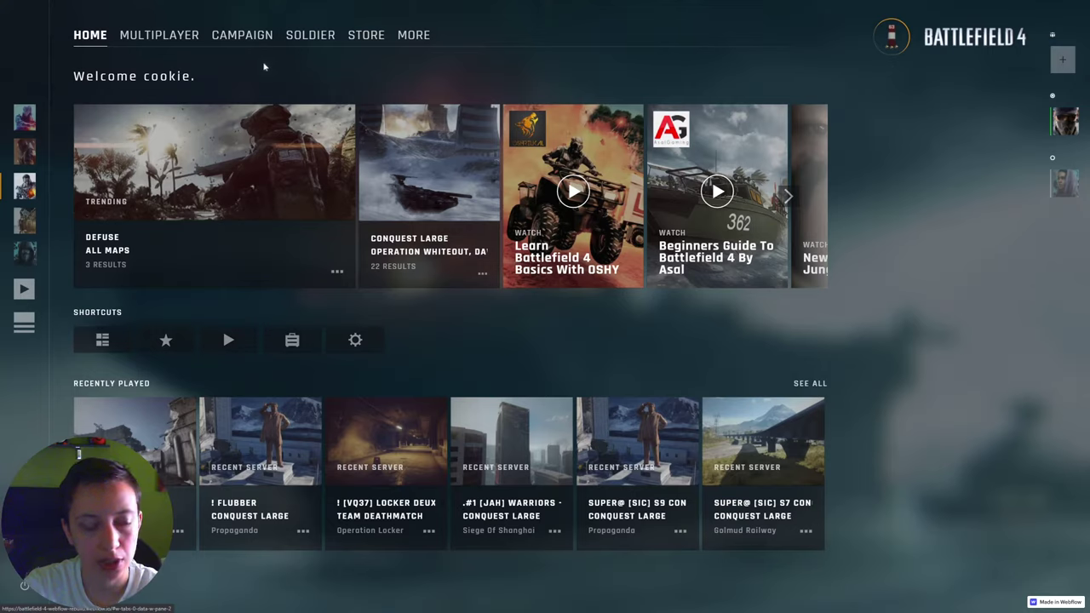
{"action": "key", "text": "alt+Tab"}
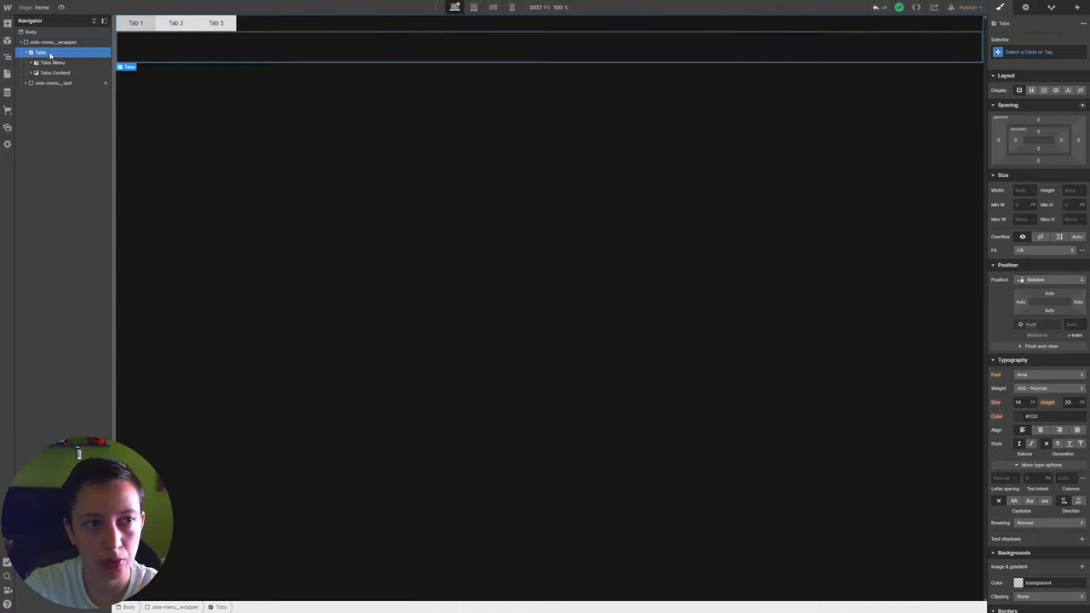
Give the Tabs element a side-menu class, absolutely positioned across the full top width
{"action": "left_click", "coordinate": [1041, 53]}
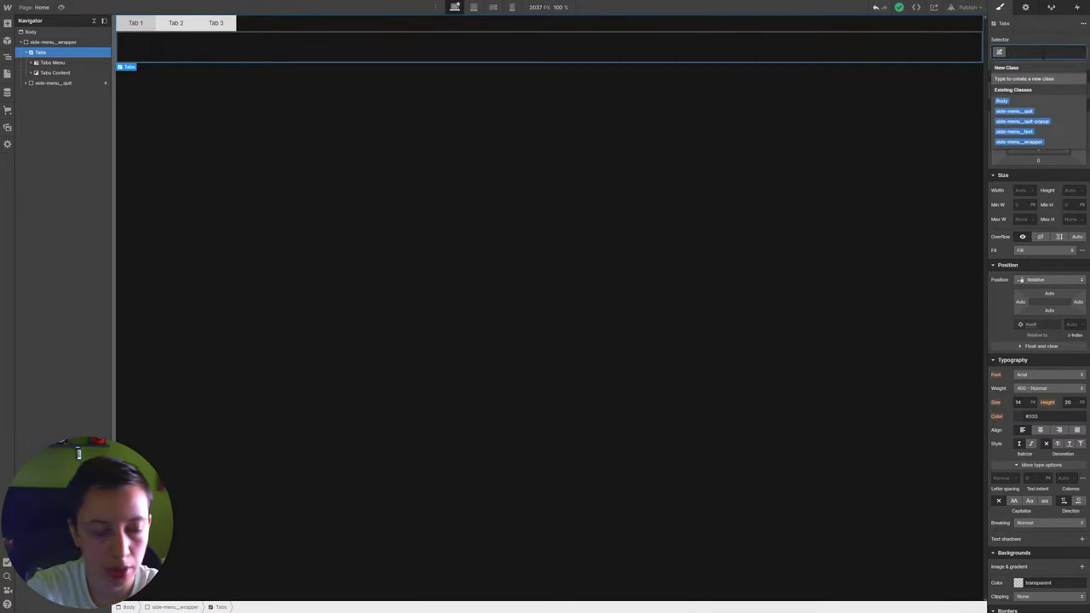
{"action": "type", "text": "side-men"}
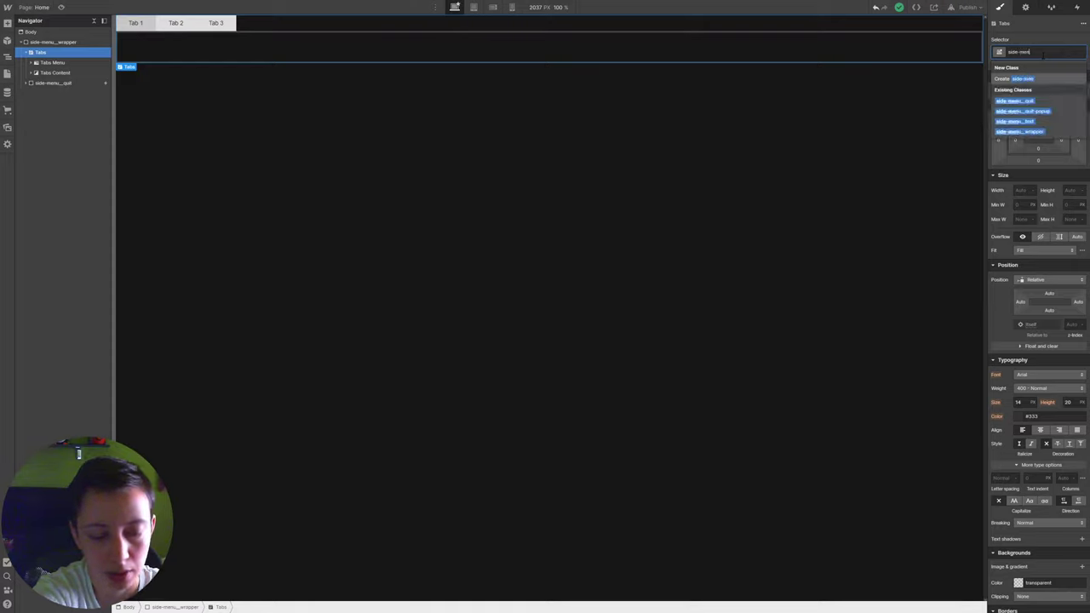
{"action": "type", "text": "u"}
{"action": "key", "text": "Return"}
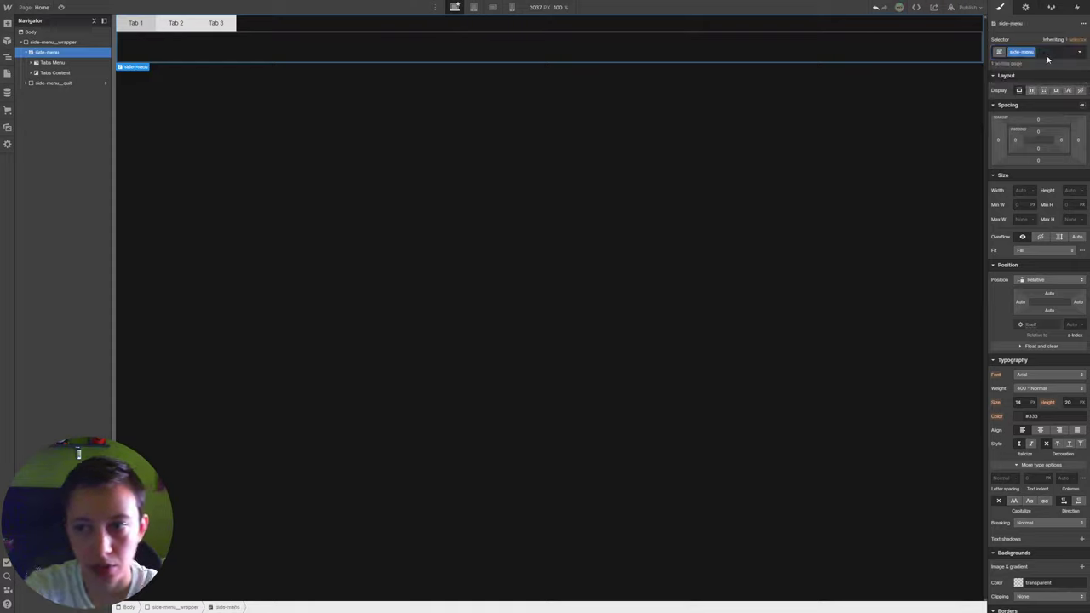
{"action": "left_click", "coordinate": [1029, 281]}
{"action": "left_click", "coordinate": [1033, 291]}
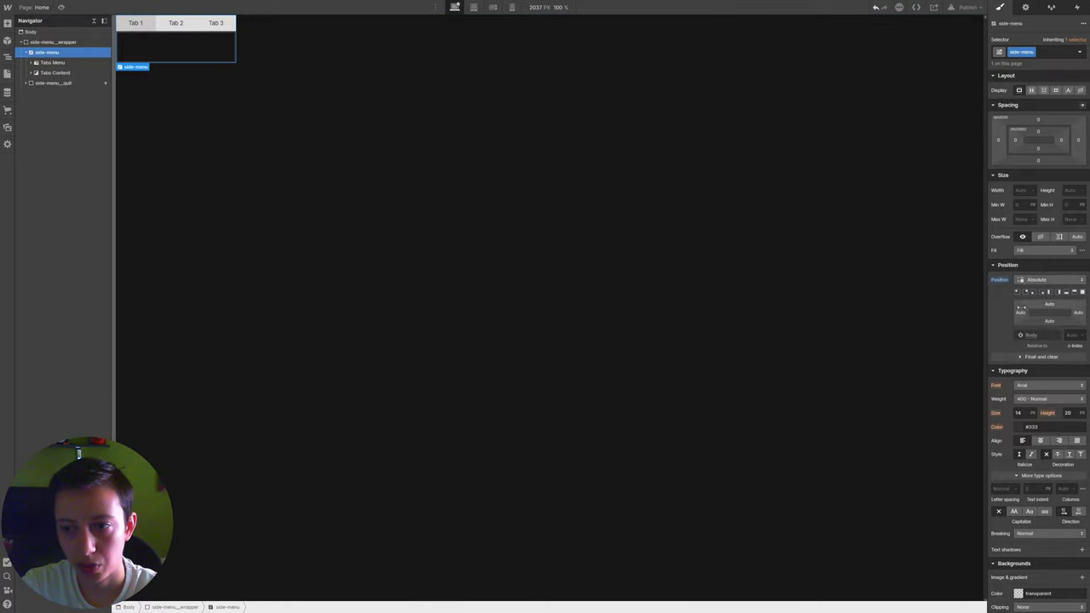
{"action": "left_click", "coordinate": [1082, 292]}
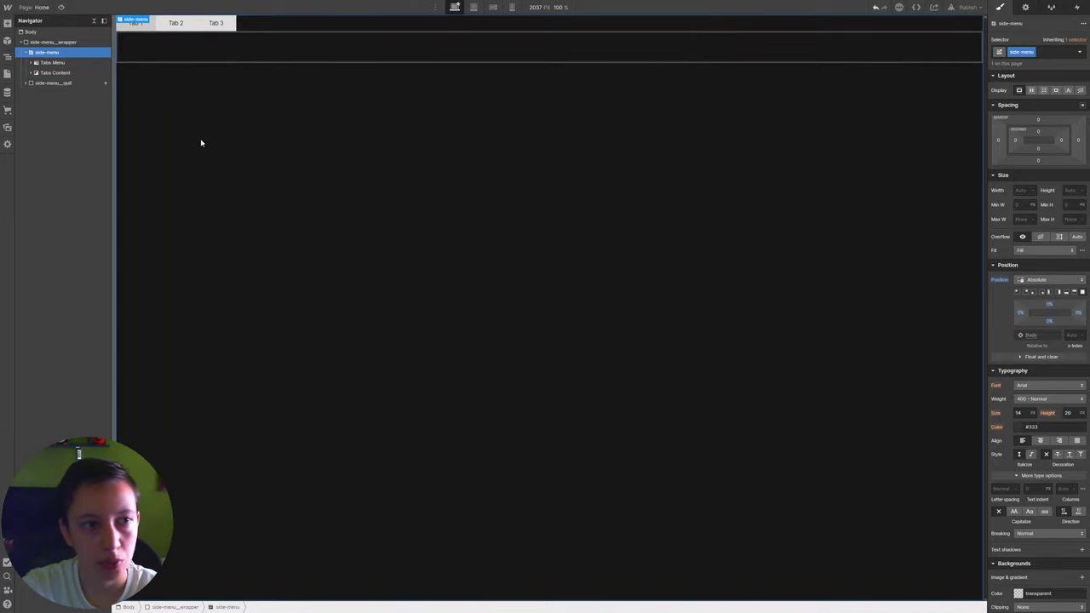
Give the Tabs Menu element the new side-menu__tabs class
{"action": "left_click", "coordinate": [53, 63]}
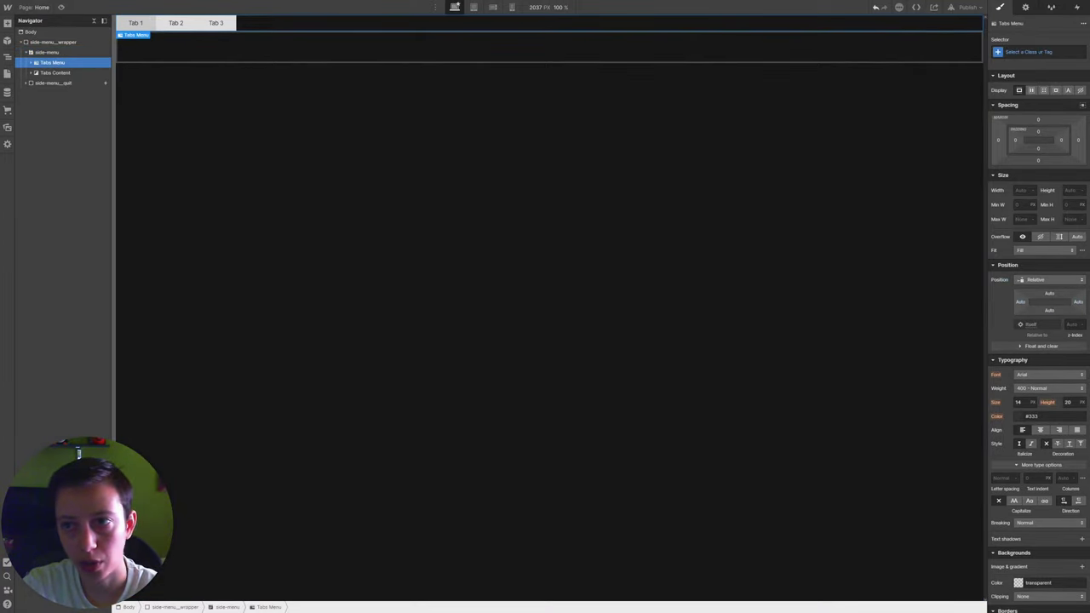
{"action": "left_click", "coordinate": [1037, 52]}
{"action": "type", "text": "s"}
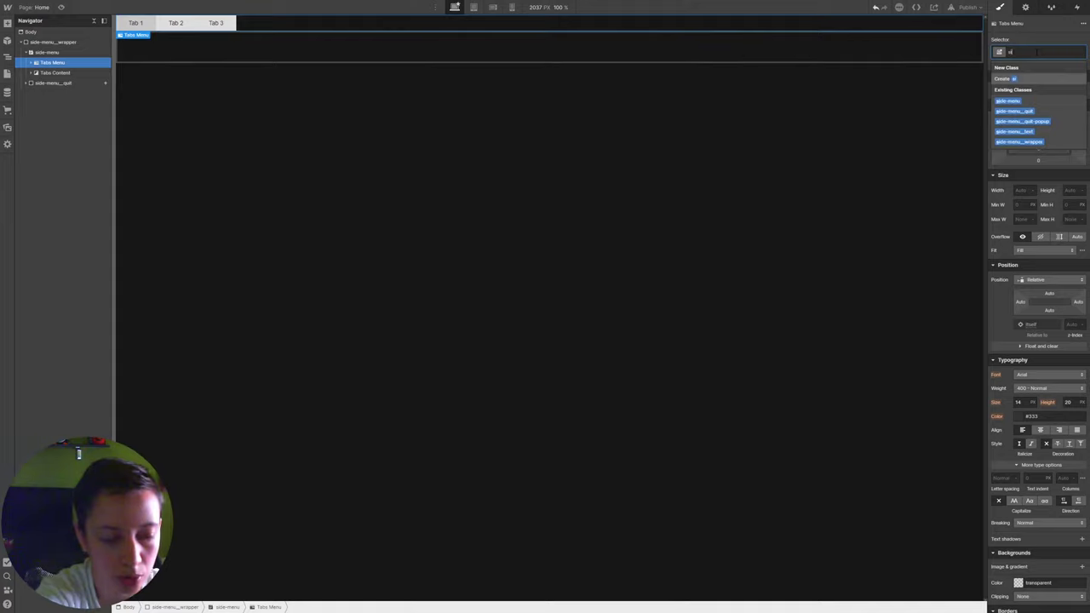
{"action": "type", "text": "ide-menu"}
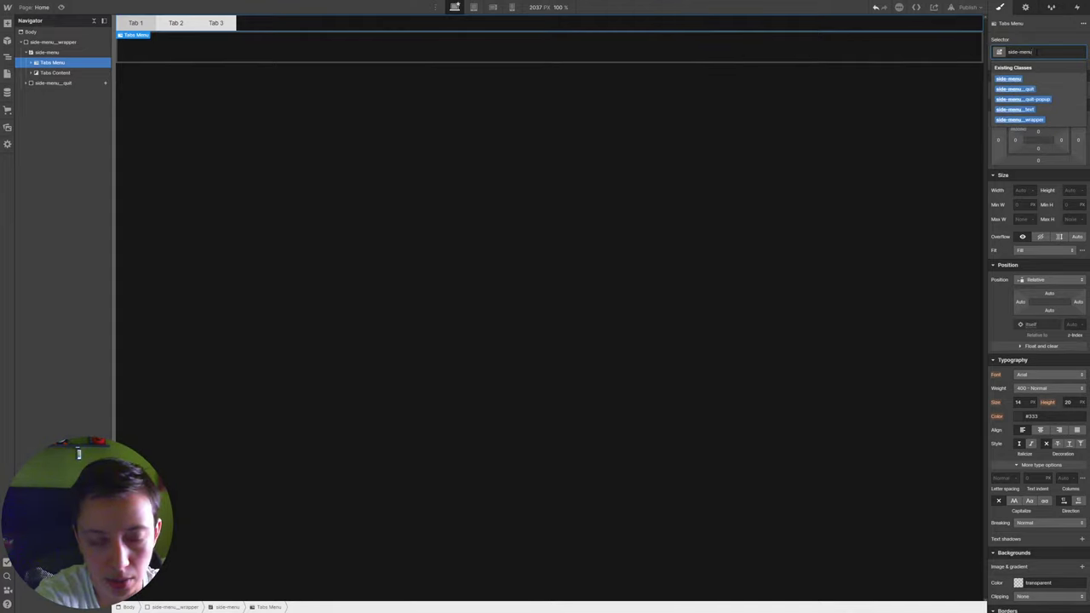
{"action": "type", "text": "__tabs"}
{"action": "key", "text": "Return"}
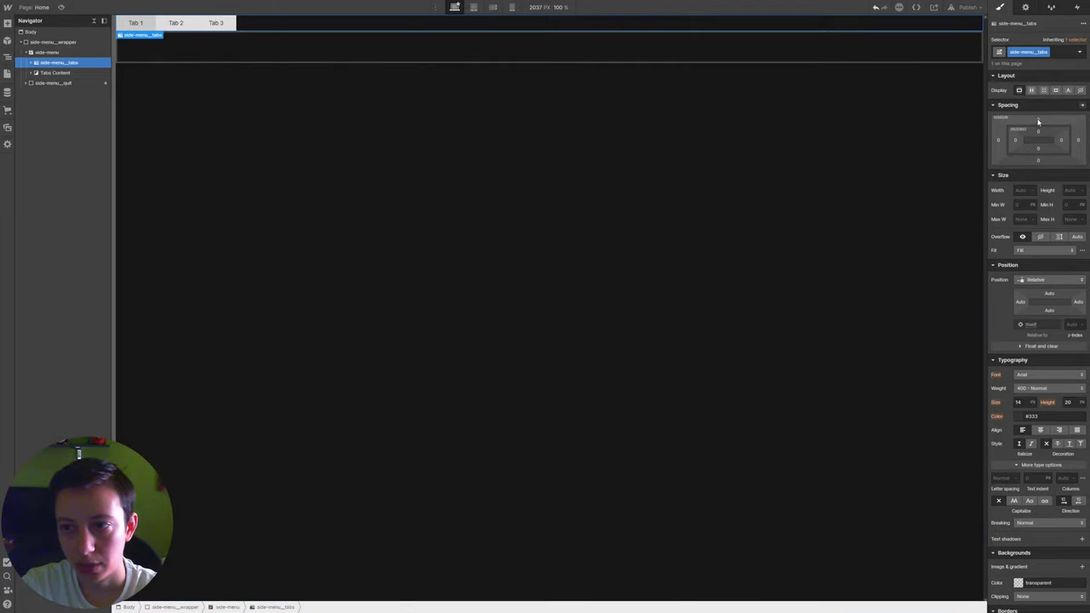
Set side-menu__tabs to a 17% top margin, visible overflow, and fixed full-height left position
{"action": "left_click", "coordinate": [1038, 122]}
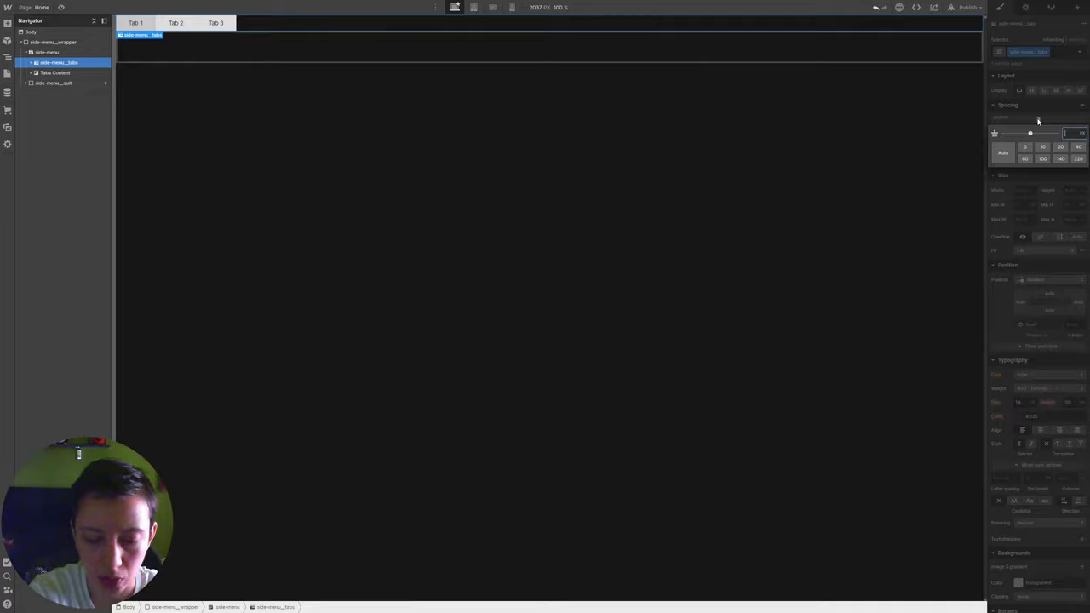
{"action": "type", "text": "%"}
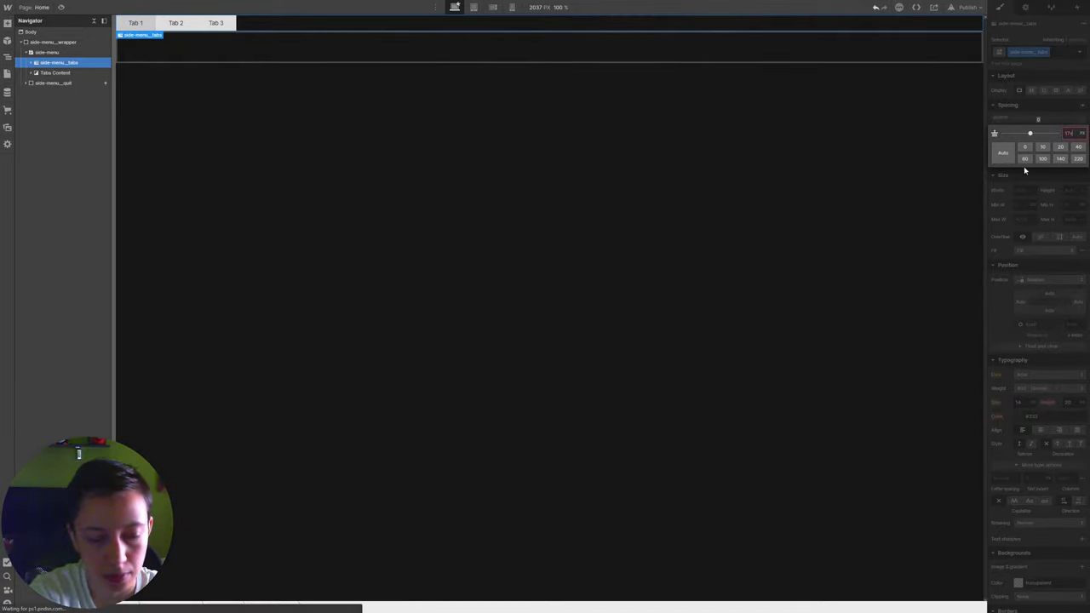
{"action": "key", "text": "Return"}
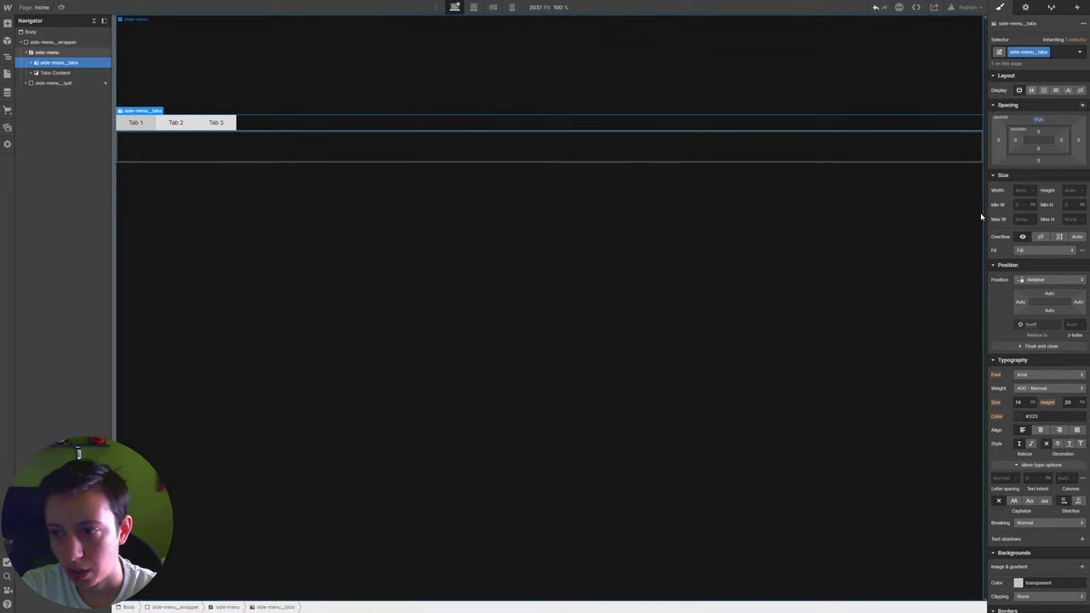
{"action": "left_click", "coordinate": [1022, 236]}
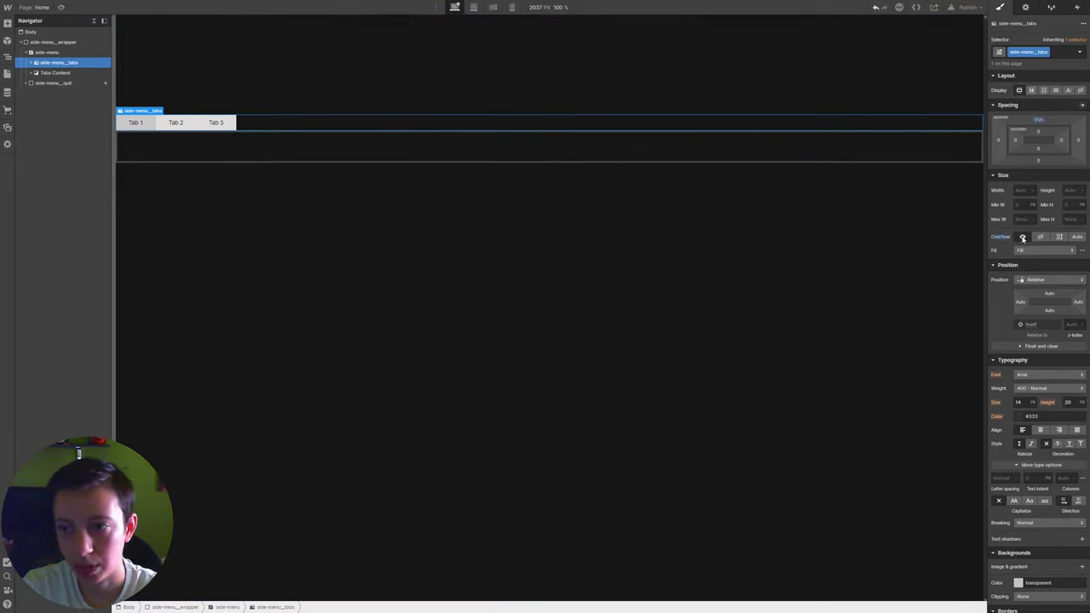
{"action": "left_click", "coordinate": [1046, 280]}
{"action": "left_click", "coordinate": [1033, 302]}
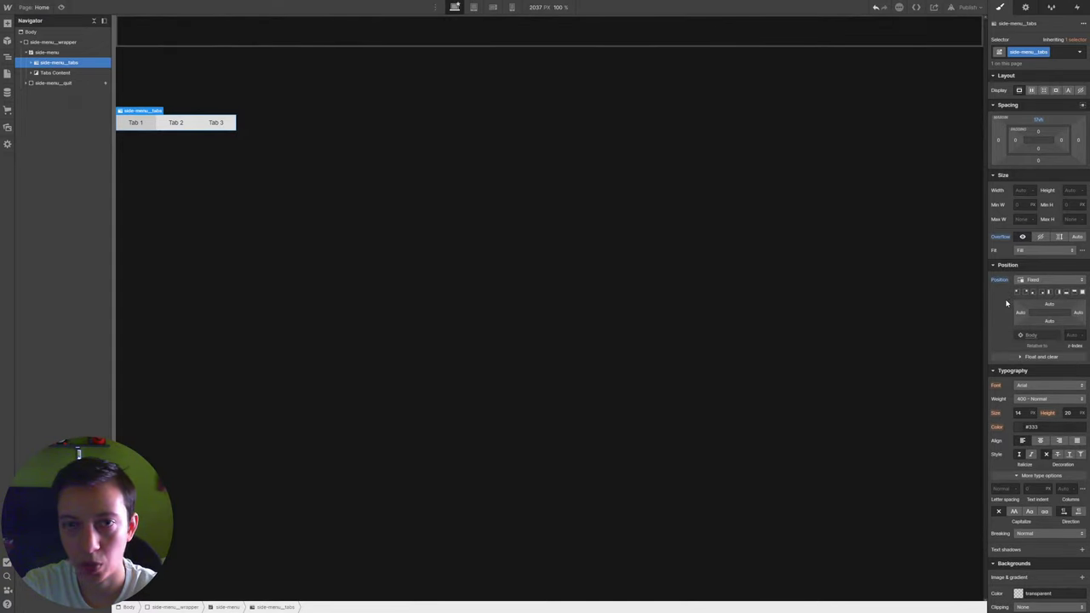
{"action": "left_click", "coordinate": [1049, 292]}
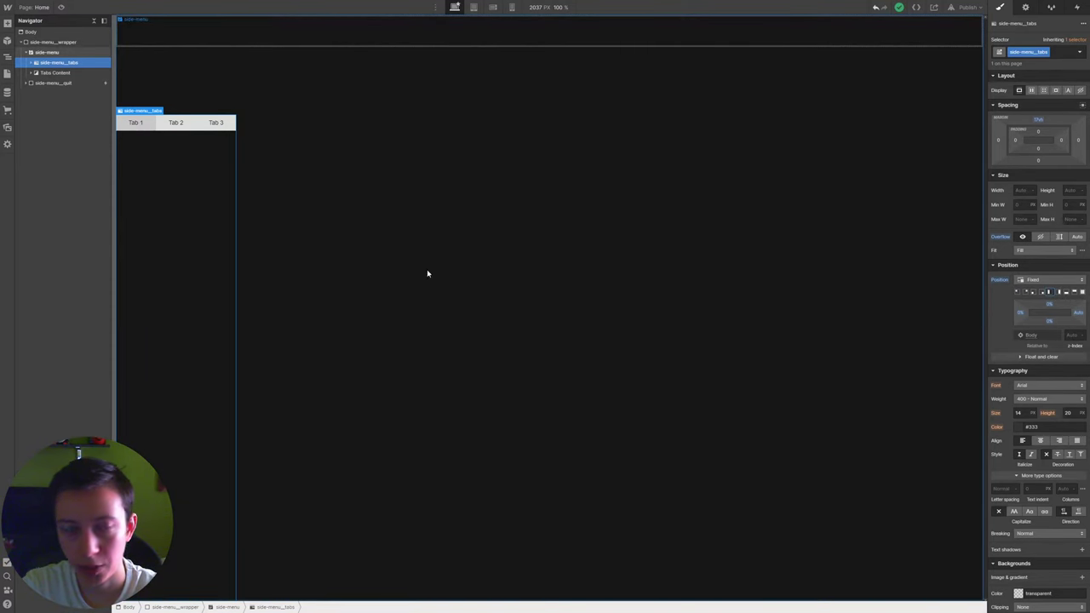
Give the Tabs Content element the new side-menu_content-wrapper class
{"action": "left_click", "coordinate": [59, 73]}
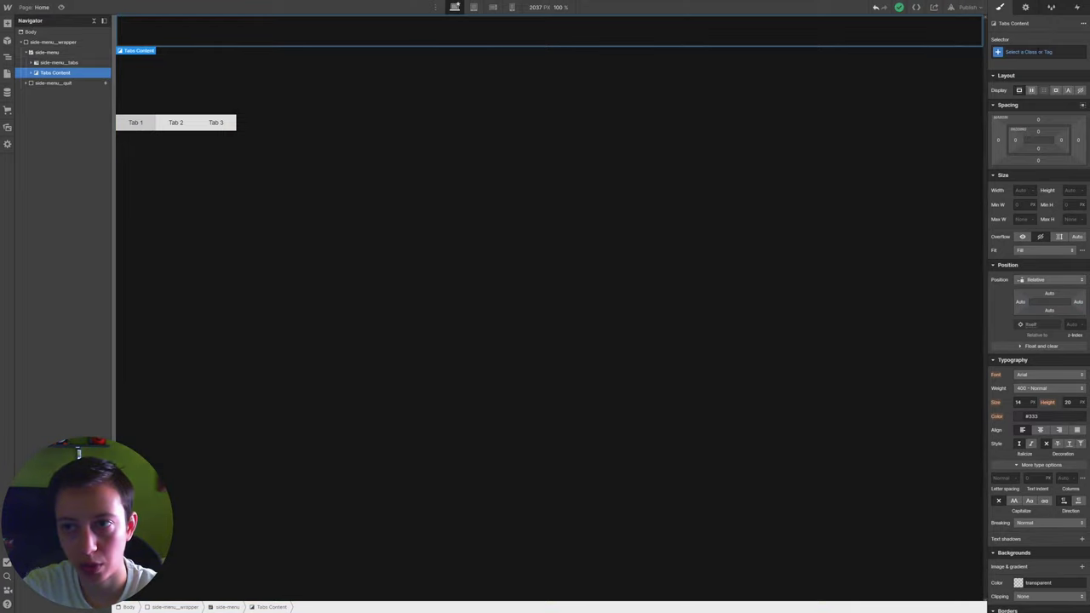
{"action": "left_click", "coordinate": [1034, 52]}
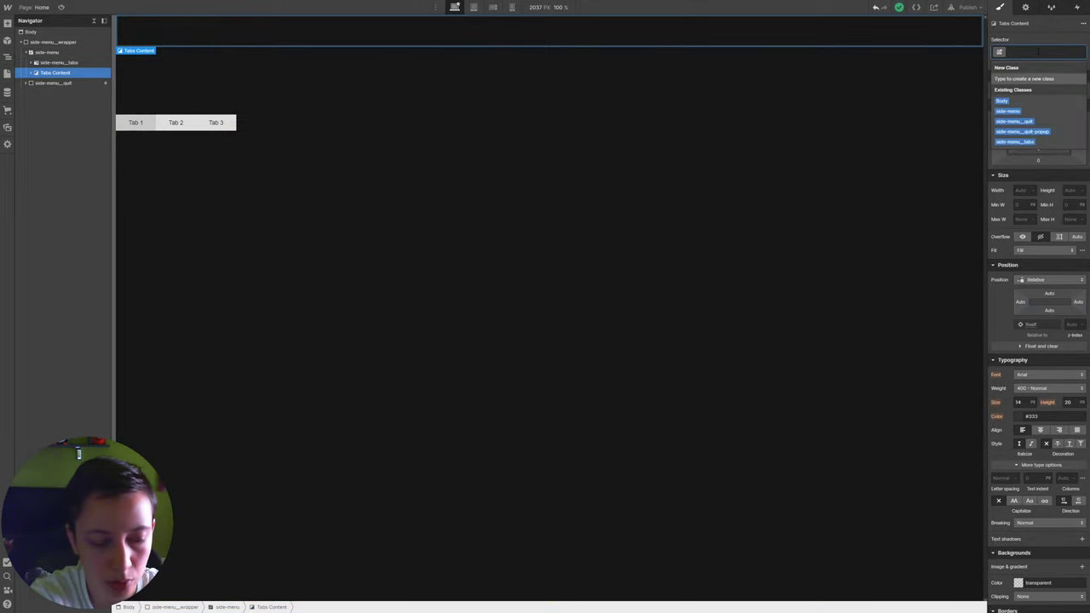
{"action": "type", "text": "side-menu"}
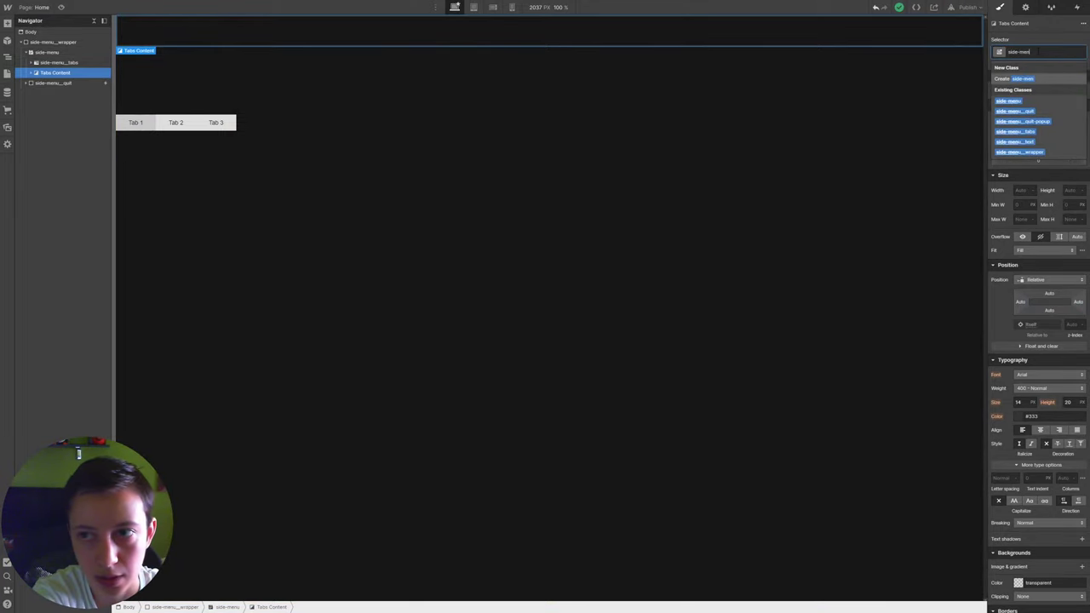
{"action": "type", "text": "__content"}
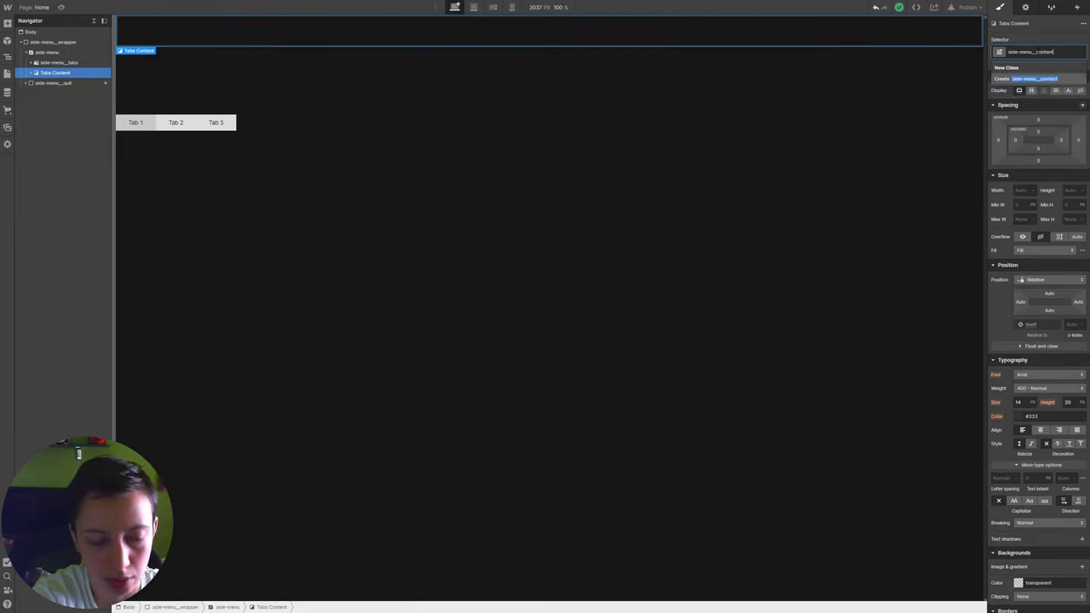
{"action": "type", "text": "-wrapper"}
{"action": "key", "text": "Return"}
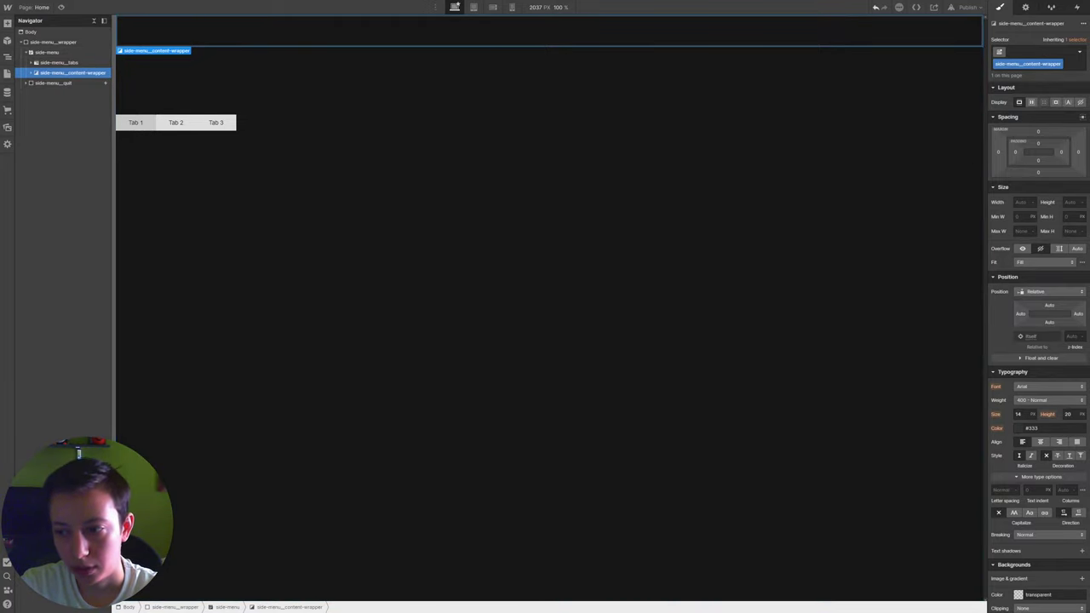
Set the content wrapper to visible overflow, absolute full-fill position, and z-index 1
{"action": "left_click", "coordinate": [1022, 249]}
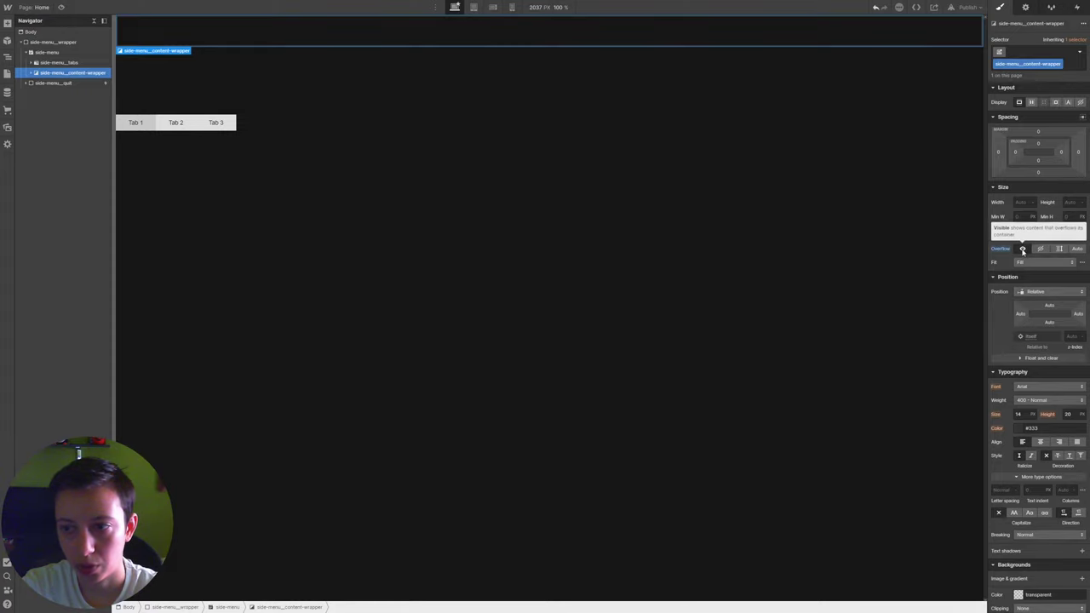
{"action": "left_click", "coordinate": [1035, 292]}
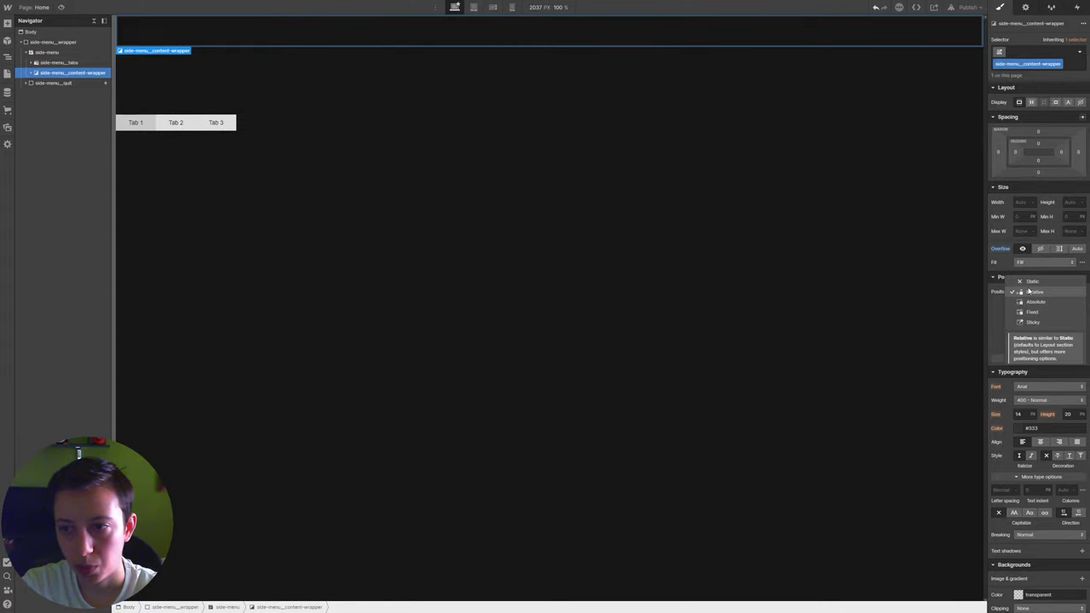
{"action": "left_click", "coordinate": [1037, 302]}
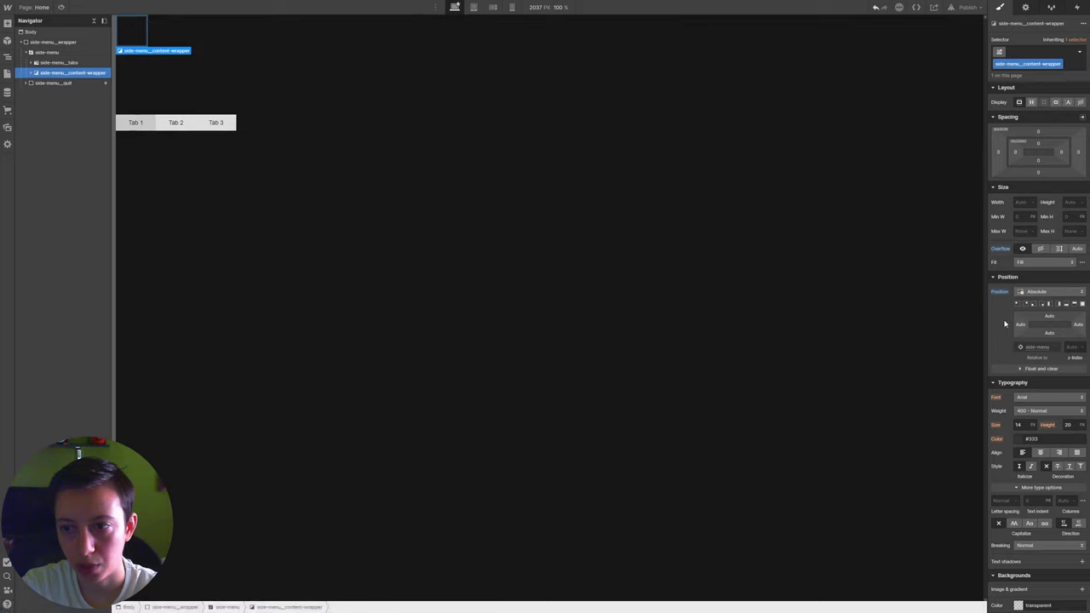
{"action": "left_click", "coordinate": [1082, 304]}
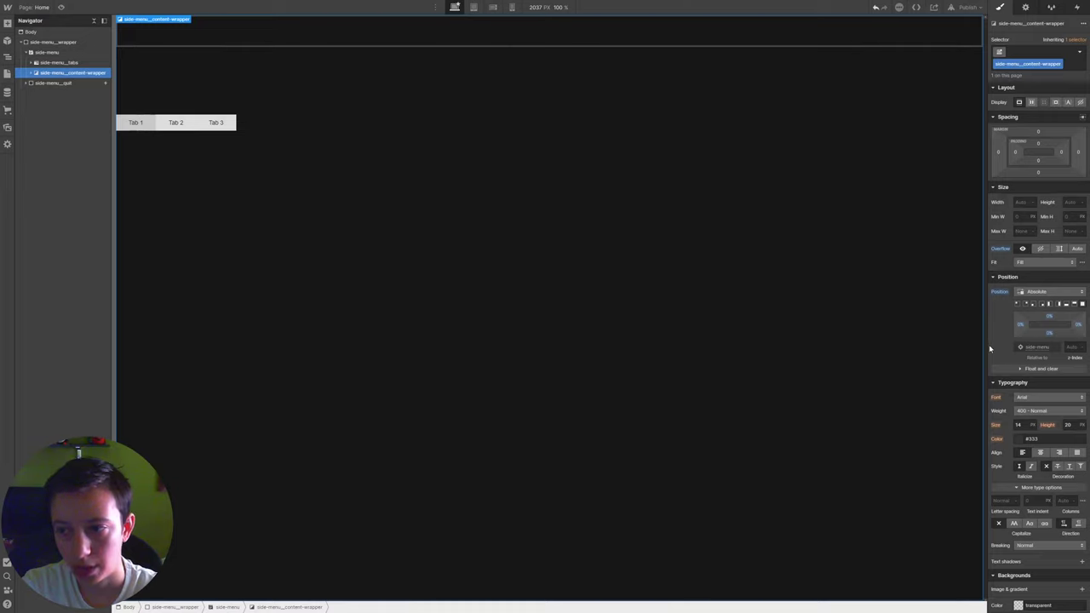
{"action": "left_click", "coordinate": [1075, 346]}
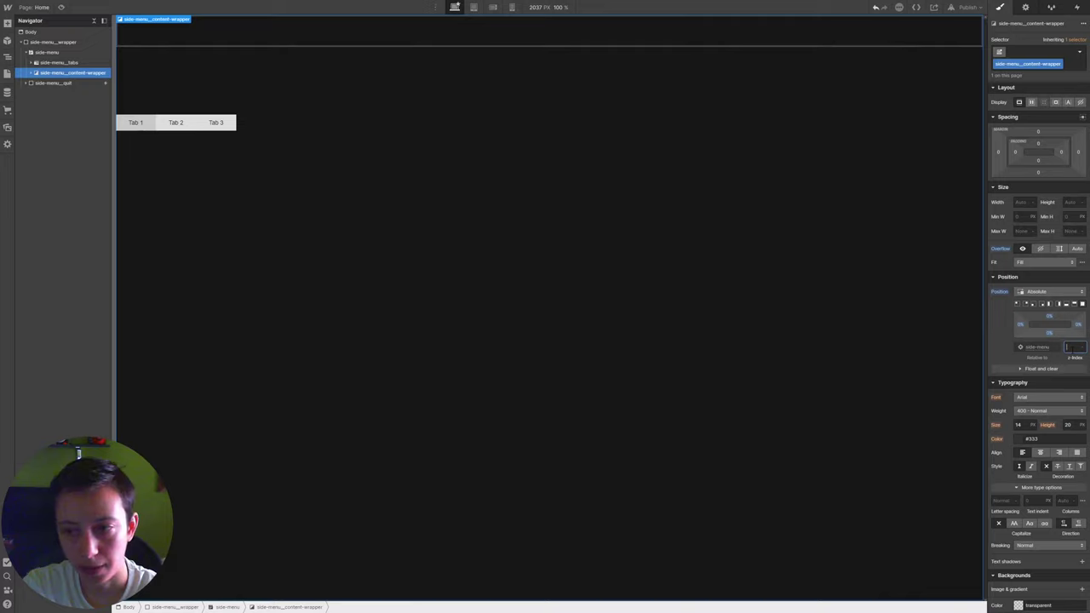
{"action": "type", "text": "1"}
{"action": "key", "text": "Return"}
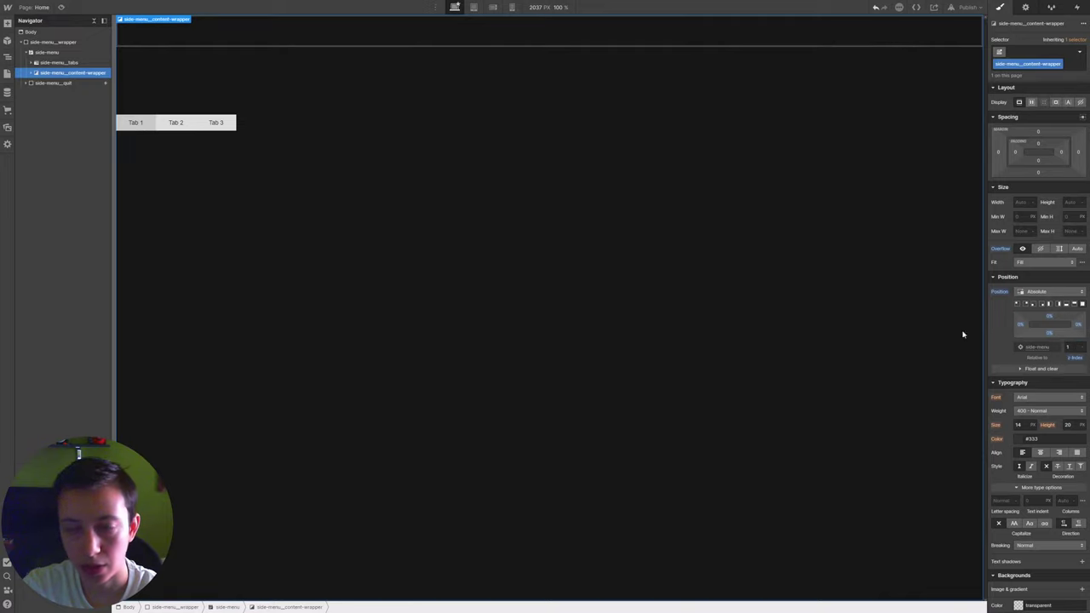
Give the side-menu__tabs block z-index 2
{"action": "left_click", "coordinate": [77, 63]}
{"action": "left_click", "coordinate": [1071, 334]}
{"action": "type", "text": "2"}
{"action": "key", "text": "Return"}
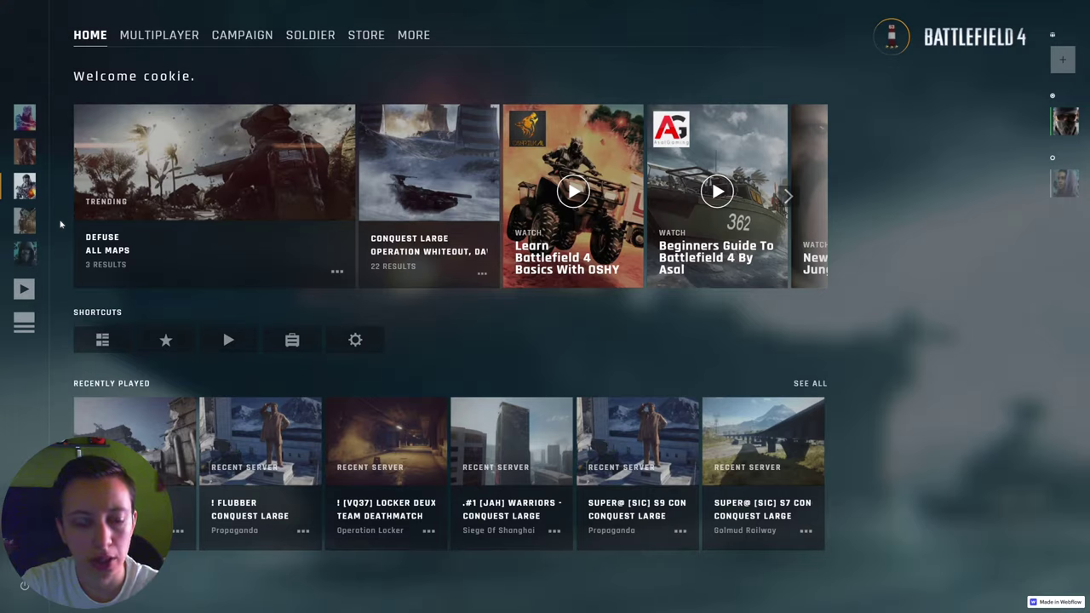
Back in the Designer, delete the third tab link
{"action": "key", "text": "ctrl+Tab"}
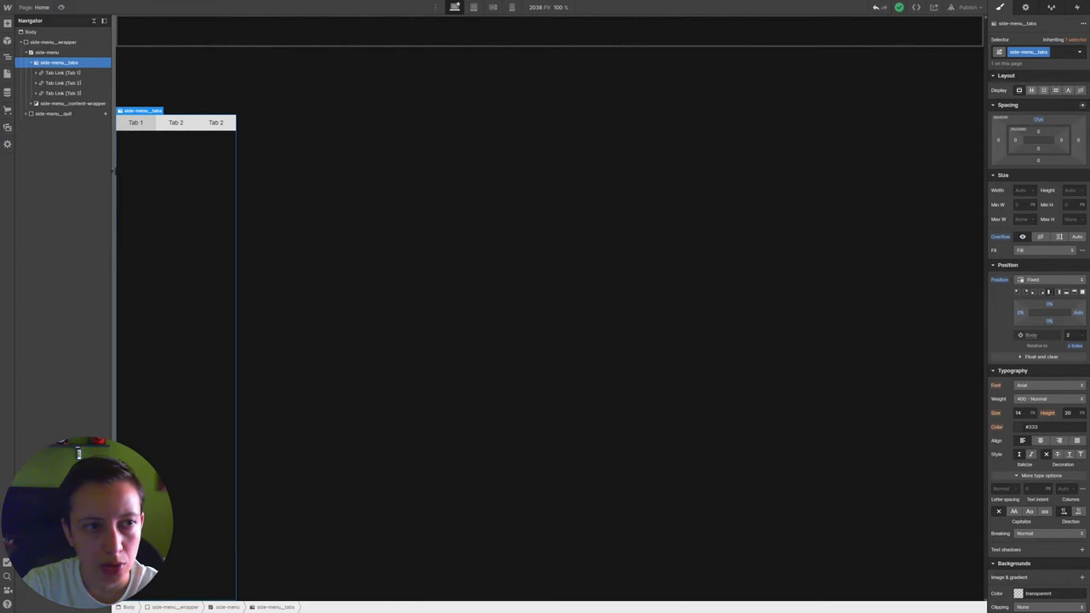
{"action": "left_click", "coordinate": [74, 73]}
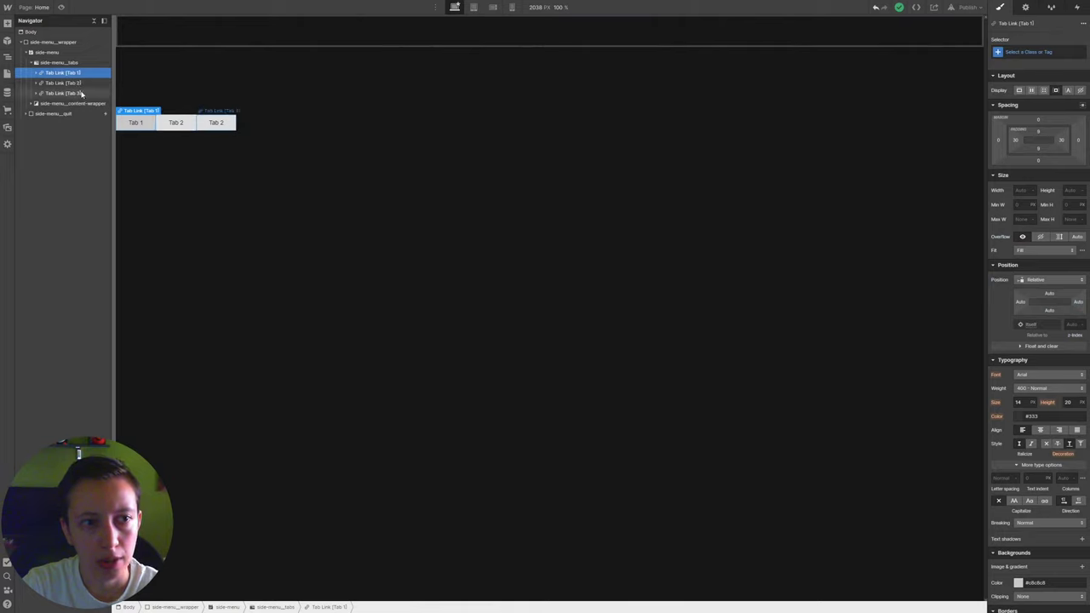
{"action": "left_click", "coordinate": [76, 94]}
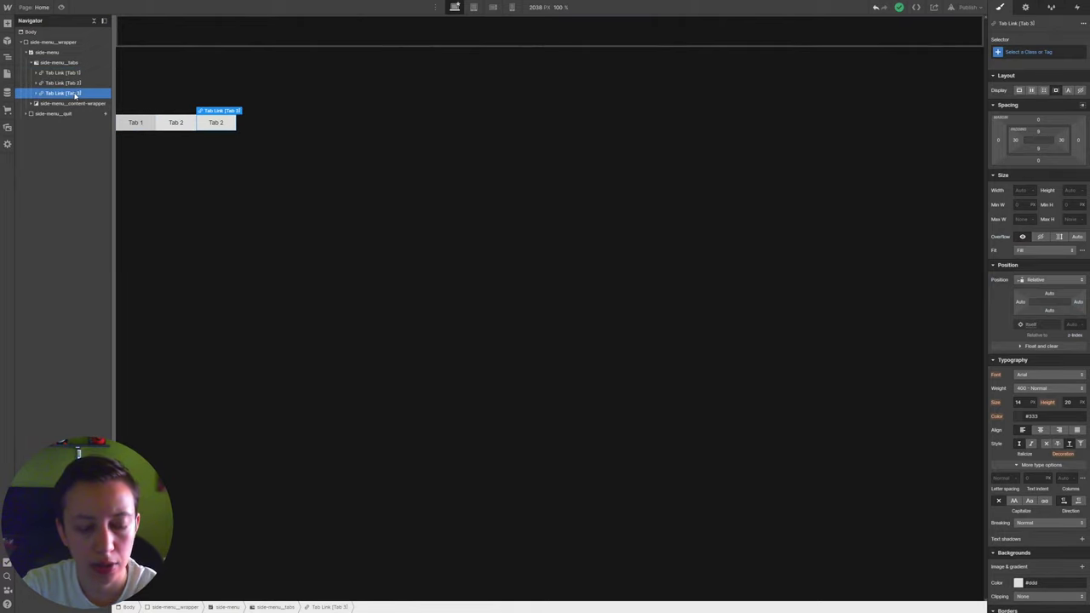
{"action": "key", "text": "Delete"}
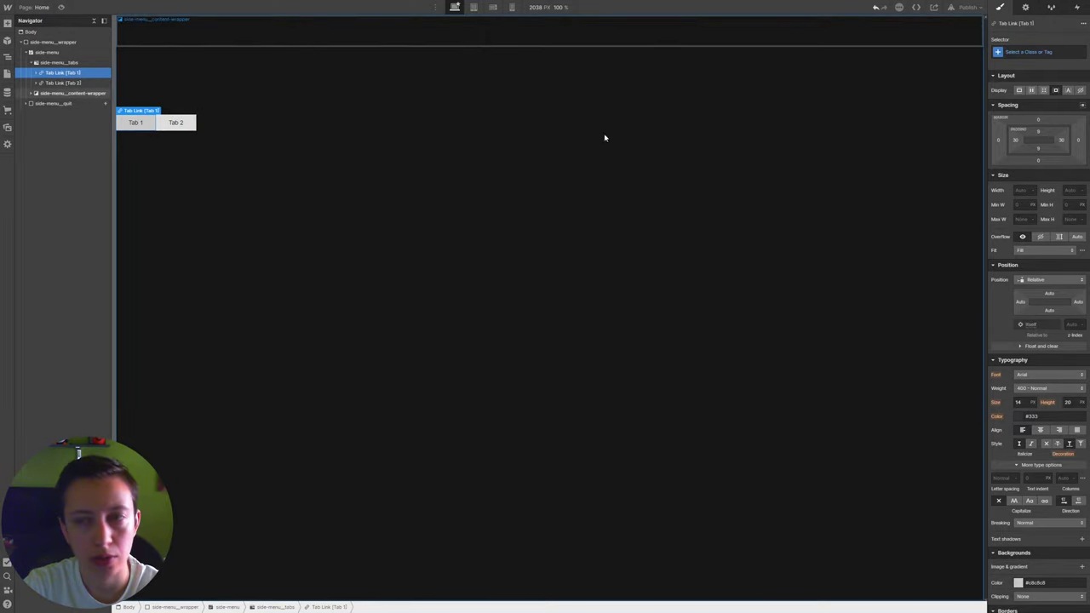
Create a game class on the first tab link and correct its name to side-menu__game
{"action": "left_click", "coordinate": [1035, 49]}
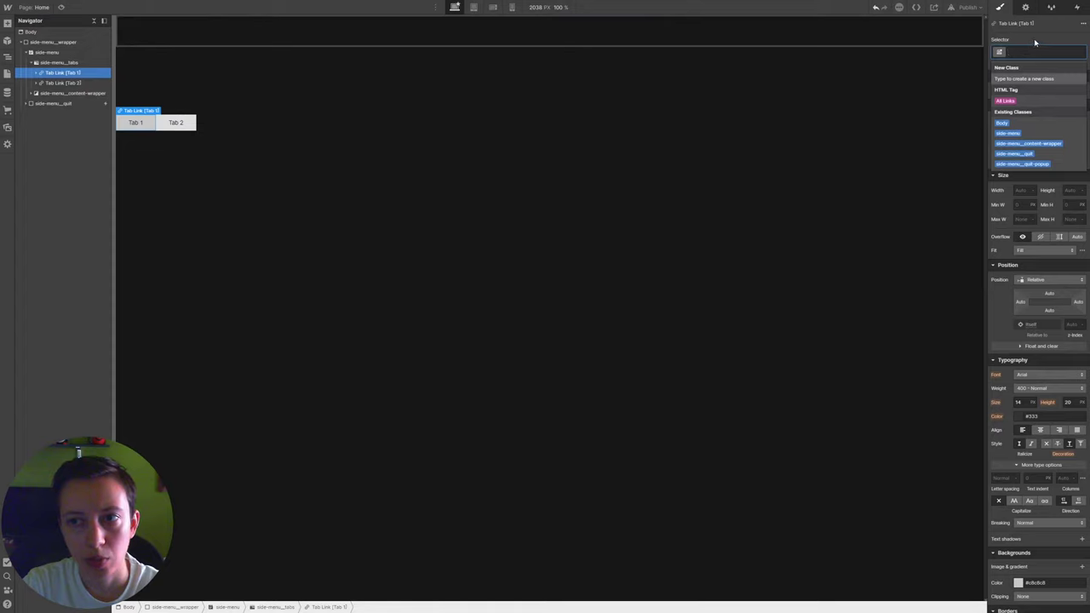
{"action": "type", "text": "side"}
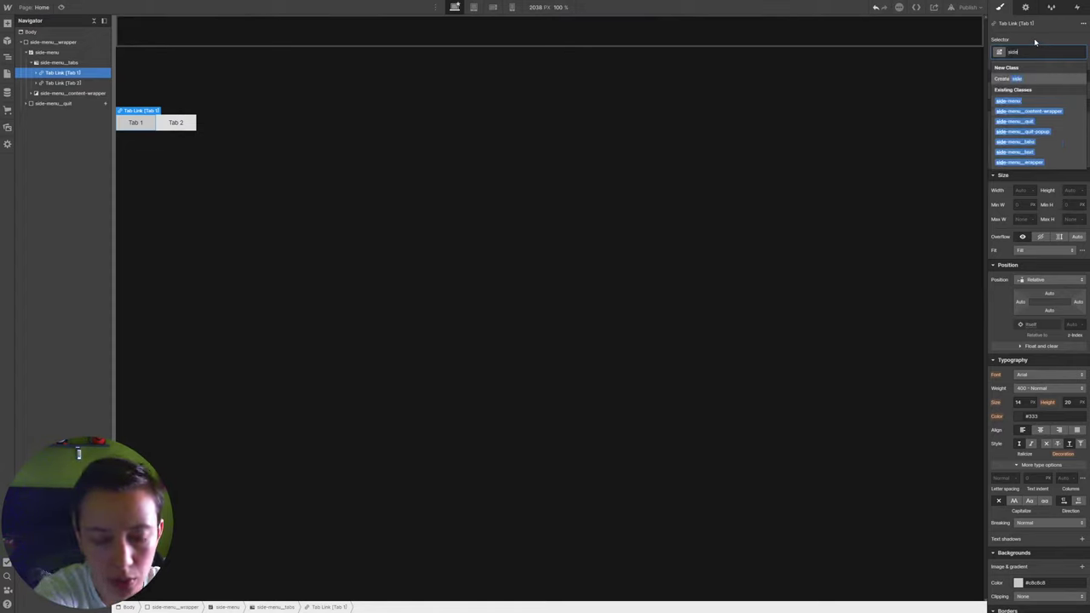
{"action": "type", "text": "-menu"}
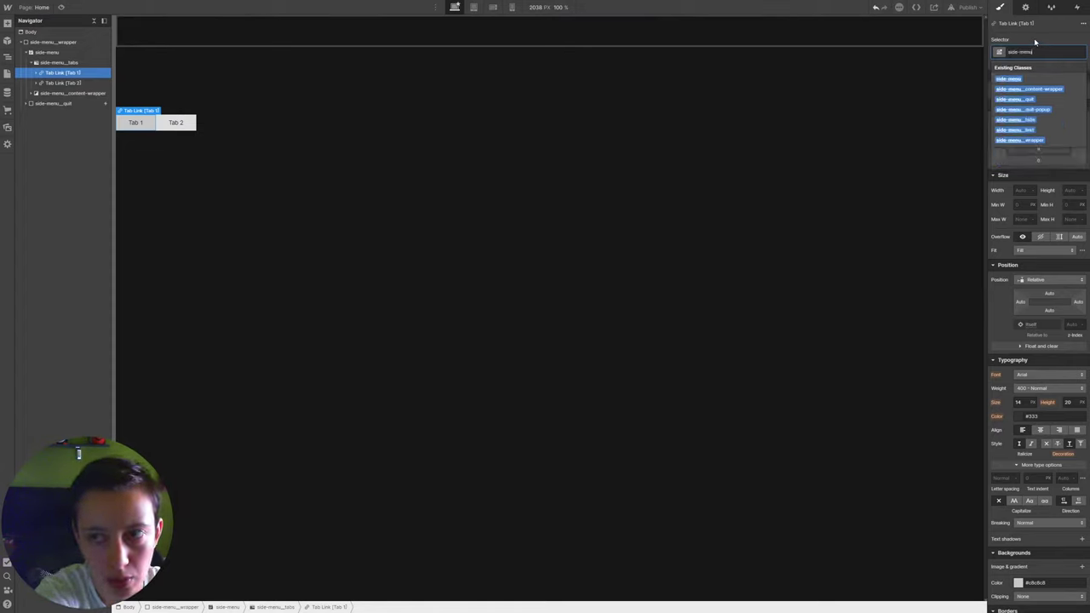
{"action": "type", "text": "__gene"}
{"action": "key", "text": "Return"}
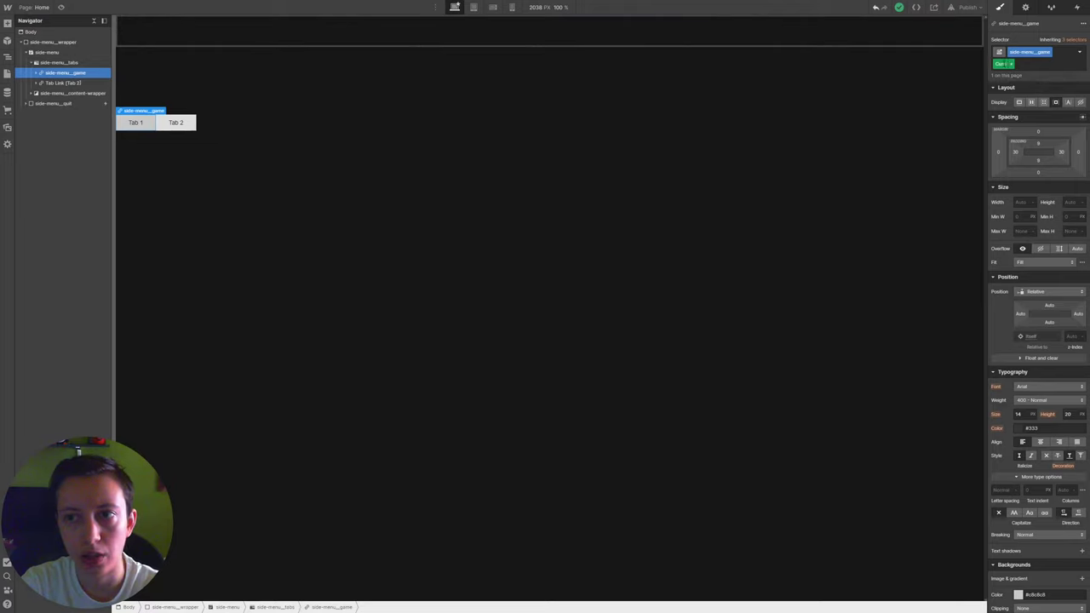
{"action": "double_click", "coordinate": [1029, 51]}
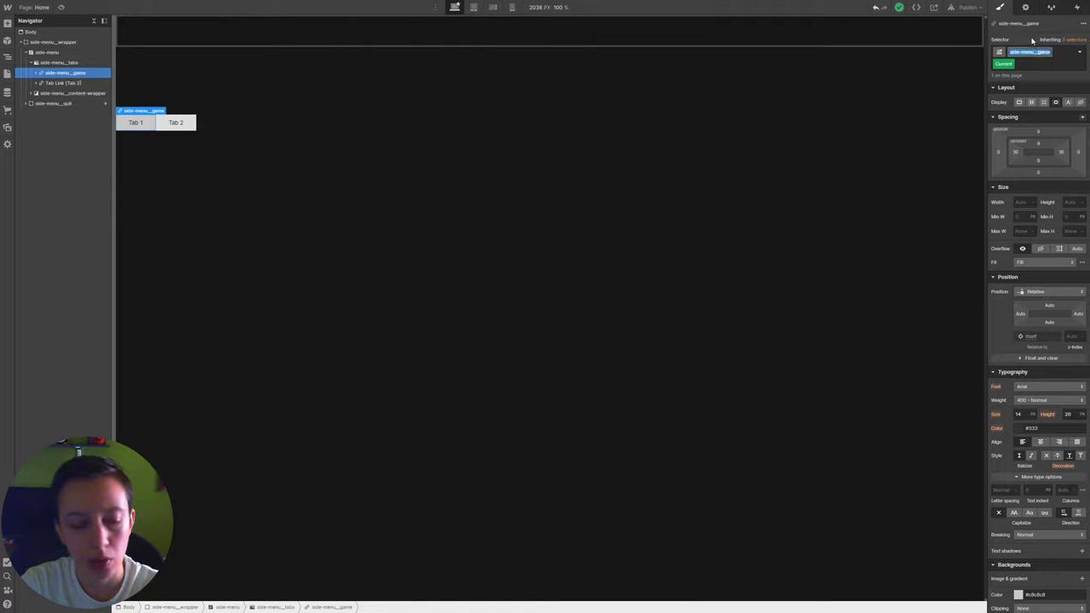
{"action": "key", "text": "Return"}
Apply the existing side-menu__game class to the second tab link
{"action": "left_click", "coordinate": [69, 85]}
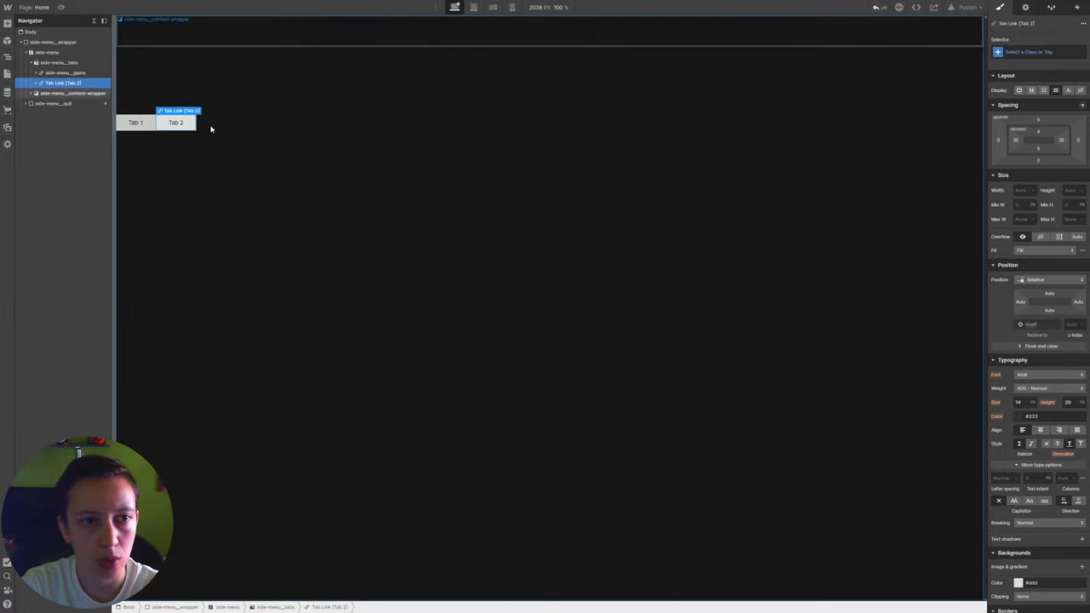
{"action": "left_click", "coordinate": [1035, 52]}
{"action": "type", "text": "side-menu_game"}
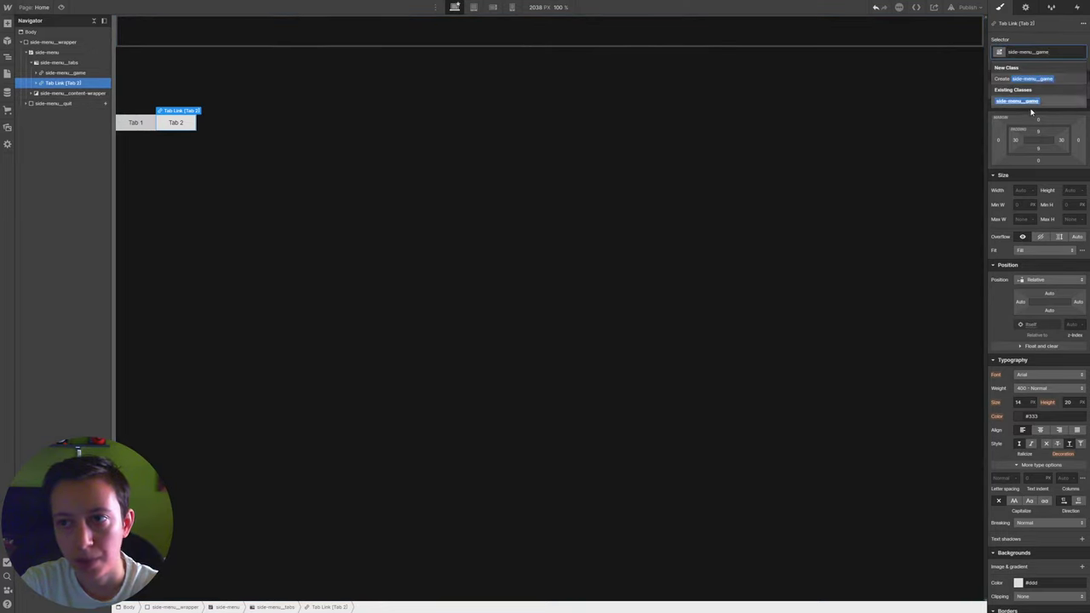
{"action": "left_click", "coordinate": [1032, 101]}
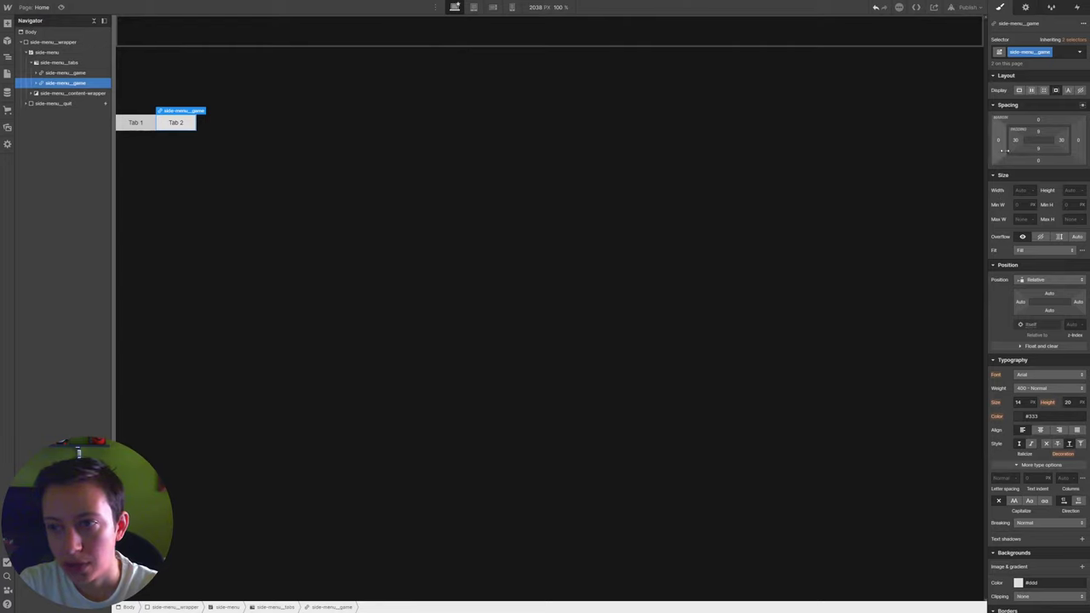
Make the game tabs flex containers, centred vertically, with a bottom margin of 10
{"action": "left_click", "coordinate": [1032, 90]}
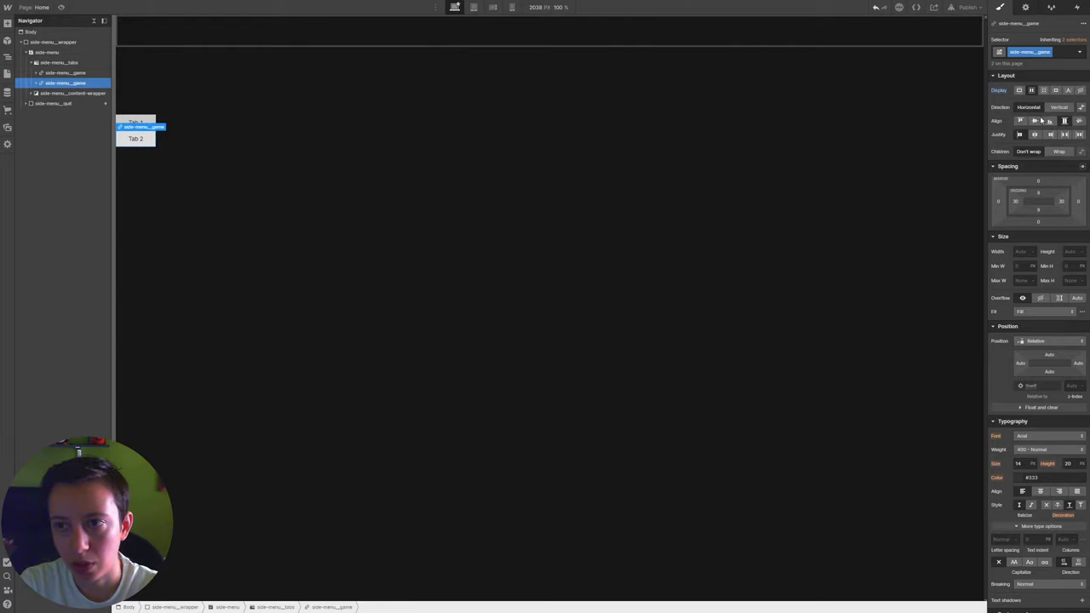
{"action": "left_click", "coordinate": [1035, 122]}
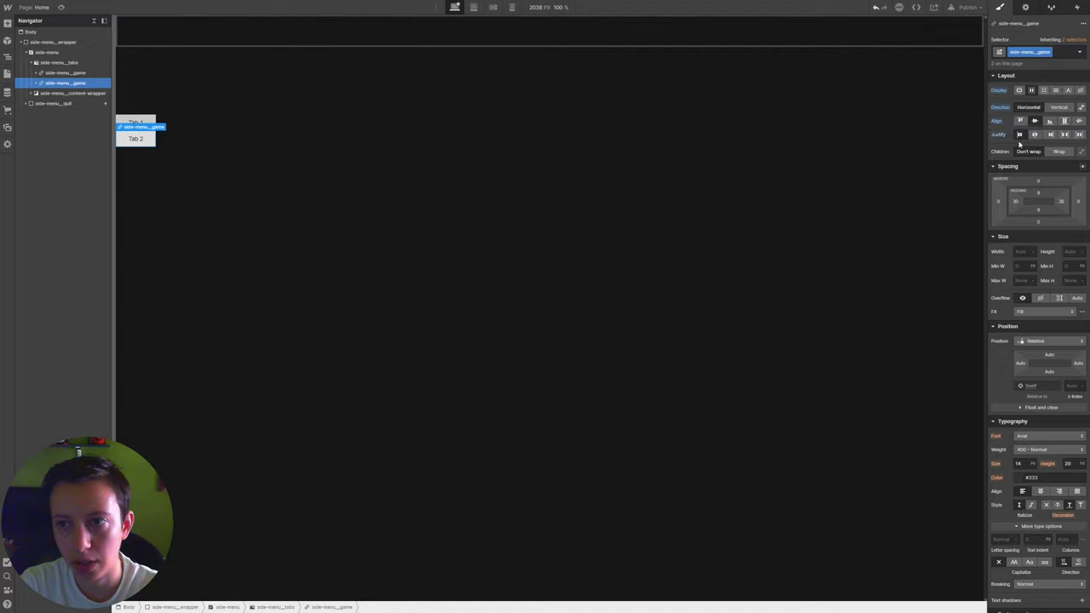
{"action": "left_click", "coordinate": [1039, 225]}
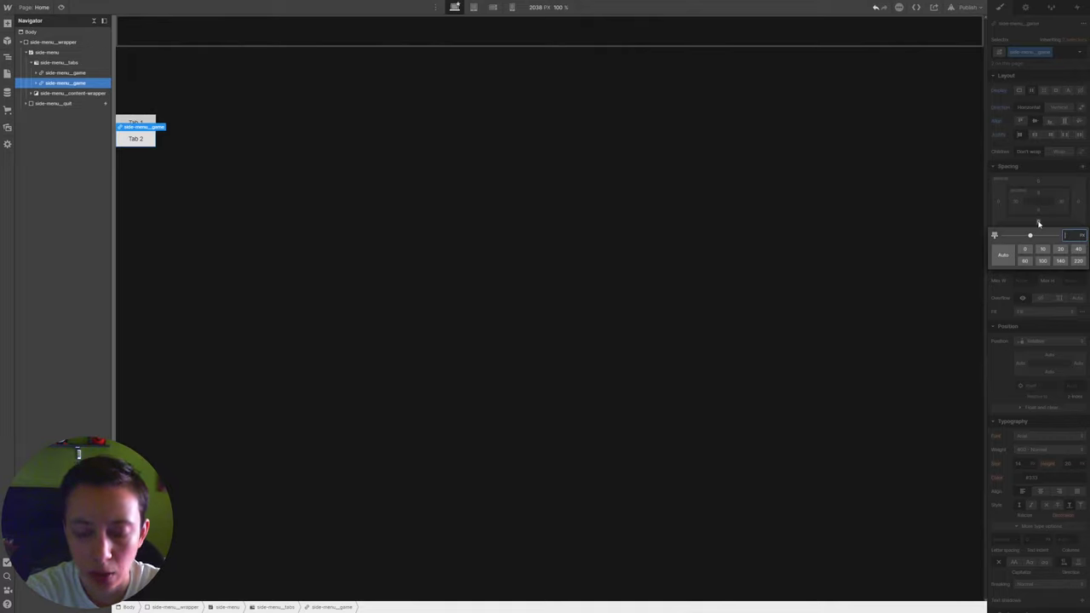
{"action": "type", "text": "1"}
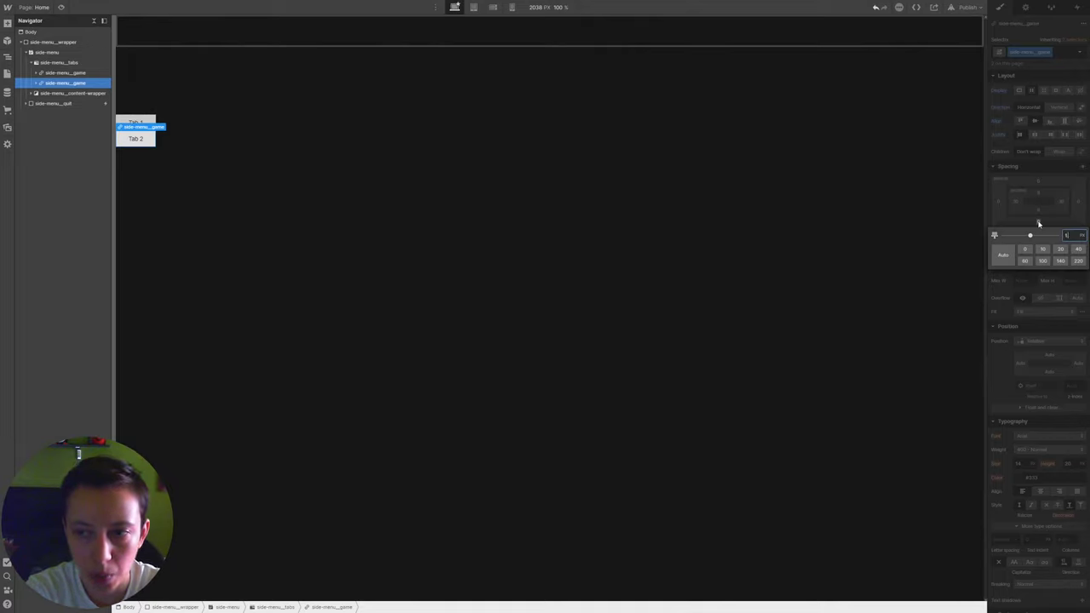
{"action": "type", "text": "0"}
{"action": "key", "text": "Return"}
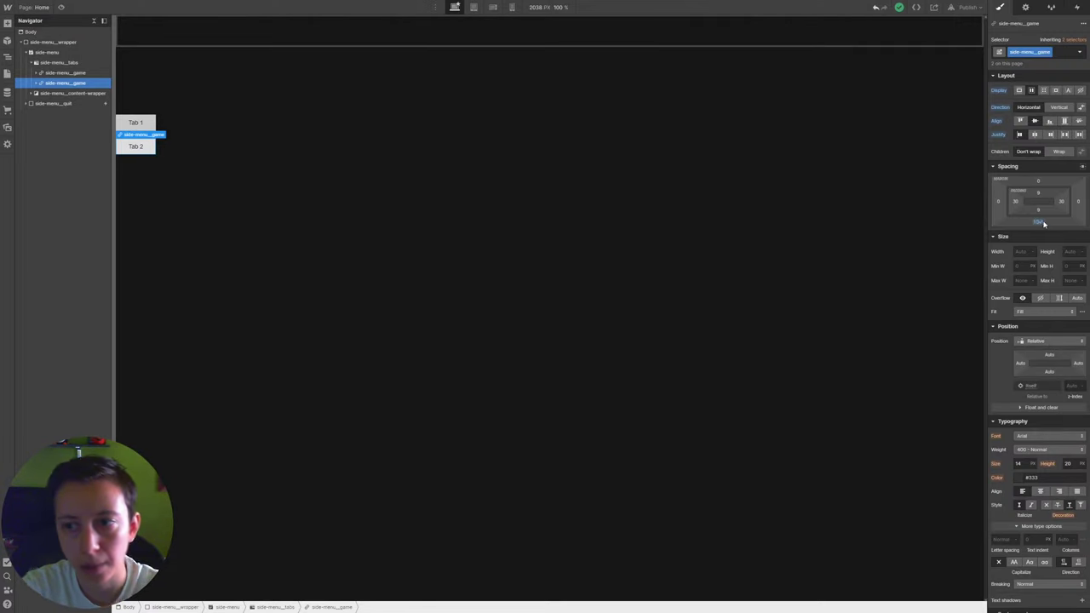
Size the game tabs to width 6.3vw and height 4.3vh
{"action": "left_click", "coordinate": [1022, 251]}
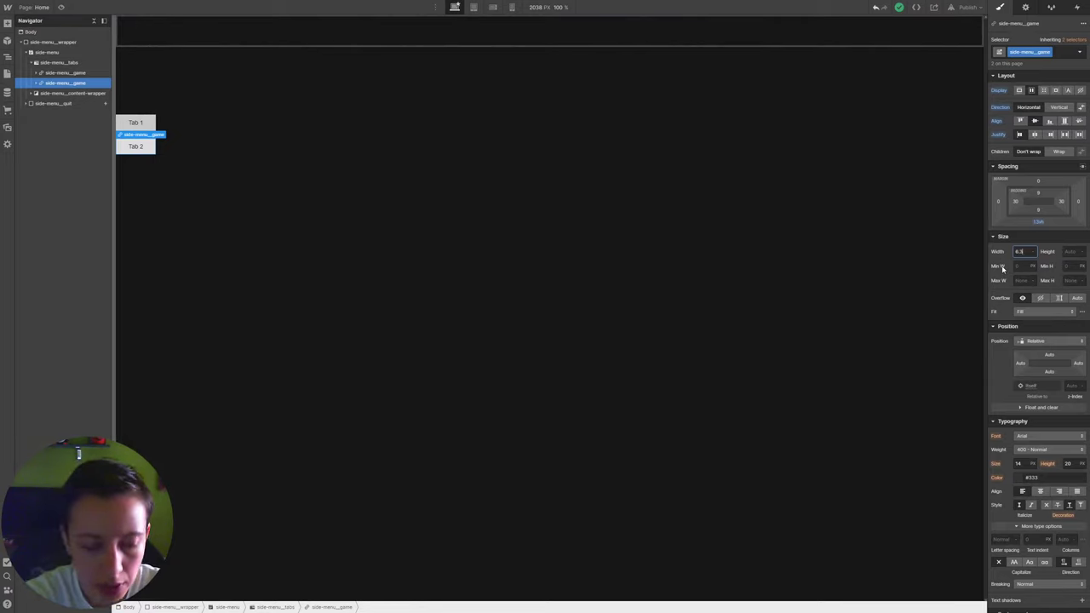
{"action": "type", "text": "6.3vw"}
{"action": "key", "text": "Return"}
{"action": "key", "text": "Tab"}
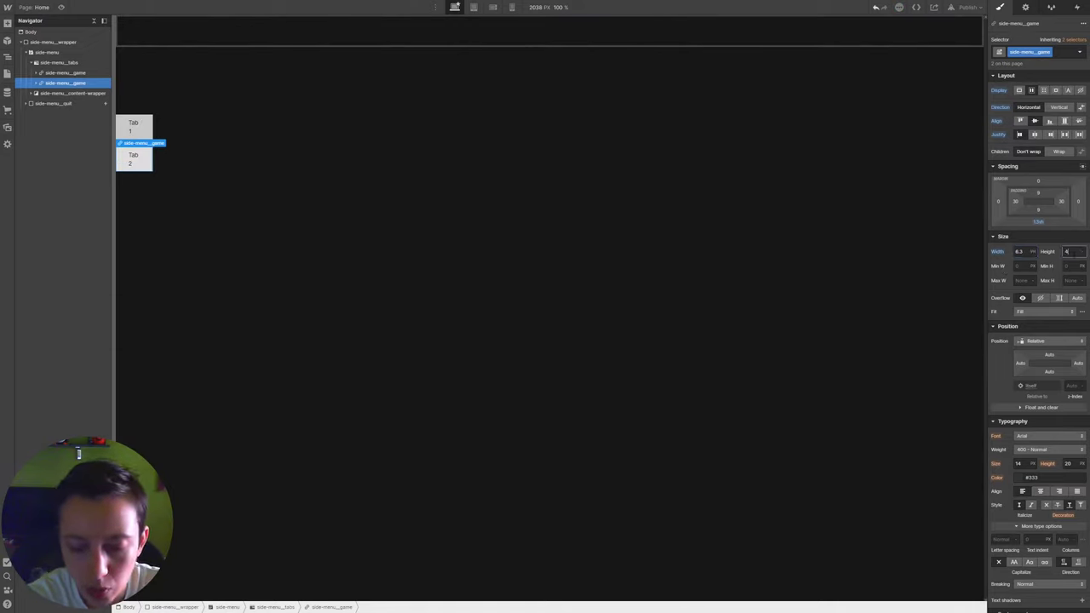
{"action": "type", "text": "4.3vh"}
{"action": "key", "text": "Return"}
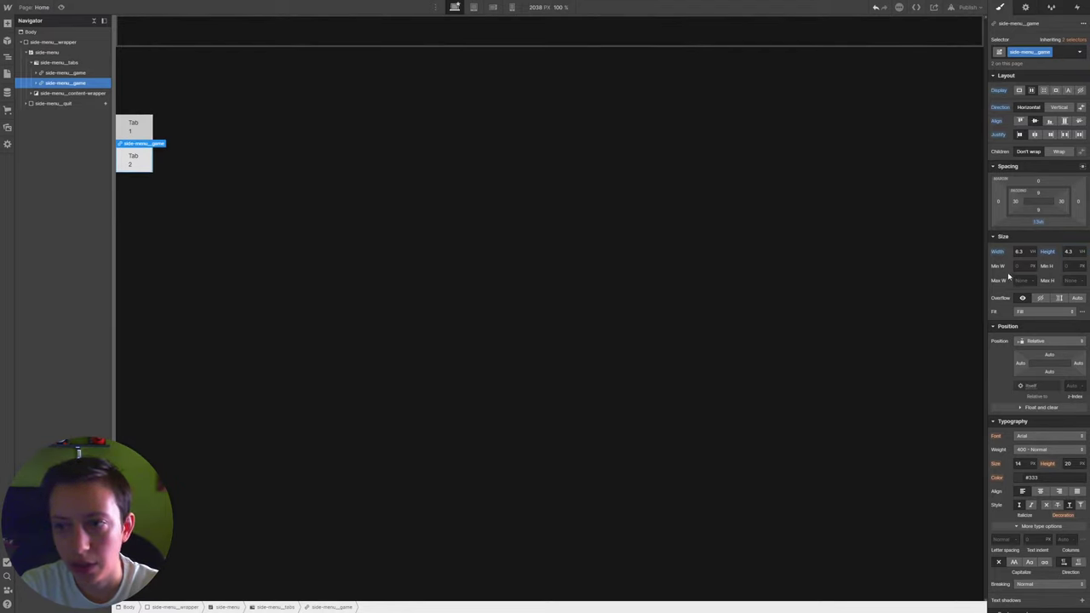
{"action": "scroll", "coordinate": [1009, 427], "scroll_direction": "down", "scroll_amount": 5}
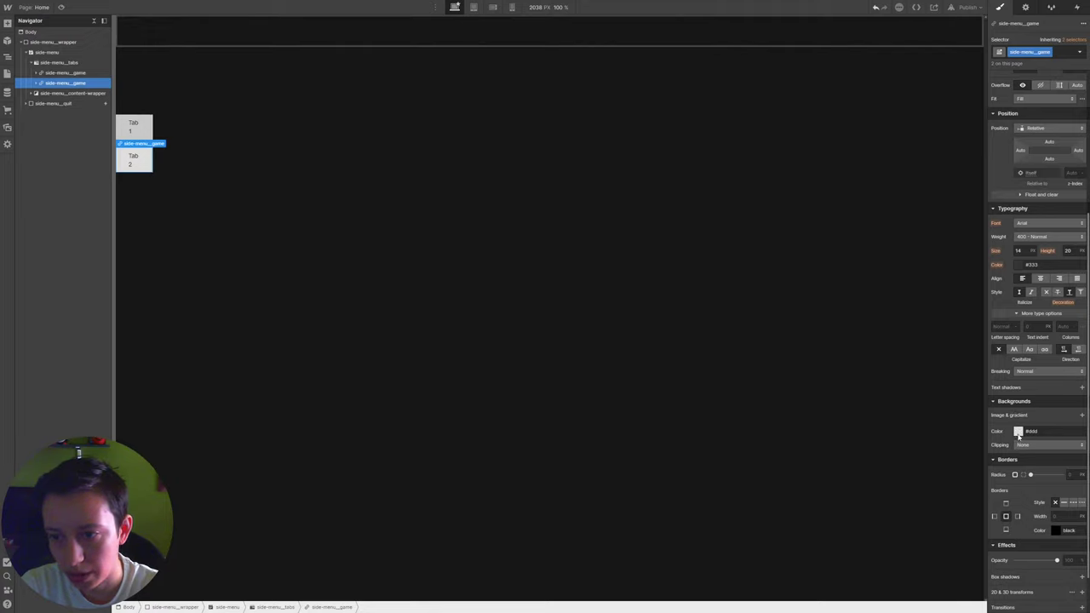
Make the game tabs' background colour transparent
{"action": "left_click", "coordinate": [1018, 432]}
{"action": "left_click", "coordinate": [997, 564]}
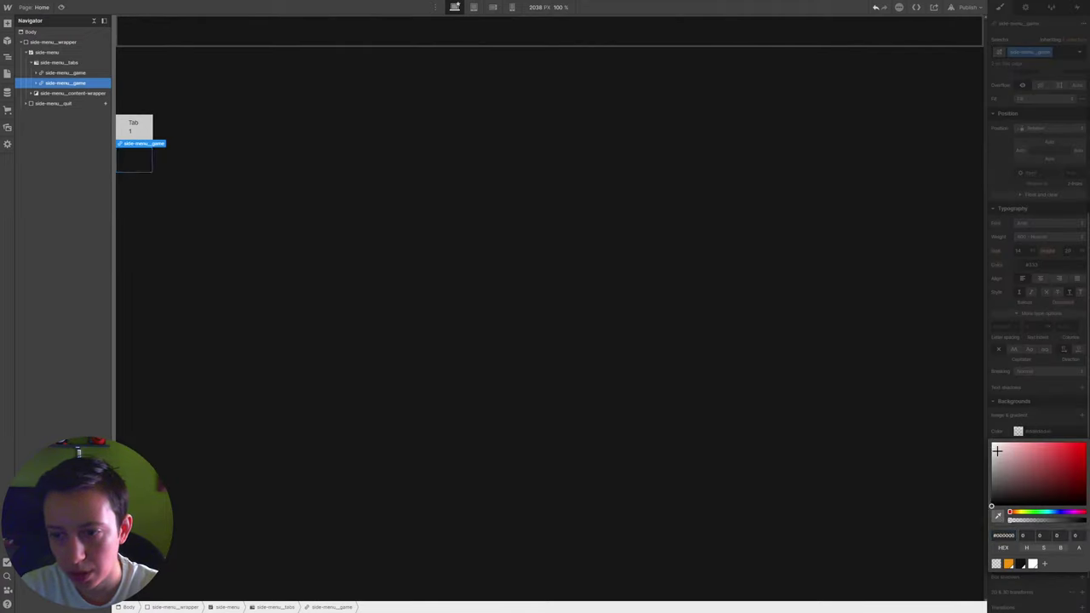
{"action": "left_click", "coordinate": [1005, 427]}
{"action": "scroll", "coordinate": [1001, 341], "scroll_direction": "up", "scroll_amount": 5}
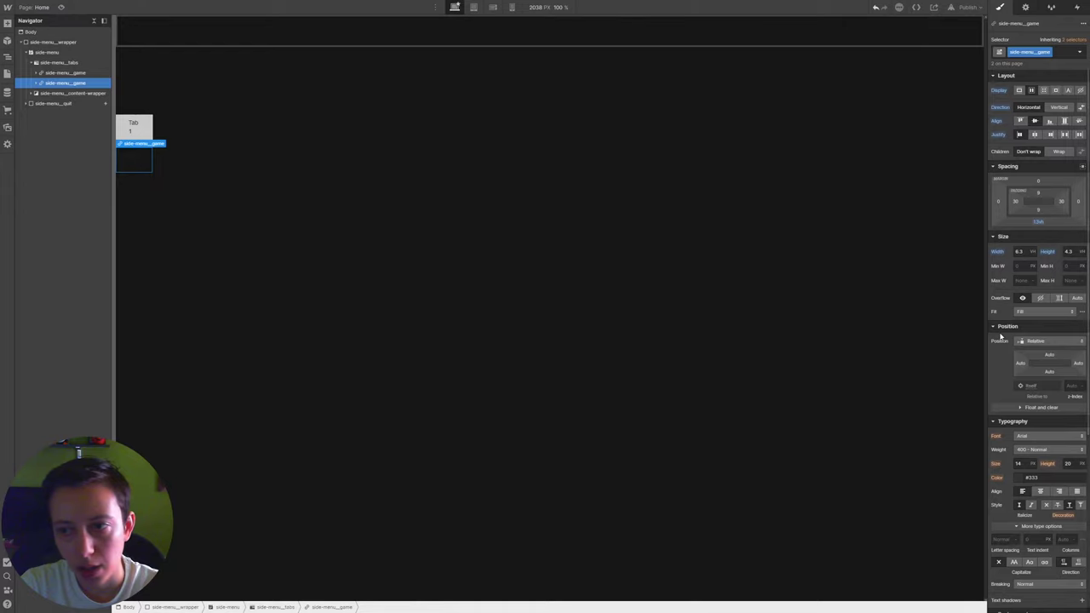
{"action": "double_click", "coordinate": [1028, 52]}
{"action": "key", "text": "Escape"}
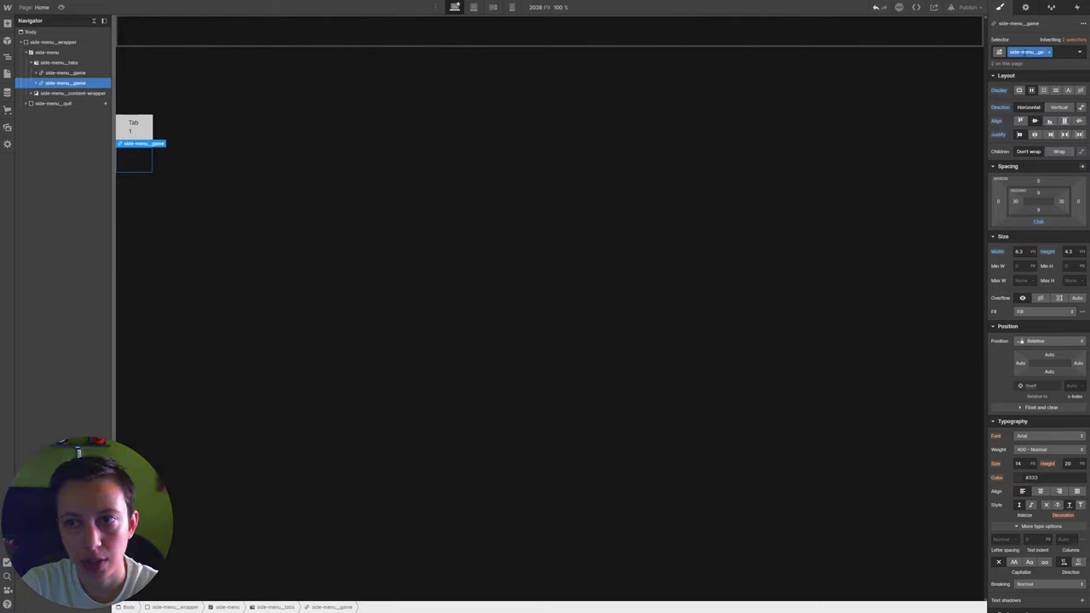
Add the side-menu__game--bf1 combo class to the selected game tab
{"action": "left_click", "coordinate": [1063, 52]}
{"action": "type", "text": "side-menu_game"}
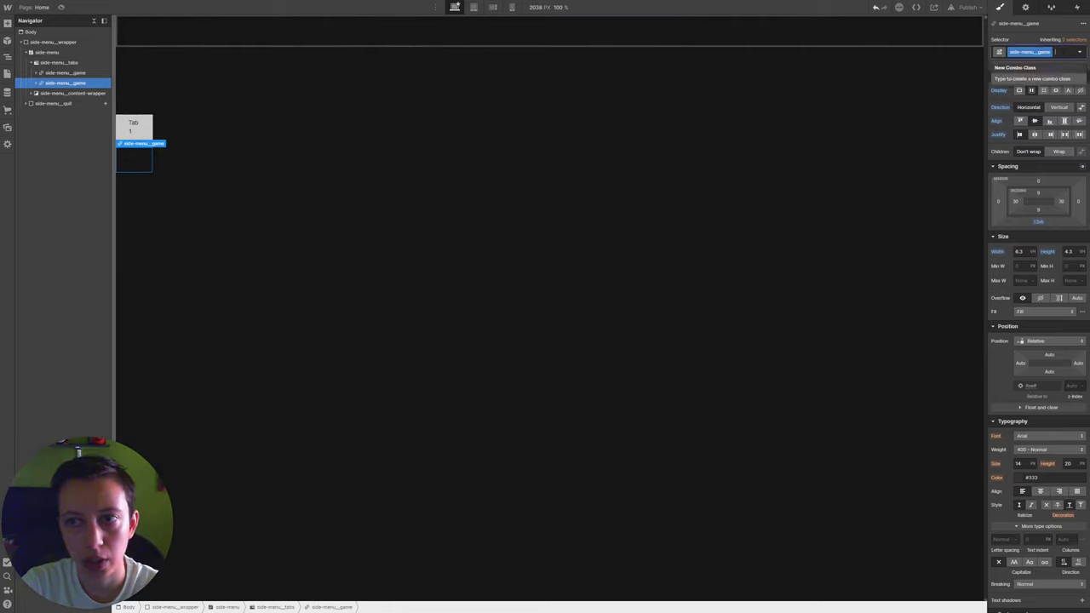
{"action": "type", "text": "-"}
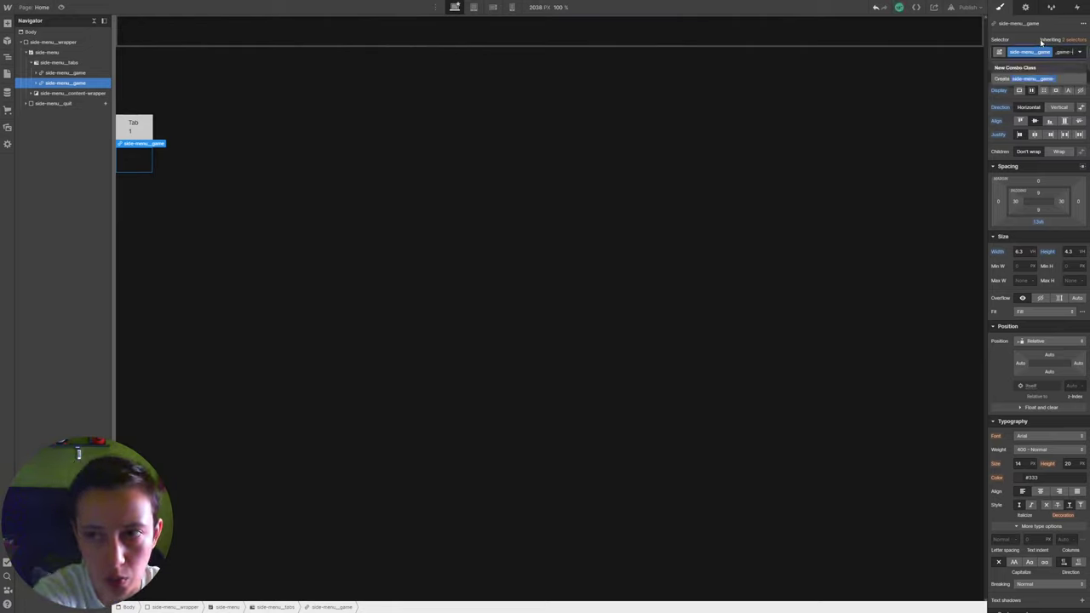
{"action": "type", "text": "titl"}
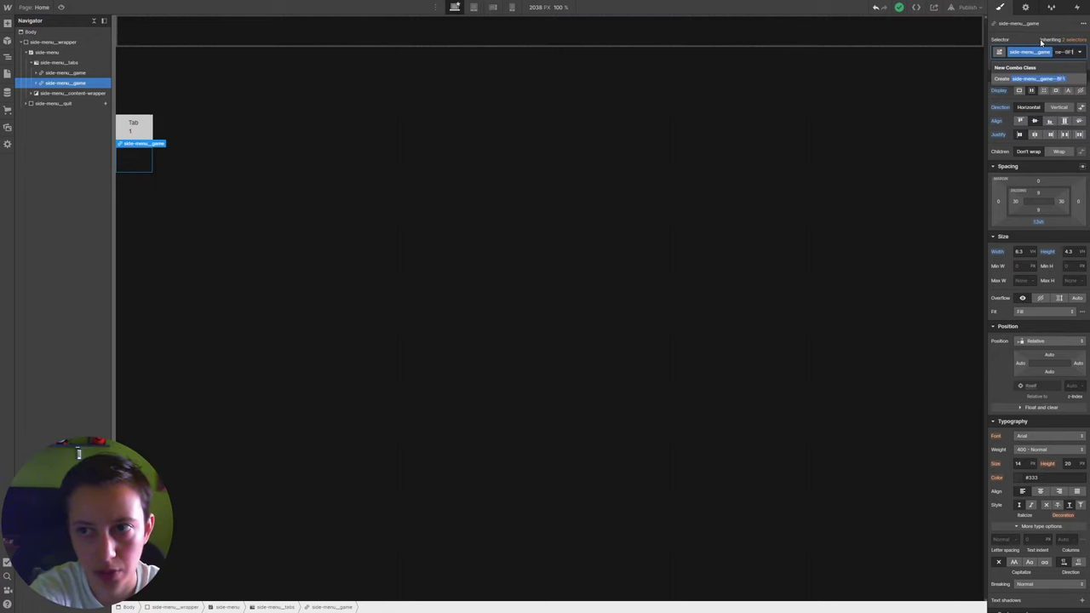
{"action": "key", "text": "Return"}
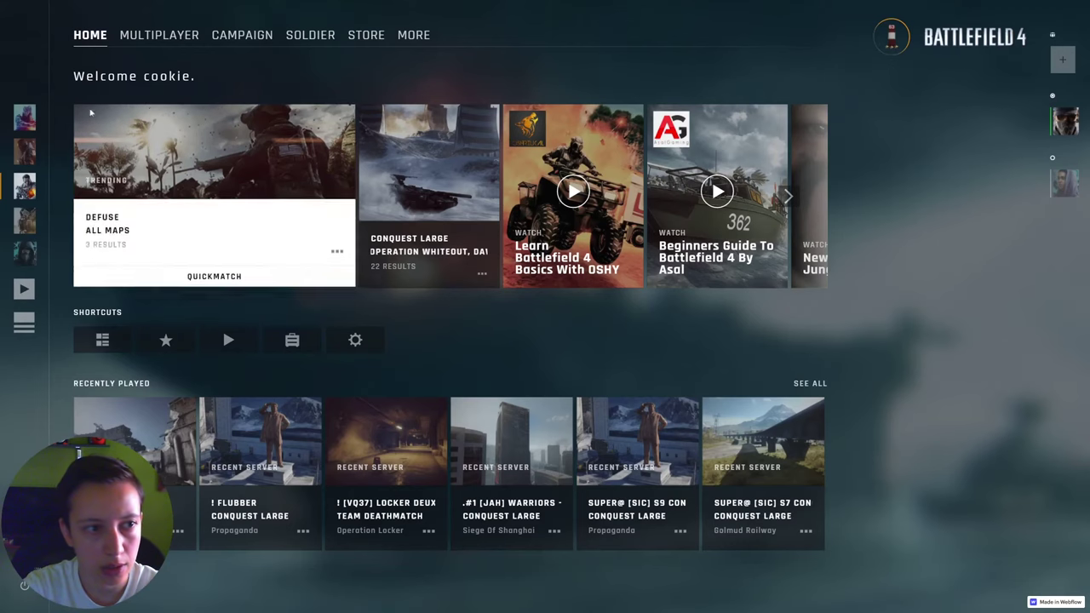
{"action": "mouse_move", "coordinate": [223, 170]}
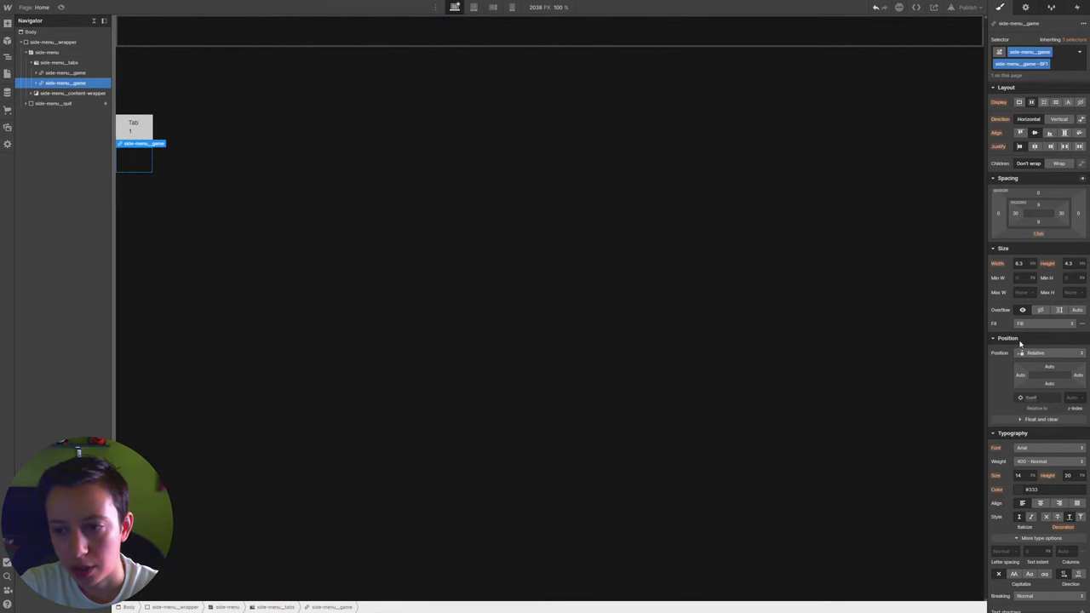
{"action": "scroll", "coordinate": [1021, 342], "scroll_direction": "down", "scroll_amount": 5}
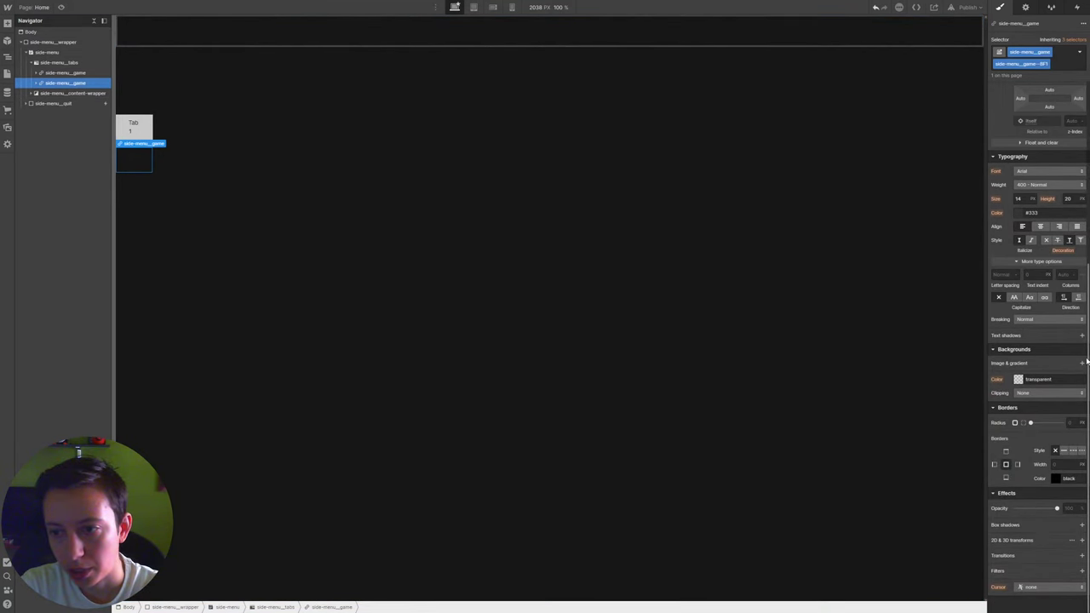
Add side-menu_game.png as the tab's background image, sized to Contain
{"action": "left_click", "coordinate": [1082, 363]}
{"action": "left_click", "coordinate": [1048, 437]}
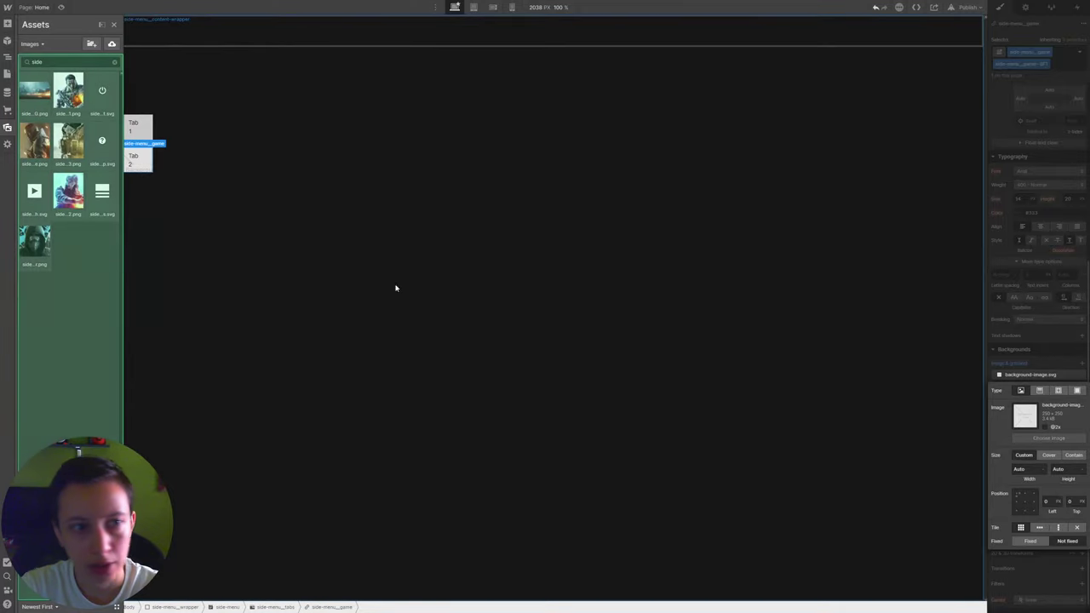
{"action": "left_click", "coordinate": [34, 141]}
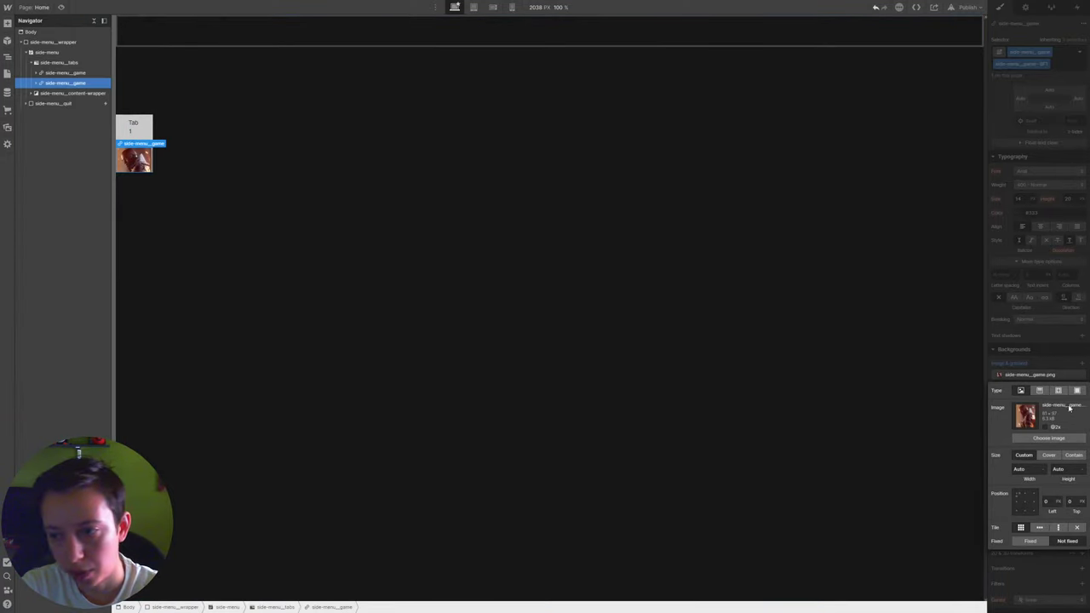
{"action": "left_click", "coordinate": [1080, 456]}
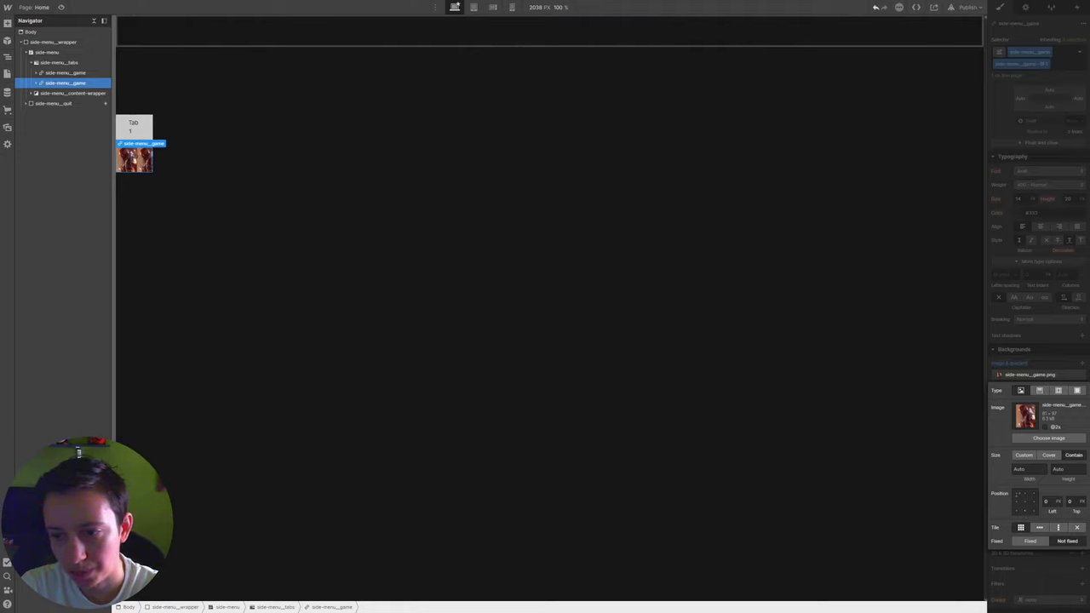
Position the background image at left 2 and top 50%, with no repeat
{"action": "left_click", "coordinate": [1047, 501]}
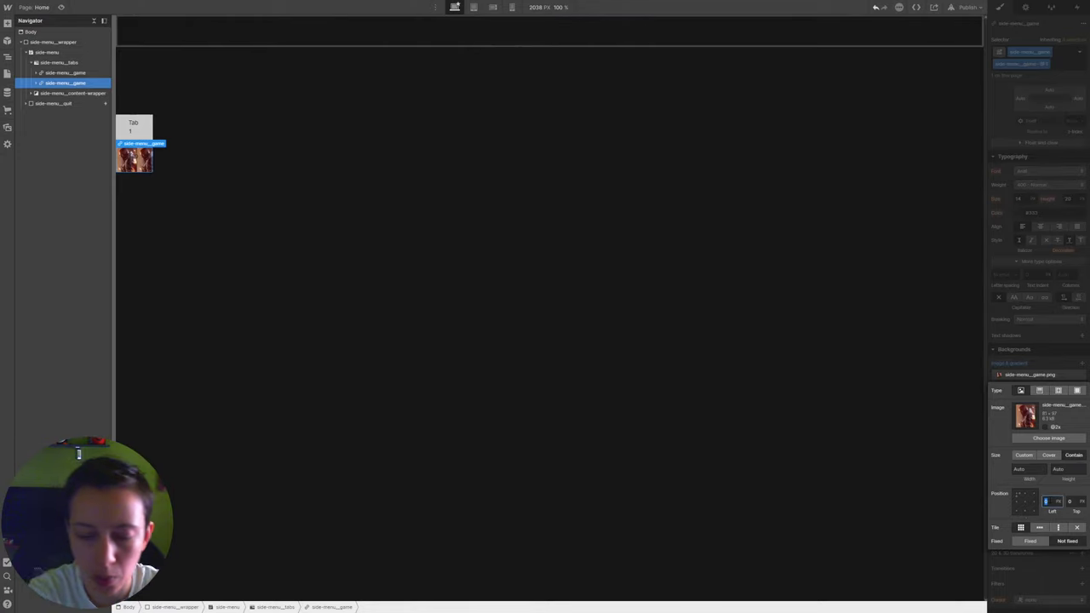
{"action": "type", "text": "24"}
{"action": "key", "text": "BackSpace"}
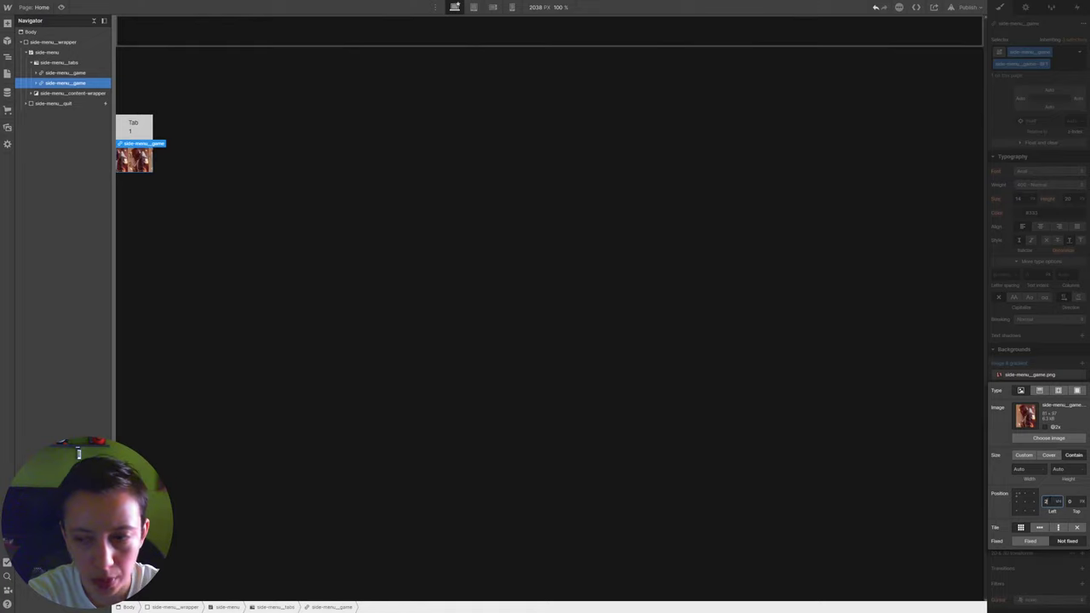
{"action": "left_click", "coordinate": [1003, 484]}
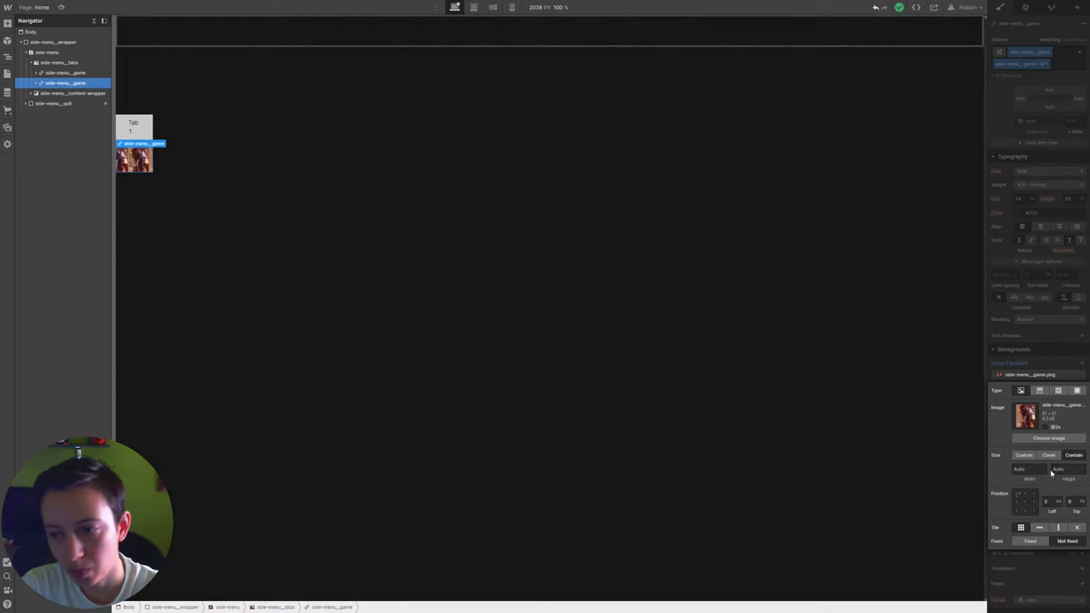
{"action": "left_click", "coordinate": [1071, 502]}
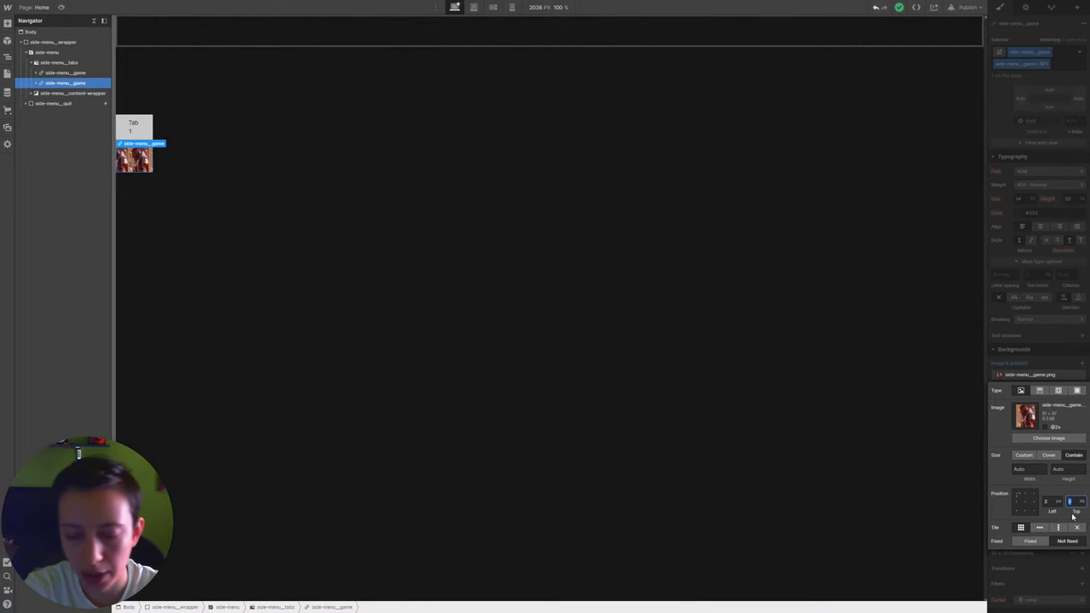
{"action": "key", "text": "Return"}
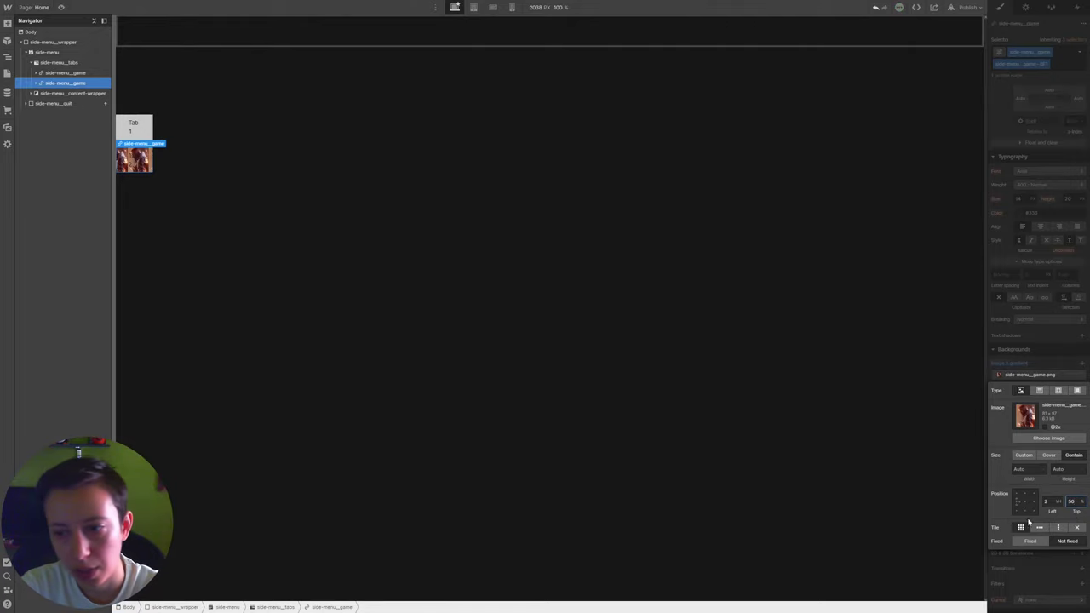
{"action": "left_click", "coordinate": [1078, 529]}
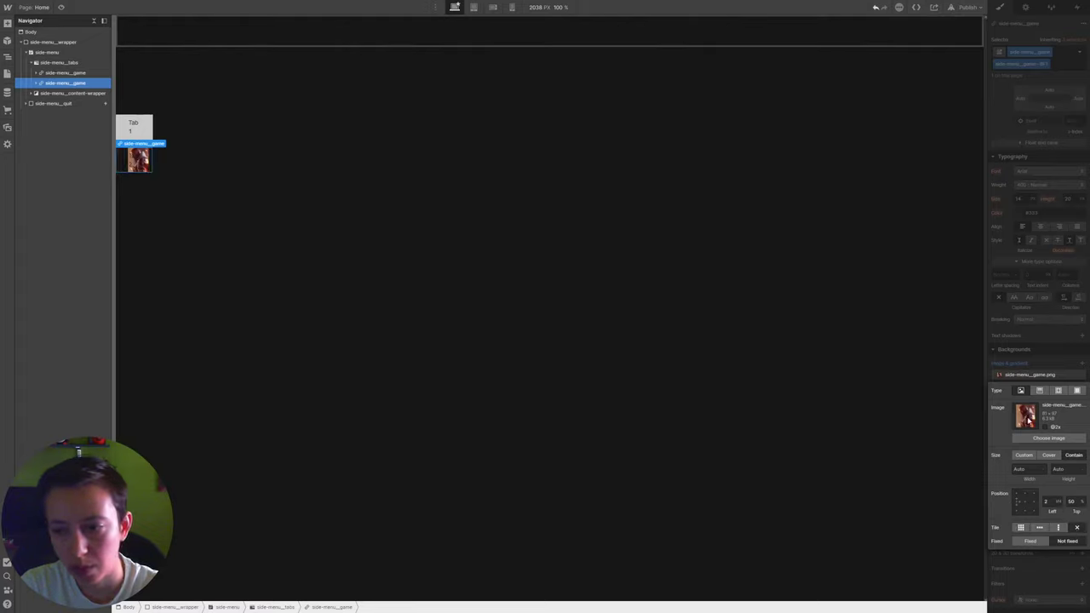
{"action": "left_click", "coordinate": [1022, 380]}
{"action": "scroll", "coordinate": [1011, 388], "scroll_direction": "up", "scroll_amount": 2}
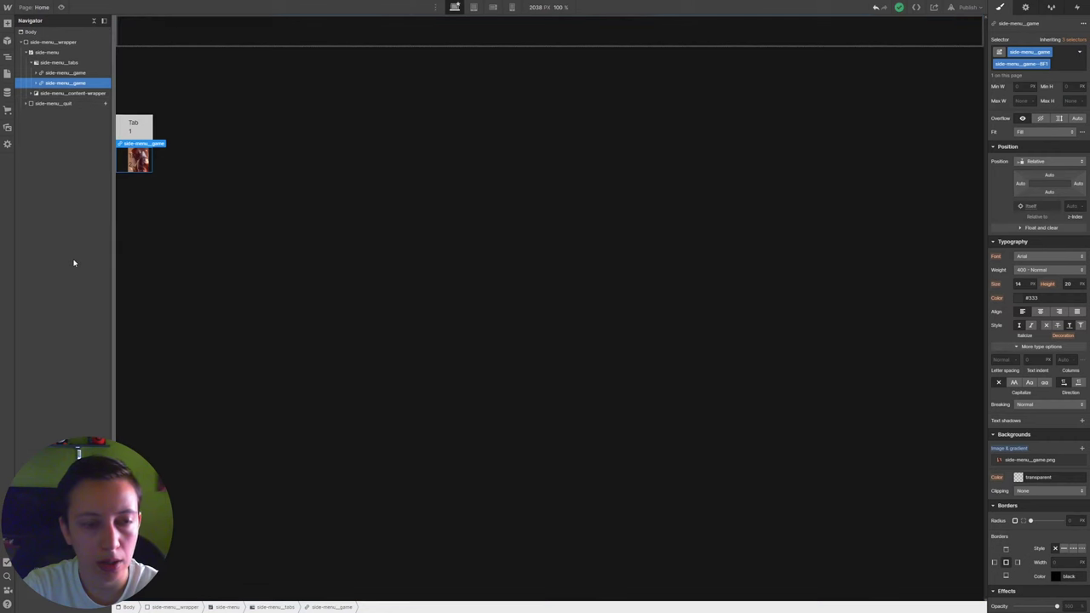
Remove the BF1 combo class and set the shared side-menu__game opacity to 50%
{"action": "left_click", "coordinate": [1061, 66]}
{"action": "type", "text": "BF1"}
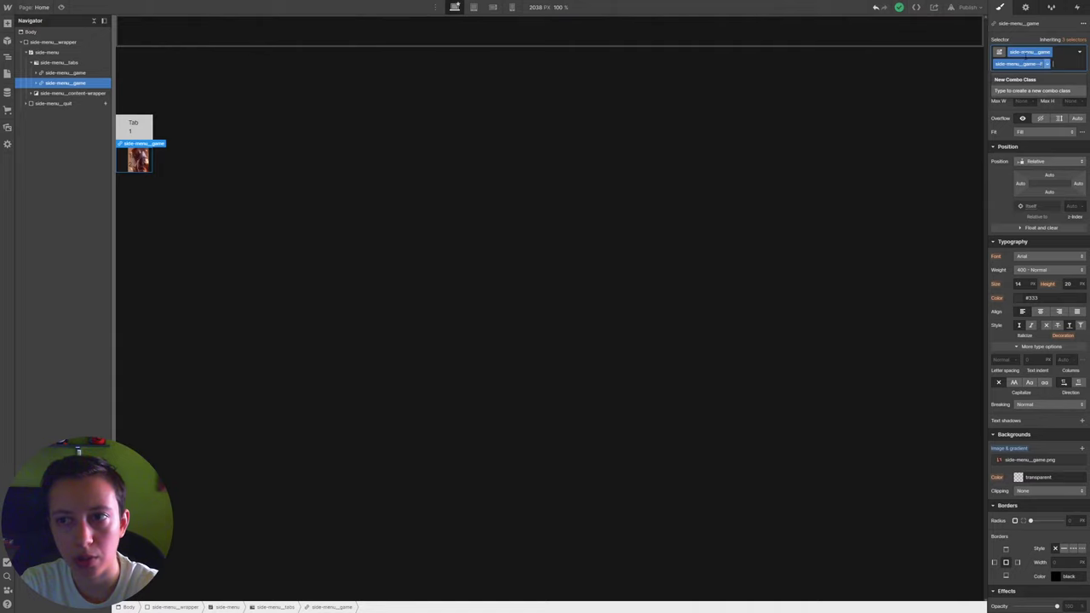
{"action": "key", "text": "BackSpace"}
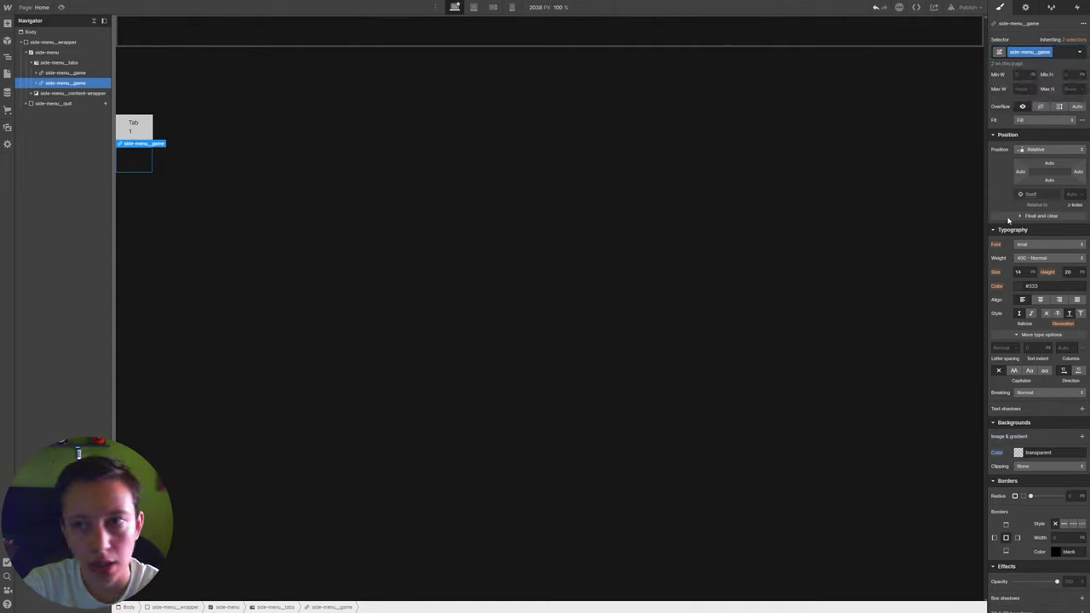
{"action": "scroll", "coordinate": [1007, 300], "scroll_direction": "down", "scroll_amount": 3}
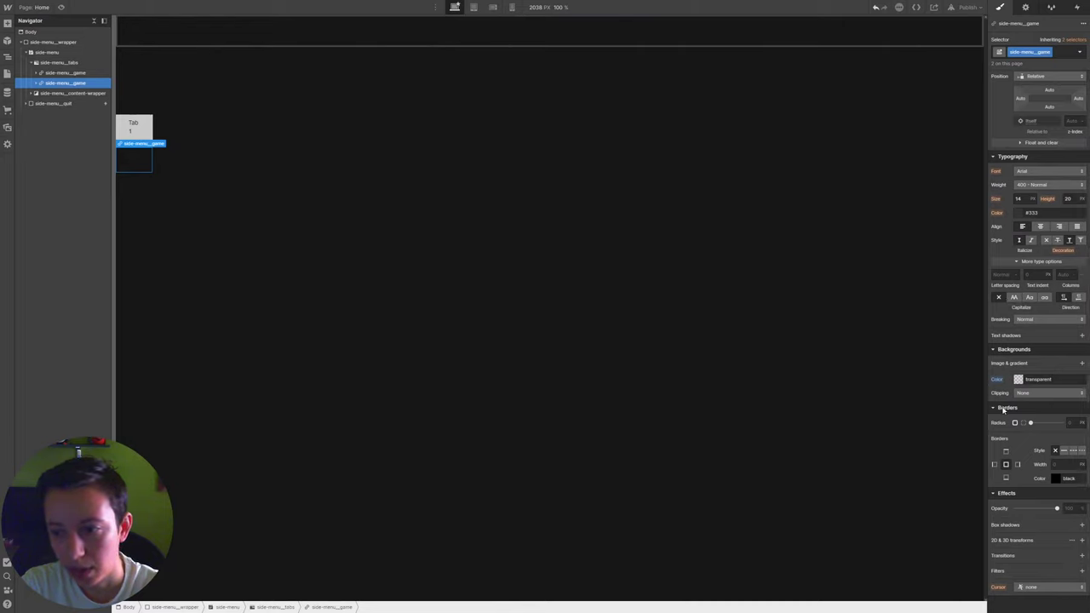
{"action": "left_click", "coordinate": [1070, 508]}
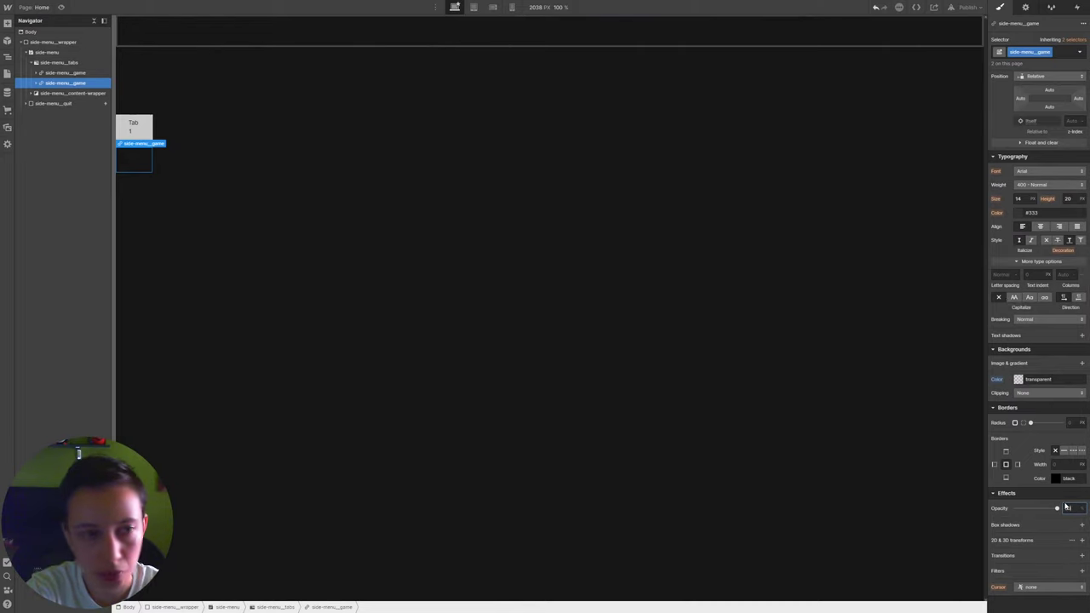
{"action": "type", "text": "50"}
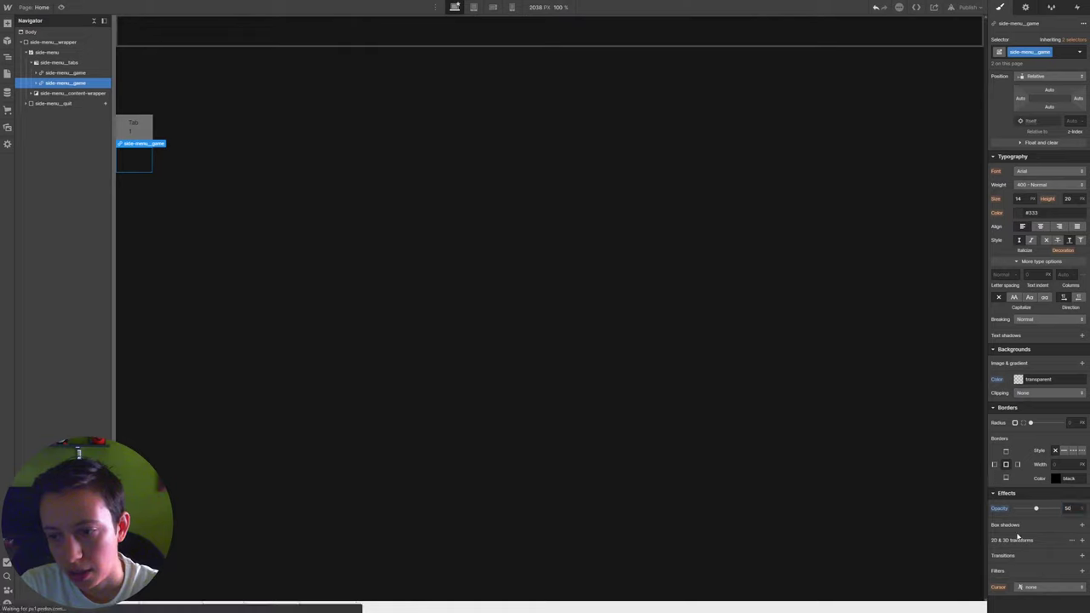
Add an opacity transition with a 100ms duration to the game tab
{"action": "left_click", "coordinate": [1081, 555]}
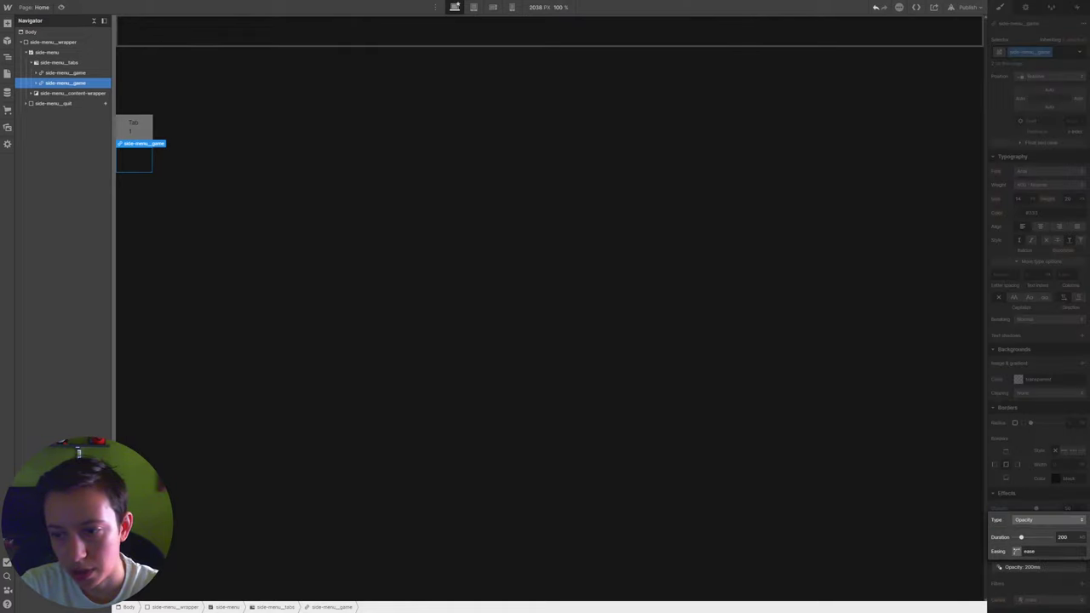
{"action": "double_click", "coordinate": [1061, 537]}
{"action": "type", "text": "100"}
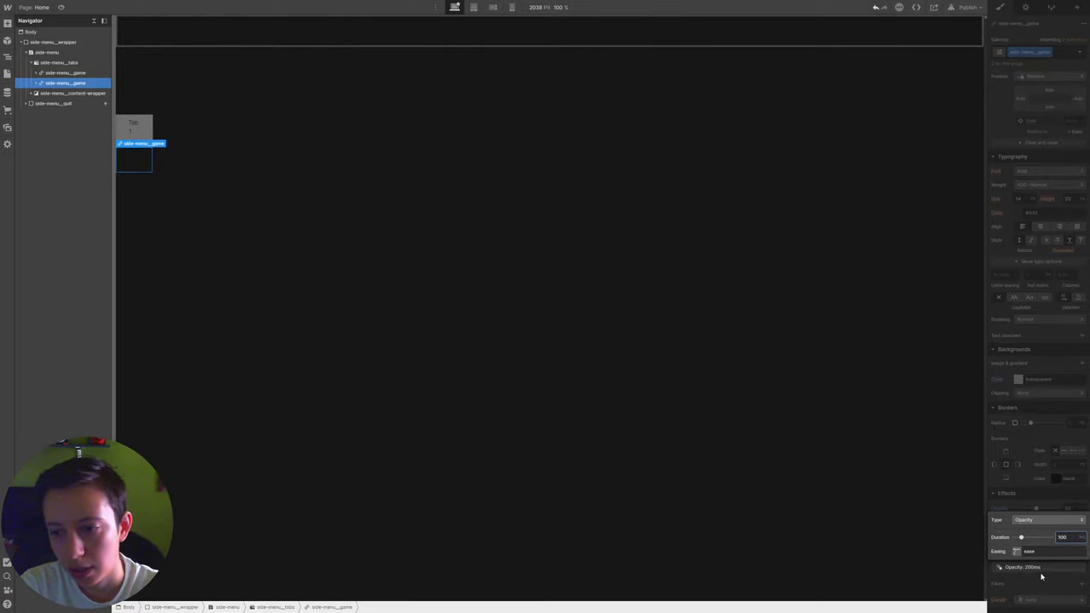
{"action": "left_click", "coordinate": [1040, 577]}
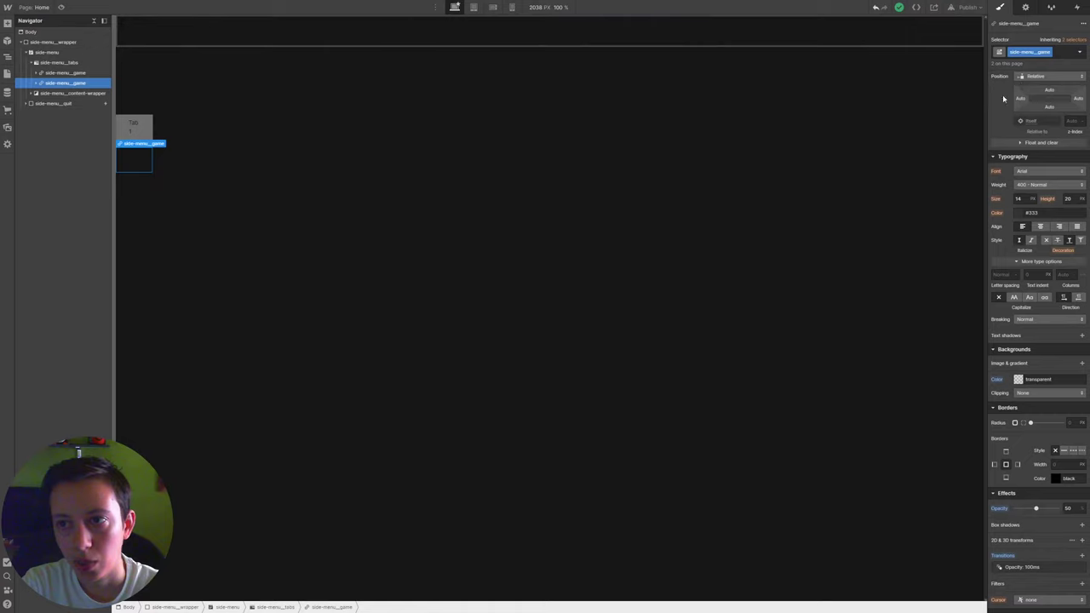
Set the tab's Hover state opacity to 100%
{"action": "left_click", "coordinate": [1080, 52]}
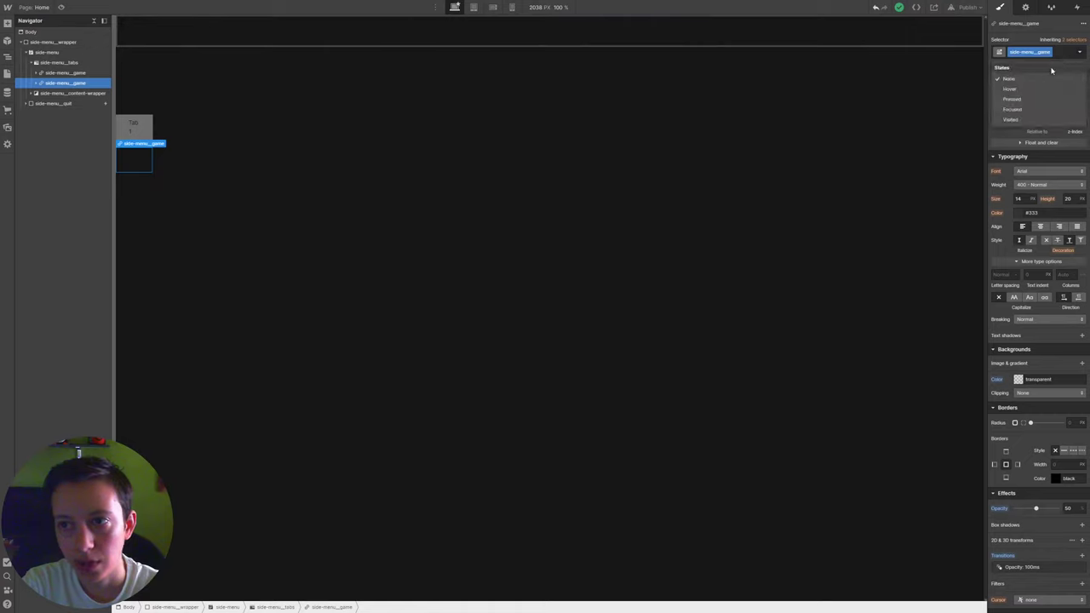
{"action": "left_click", "coordinate": [1012, 89]}
{"action": "left_click", "coordinate": [1069, 519]}
{"action": "type", "text": "1"}
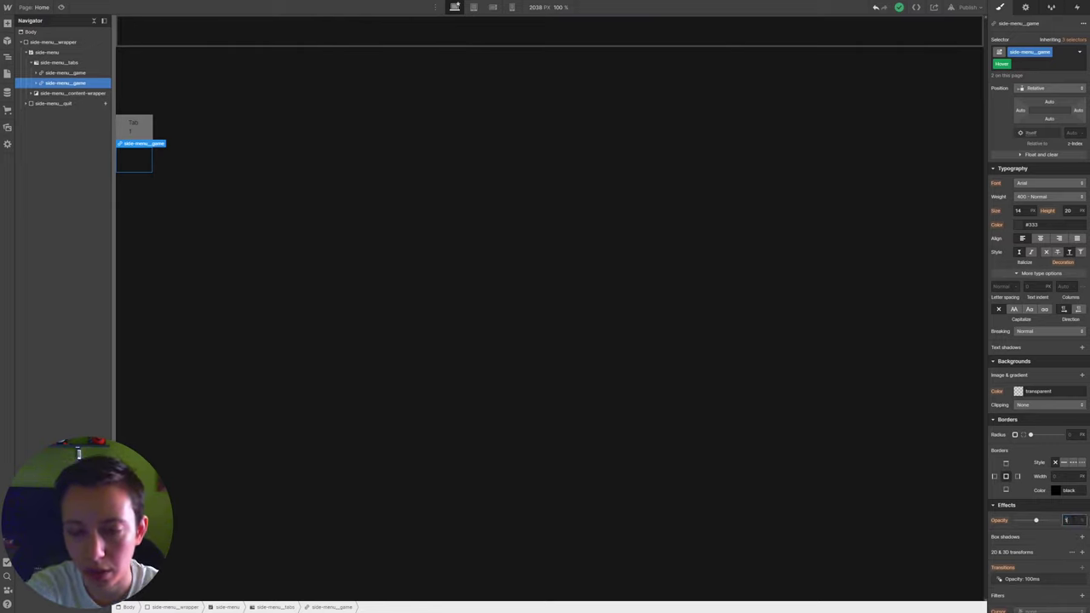
{"action": "type", "text": "00"}
{"action": "key", "text": "Return"}
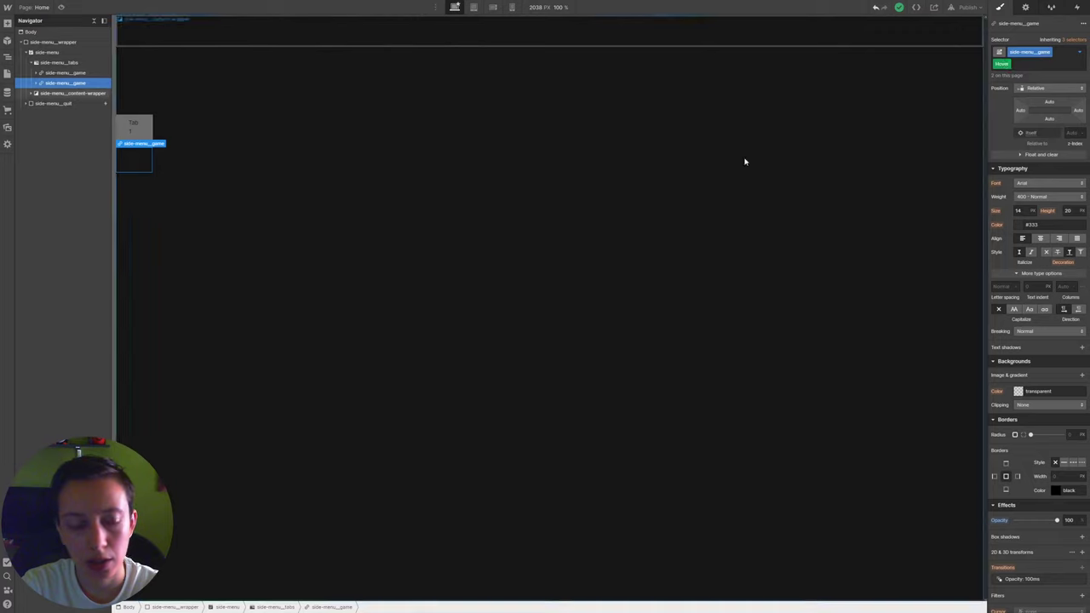
Return to the normal state, reapply the side-menu_game--BF1 combo class, and preview the page
{"action": "left_click", "coordinate": [1004, 64]}
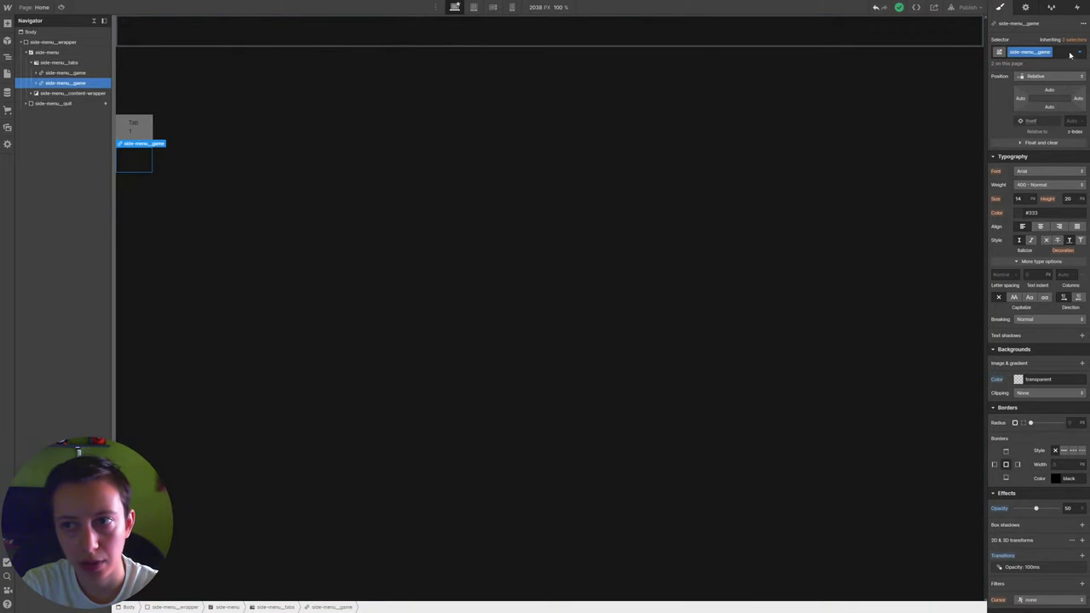
{"action": "left_click", "coordinate": [1078, 52]}
{"action": "left_click", "coordinate": [1064, 53]}
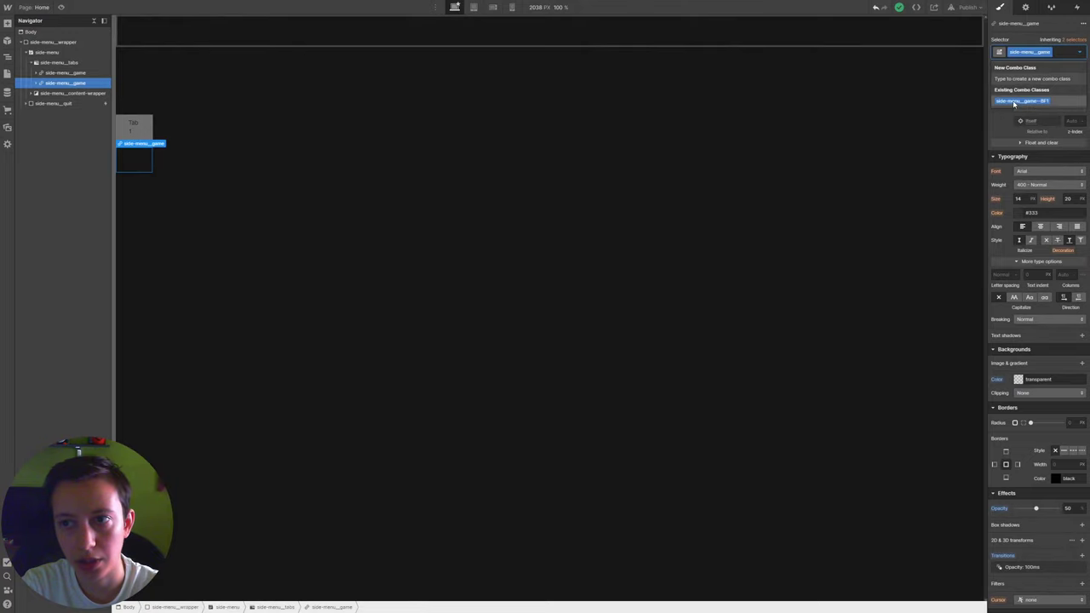
{"action": "left_click", "coordinate": [1014, 103]}
{"action": "left_click", "coordinate": [60, 6]}
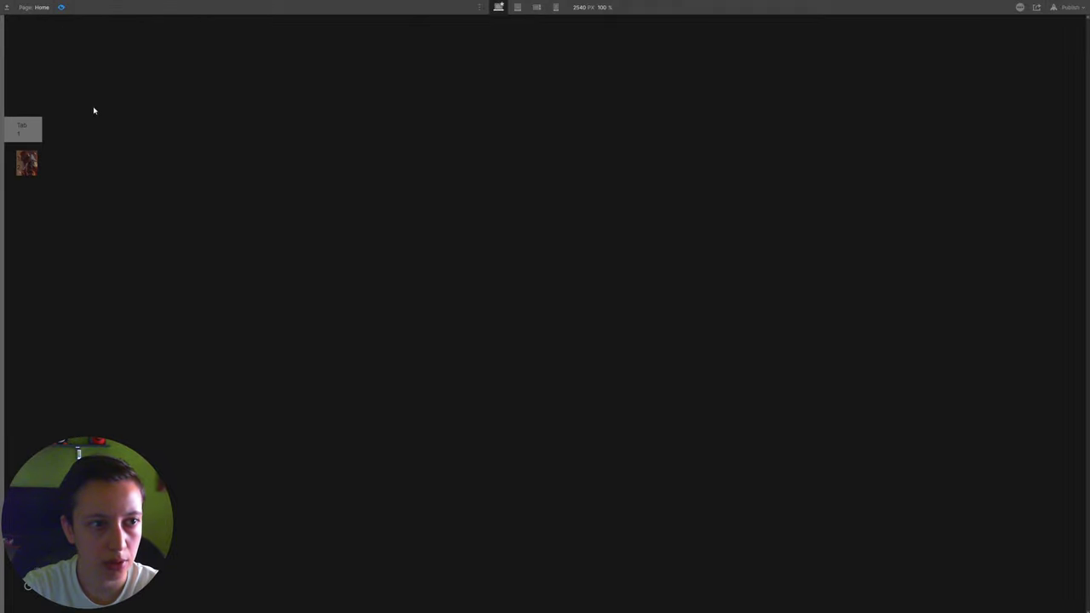
Exit the site preview and switch back to the Webflow Designer canvas
{"action": "left_click", "coordinate": [61, 7]}
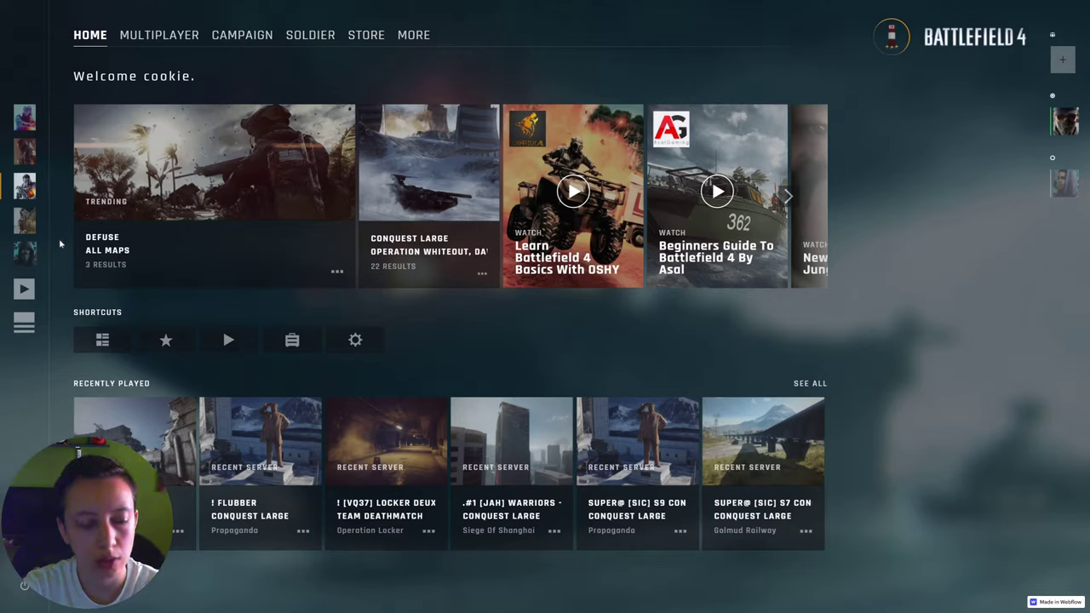
{"action": "key", "text": "alt+Tab"}
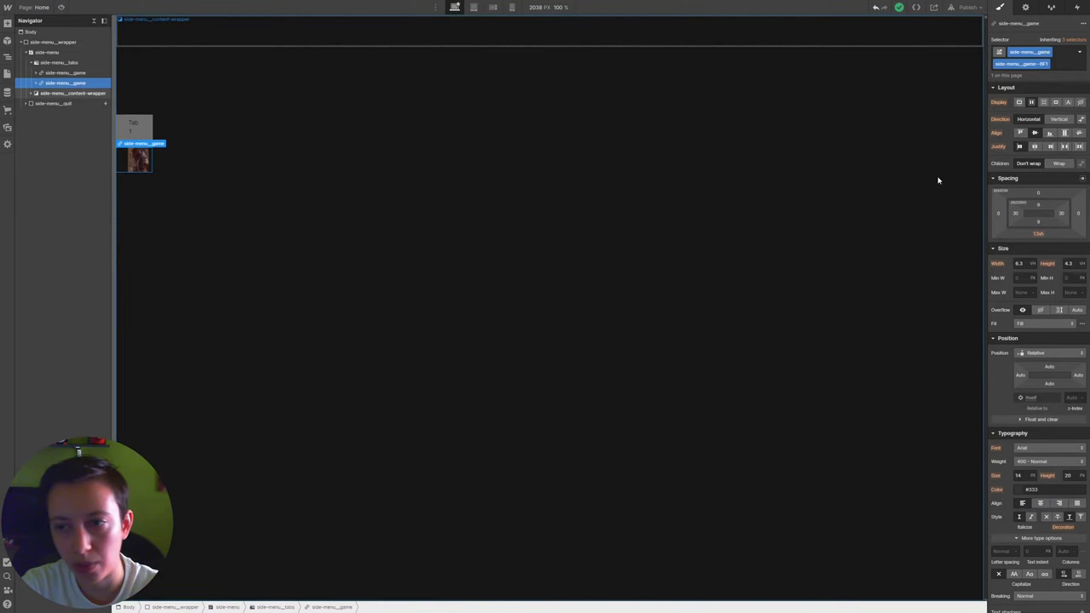
Remove the extra combo class from the second game tab
{"action": "left_click", "coordinate": [1054, 64]}
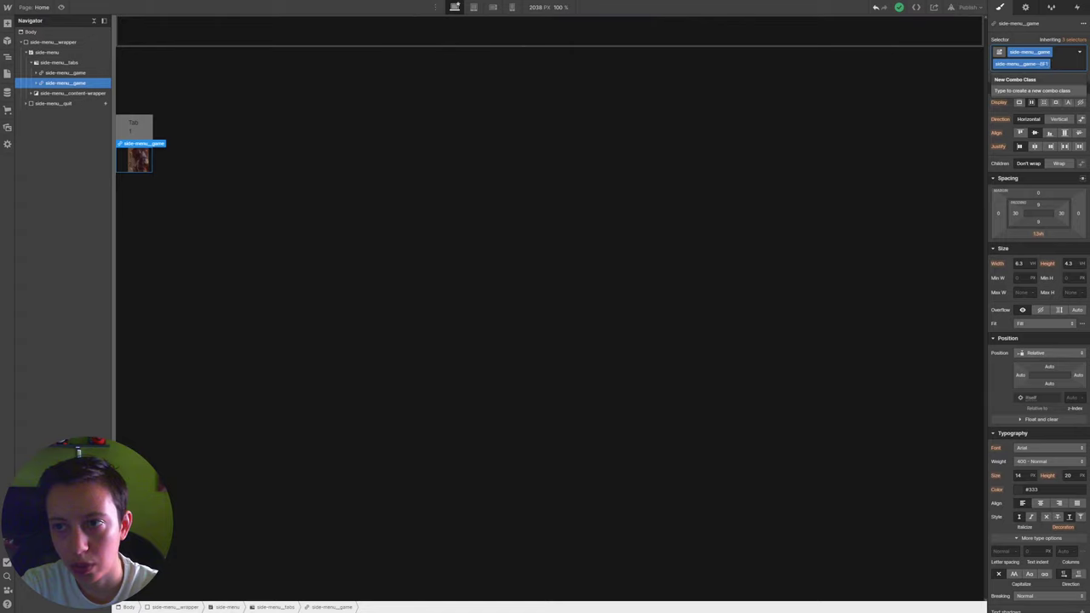
{"action": "key", "text": "BackSpace"}
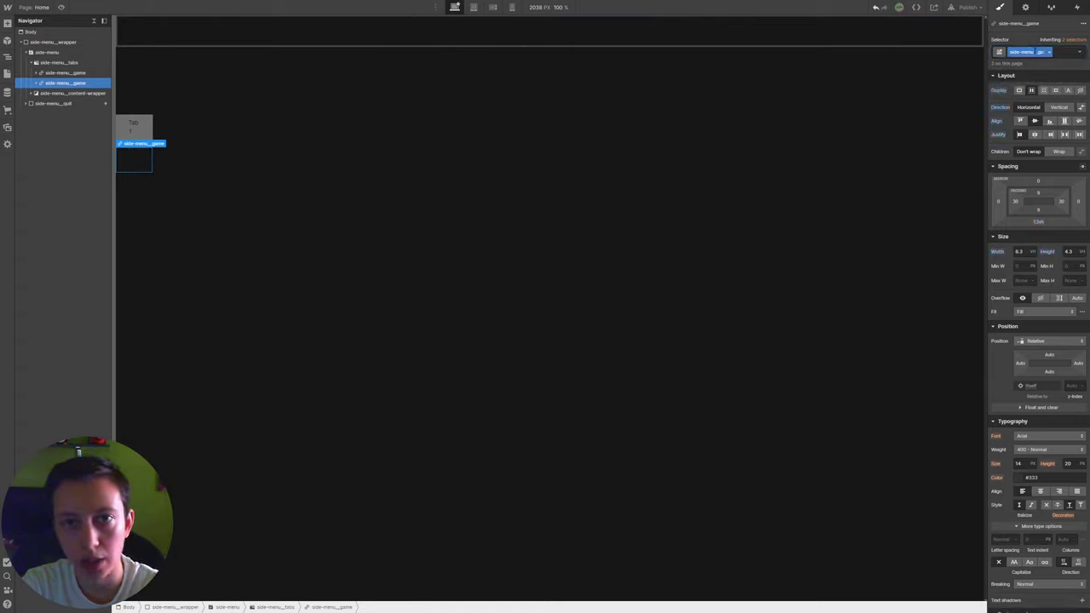
{"action": "key", "text": "Escape"}
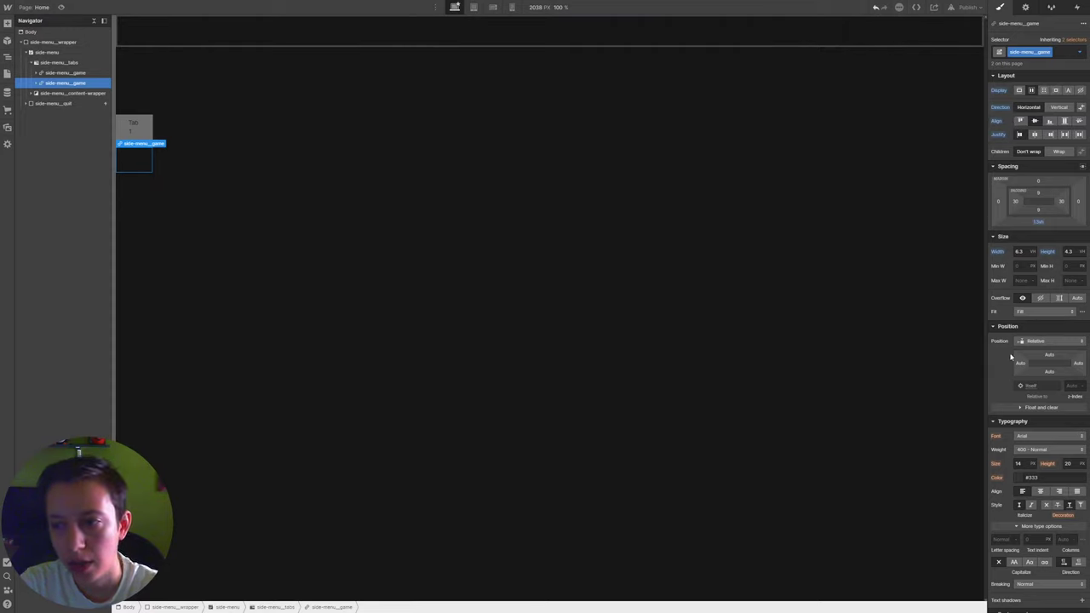
{"action": "scroll", "coordinate": [1009, 396], "scroll_direction": "down", "scroll_amount": 5}
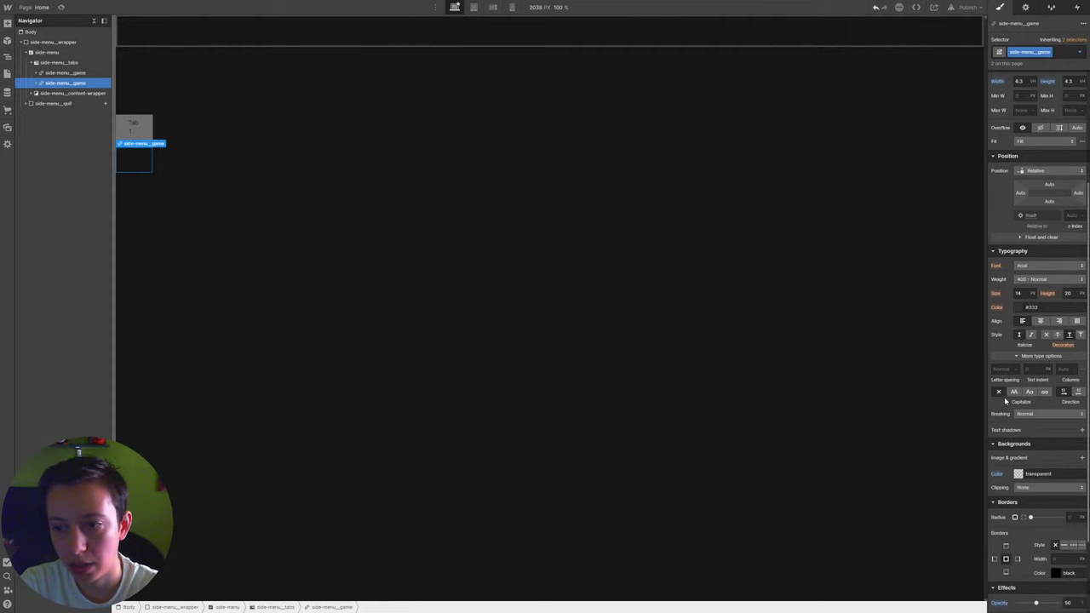
Give the tab a solid, transparent left border of width 3
{"action": "left_click", "coordinate": [994, 452]}
{"action": "left_click", "coordinate": [1064, 436]}
{"action": "left_click", "coordinate": [1058, 451]}
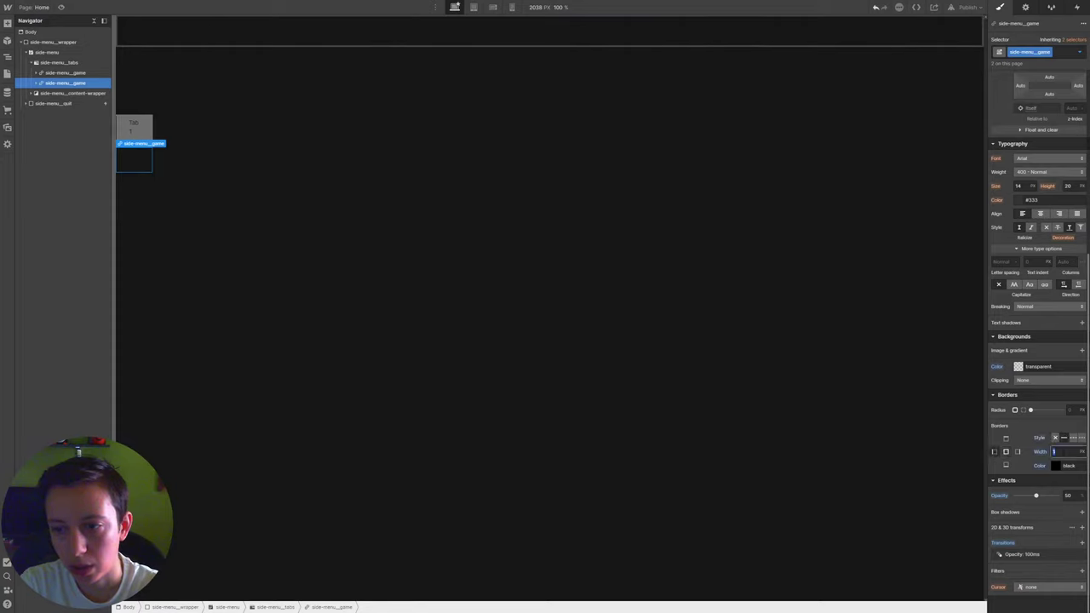
{"action": "left_click", "coordinate": [1062, 439]}
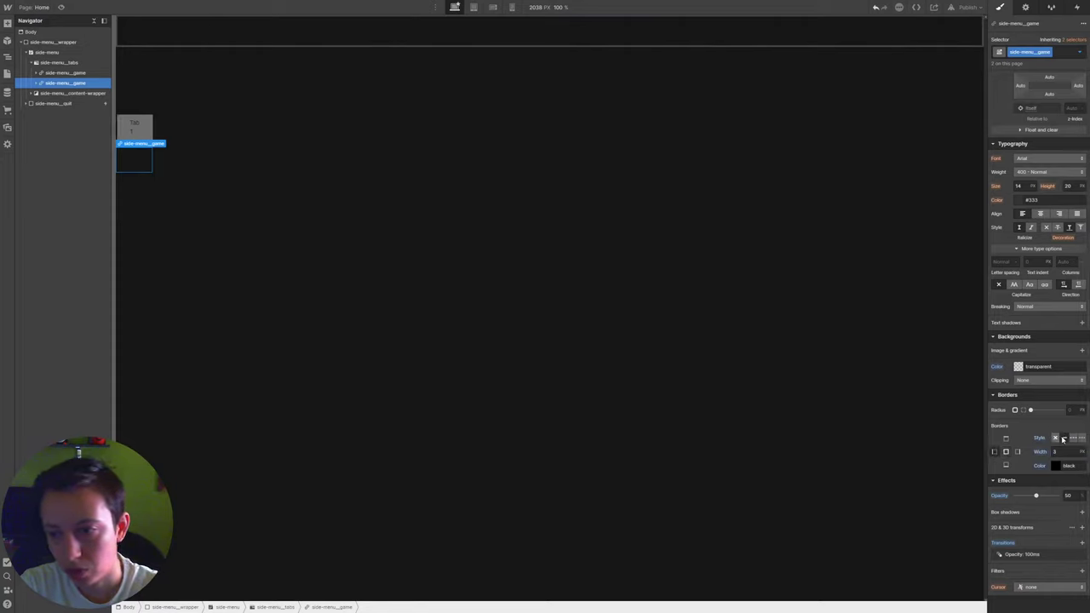
{"action": "left_click", "coordinate": [1055, 466]}
{"action": "left_click", "coordinate": [996, 600]}
{"action": "left_click", "coordinate": [1046, 429]}
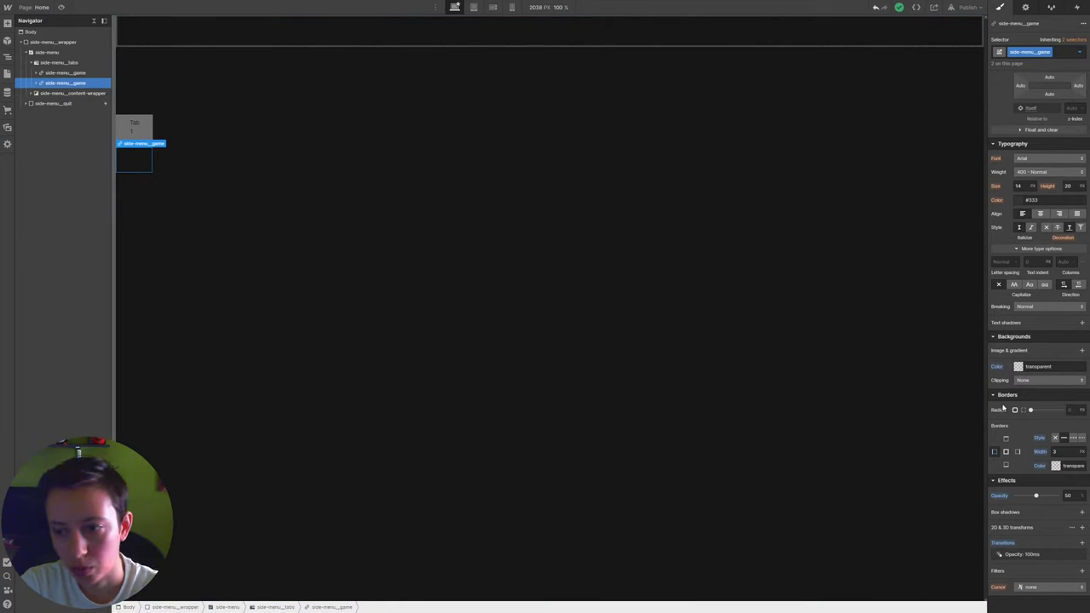
Select the first game tab and set its border colour to orange
{"action": "left_click", "coordinate": [76, 75]}
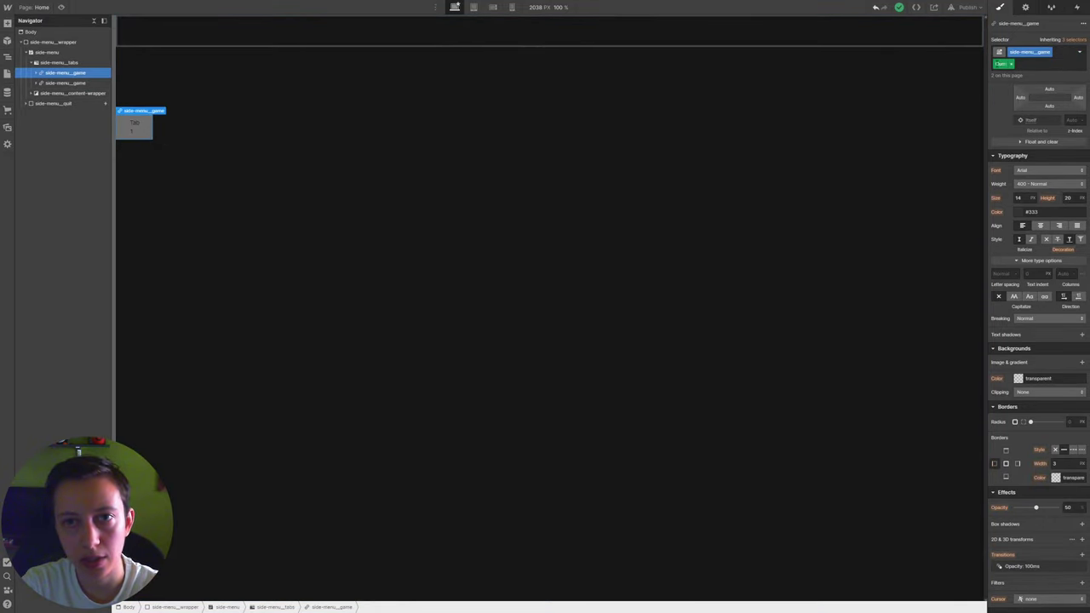
{"action": "left_click", "coordinate": [1055, 478]}
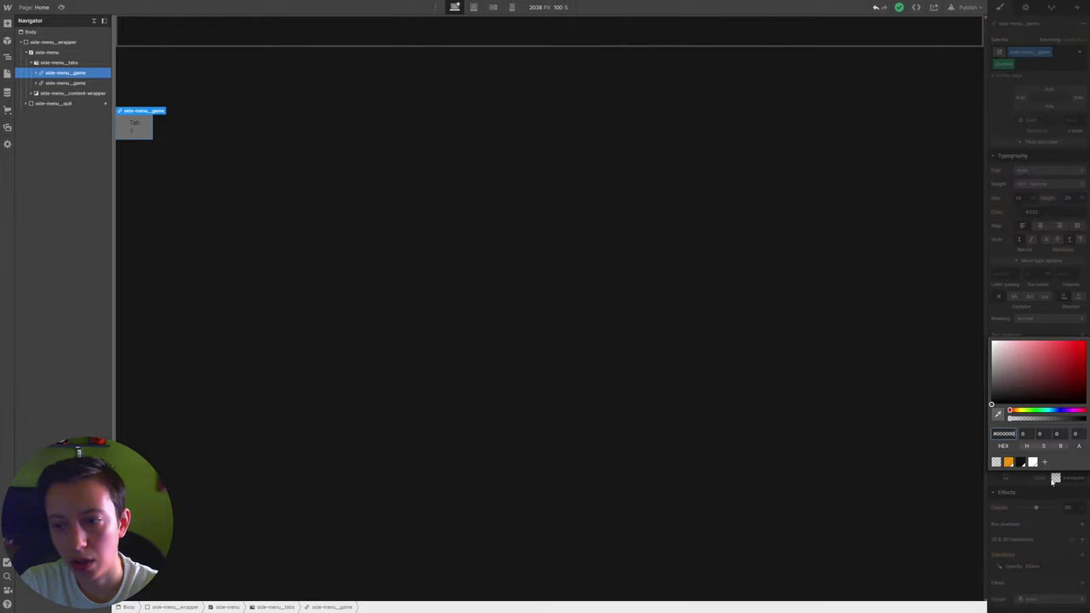
{"action": "left_click", "coordinate": [1012, 464]}
{"action": "left_click", "coordinate": [1029, 483]}
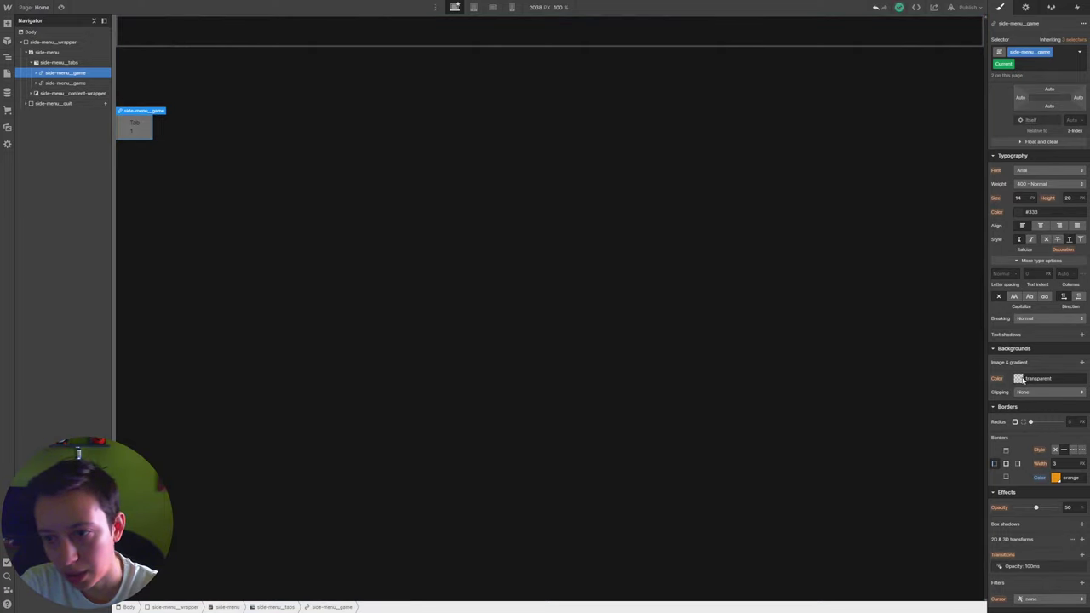
Make the tab's background transparent and preview the page
{"action": "left_click", "coordinate": [1019, 380]}
{"action": "left_click", "coordinate": [997, 512]}
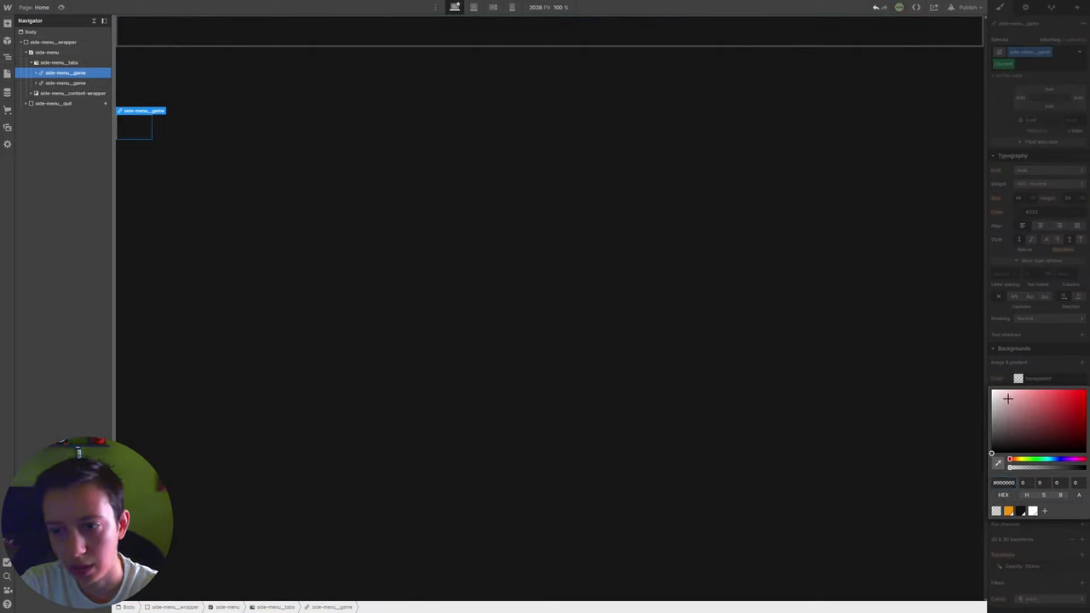
{"action": "left_click", "coordinate": [805, 355]}
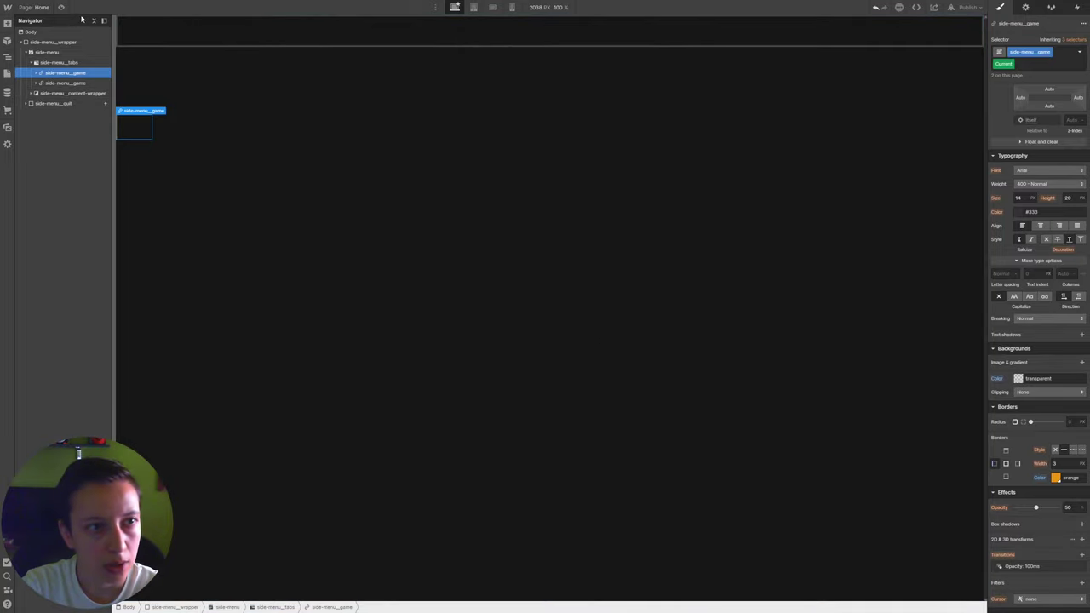
{"action": "key", "text": "ctrl+shift+p"}
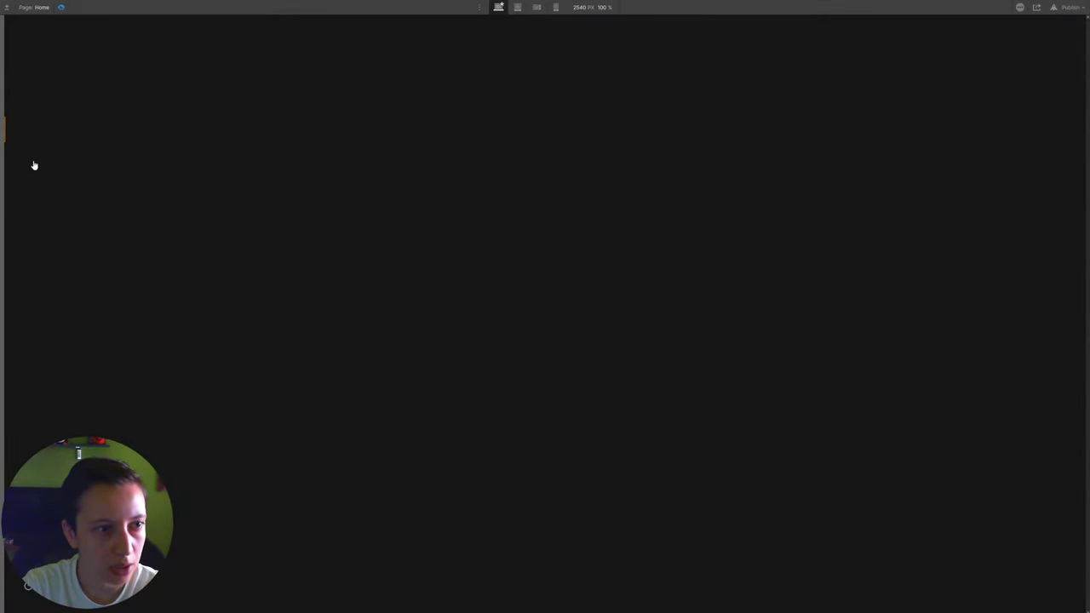
Exit preview and set the first tab's current-state opacity to 70
{"action": "left_click", "coordinate": [61, 11]}
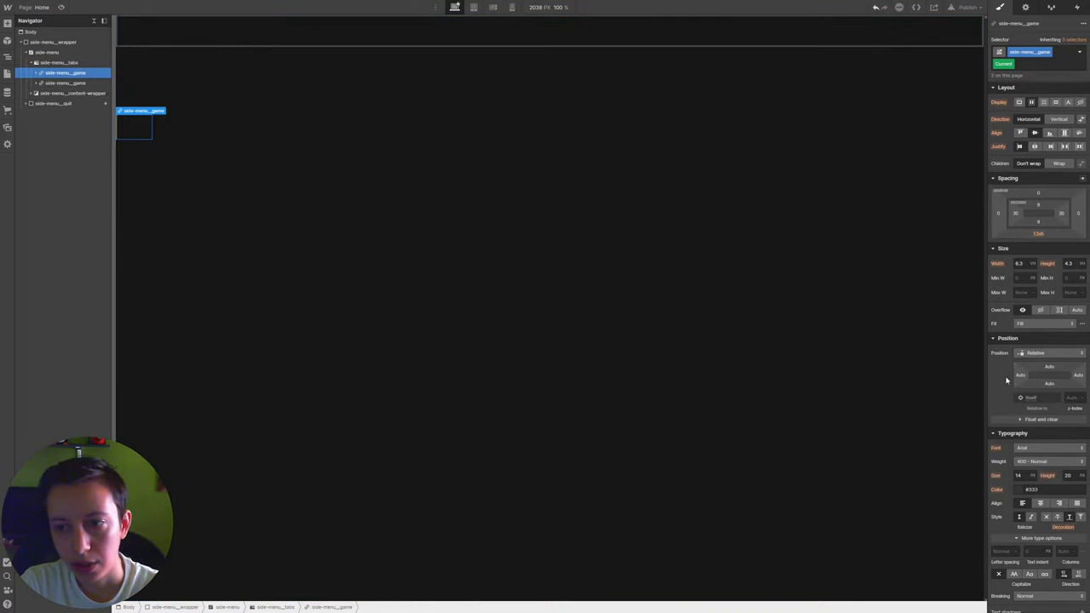
{"action": "scroll", "coordinate": [1002, 388], "scroll_direction": "down", "scroll_amount": 4}
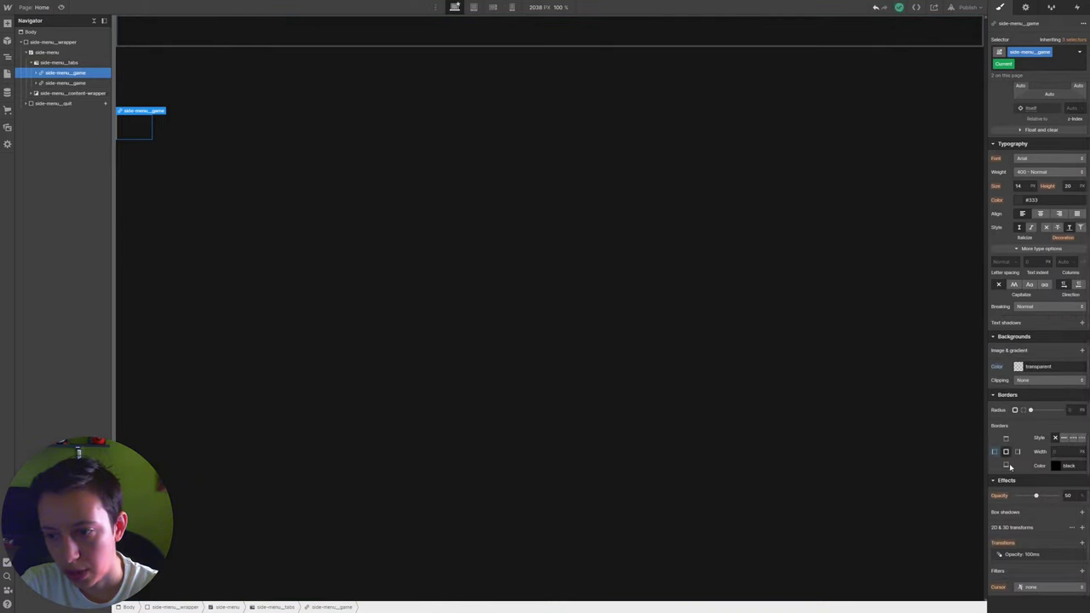
{"action": "left_click", "coordinate": [1072, 495]}
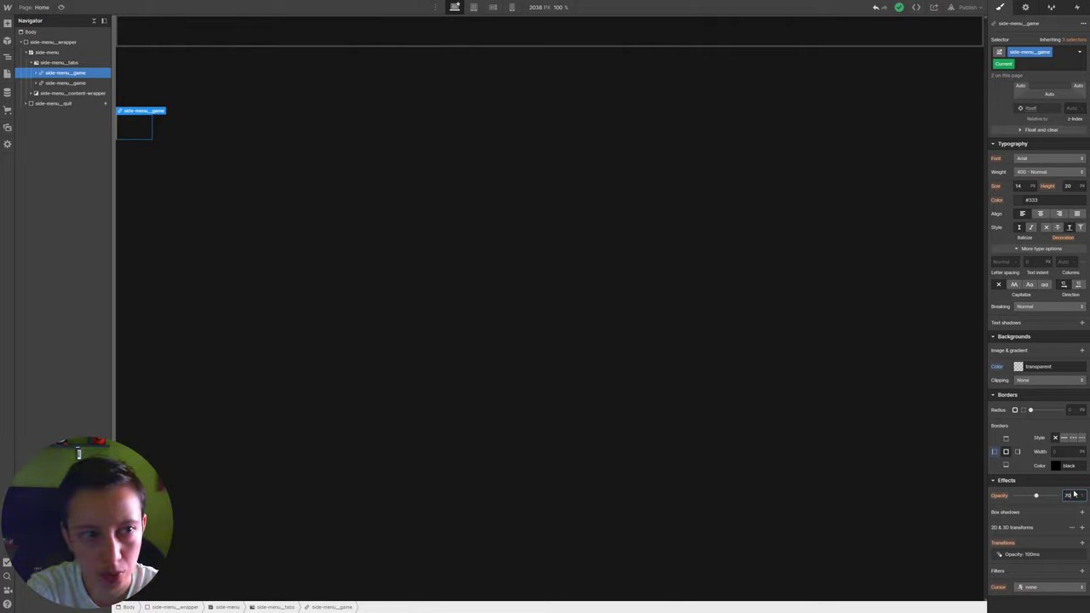
{"action": "type", "text": "70"}
{"action": "key", "text": "Return"}
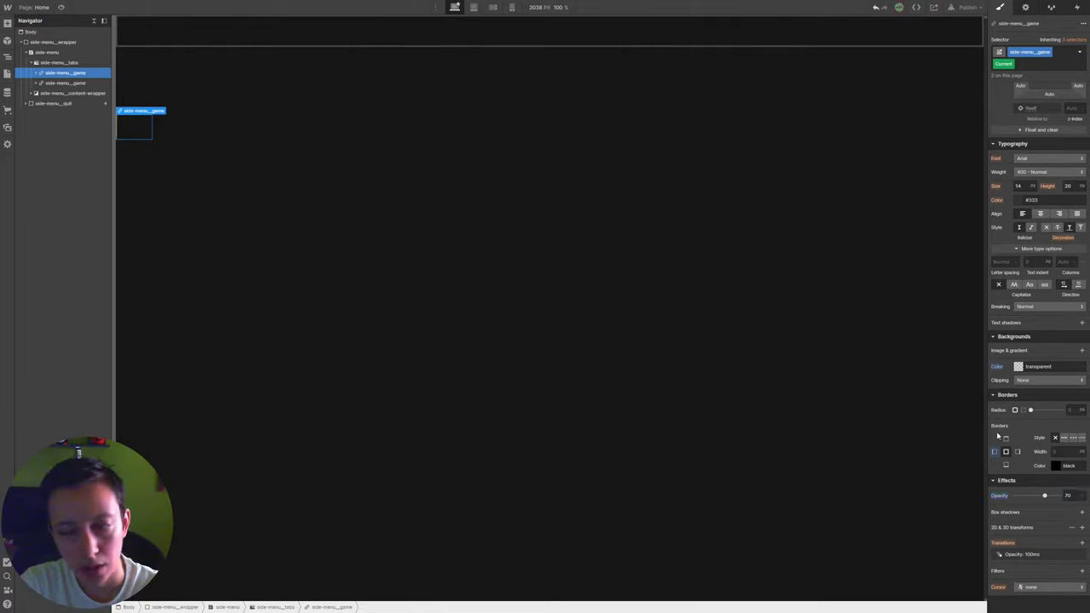
Re-add the BF1 combo class to the second game tab and copy its class name
{"action": "left_click", "coordinate": [53, 82]}
{"action": "left_click", "coordinate": [1064, 52]}
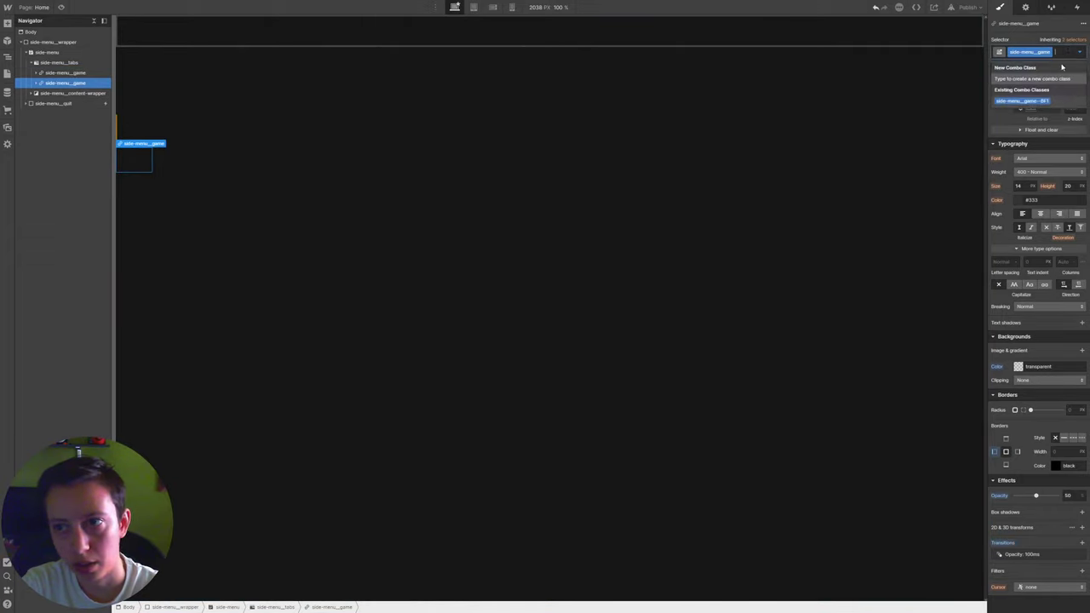
{"action": "left_click", "coordinate": [1043, 102]}
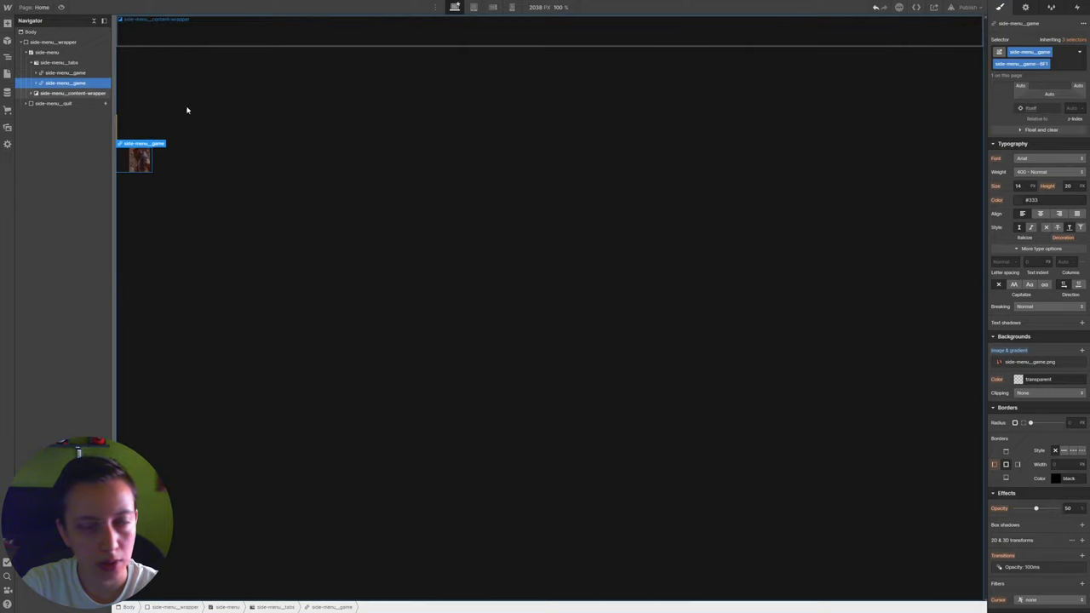
{"action": "double_click", "coordinate": [1030, 64]}
{"action": "key", "text": "ctrl+c"}
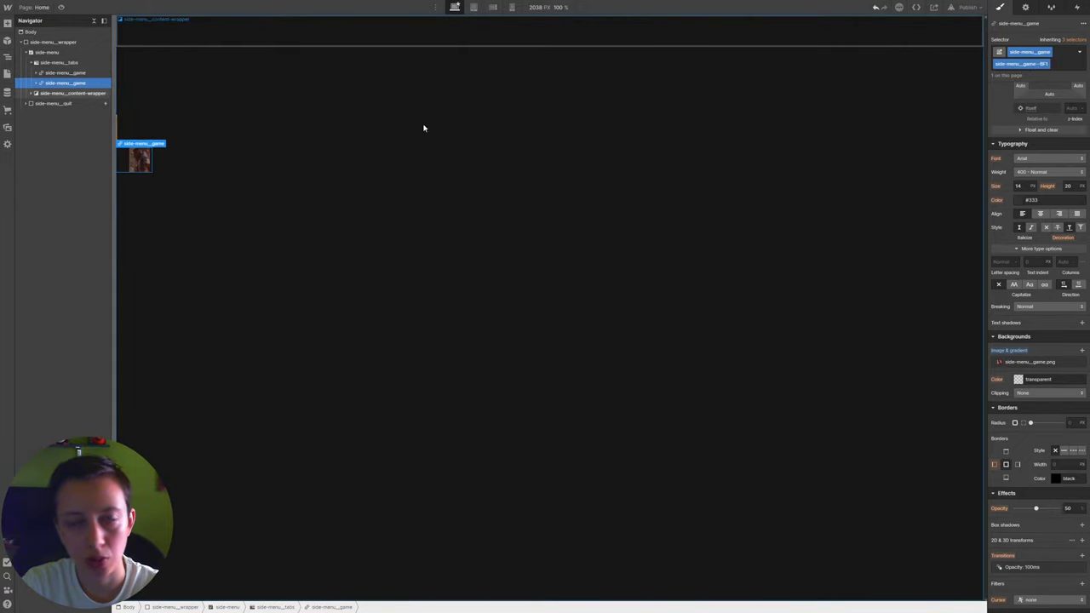
{"action": "left_click", "coordinate": [135, 126]}
Paste and apply the BF1 combo class on the first game tab
{"action": "left_click", "coordinate": [1060, 52]}
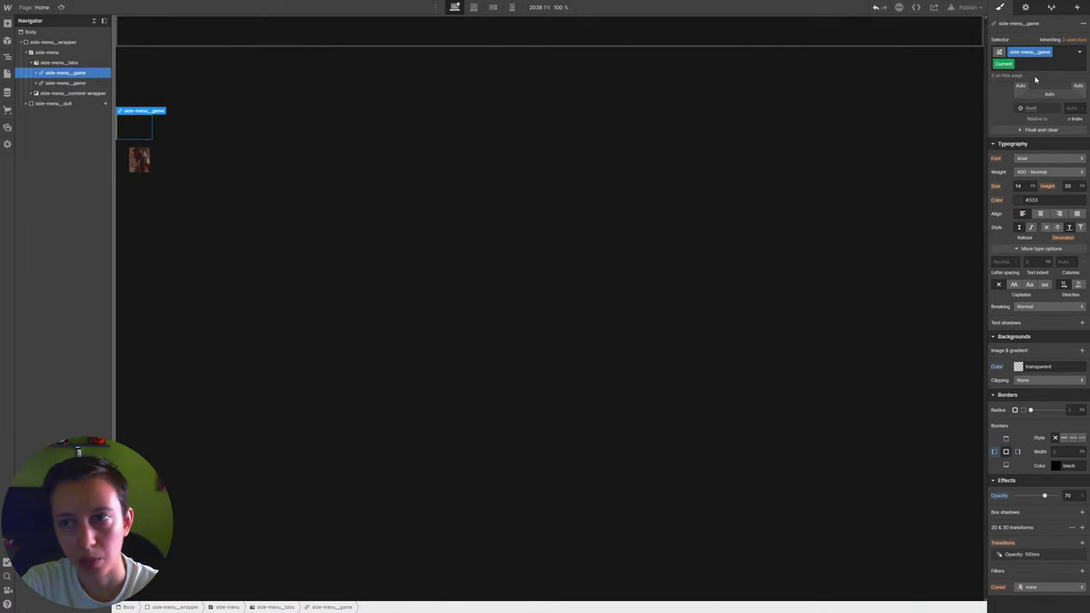
{"action": "key", "text": "ctrl+v"}
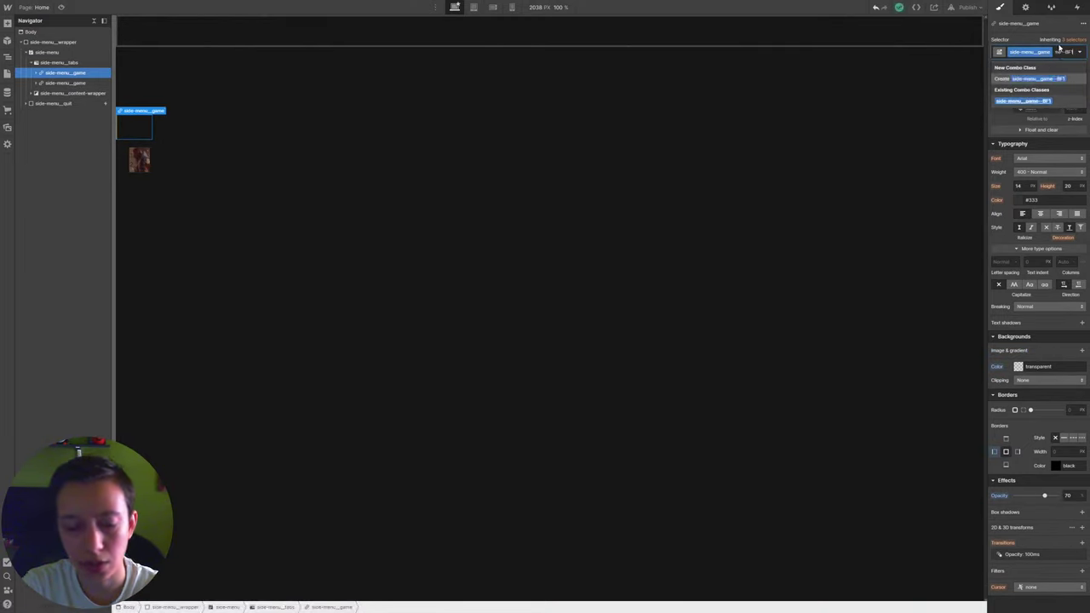
{"action": "key", "text": "Return"}
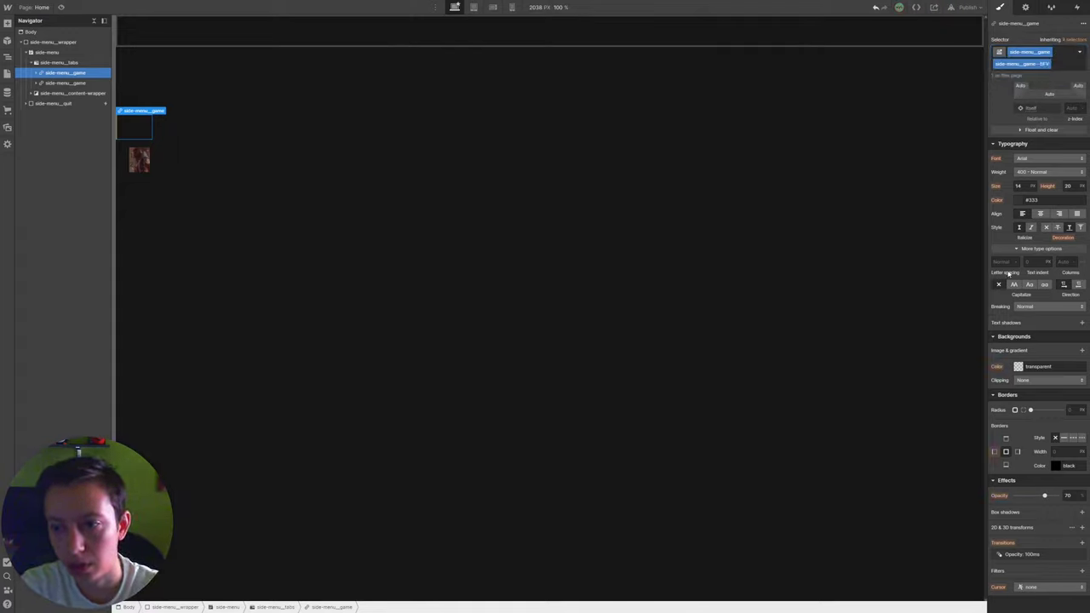
Add the second game artwork as a contained, non-repeating background with left offset 2, then preview
{"action": "left_click", "coordinate": [1082, 350]}
{"action": "left_click", "coordinate": [1049, 425]}
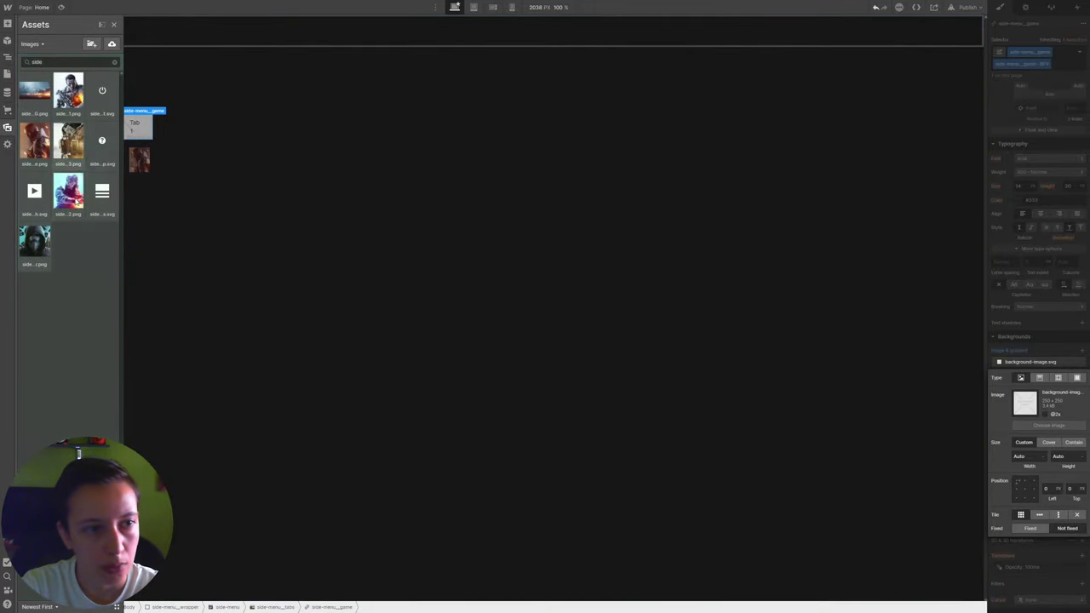
{"action": "left_click", "coordinate": [68, 192]}
{"action": "left_click", "coordinate": [1072, 443]}
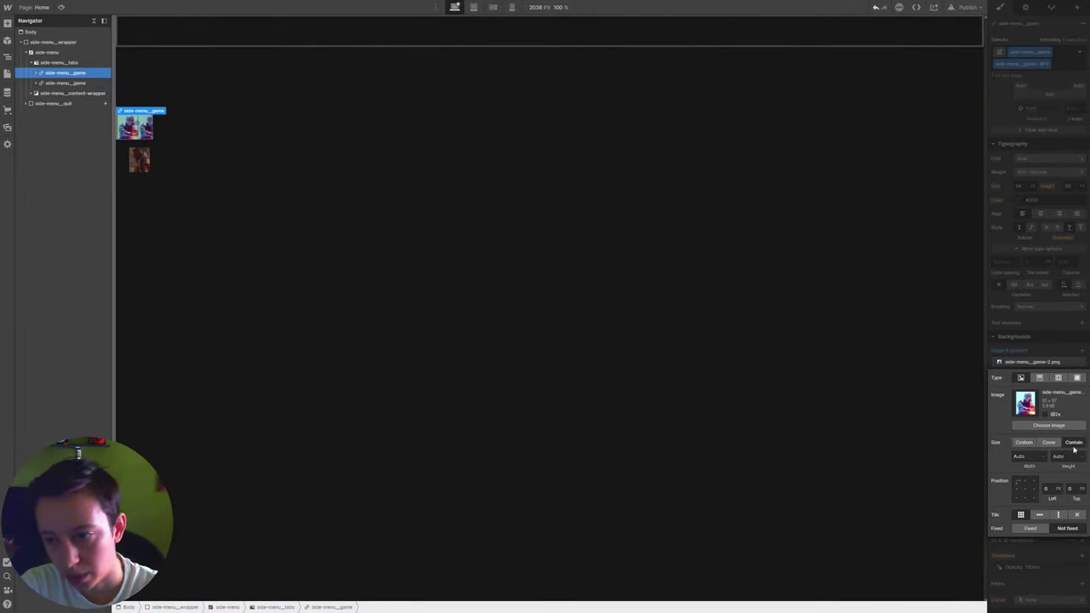
{"action": "left_click", "coordinate": [1060, 488]}
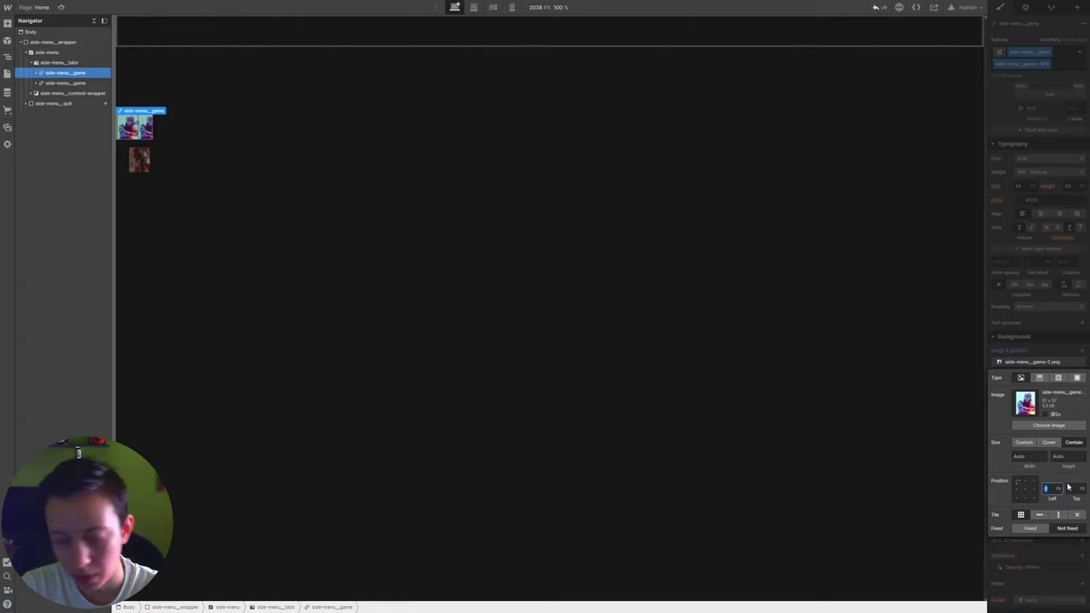
{"action": "type", "text": "2"}
{"action": "key", "text": "Return"}
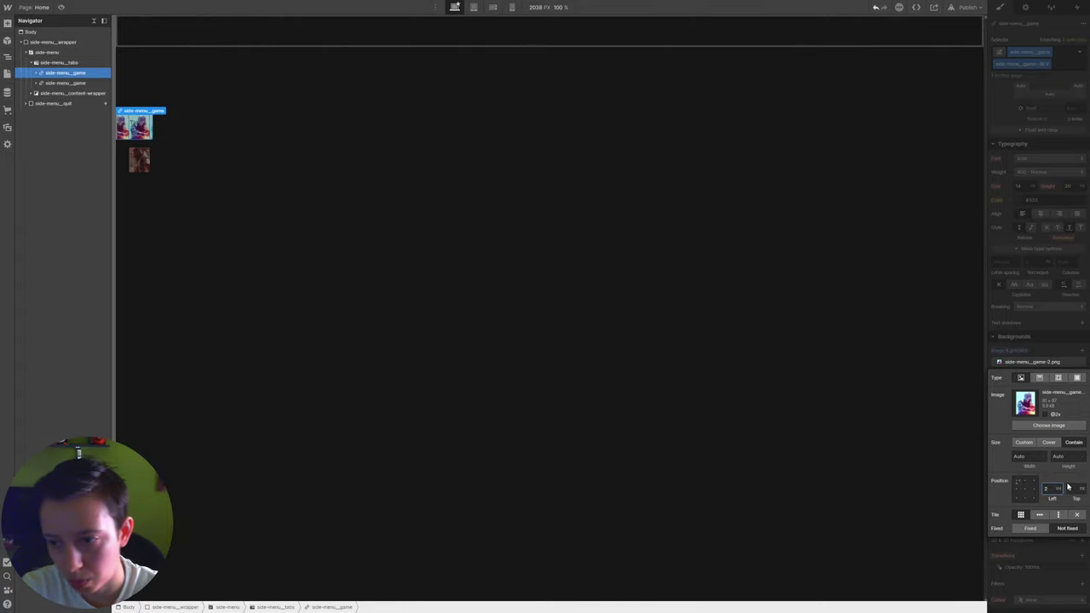
{"action": "left_click", "coordinate": [1080, 491]}
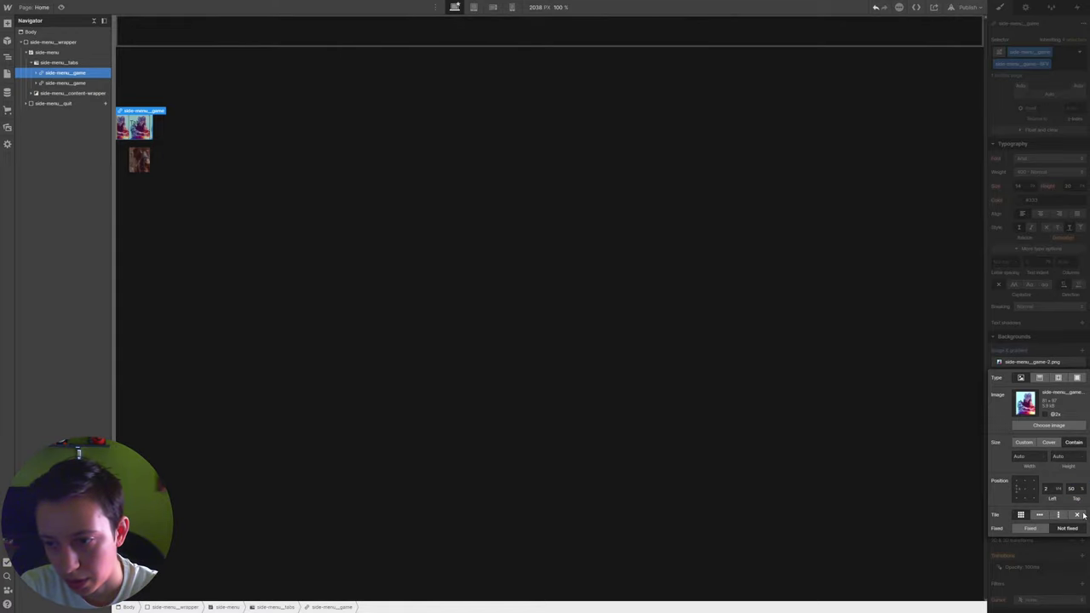
{"action": "left_click", "coordinate": [1076, 514]}
{"action": "left_click", "coordinate": [1007, 362]}
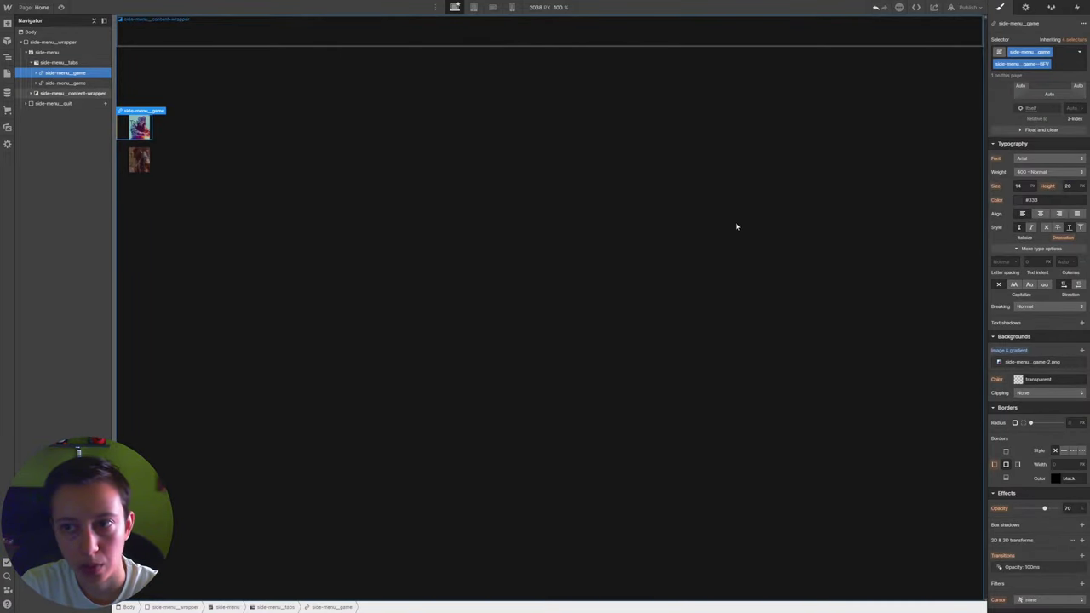
{"action": "left_click", "coordinate": [60, 7]}
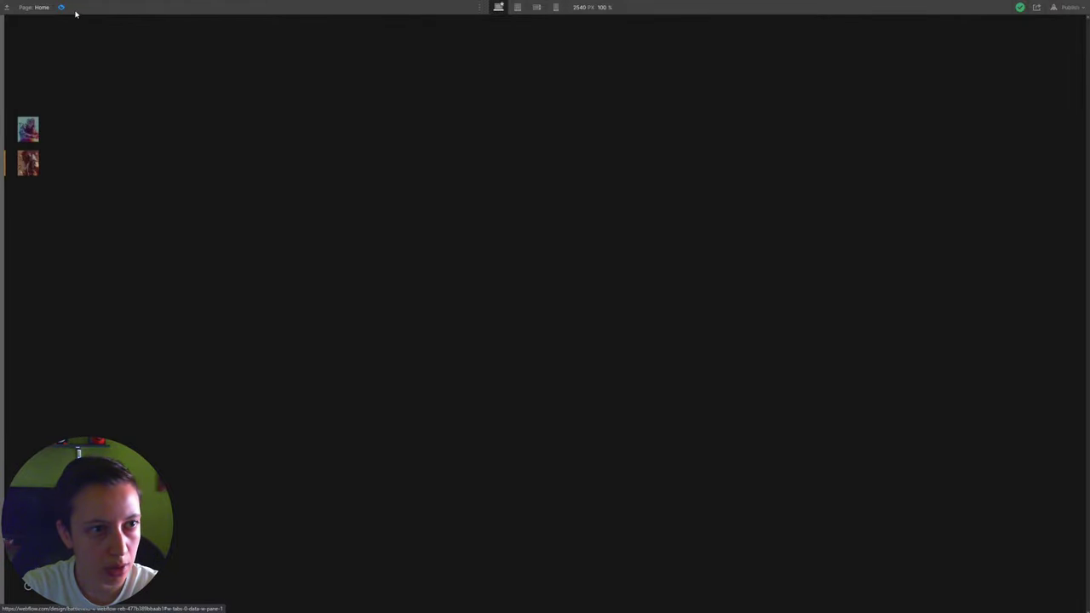
Remove the first tab's image combo class and check the page in preview
{"action": "key", "text": "Escape"}
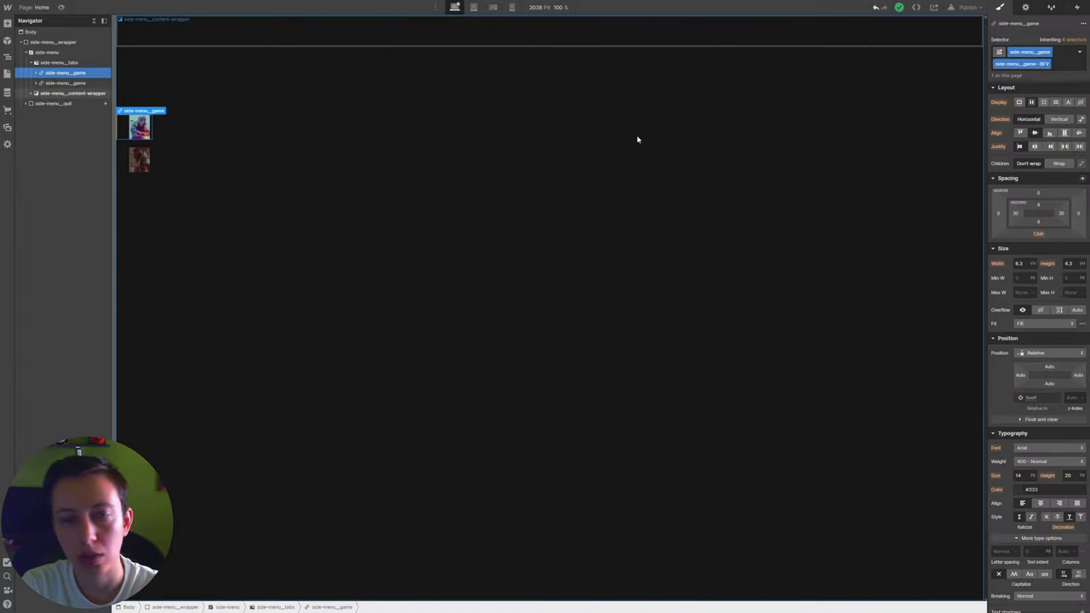
{"action": "left_click", "coordinate": [80, 82]}
{"action": "left_click", "coordinate": [82, 74]}
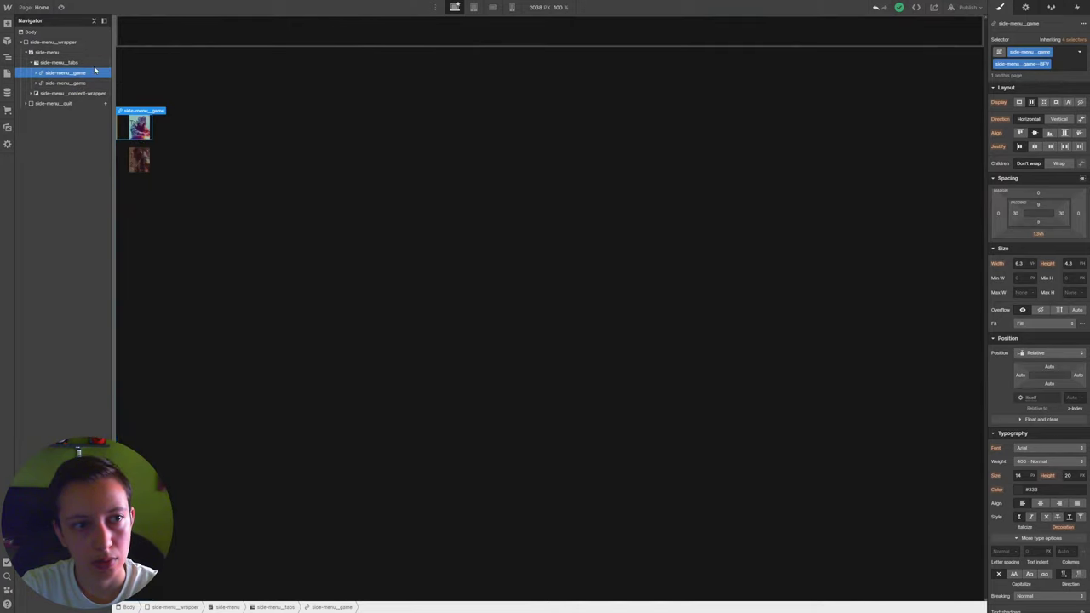
{"action": "left_click", "coordinate": [1055, 64]}
{"action": "key", "text": "BackSpace"}
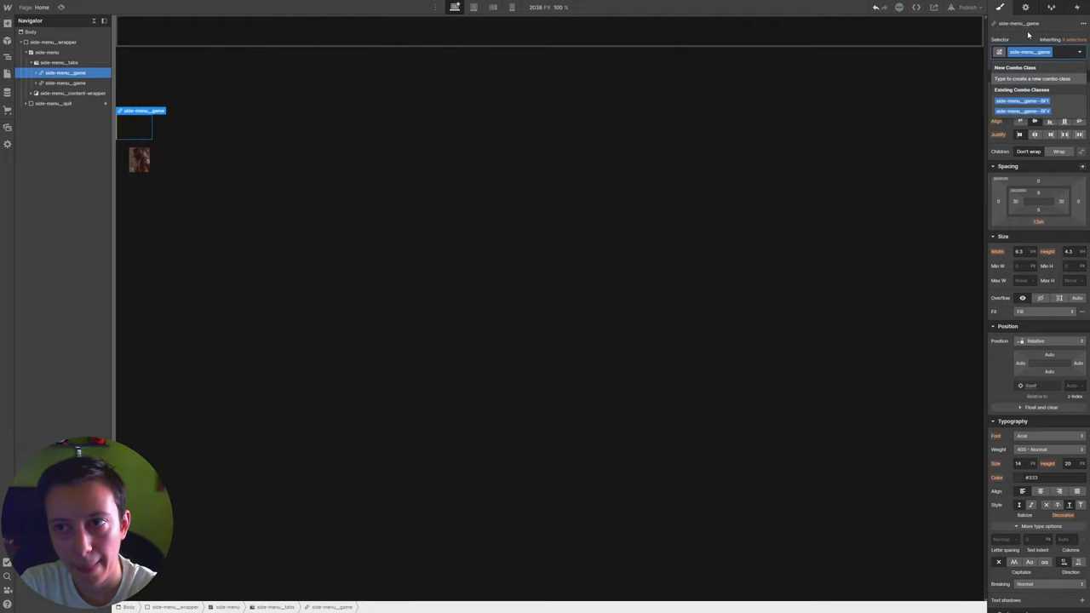
{"action": "key", "text": "ctrl+shift+p"}
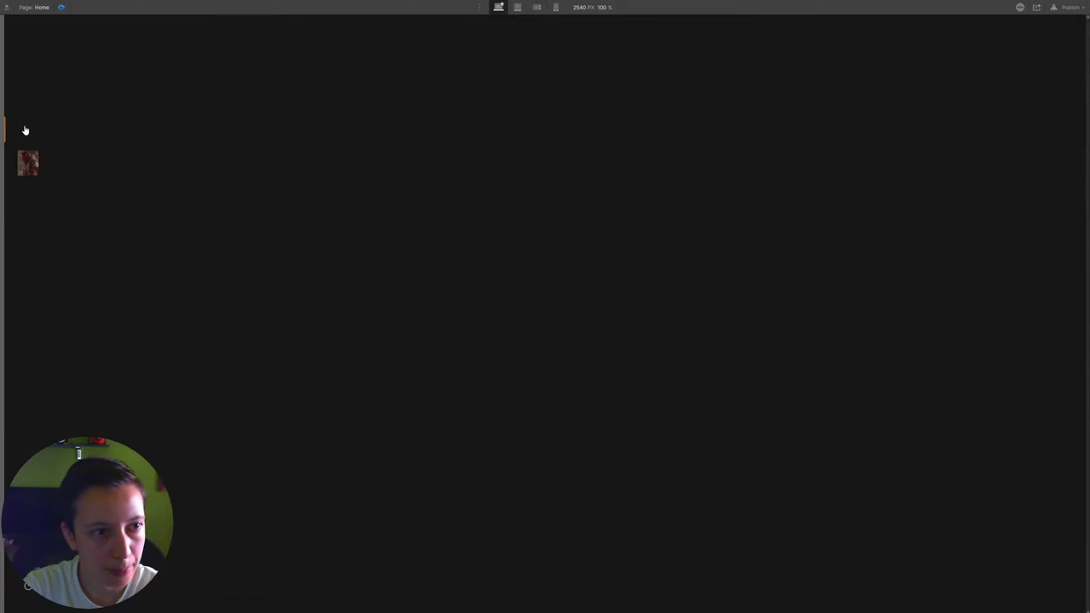
{"action": "key", "text": "ctrl+shift+p"}
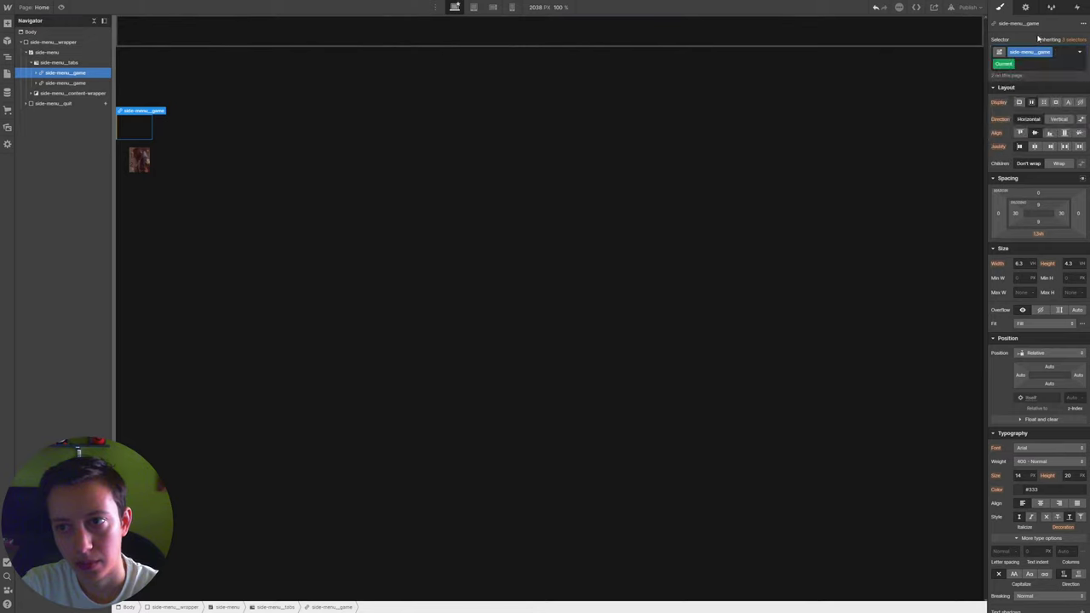
Set the tab's Hover opacity to 100, then reapply its image combo class
{"action": "left_click", "coordinate": [1078, 52]}
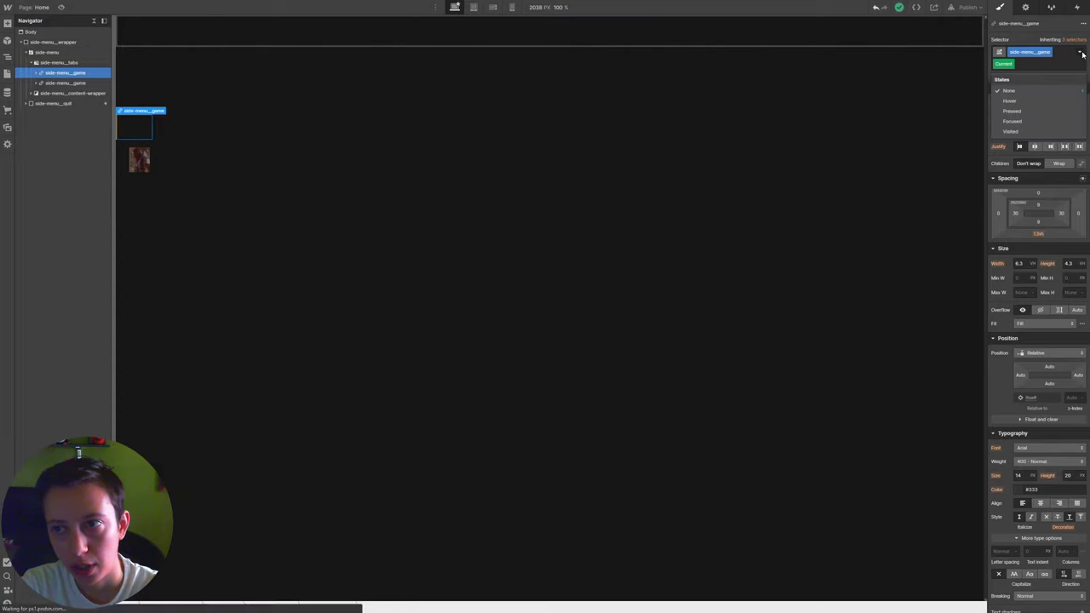
{"action": "left_click", "coordinate": [1015, 102]}
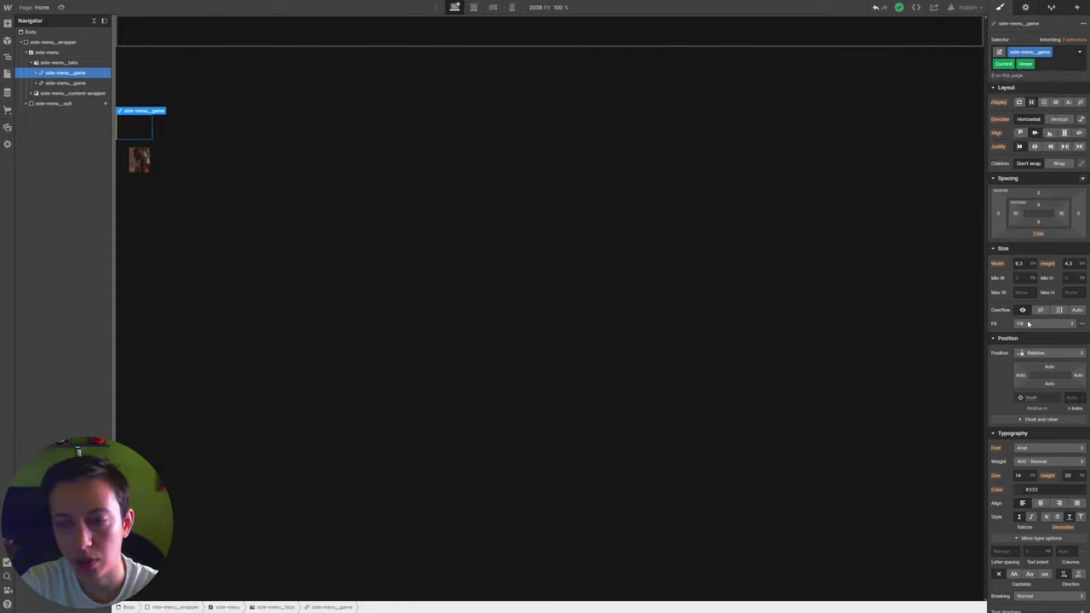
{"action": "scroll", "coordinate": [1038, 426], "scroll_direction": "down", "scroll_amount": 4}
{"action": "left_click", "coordinate": [1068, 495]}
{"action": "type", "text": "100"}
{"action": "key", "text": "Return"}
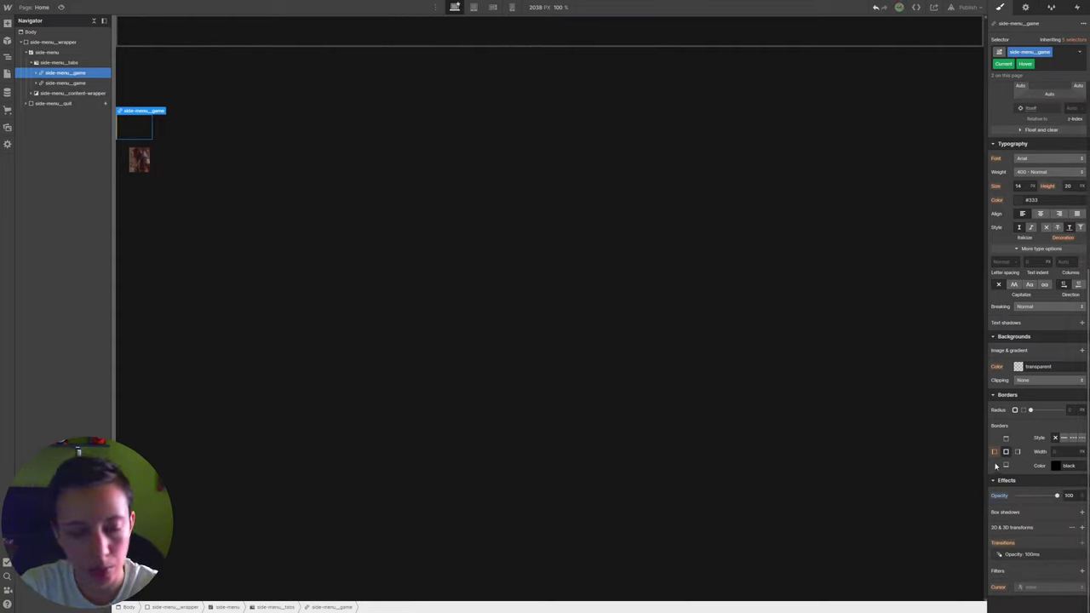
{"action": "scroll", "coordinate": [1039, 256], "scroll_direction": "up", "scroll_amount": 4}
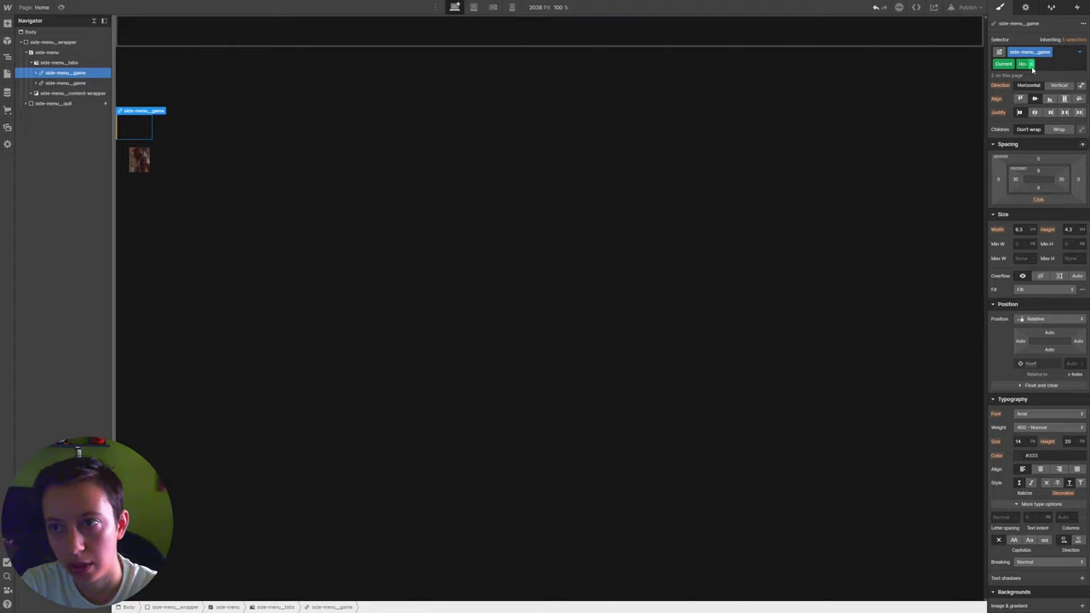
{"action": "left_click", "coordinate": [1032, 67]}
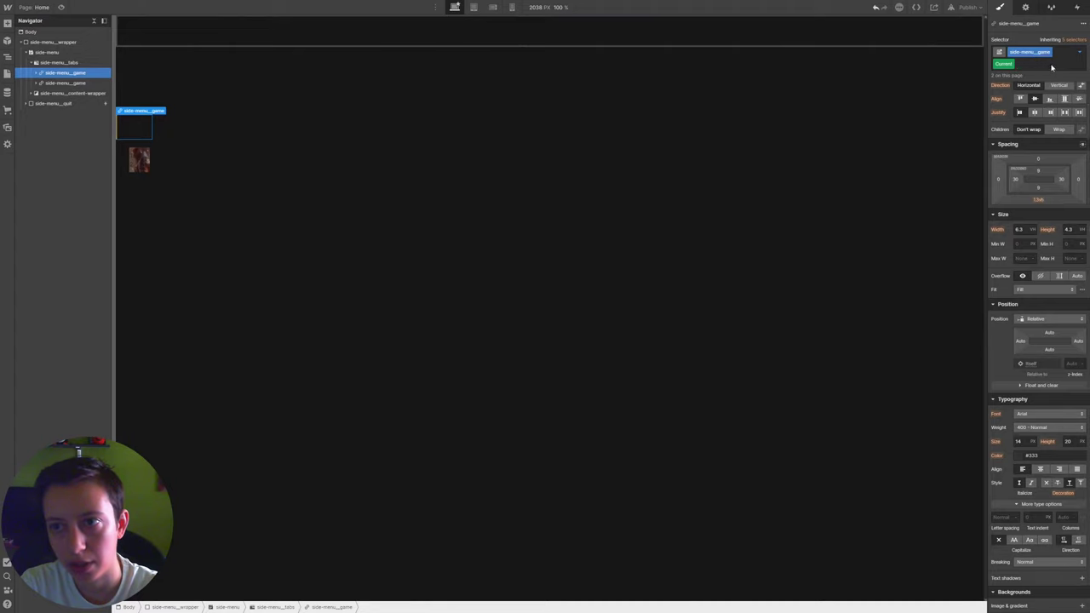
{"action": "left_click", "coordinate": [1056, 52]}
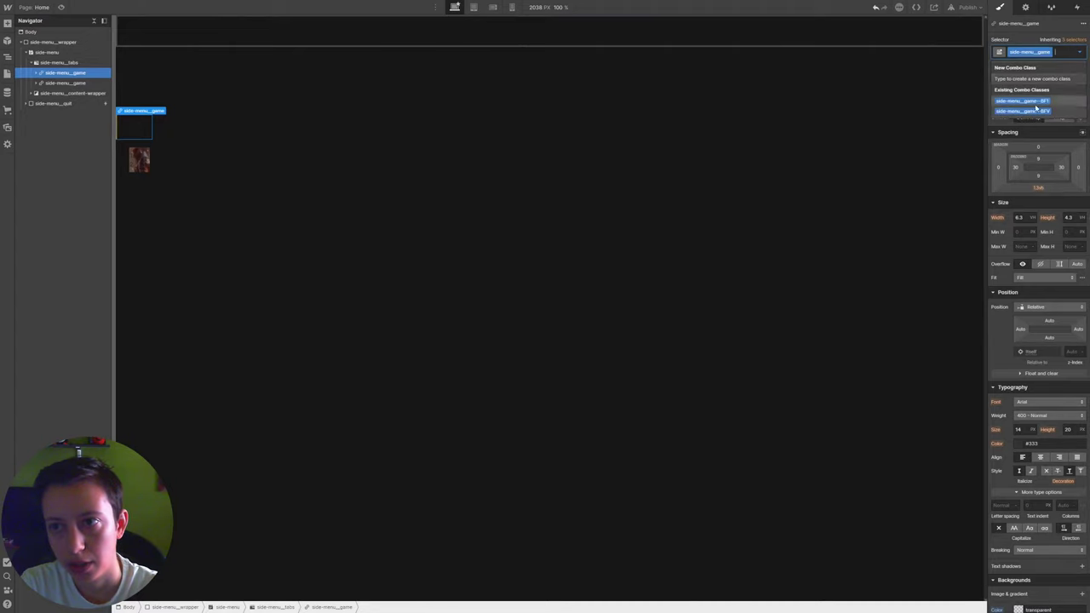
{"action": "left_click", "coordinate": [1047, 102]}
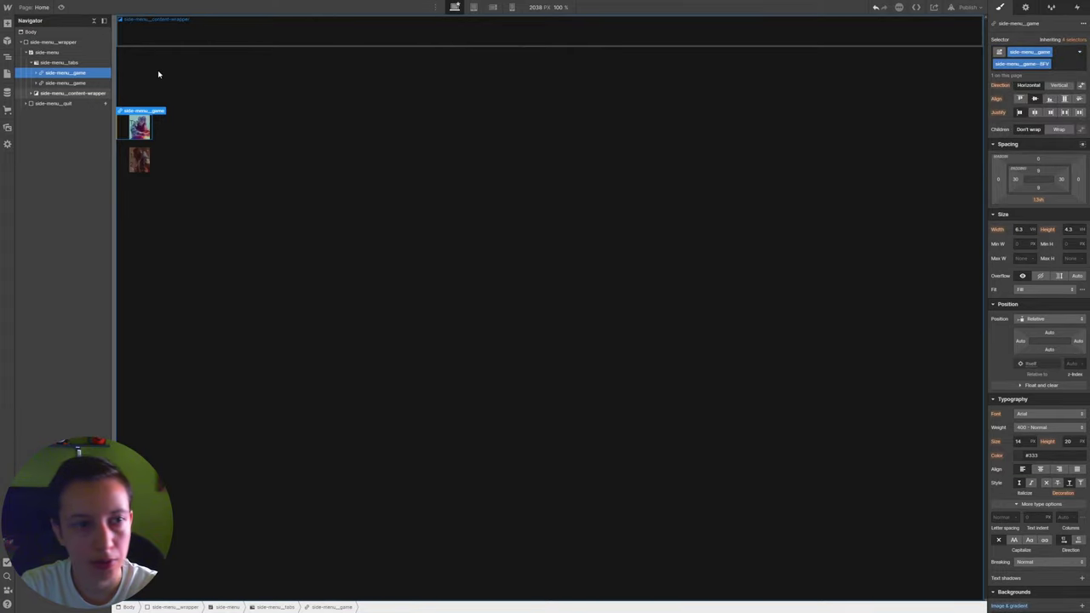
Preview the side menu, switching between the first and second game tabs
{"action": "left_click", "coordinate": [61, 7]}
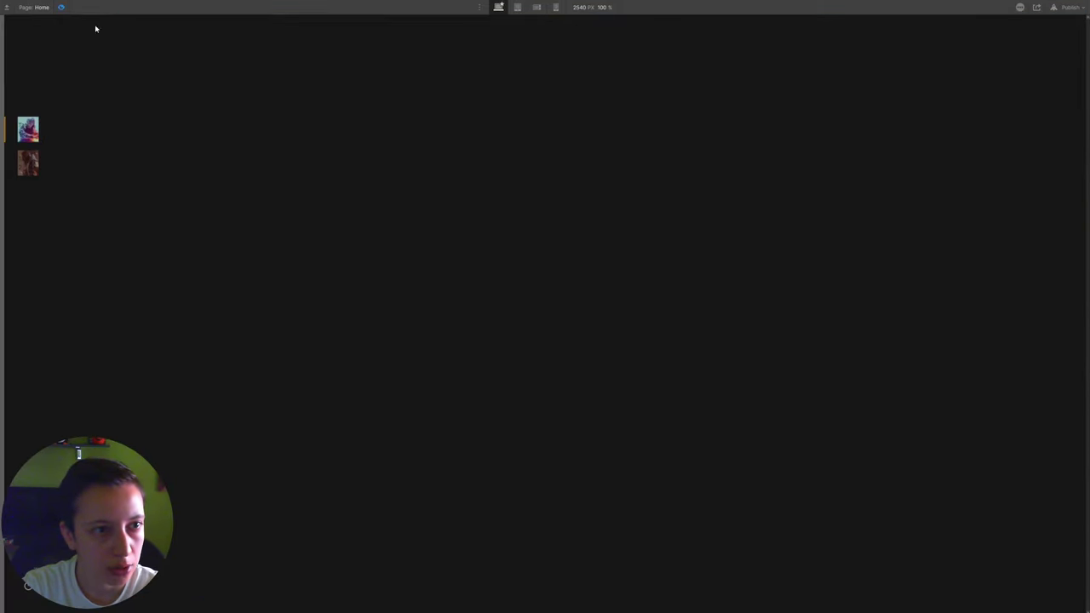
{"action": "left_click", "coordinate": [32, 163]}
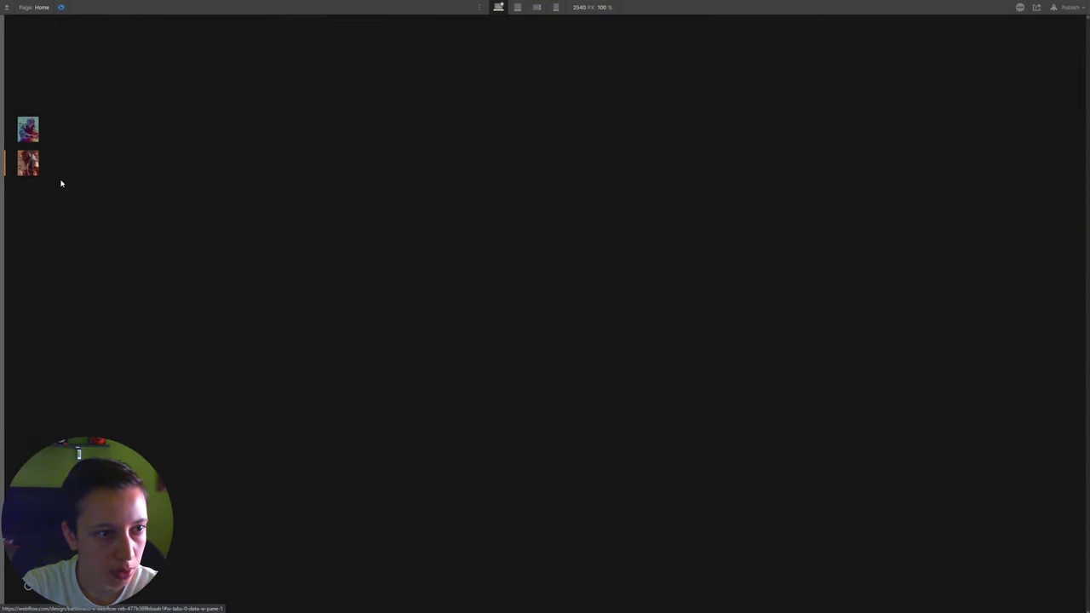
{"action": "left_click", "coordinate": [34, 136]}
{"action": "left_click", "coordinate": [34, 163]}
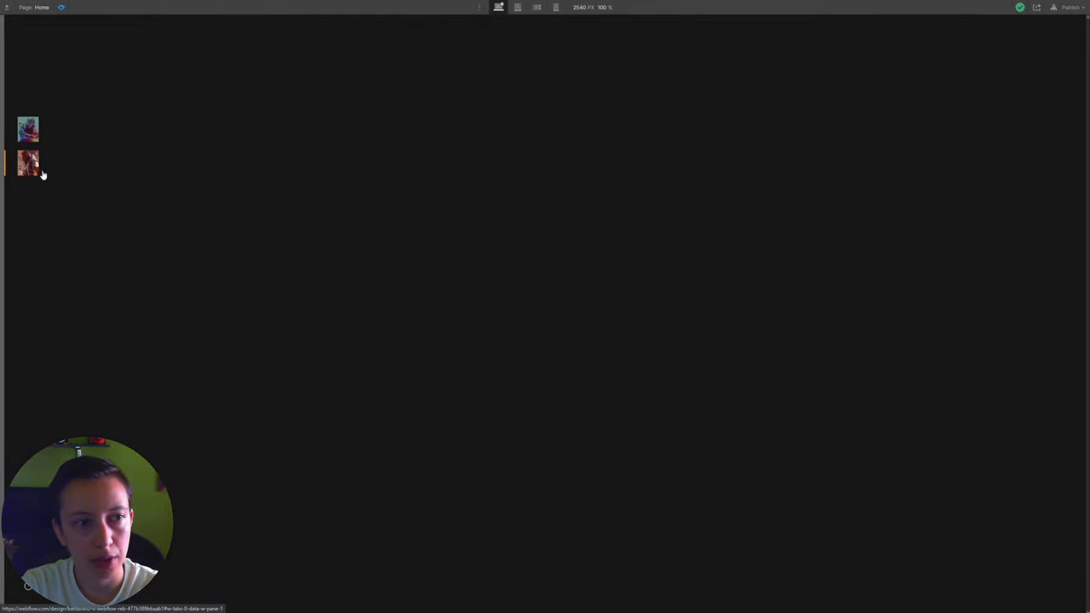
{"action": "left_click", "coordinate": [35, 136]}
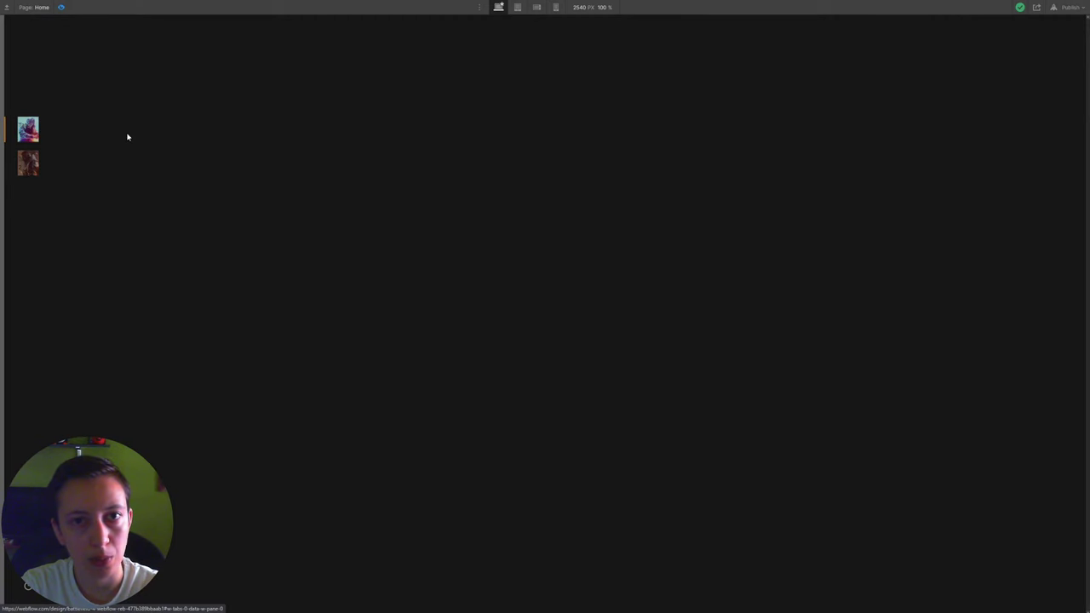
{"action": "key", "text": "ctrl+shift+p"}
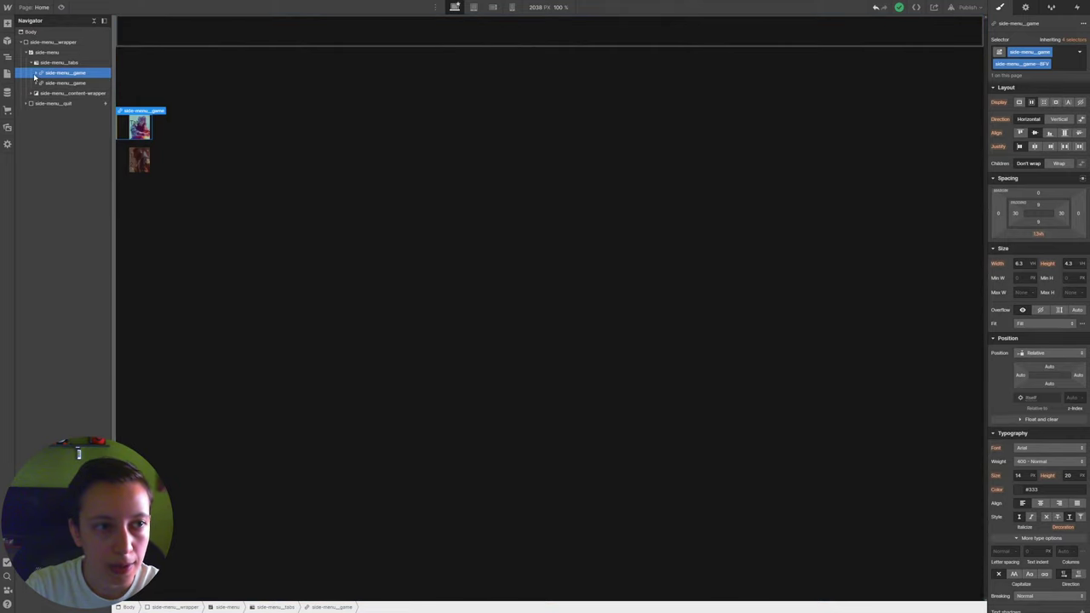
Expand the second game tab in the Navigator and inspect its inherited side-menu_game base class
{"action": "left_click", "coordinate": [58, 85]}
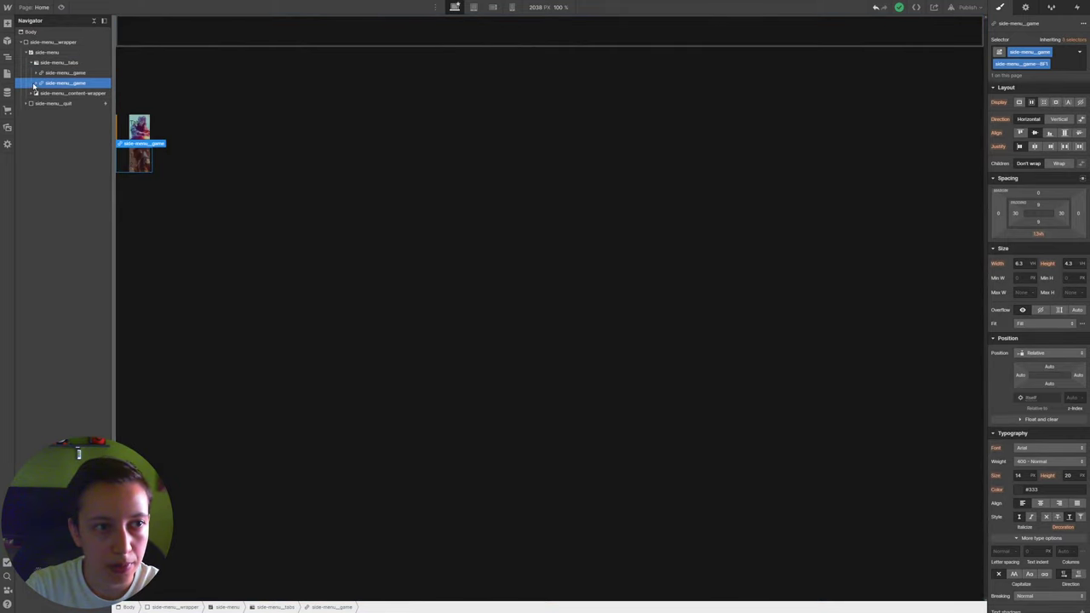
{"action": "left_click", "coordinate": [36, 83]}
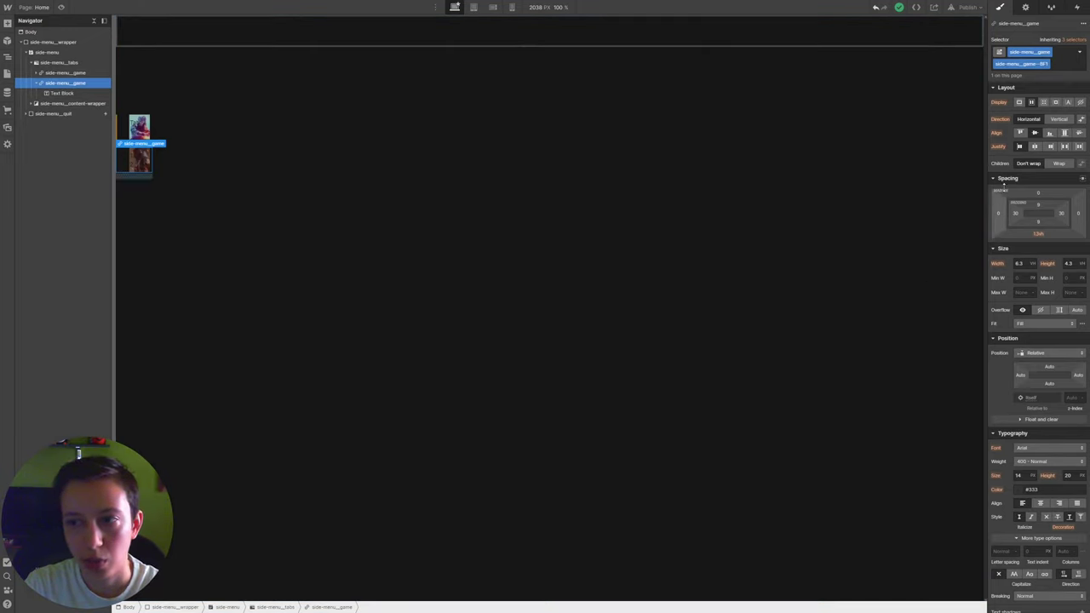
{"action": "left_click", "coordinate": [1054, 64]}
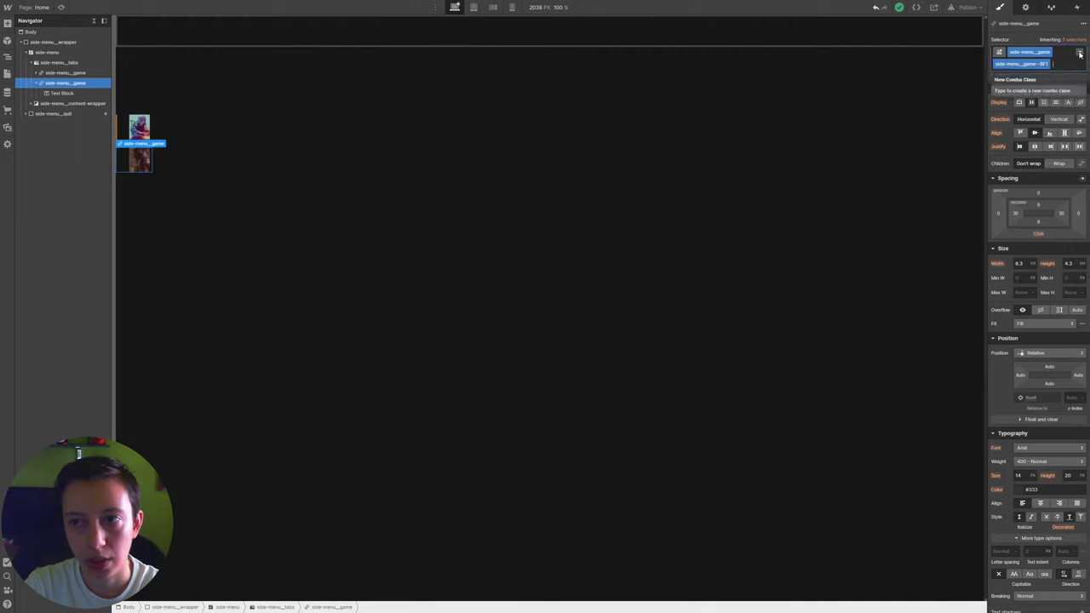
{"action": "left_click", "coordinate": [1071, 40]}
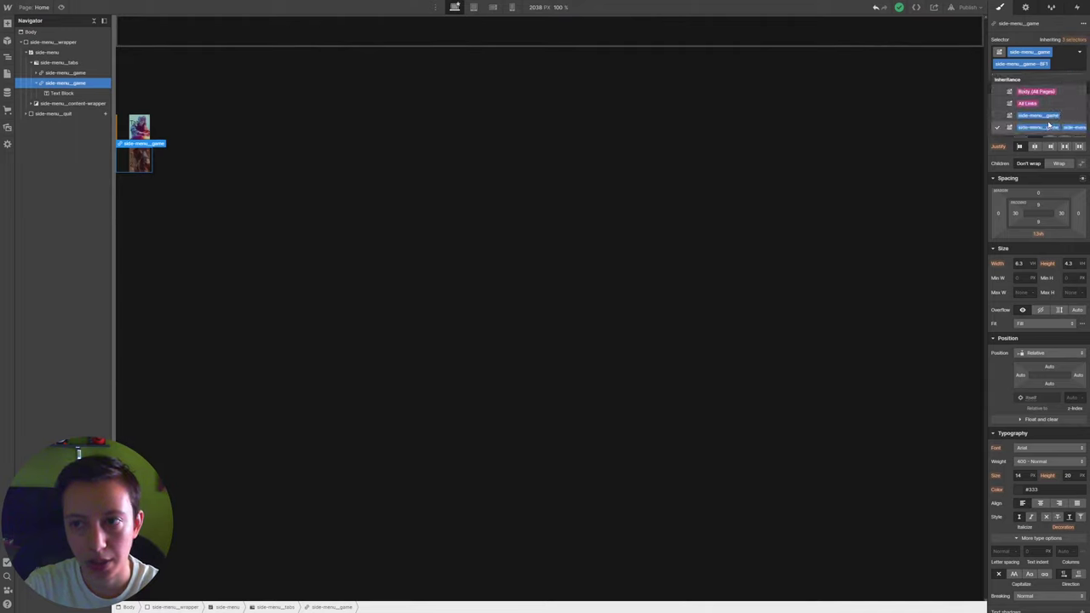
{"action": "left_click", "coordinate": [1037, 115]}
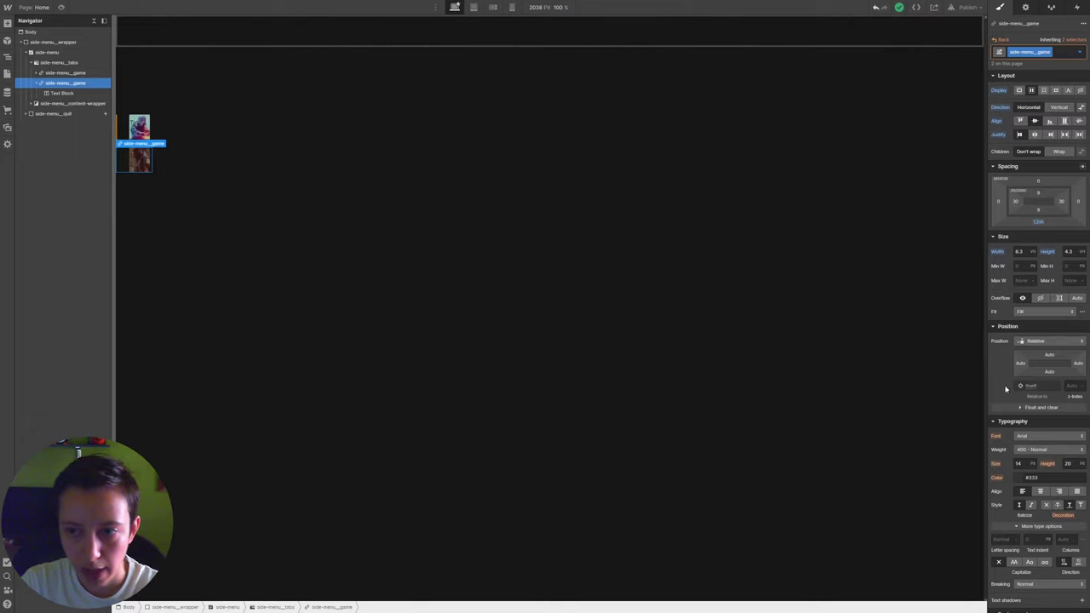
{"action": "scroll", "coordinate": [1006, 385], "scroll_direction": "down", "scroll_amount": 3}
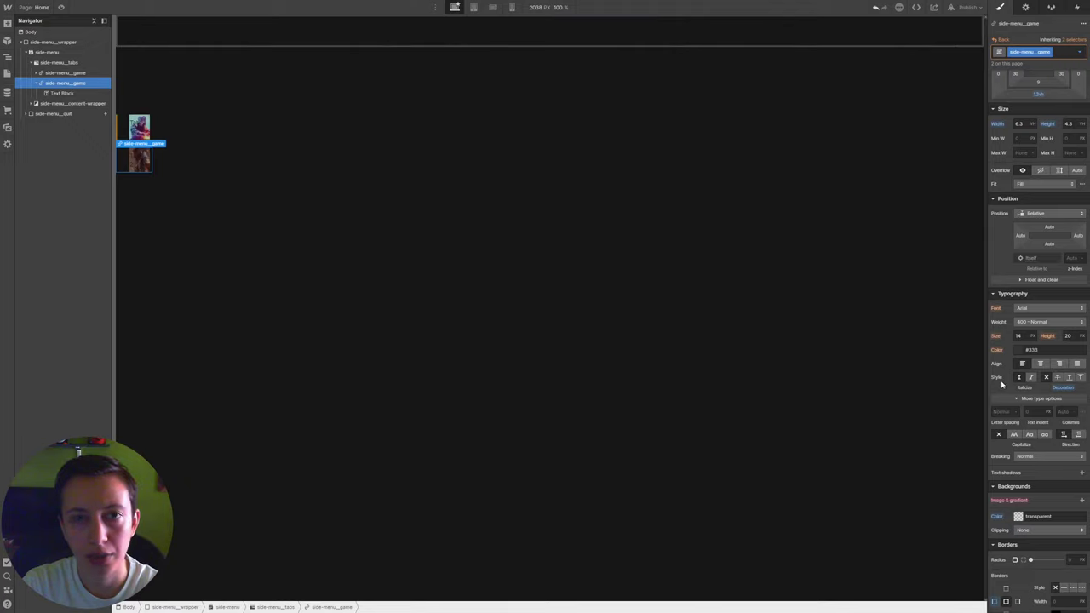
{"action": "left_click", "coordinate": [1018, 52]}
{"action": "key", "text": "Escape"}
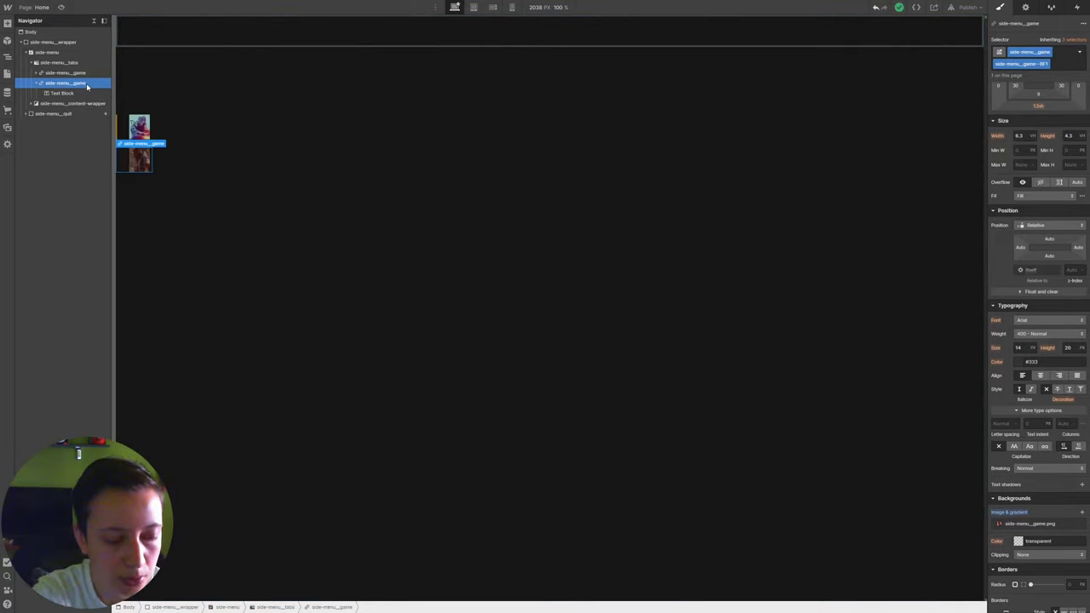
Insert a Div Block into the second tab, above its Text Block
{"action": "key", "text": "ctrl+e"}
{"action": "type", "text": "div"}
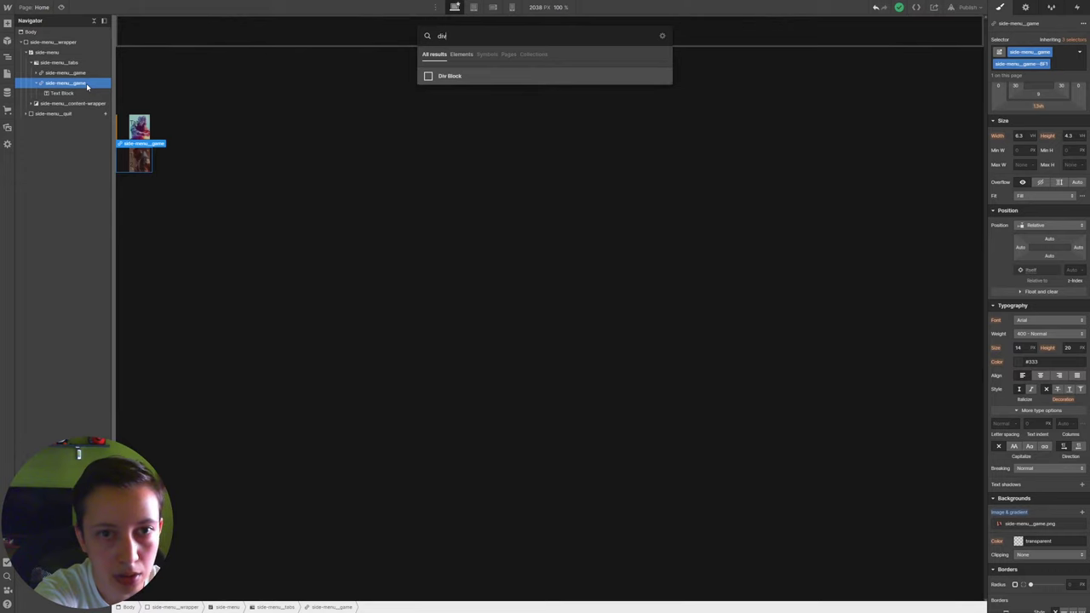
{"action": "key", "text": "Return"}
{"action": "left_click_drag", "start_coordinate": [82, 106], "coordinate": [73, 90]}
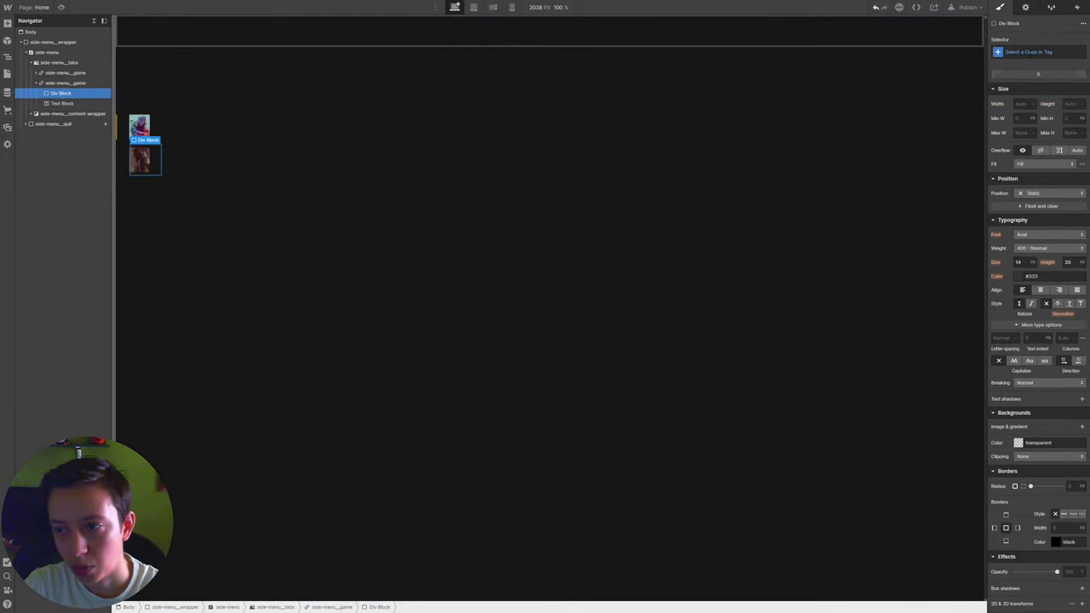
Give the Div Block the side-menu__pop-up class and set its flex child sizing
{"action": "key", "text": "ctrl+Return"}
{"action": "type", "text": "side-menu__pop-up"}
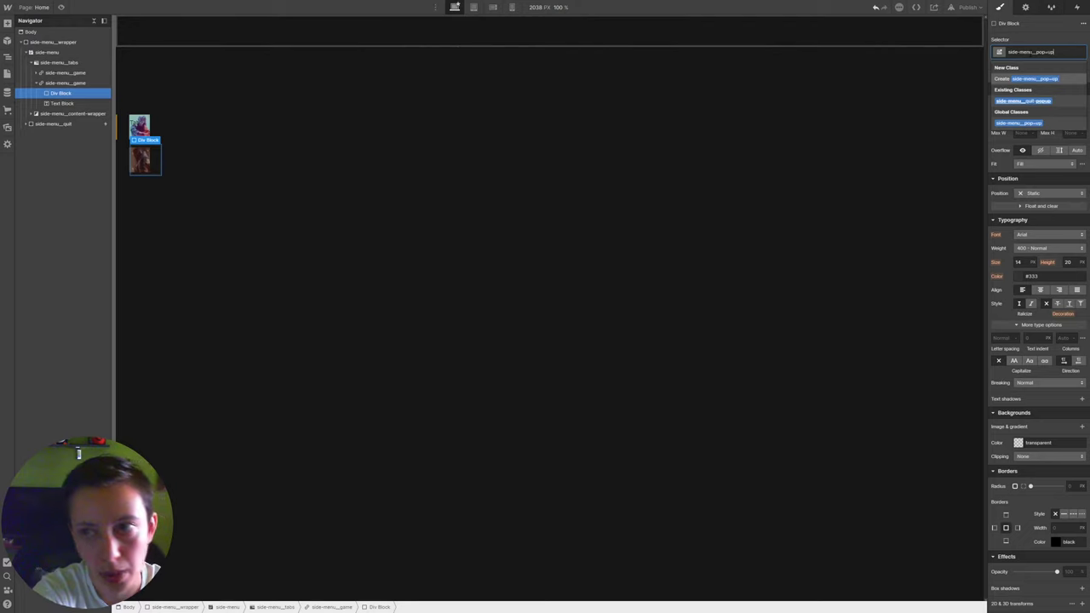
{"action": "key", "text": "Return"}
{"action": "double_click", "coordinate": [1032, 52]}
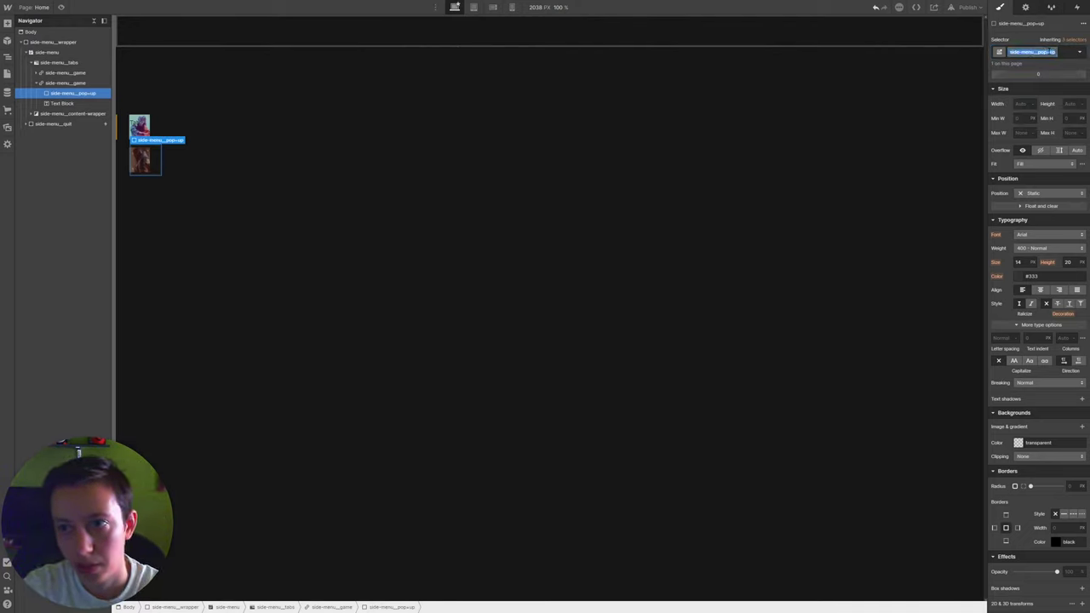
{"action": "key", "text": "Return"}
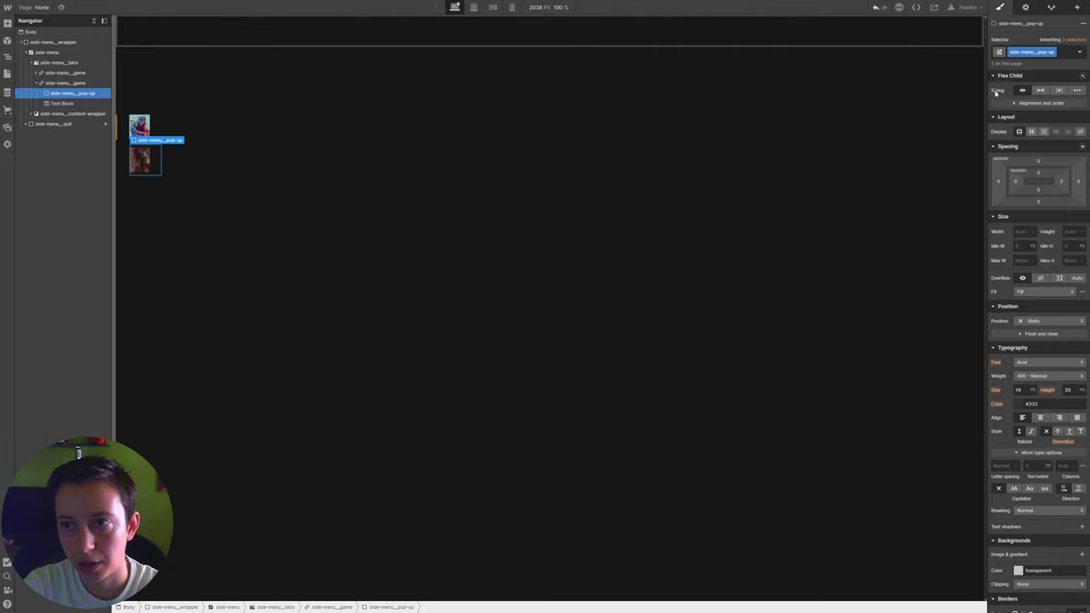
{"action": "left_click", "coordinate": [1059, 90]}
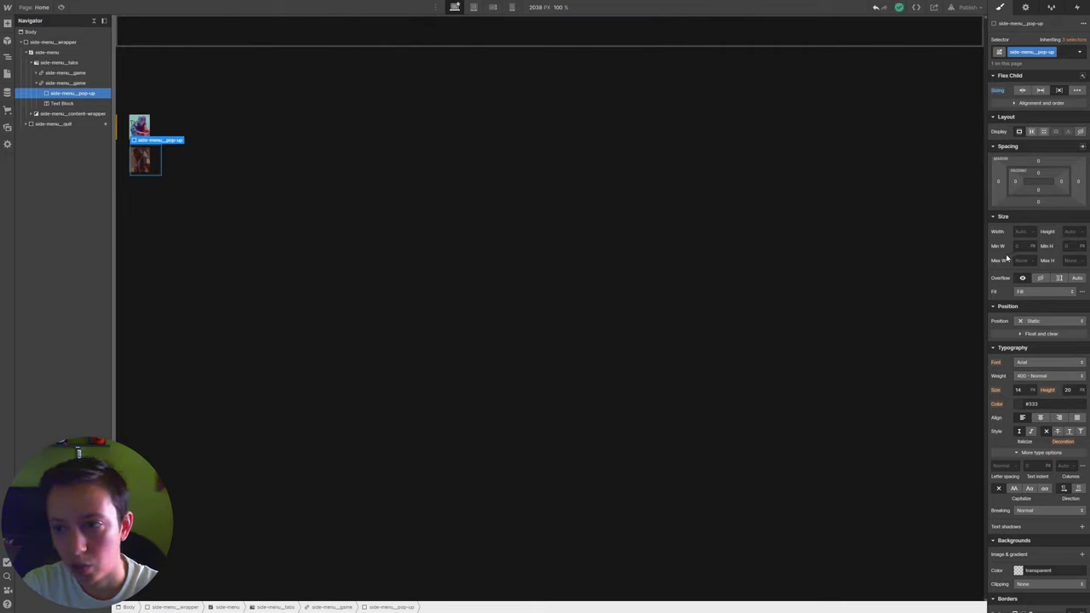
{"action": "scroll", "coordinate": [1007, 256], "scroll_direction": "down", "scroll_amount": 2}
{"action": "scroll", "coordinate": [1007, 232], "scroll_direction": "up", "scroll_amount": 2}
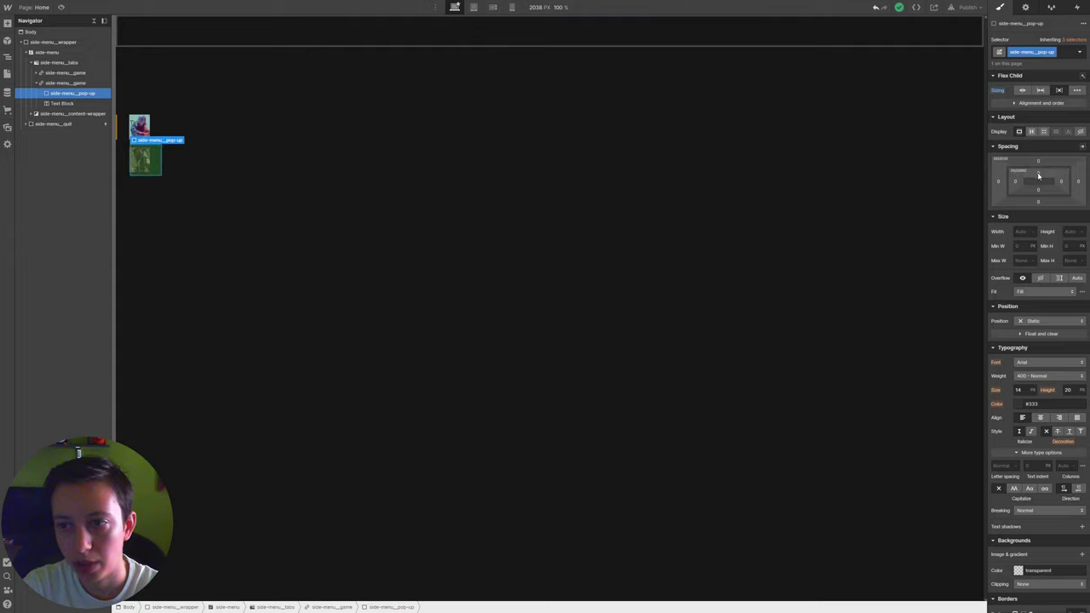
{"action": "left_click", "coordinate": [1038, 175]}
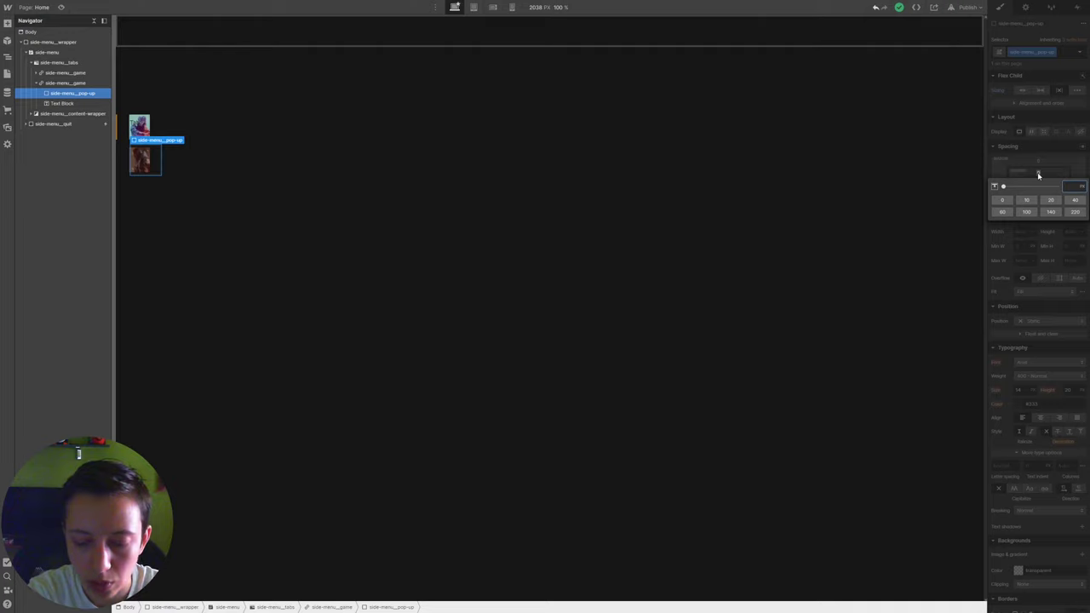
Set the pop-up's padding to 0.3vh top/bottom and 1vh left/right
{"action": "type", "text": "0.3vh"}
{"action": "key", "text": "Return"}
{"action": "key", "text": "Escape"}
{"action": "left_click", "coordinate": [1040, 191]}
{"action": "key", "text": "Escape"}
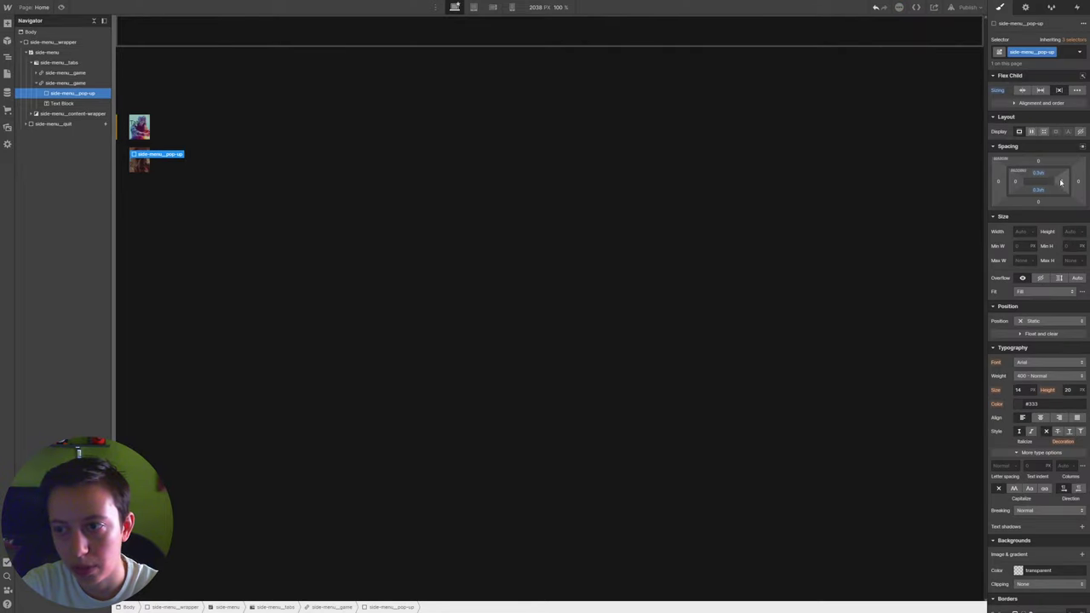
{"action": "left_click", "coordinate": [1017, 183]}
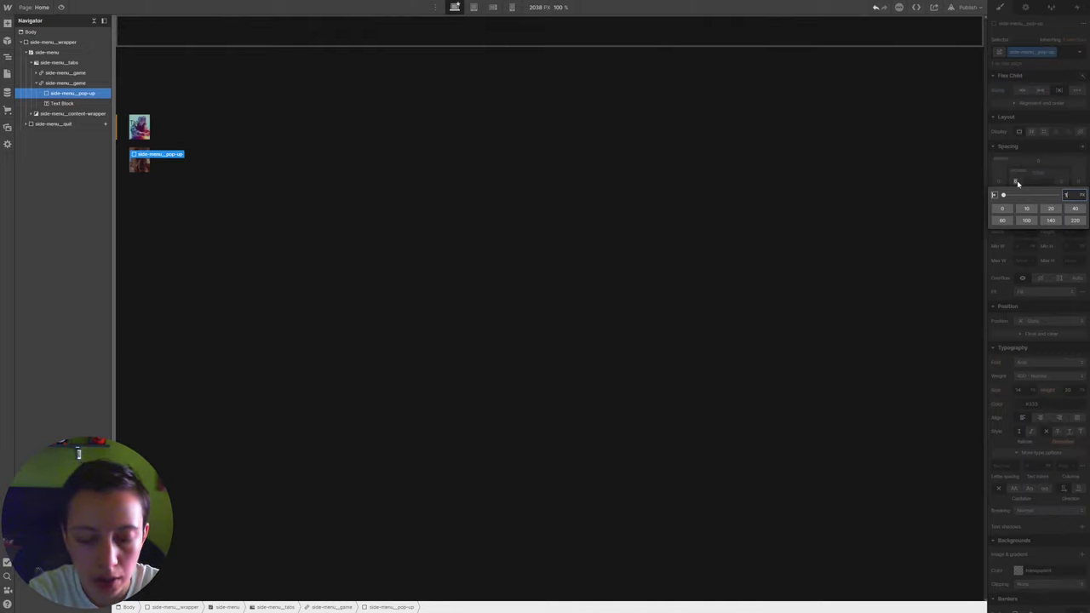
{"action": "double_click", "coordinate": [1069, 195]}
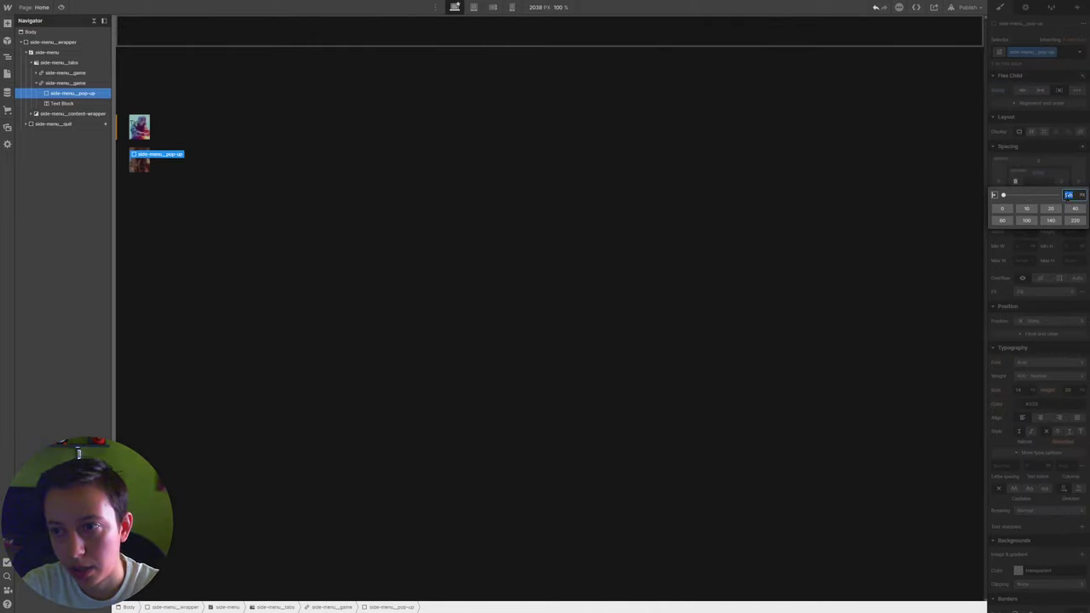
{"action": "key", "text": "Escape"}
{"action": "left_click", "coordinate": [1060, 181]}
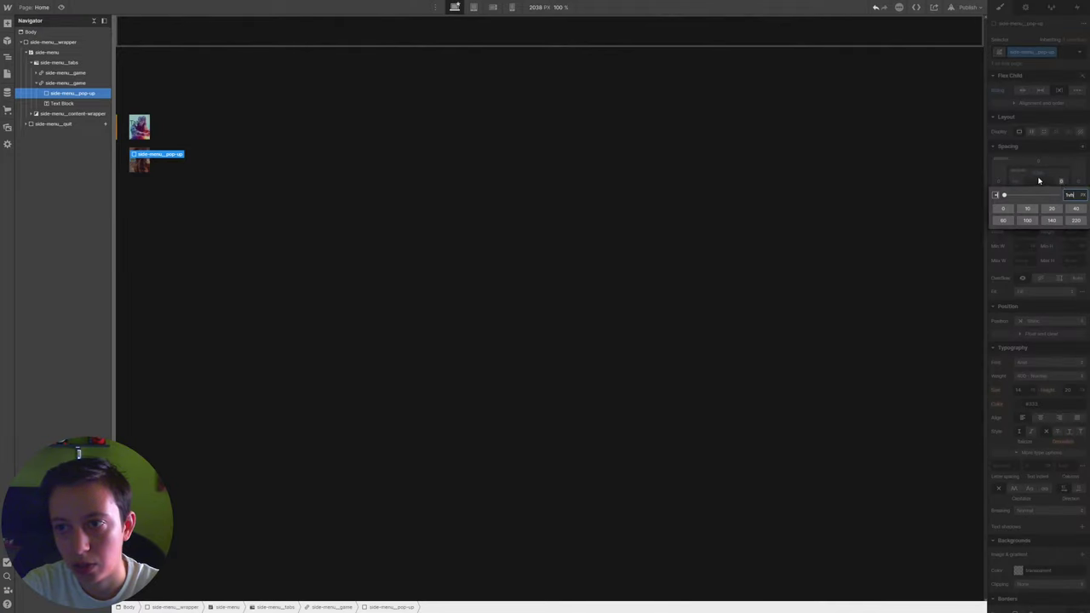
{"action": "key", "text": "Escape"}
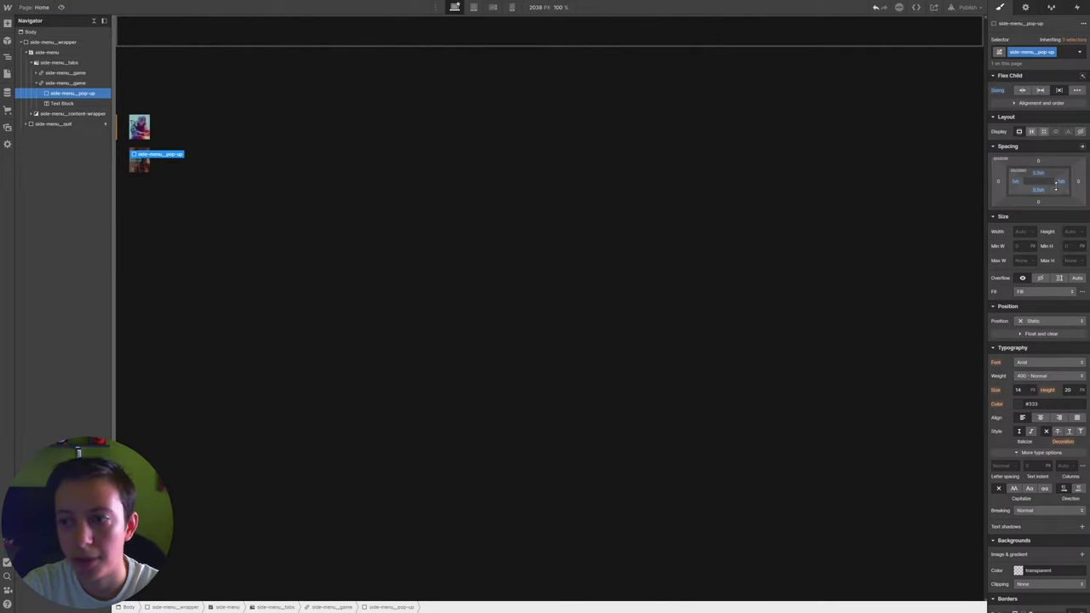
Add a left margin and black background to the pop-up, then move the Text Block inside it
{"action": "left_click", "coordinate": [997, 184]}
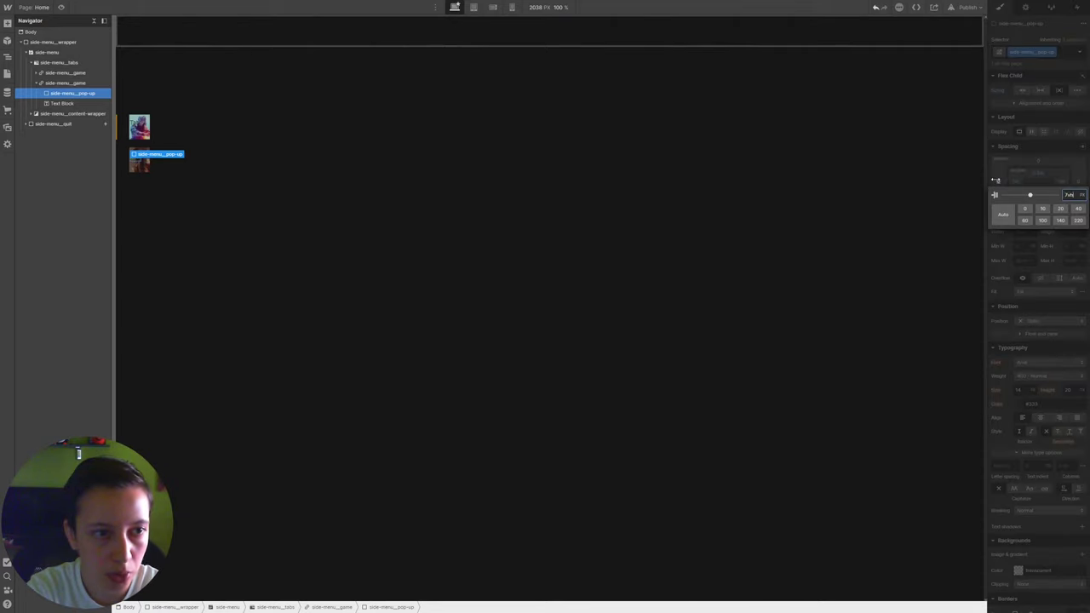
{"action": "left_click", "coordinate": [997, 182]}
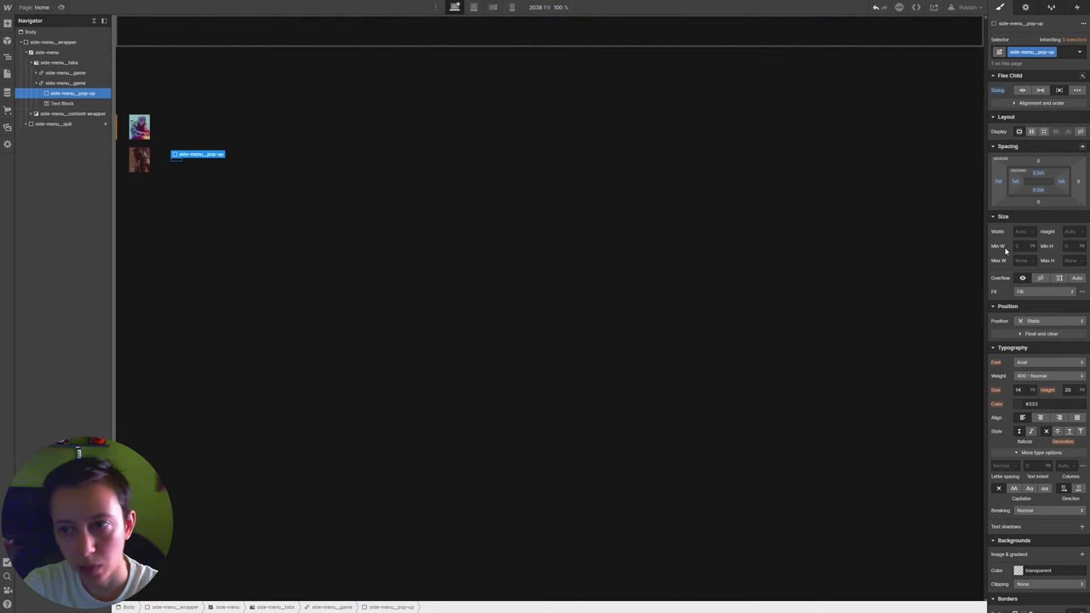
{"action": "scroll", "coordinate": [1002, 260], "scroll_direction": "down", "scroll_amount": 5}
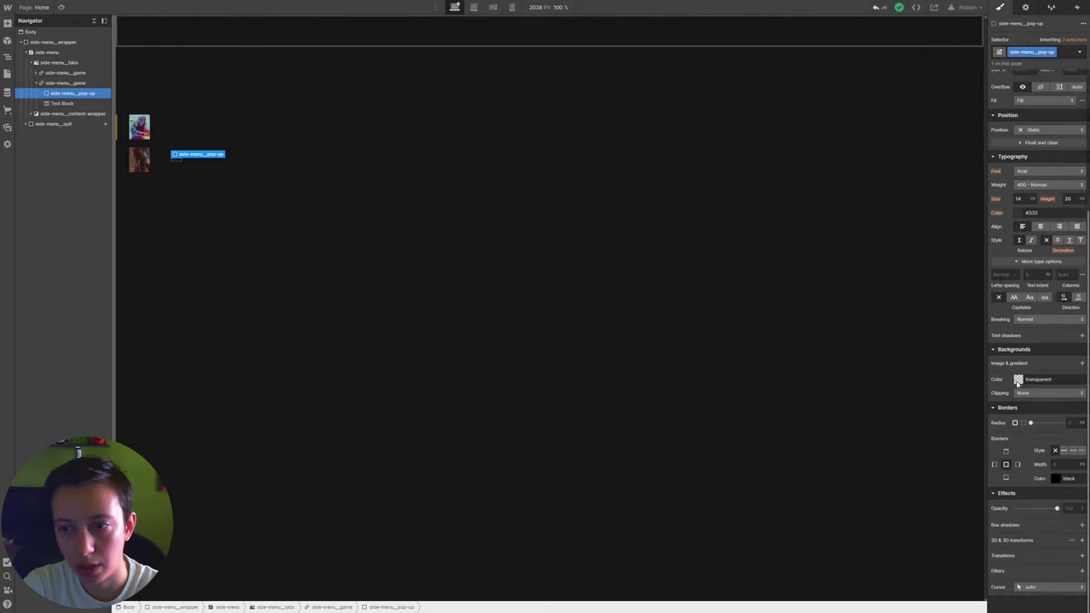
{"action": "left_click", "coordinate": [1017, 381]}
{"action": "left_click", "coordinate": [1024, 514]}
{"action": "left_click", "coordinate": [999, 372]}
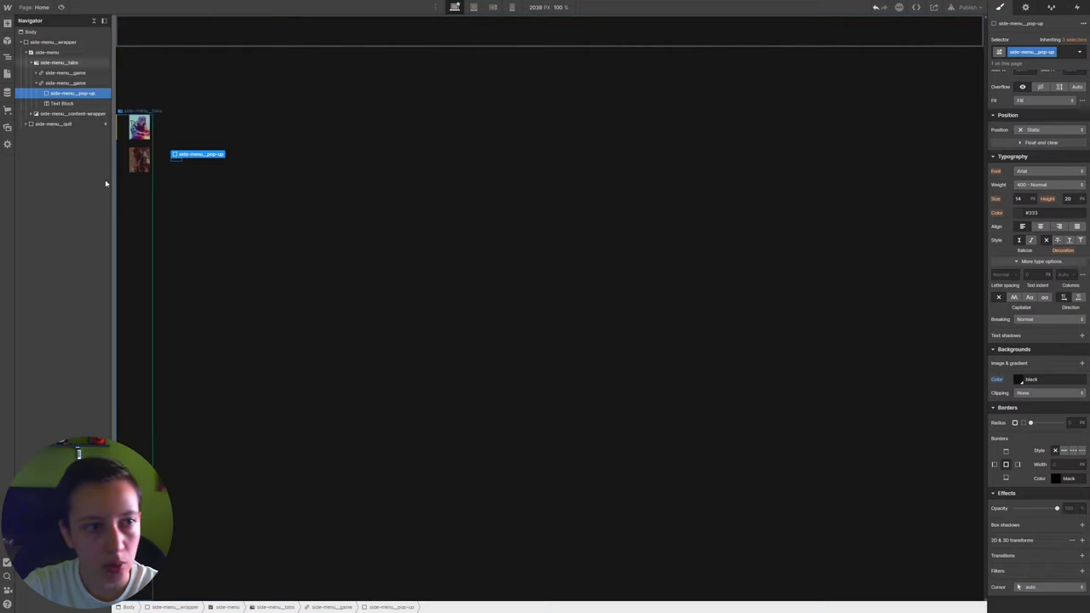
{"action": "left_click", "coordinate": [73, 101]}
{"action": "left_click_drag", "start_coordinate": [74, 100], "coordinate": [74, 96]}
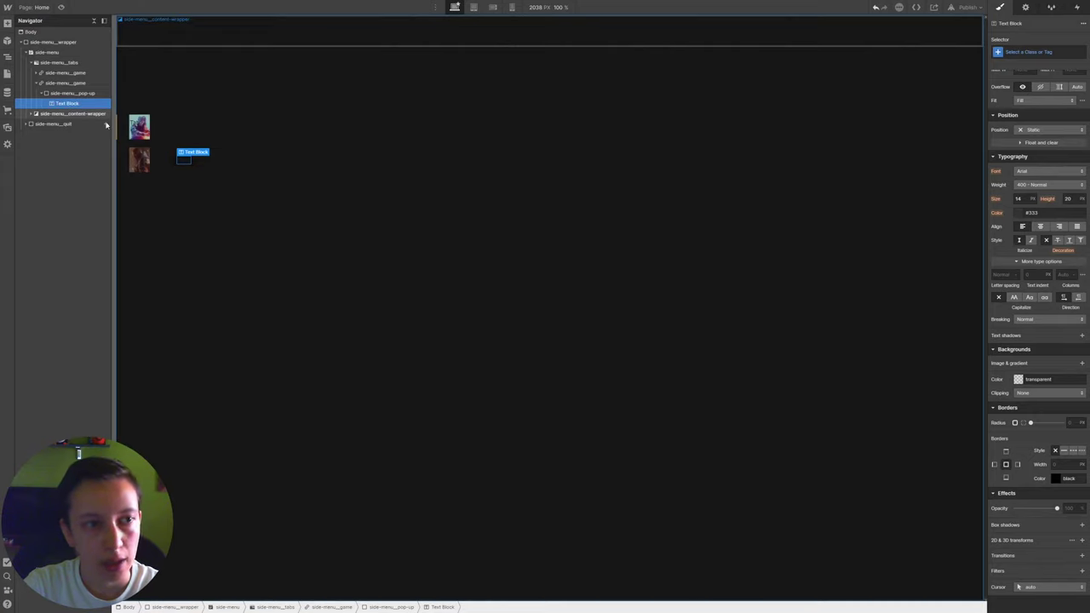
Give the pop-up's Text Block the side-menu__text class
{"action": "scroll", "coordinate": [1017, 124], "scroll_direction": "up", "scroll_amount": 3}
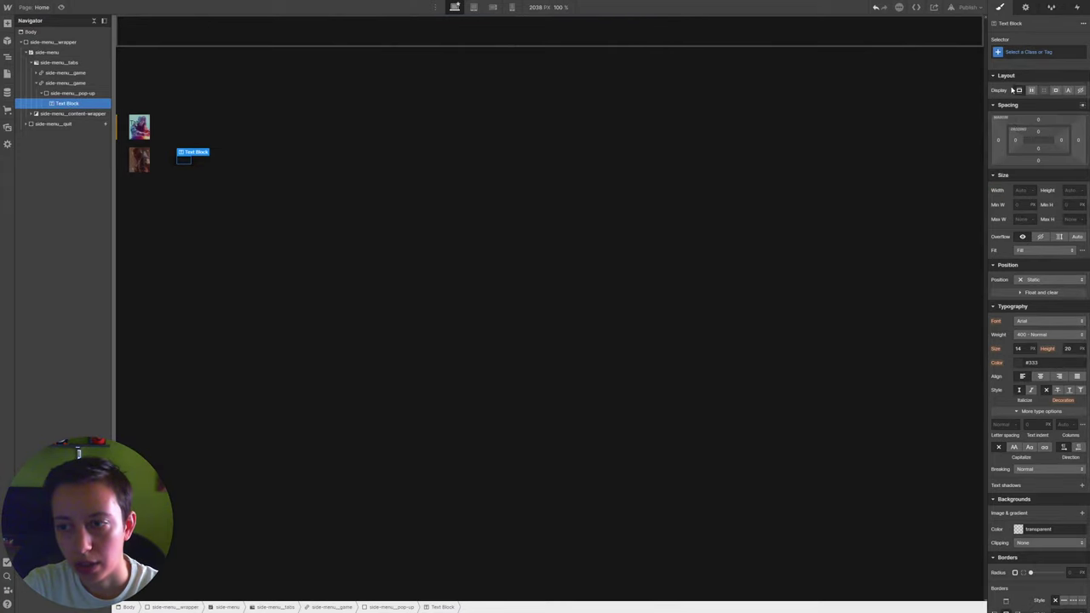
{"action": "left_click", "coordinate": [1028, 52]}
{"action": "type", "text": "side"}
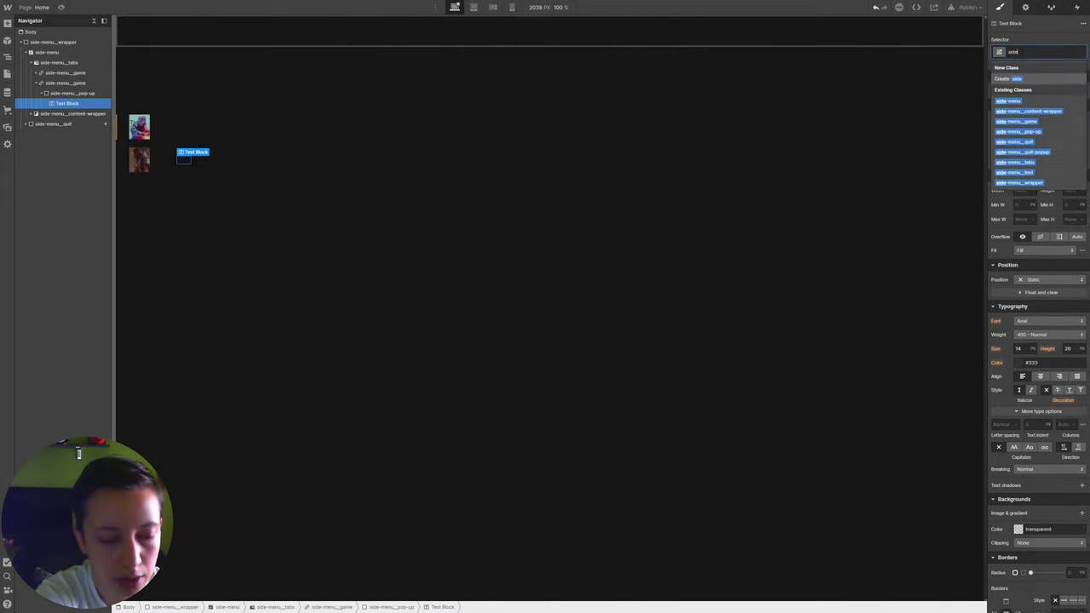
{"action": "type", "text": "-menu"}
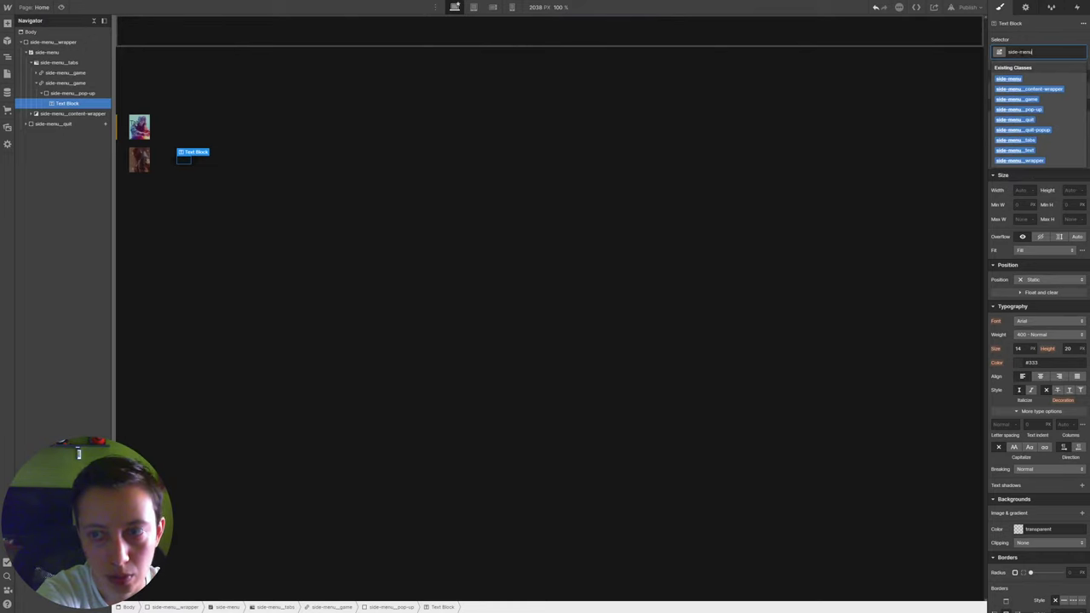
{"action": "type", "text": "__text"}
{"action": "key", "text": "Return"}
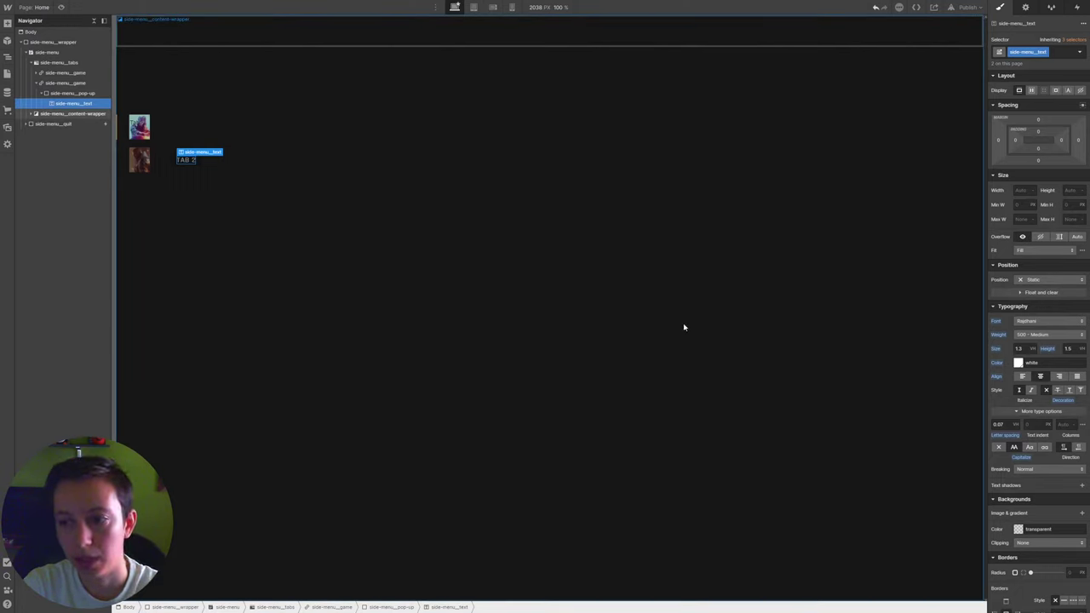
Select the side-menu__pop-up element and preview the published site
{"action": "scroll", "coordinate": [1005, 367], "scroll_direction": "down", "scroll_amount": 3}
{"action": "scroll", "coordinate": [1000, 379], "scroll_direction": "up", "scroll_amount": 3}
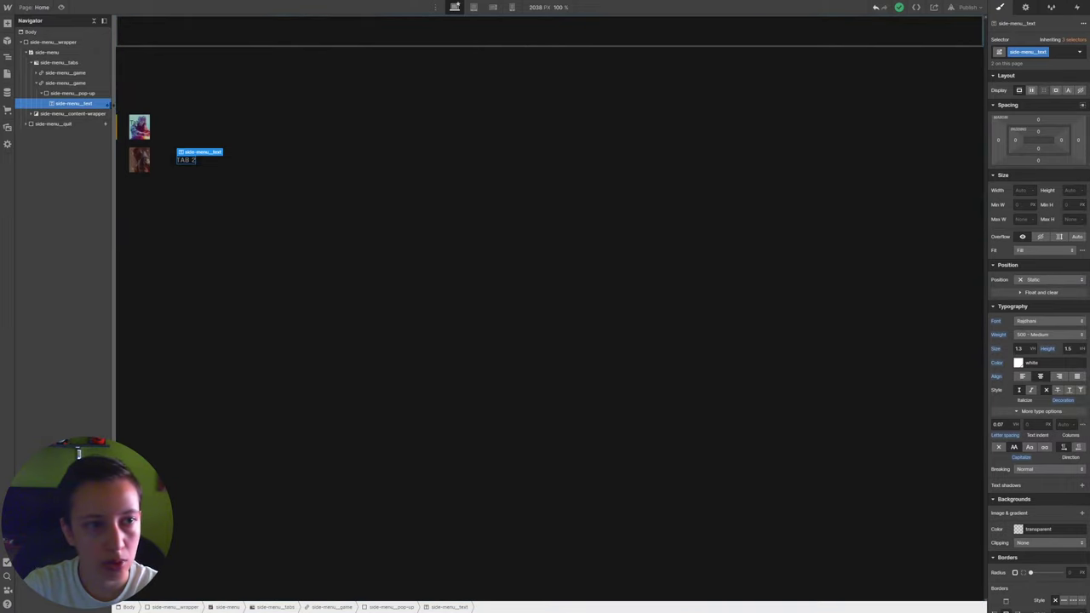
{"action": "left_click", "coordinate": [75, 94]}
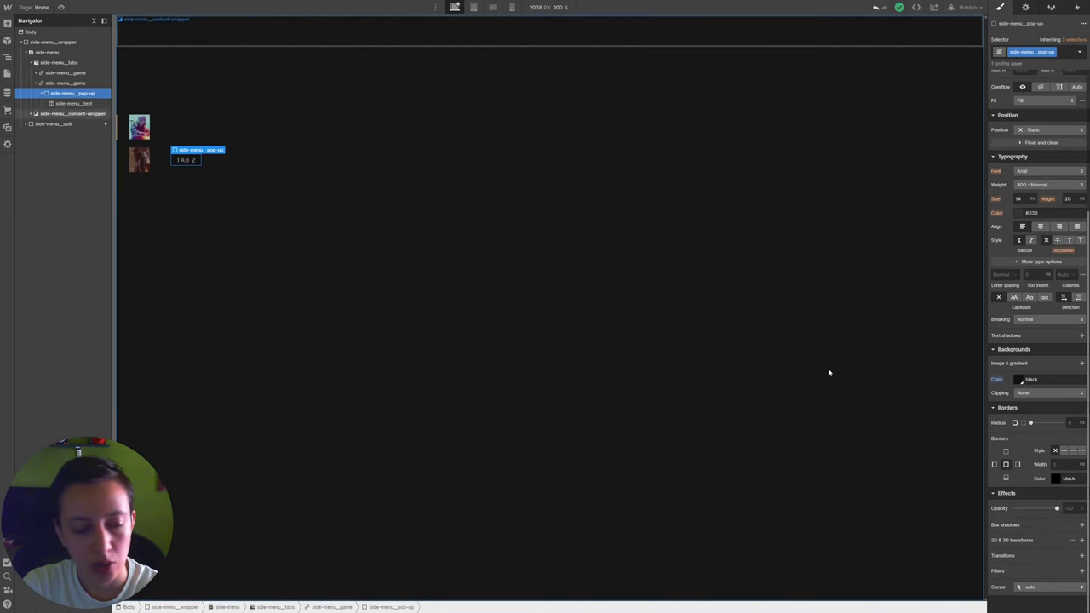
{"action": "key", "text": "ctrl+Tab"}
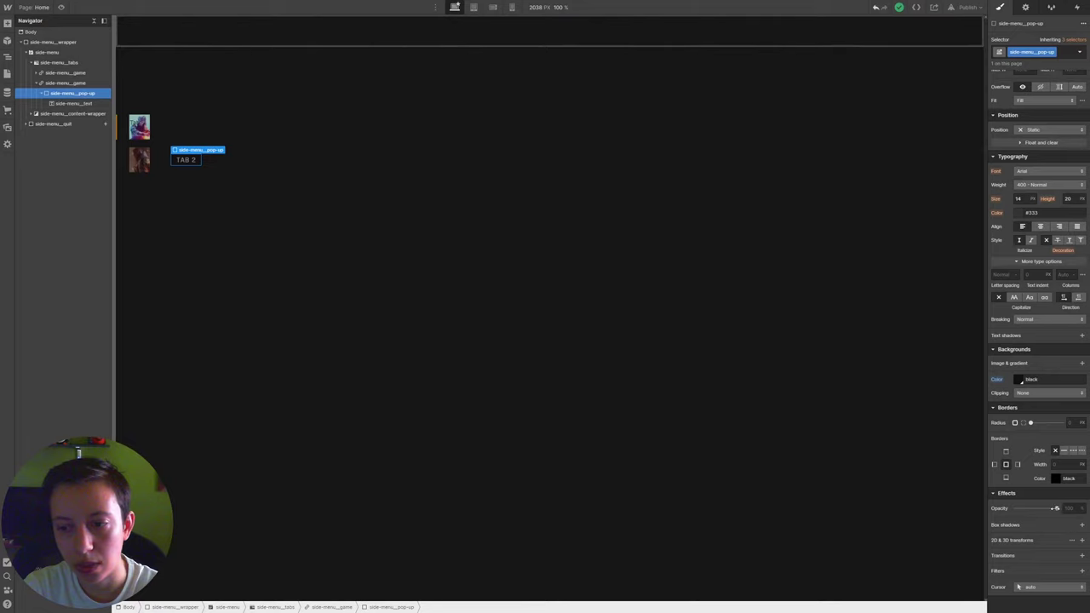
{"action": "scroll", "coordinate": [1005, 238], "scroll_direction": "up", "scroll_amount": 3}
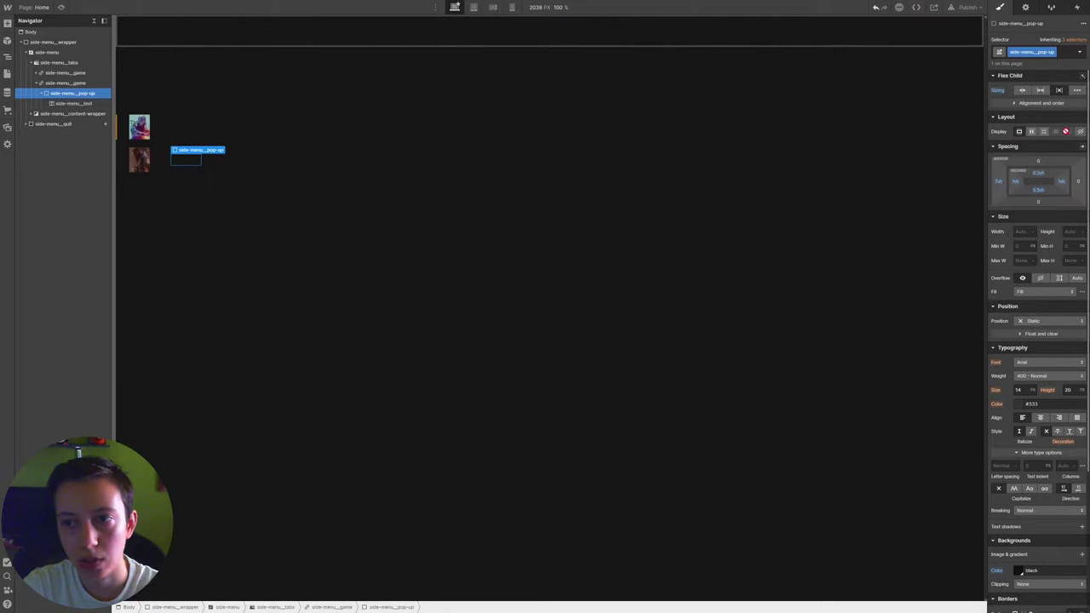
Set the pop-up's Display to None, then show the second game tab's interactions
{"action": "left_click", "coordinate": [1081, 132]}
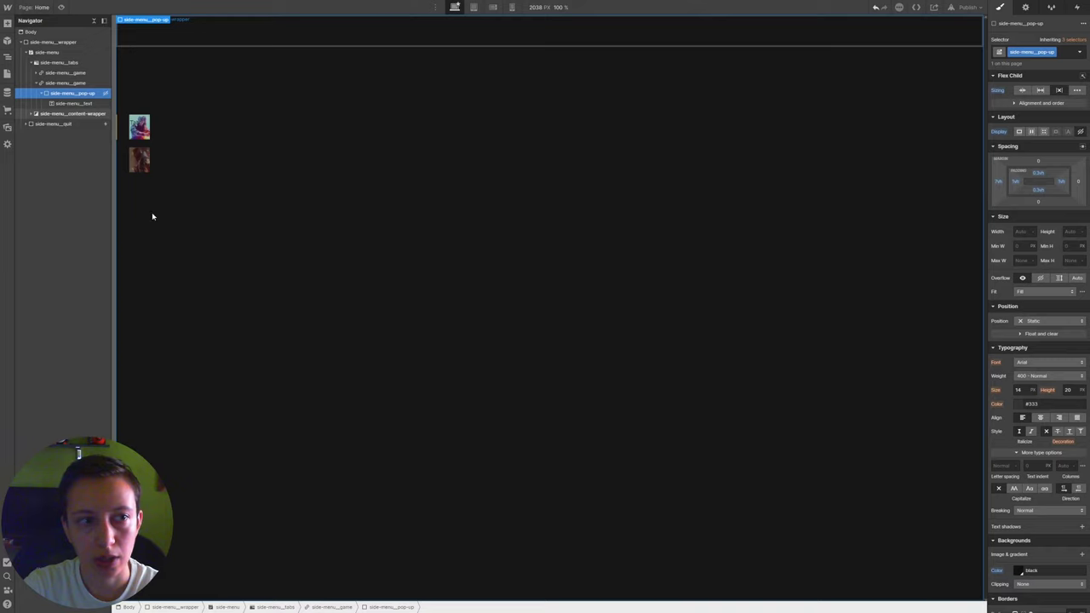
{"action": "left_click", "coordinate": [85, 82]}
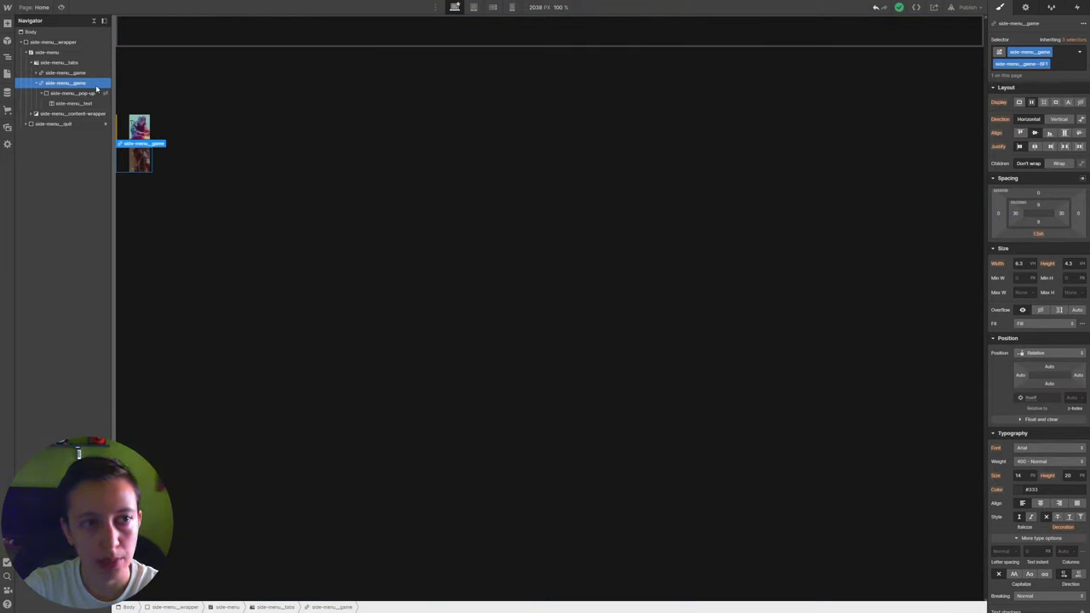
{"action": "left_click", "coordinate": [1077, 8]}
Add a Mouse hover trigger starting a new animation 'Tab Pop-up / On' targeting the pop-up
{"action": "left_click", "coordinate": [1083, 35]}
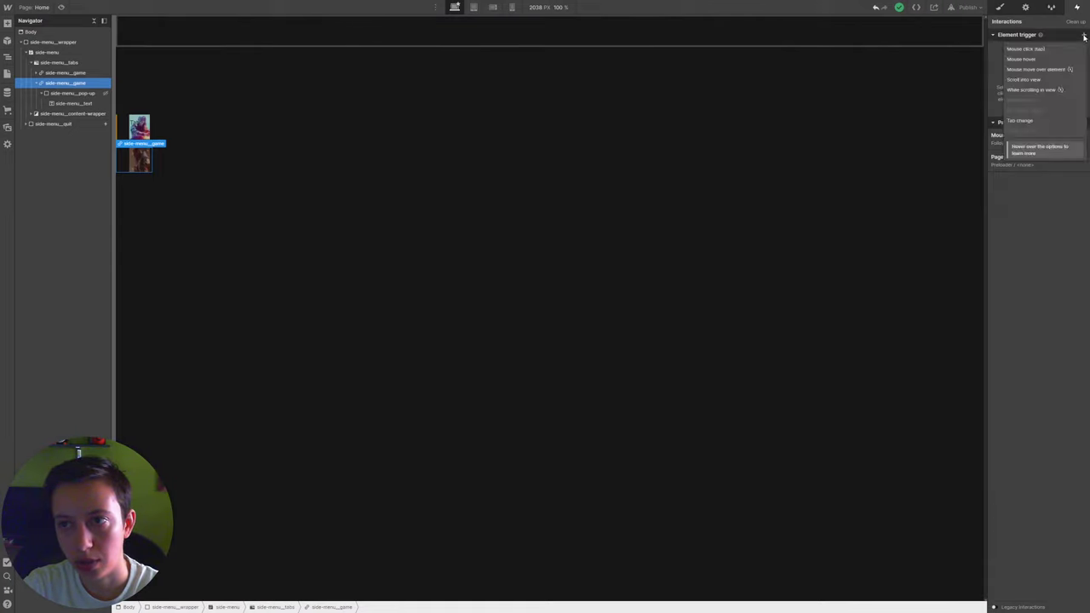
{"action": "left_click", "coordinate": [1029, 59]}
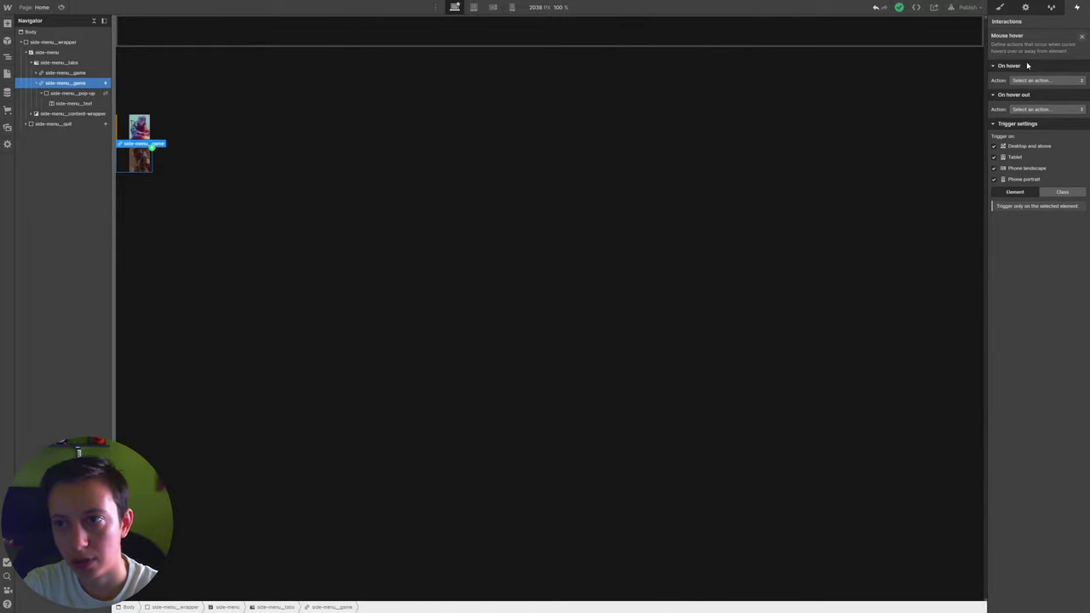
{"action": "left_click", "coordinate": [1031, 82]}
{"action": "left_click", "coordinate": [1032, 92]}
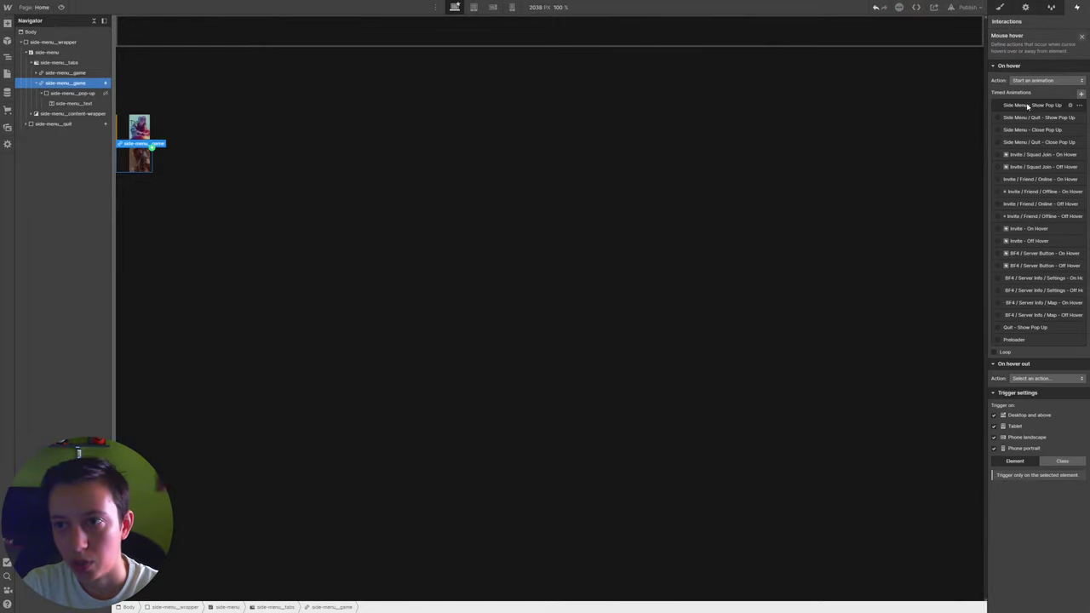
{"action": "left_click", "coordinate": [1082, 95]}
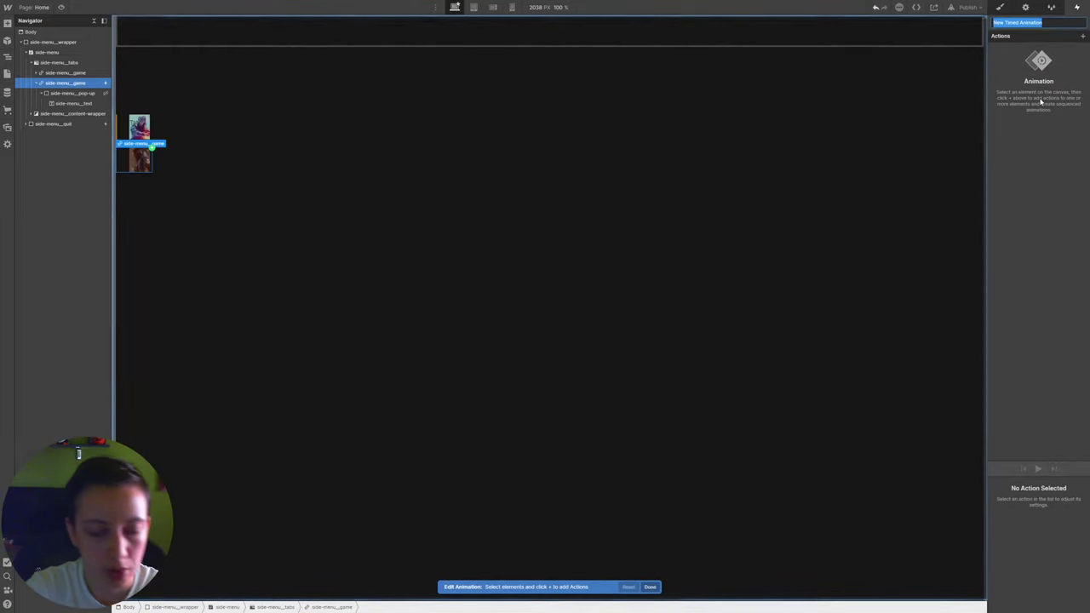
{"action": "type", "text": "Tab"}
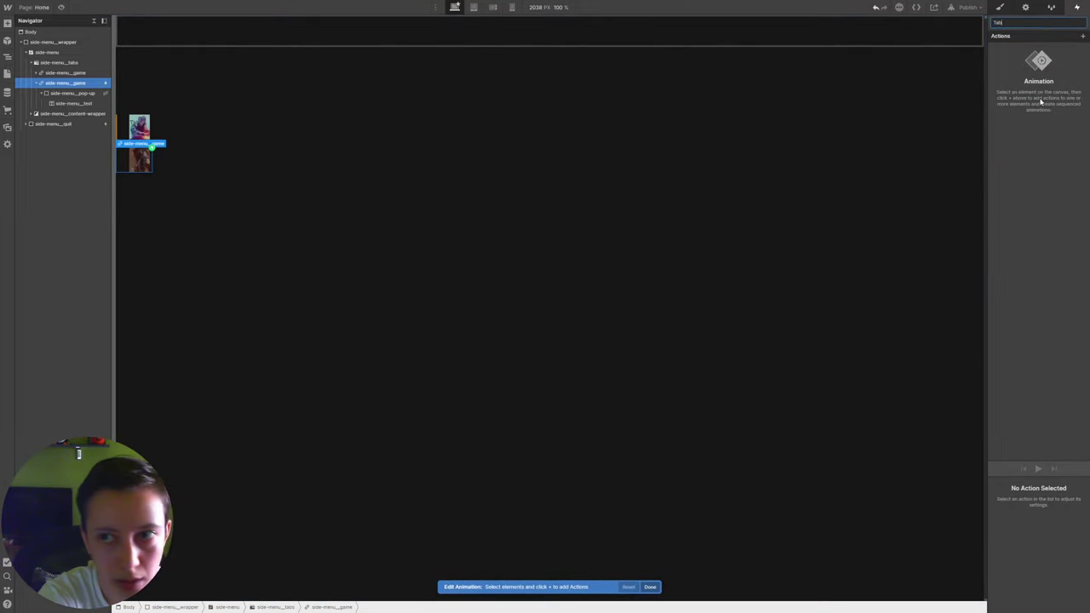
{"action": "type", "text": " Pop-up 1"}
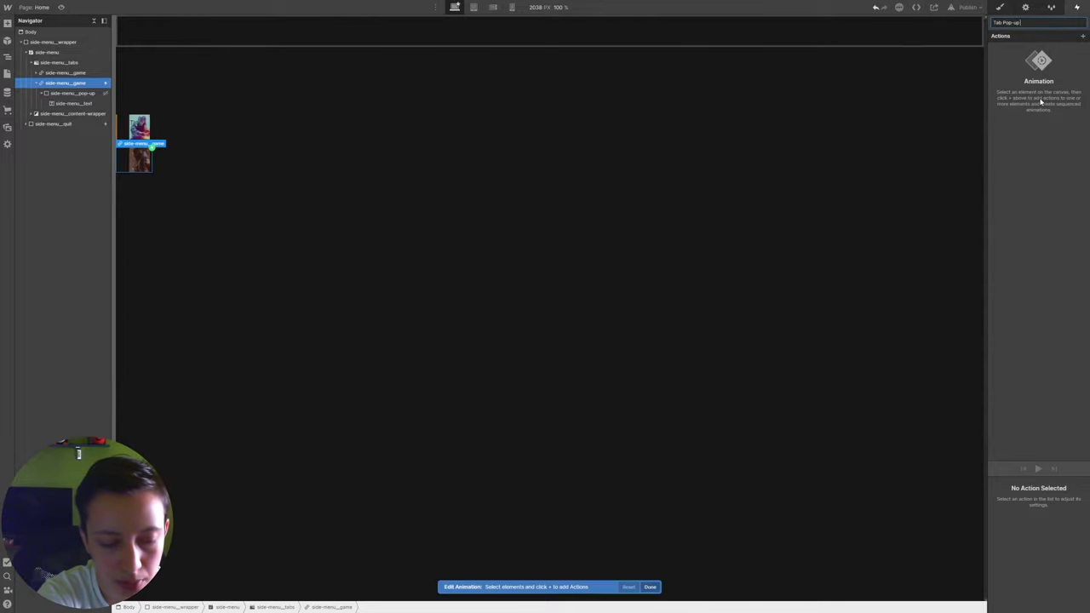
{"action": "type", "text": " O"}
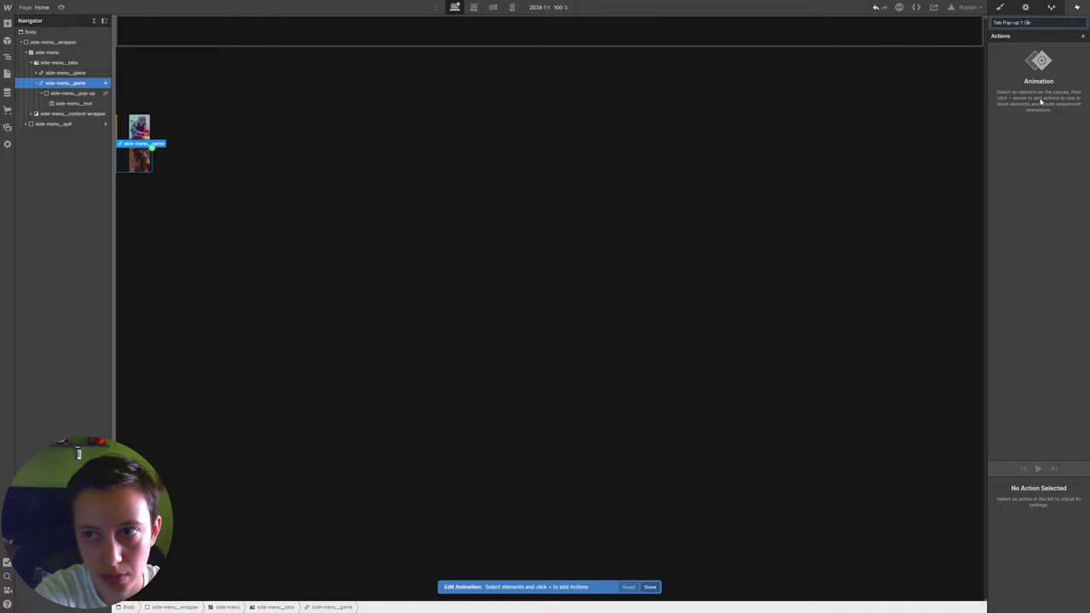
{"action": "type", "text": "n"}
{"action": "key", "text": "Return"}
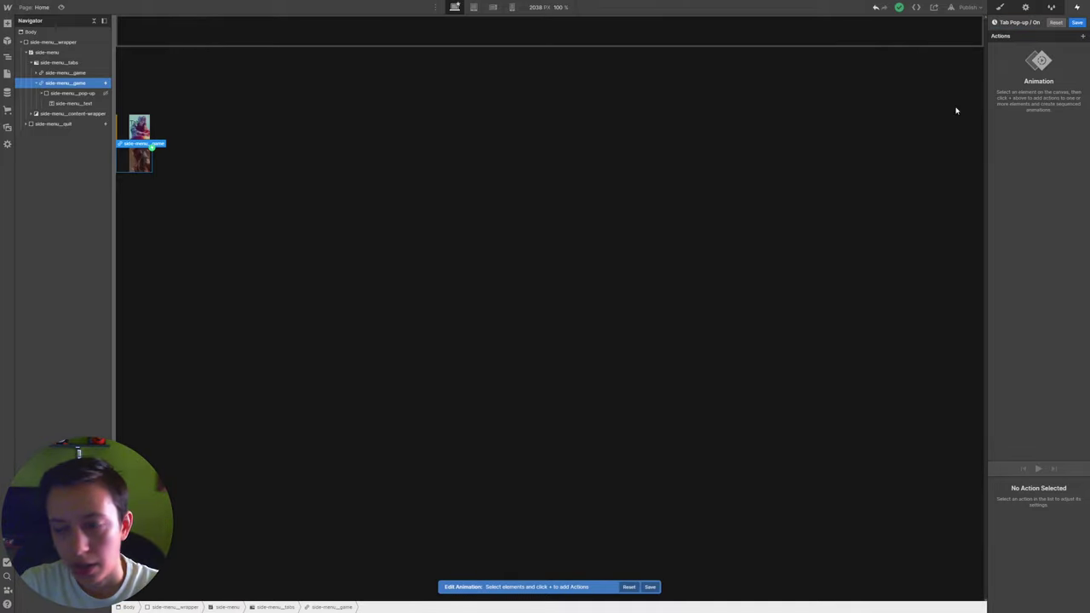
{"action": "left_click", "coordinate": [71, 93]}
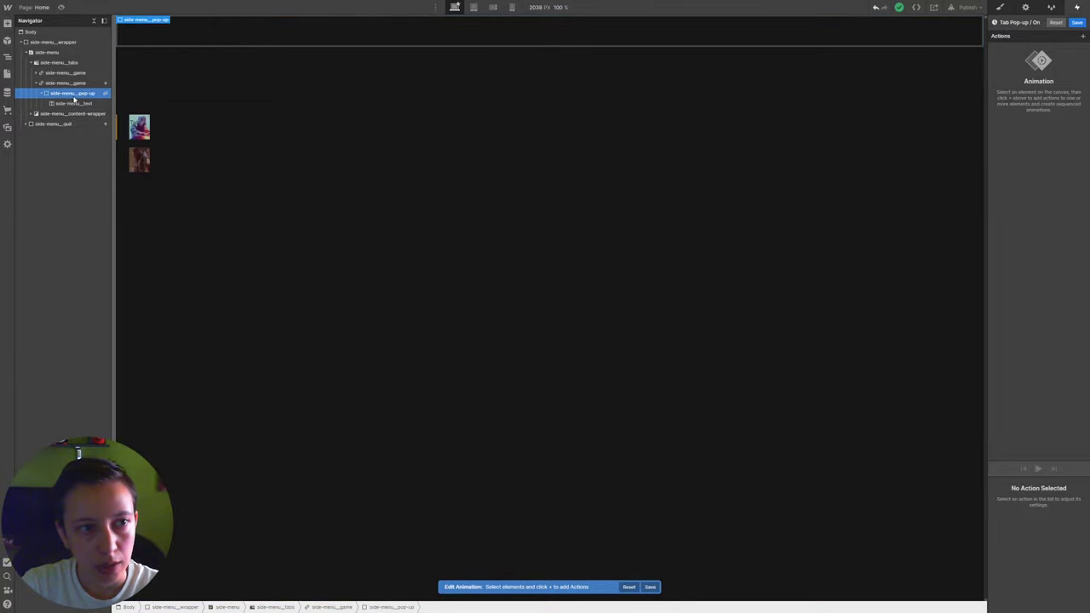
Add a Hide/Show action that sets the pop-up to Display Block
{"action": "left_click", "coordinate": [1083, 37]}
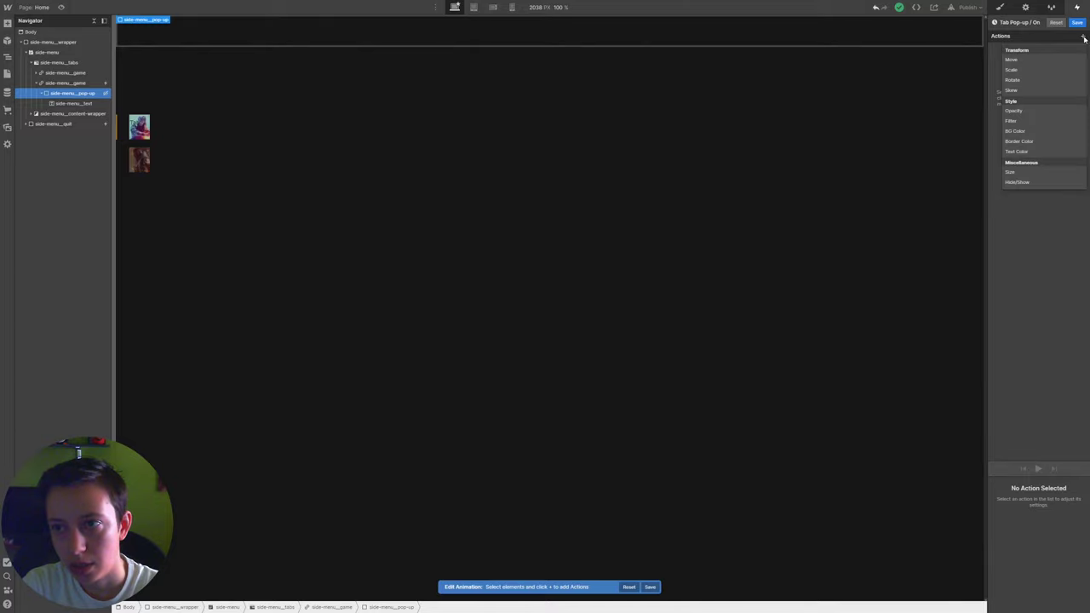
{"action": "left_click", "coordinate": [1027, 184]}
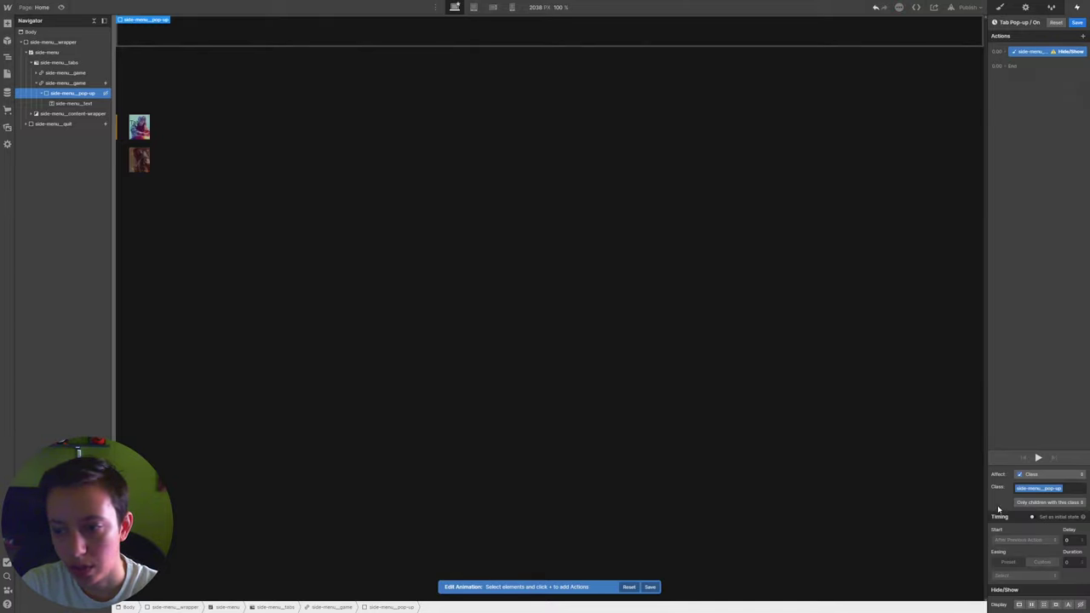
{"action": "left_click", "coordinate": [1019, 605]}
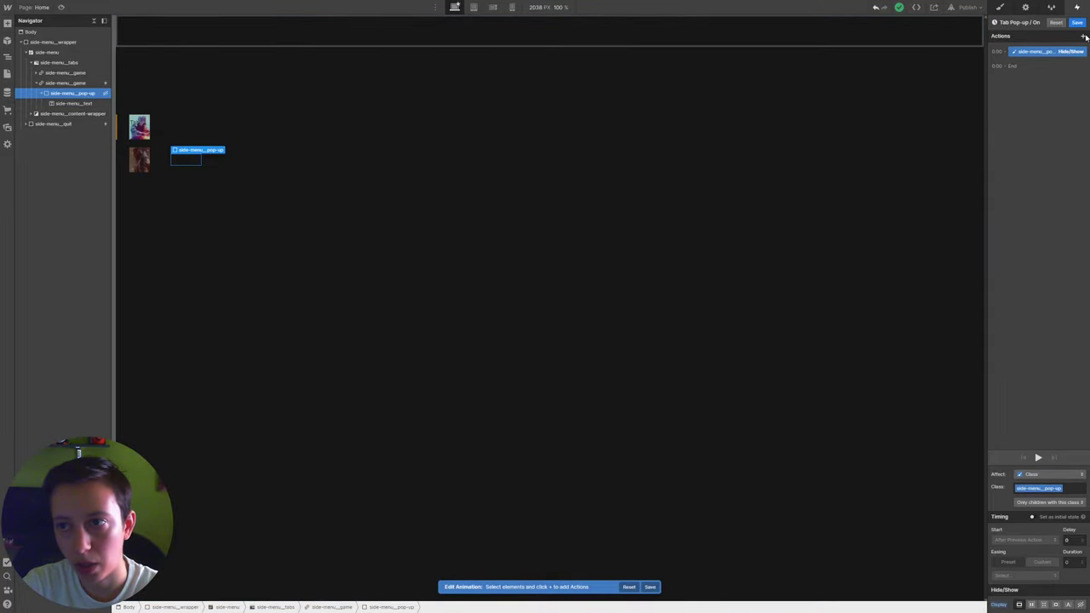
Add an Opacity 100% action with 0.1s duration and preview the animation
{"action": "left_click", "coordinate": [1082, 36]}
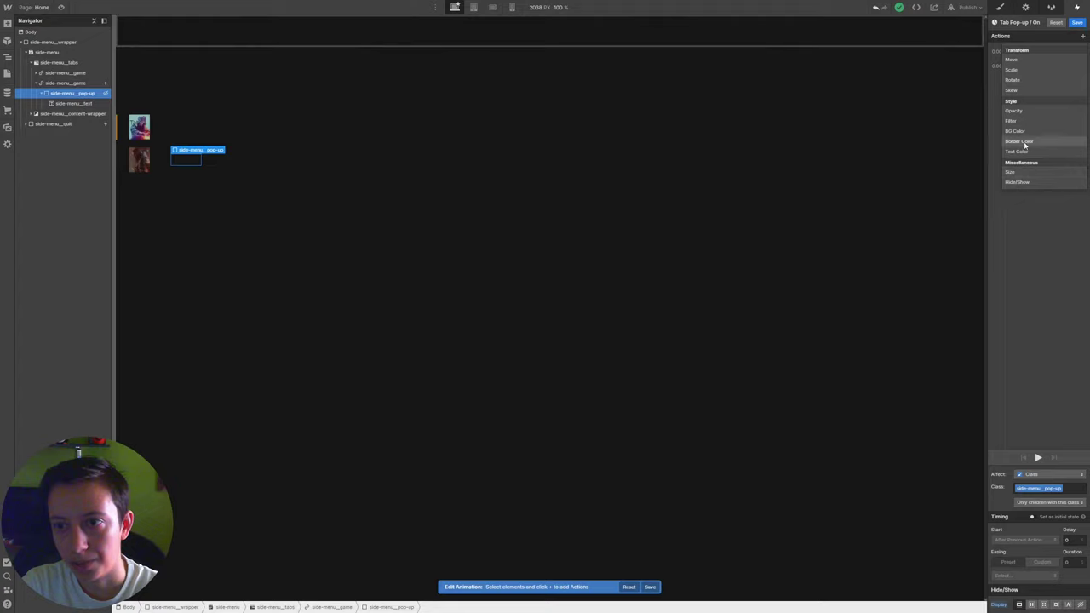
{"action": "left_click", "coordinate": [1025, 111]}
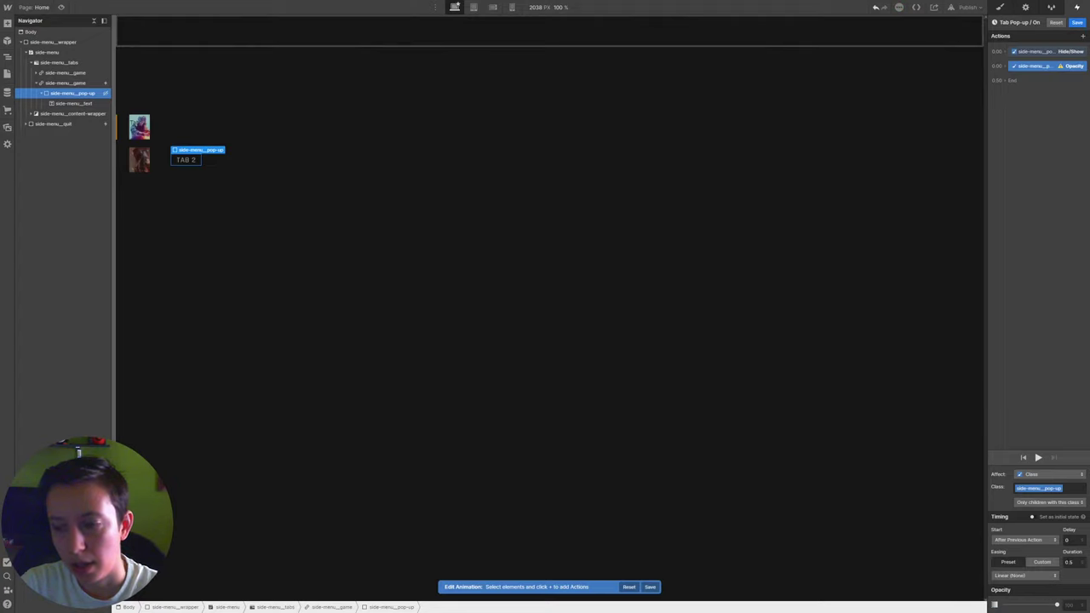
{"action": "left_click", "coordinate": [1058, 604]}
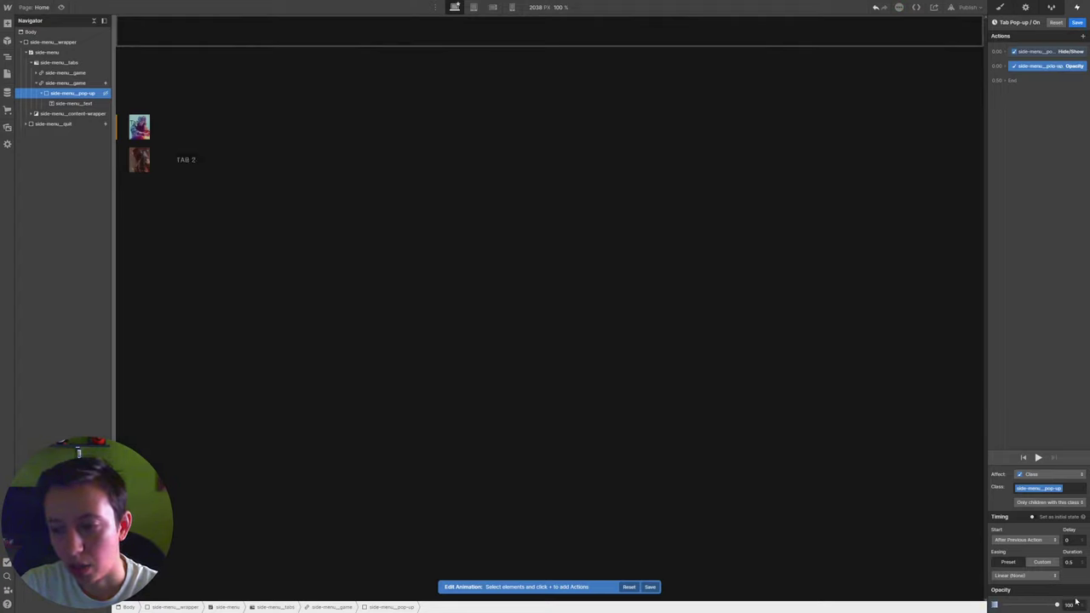
{"action": "left_click", "coordinate": [1070, 562]}
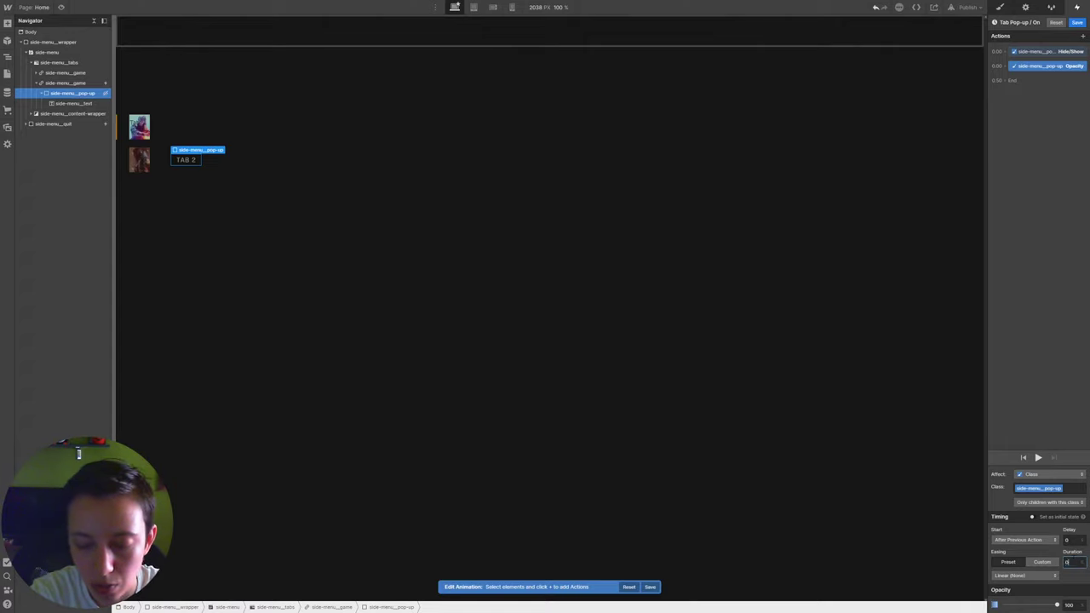
{"action": "type", "text": "0.1"}
{"action": "key", "text": "Return"}
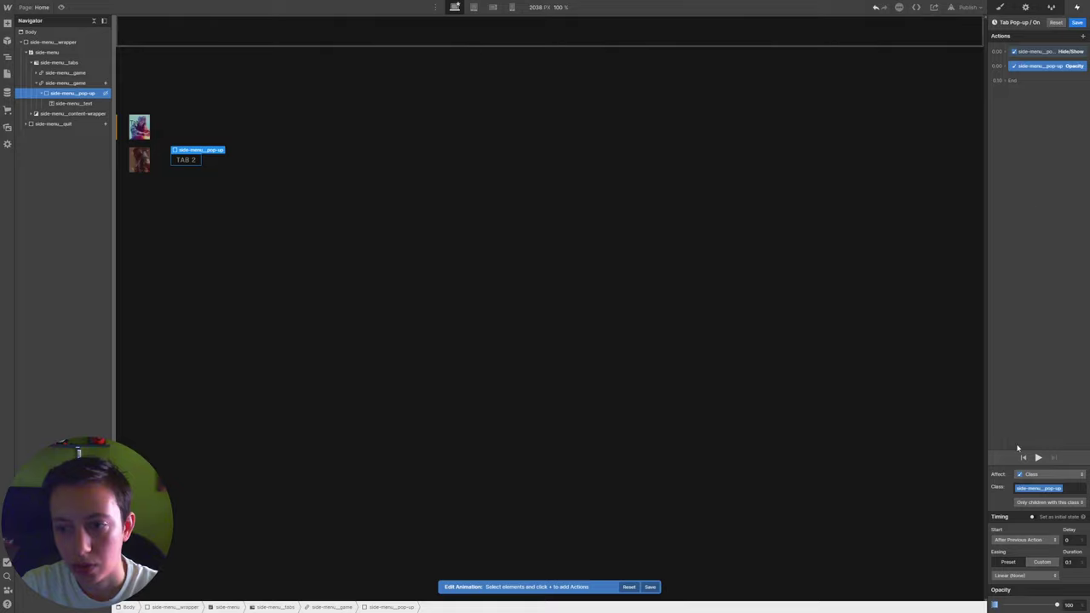
{"action": "left_click", "coordinate": [1038, 457]}
{"action": "left_click", "coordinate": [1038, 457]}
Set the tab's hover-out action to Start an animation
{"action": "left_click", "coordinate": [1077, 23]}
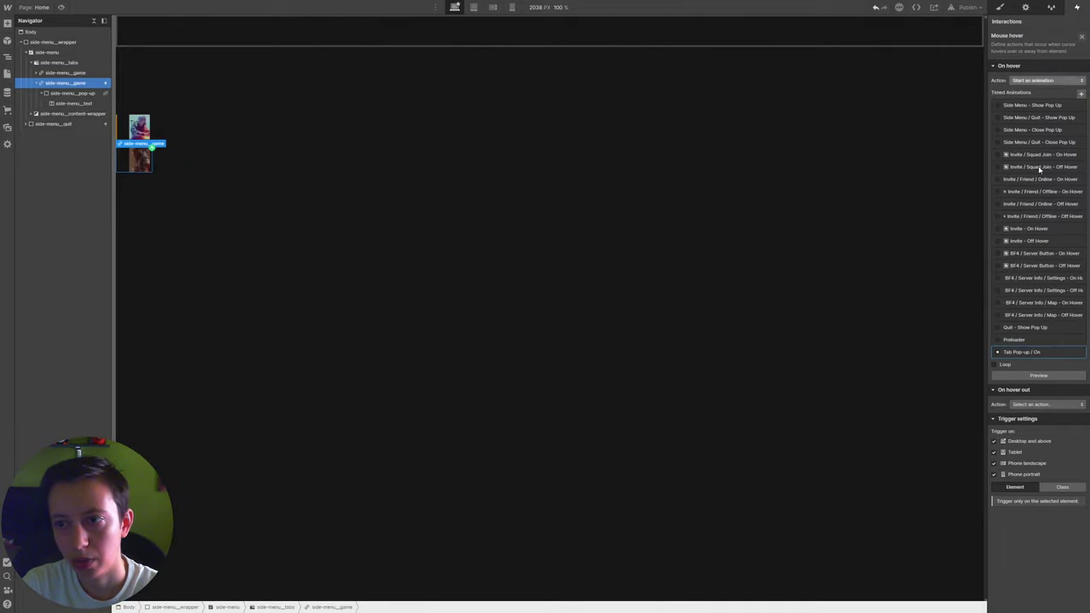
{"action": "left_click", "coordinate": [1036, 406]}
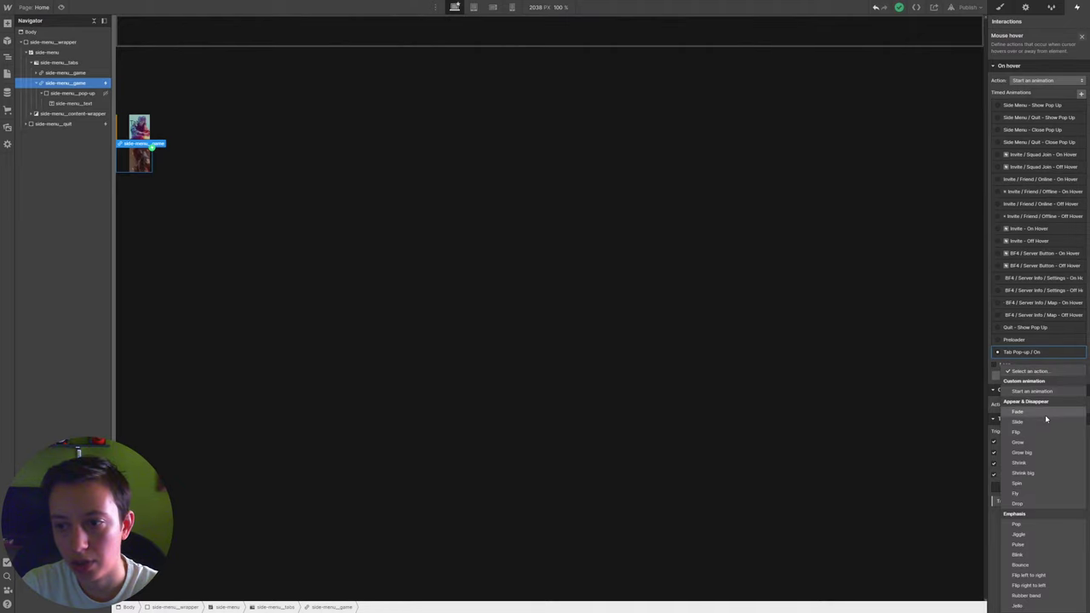
{"action": "left_click", "coordinate": [1045, 414]}
{"action": "scroll", "coordinate": [1040, 414], "scroll_direction": "down", "scroll_amount": 2}
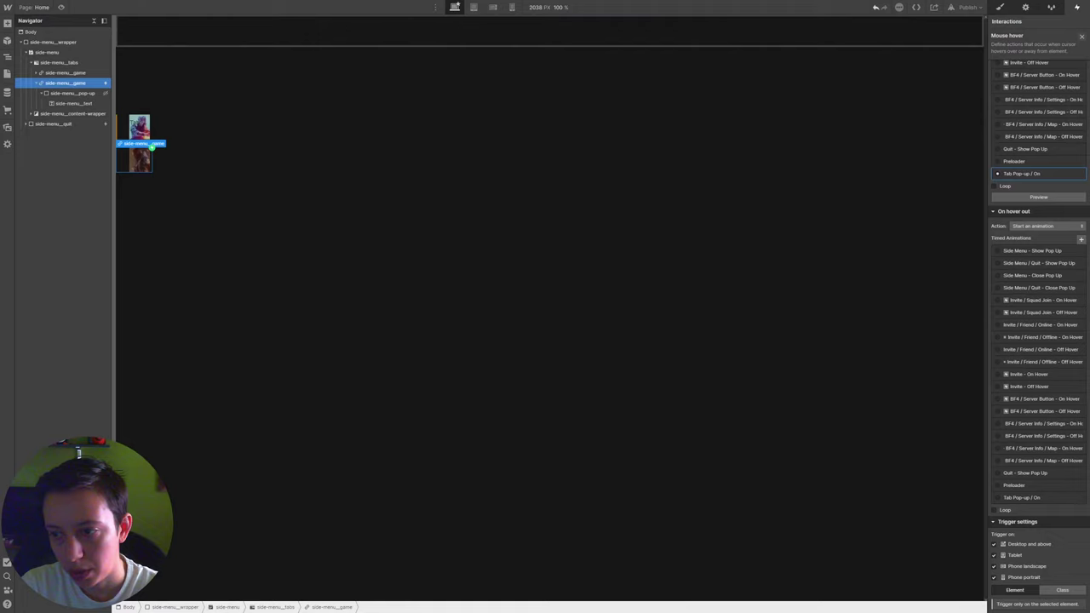
Duplicate Tab Pop-up / On and rename the copy Tab Pop-up / Off
{"action": "left_click", "coordinate": [1078, 498]}
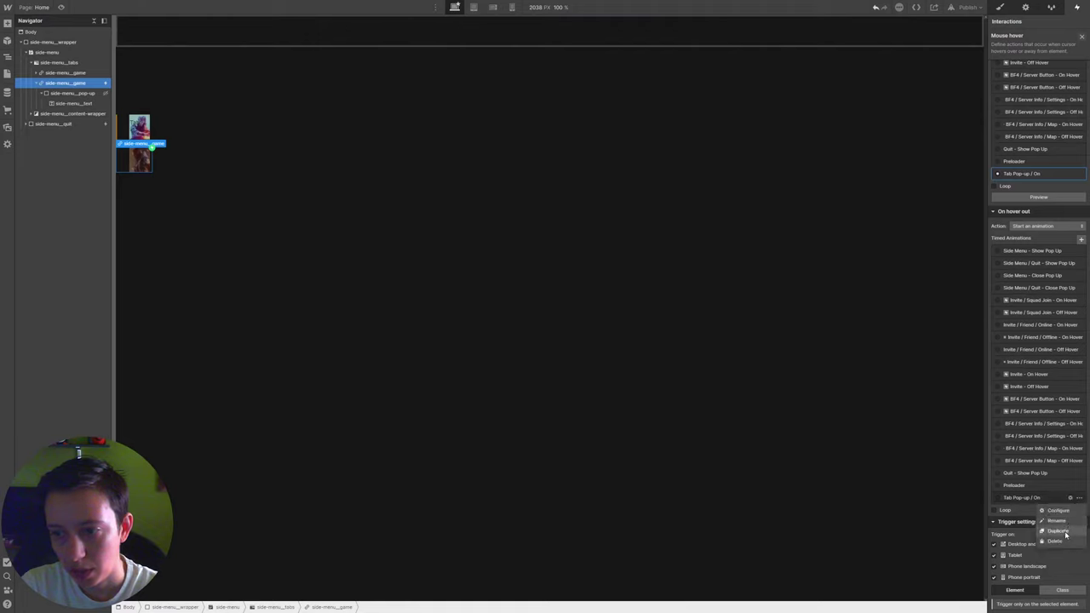
{"action": "left_click", "coordinate": [1049, 532]}
{"action": "left_click", "coordinate": [1038, 522]}
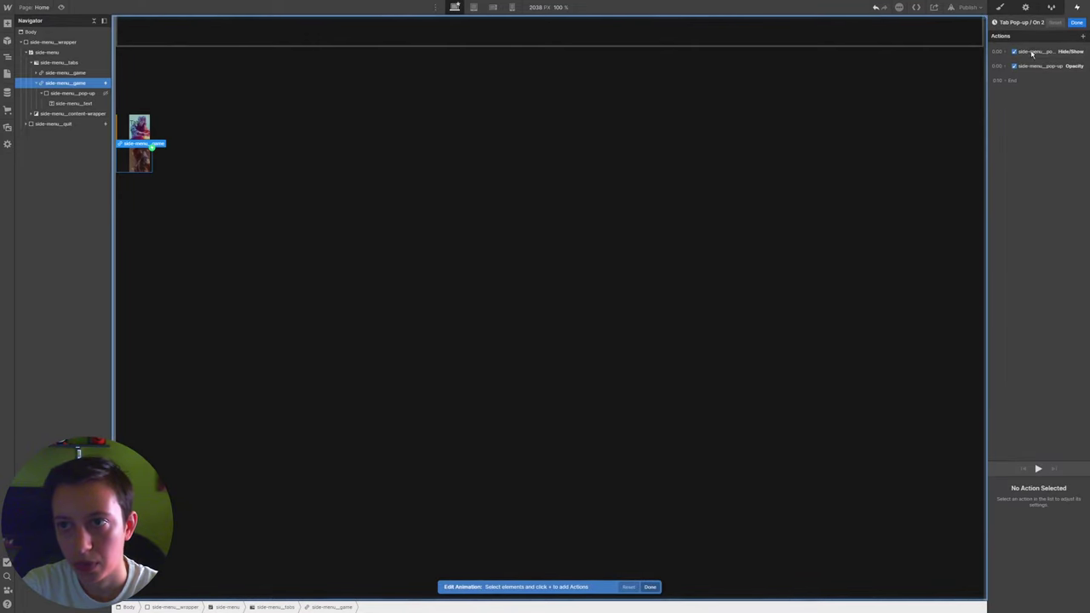
{"action": "left_click", "coordinate": [1031, 23]}
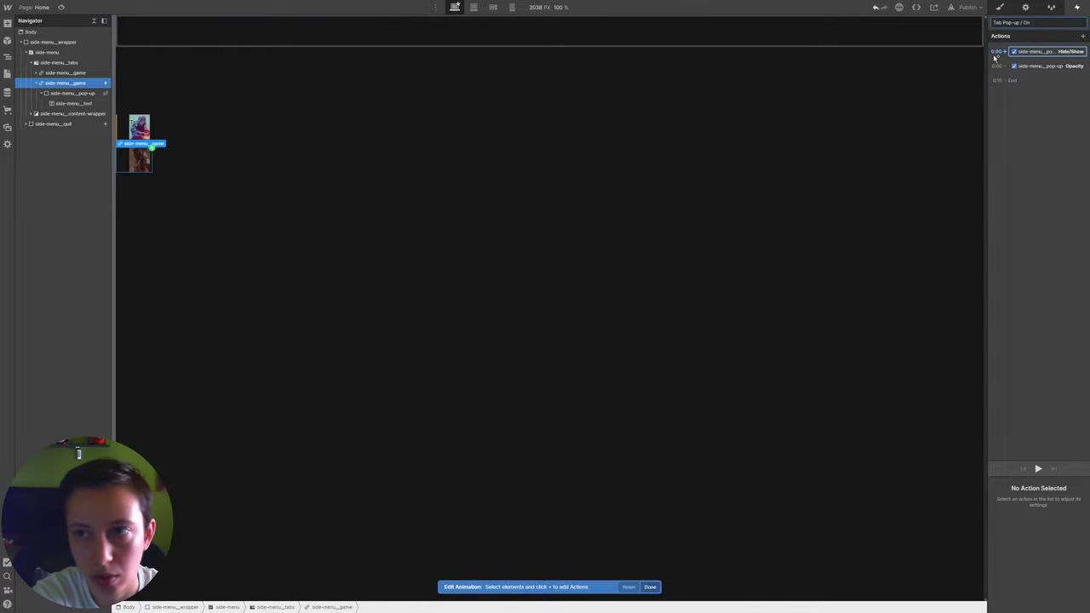
{"action": "key", "text": "Return"}
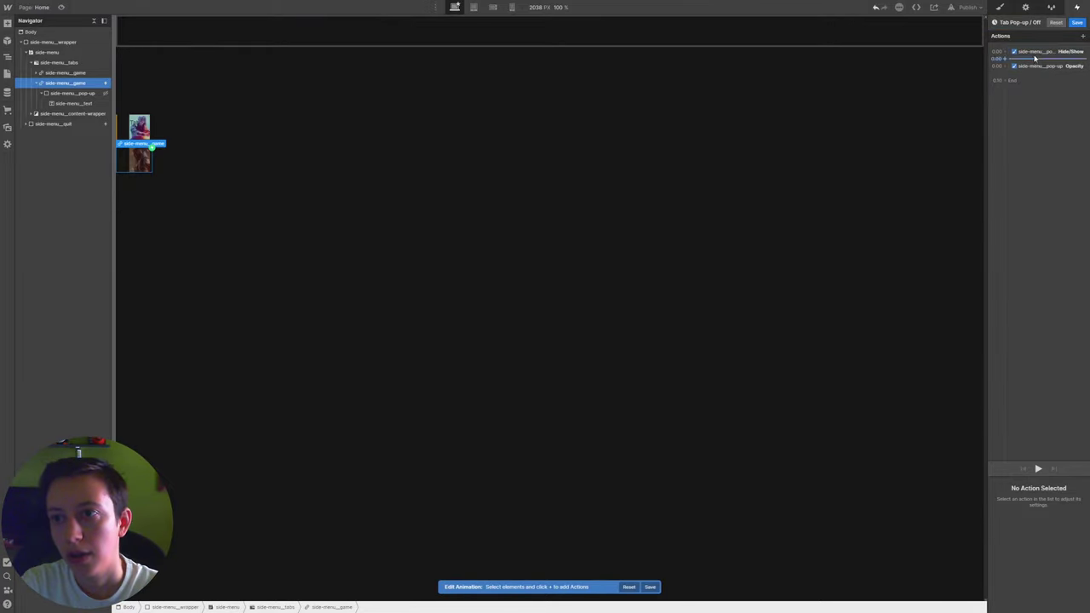
Move Hide/Show below Opacity, set Opacity to 0, save, and preview the page
{"action": "left_click", "coordinate": [1041, 53]}
{"action": "left_click_drag", "start_coordinate": [1040, 53], "coordinate": [1074, 67]}
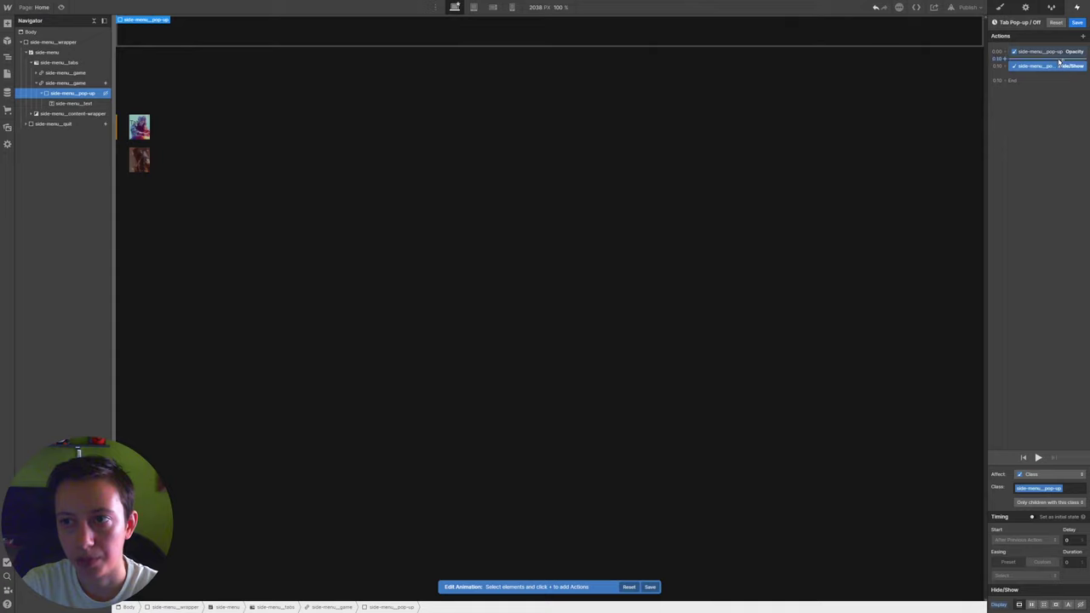
{"action": "left_click", "coordinate": [1064, 51]}
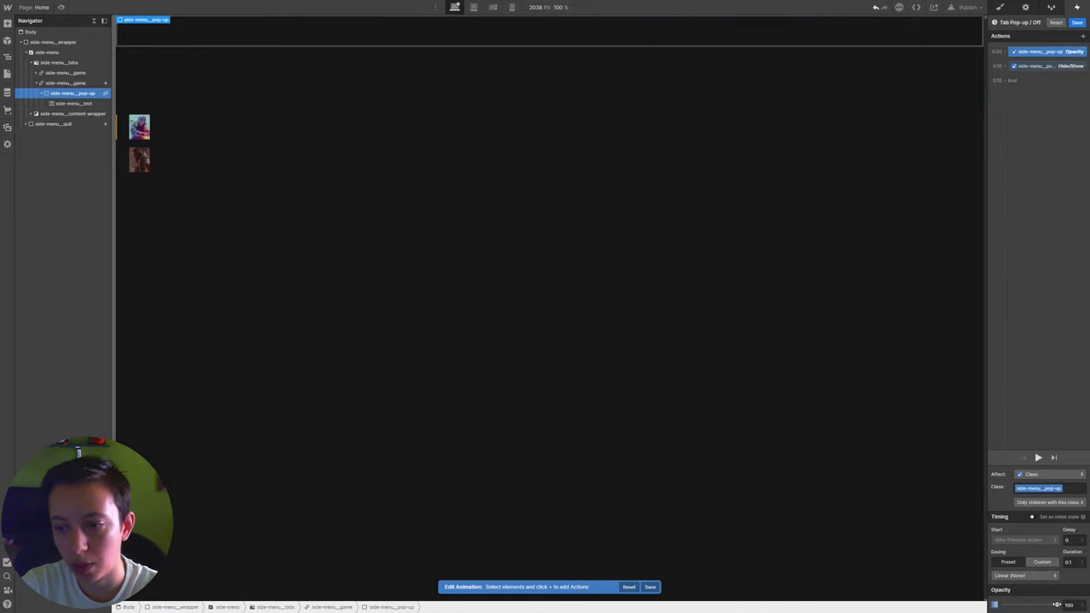
{"action": "left_click_drag", "start_coordinate": [1056, 604], "coordinate": [1004, 604]}
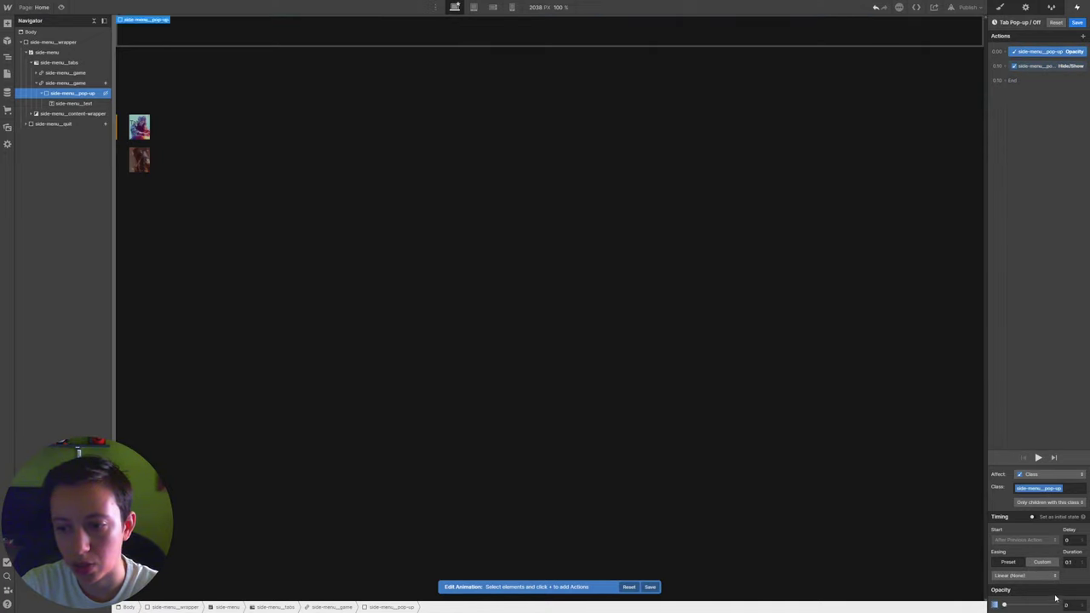
{"action": "left_click", "coordinate": [1065, 66]}
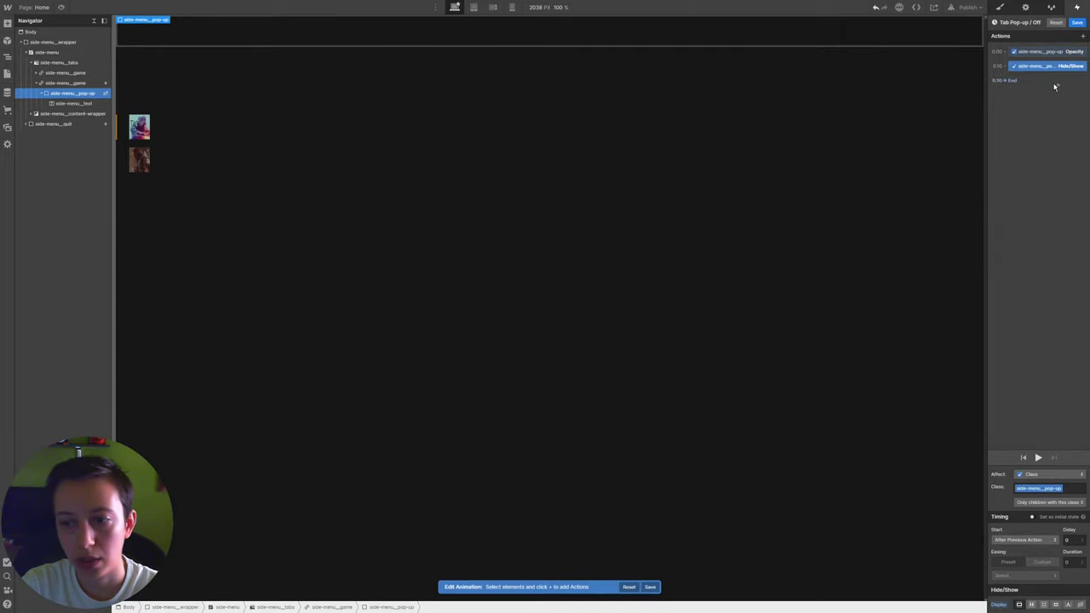
{"action": "left_click", "coordinate": [1037, 458]}
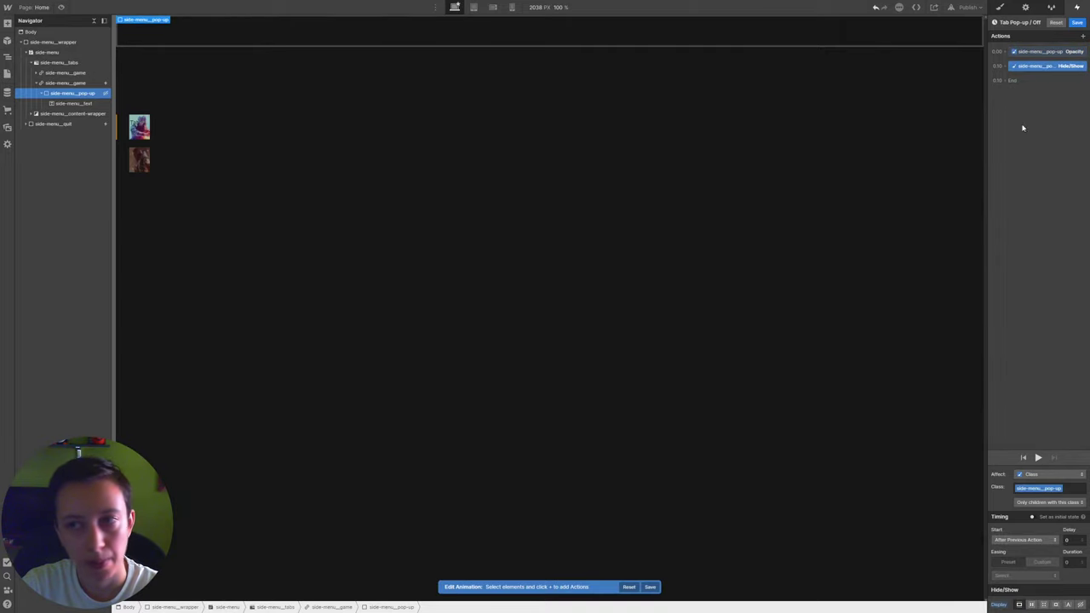
{"action": "left_click", "coordinate": [1080, 24]}
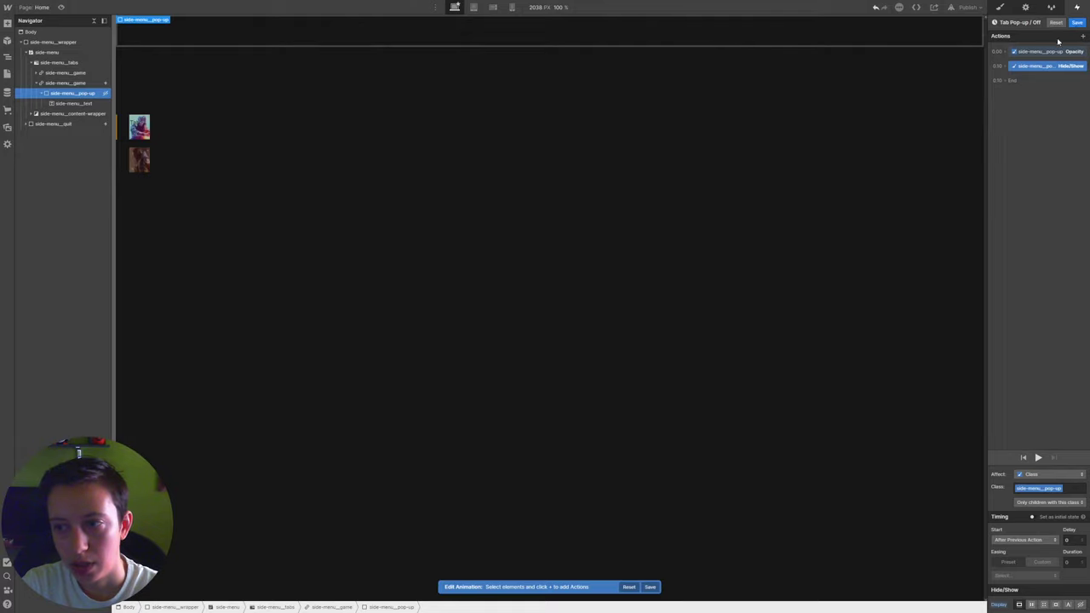
{"action": "left_click", "coordinate": [61, 7]}
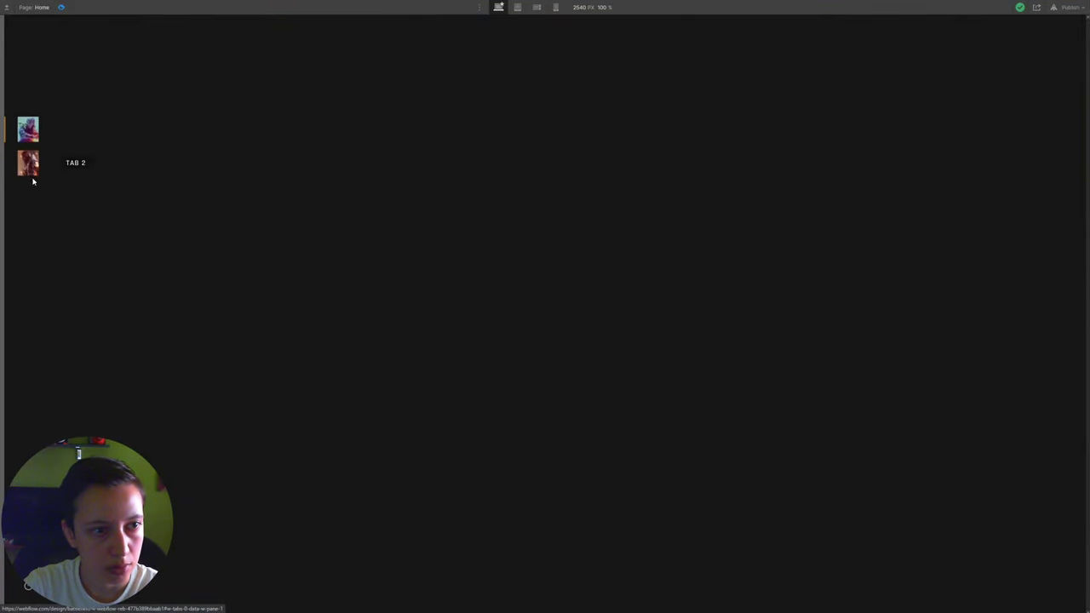
Insert a Div Block into the first game tab, above its Text Block
{"action": "left_click", "coordinate": [62, 7]}
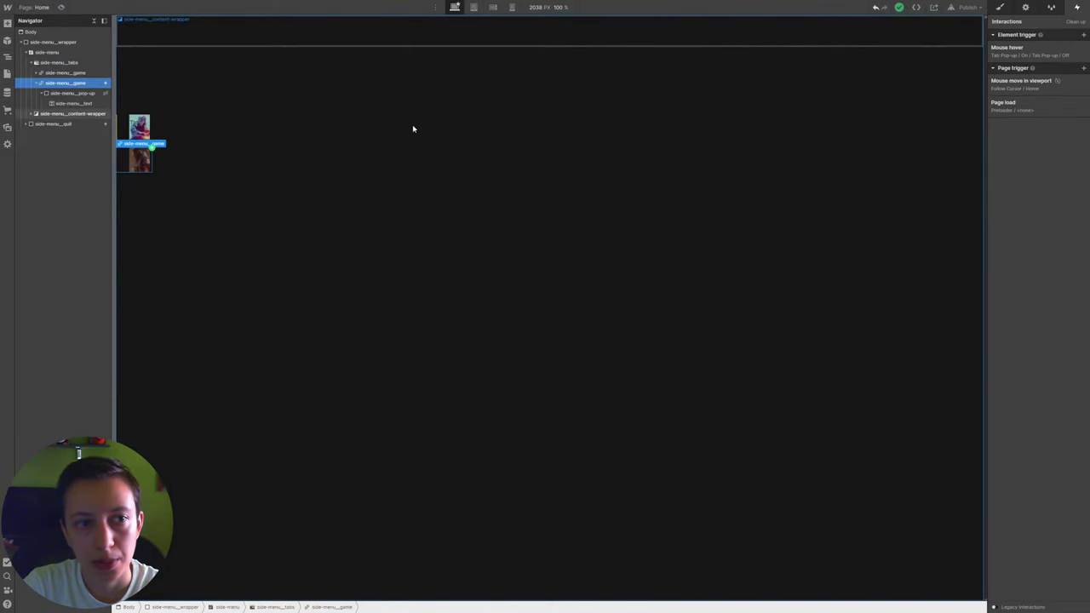
{"action": "left_click", "coordinate": [138, 126]}
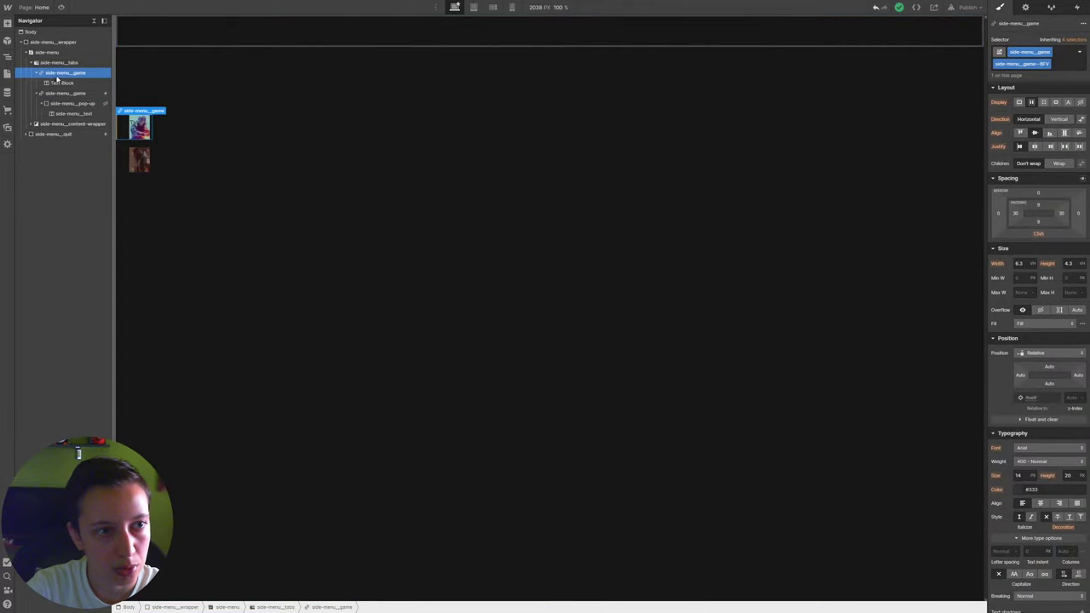
{"action": "key", "text": "ctrl+e"}
{"action": "type", "text": "div"}
{"action": "key", "text": "Return"}
{"action": "left_click_drag", "start_coordinate": [76, 97], "coordinate": [73, 78]}
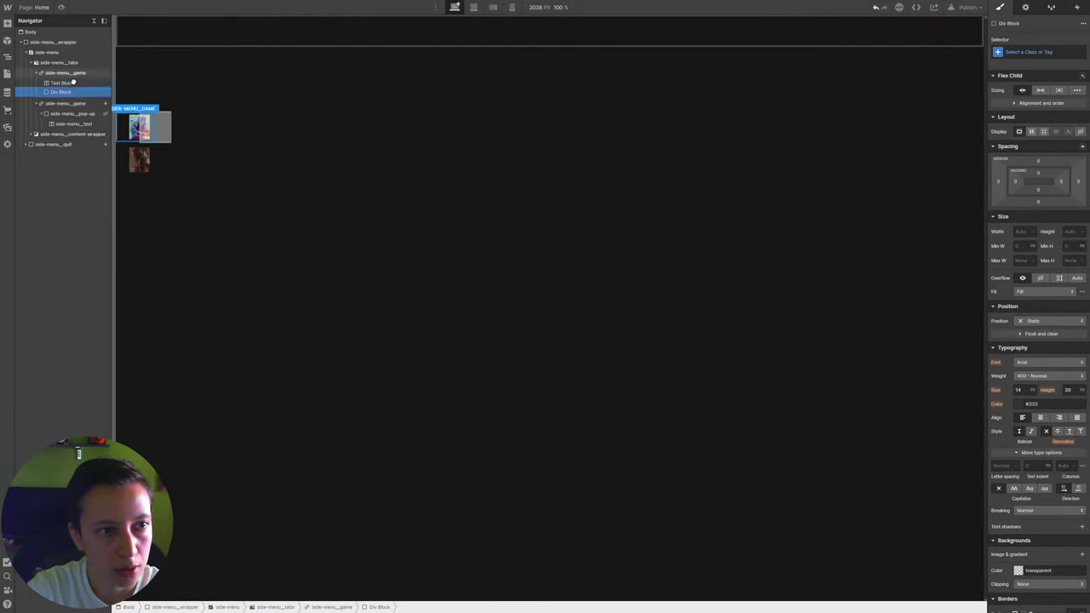
Give the new Div Block the side-menu__pop-up class
{"action": "left_click", "coordinate": [76, 114]}
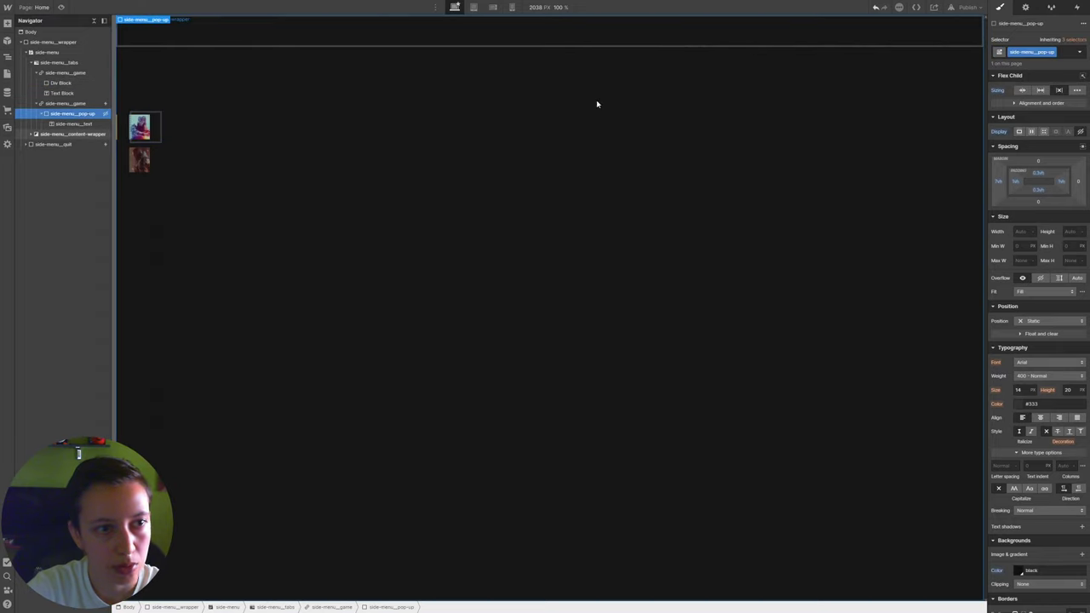
{"action": "left_click", "coordinate": [60, 83]}
{"action": "left_click", "coordinate": [1029, 52]}
{"action": "type", "text": "side-menu__pop-up"}
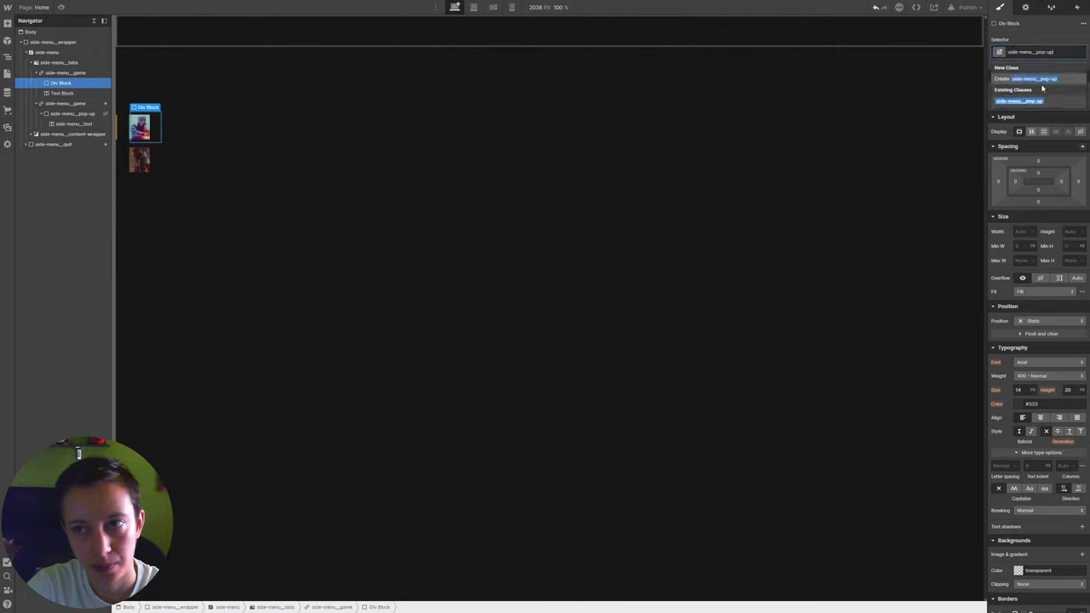
{"action": "left_click", "coordinate": [1039, 100]}
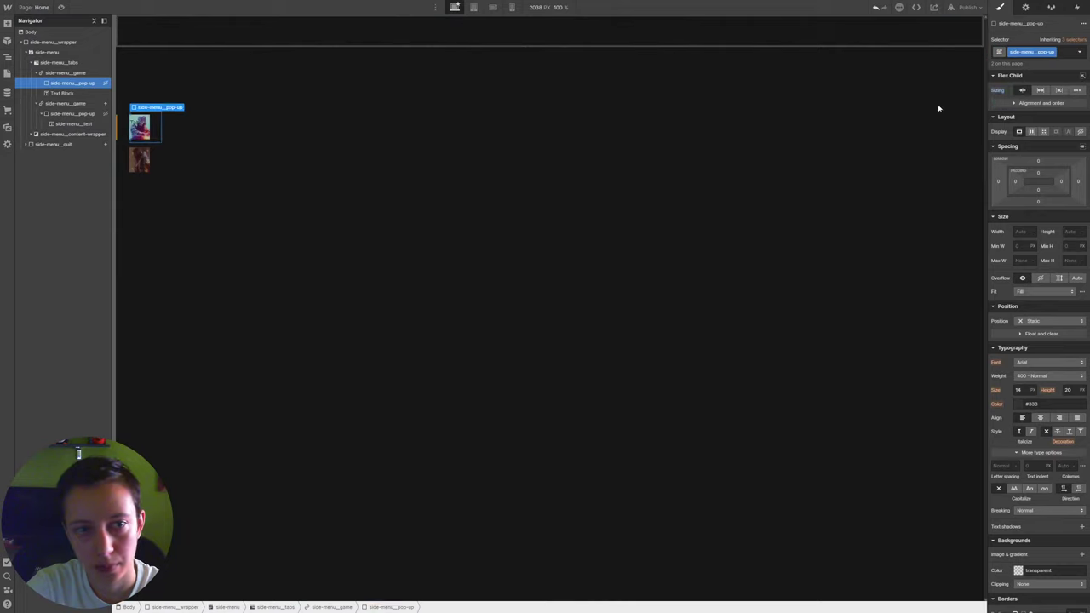
{"action": "left_click", "coordinate": [60, 93]}
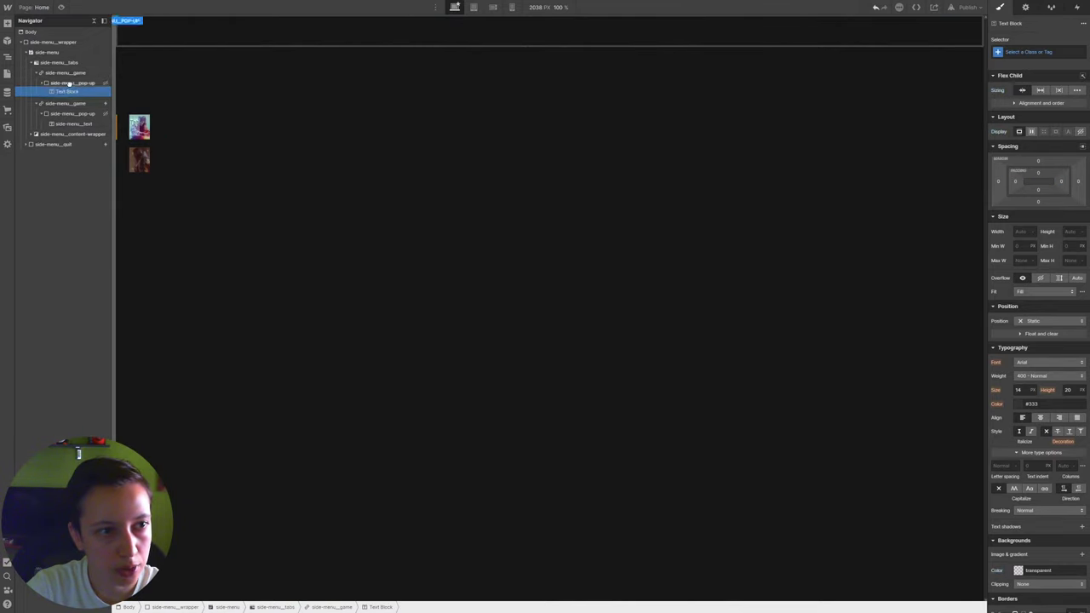
{"action": "key", "text": "Escape"}
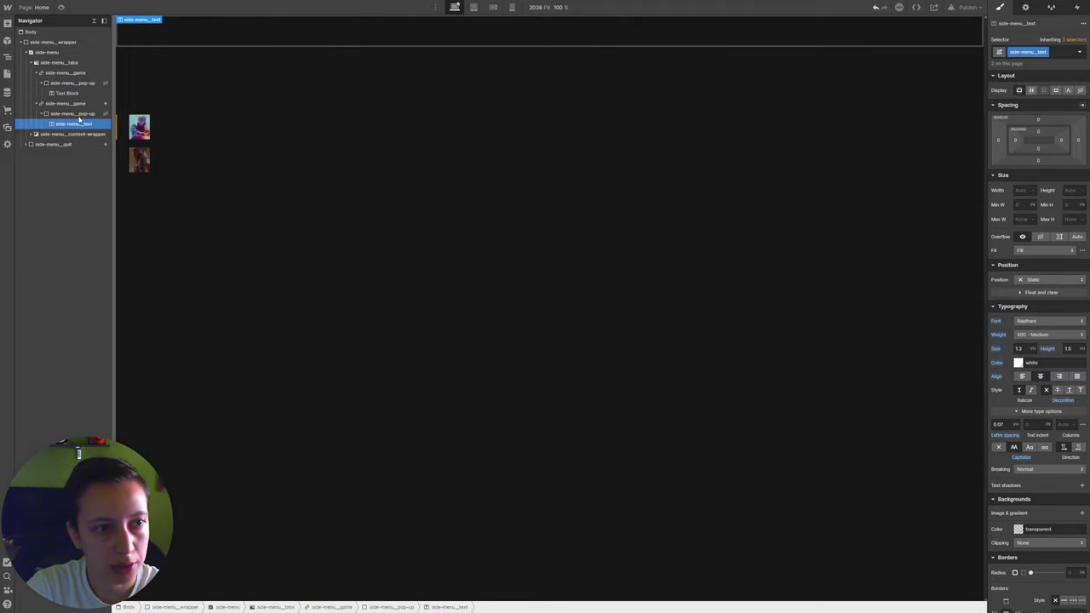
Give the pop-up's Text Block the side-menu__text class and reselect the first tab
{"action": "left_click", "coordinate": [68, 93]}
{"action": "key", "text": "ctrl+Return"}
{"action": "type", "text": "side-menu__text"}
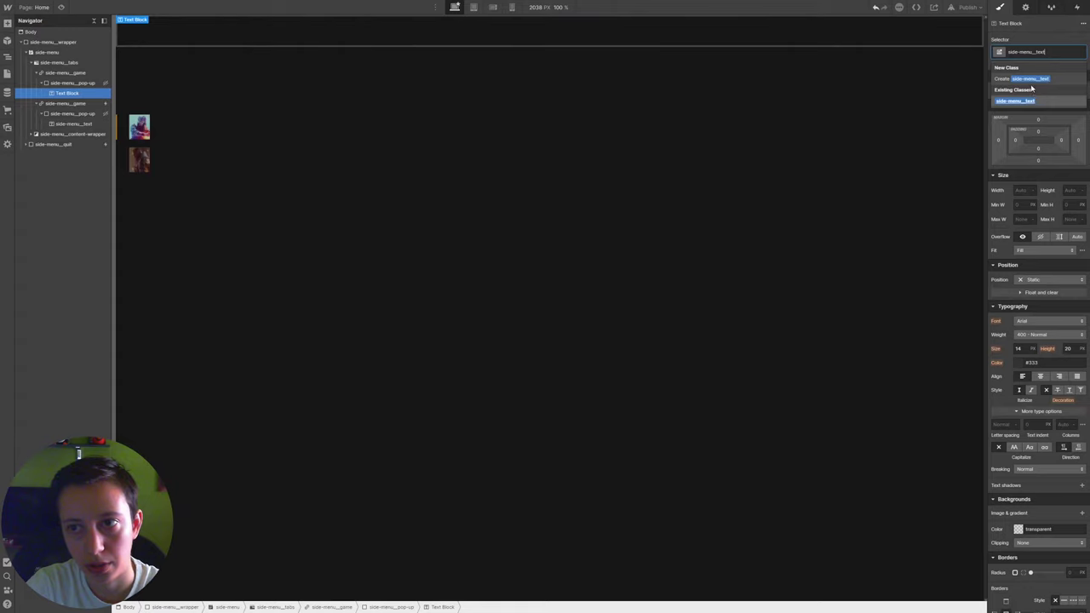
{"action": "left_click", "coordinate": [1028, 102]}
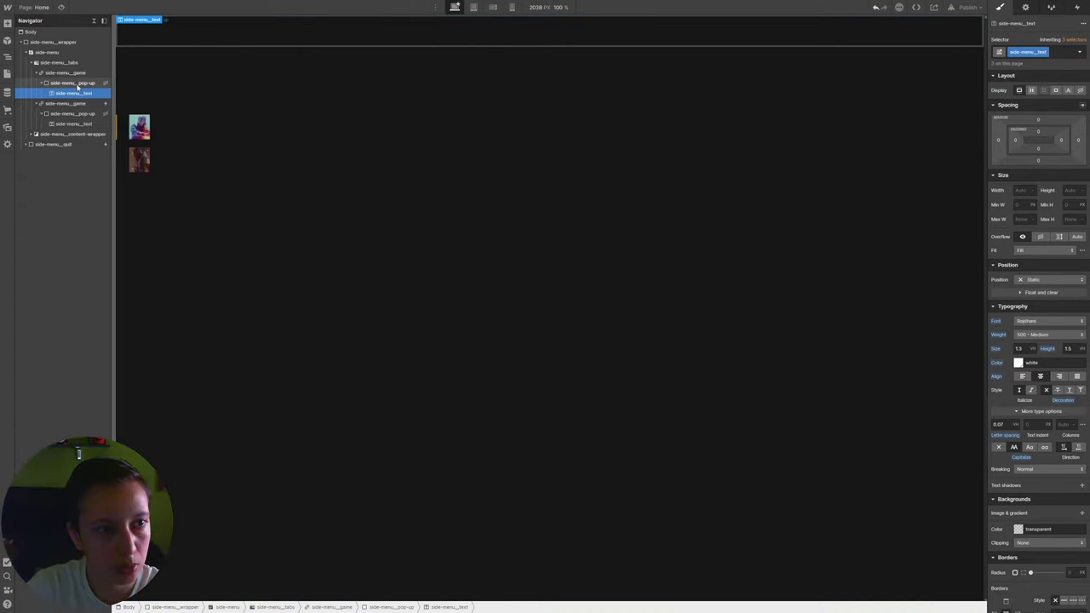
{"action": "left_click", "coordinate": [98, 104]}
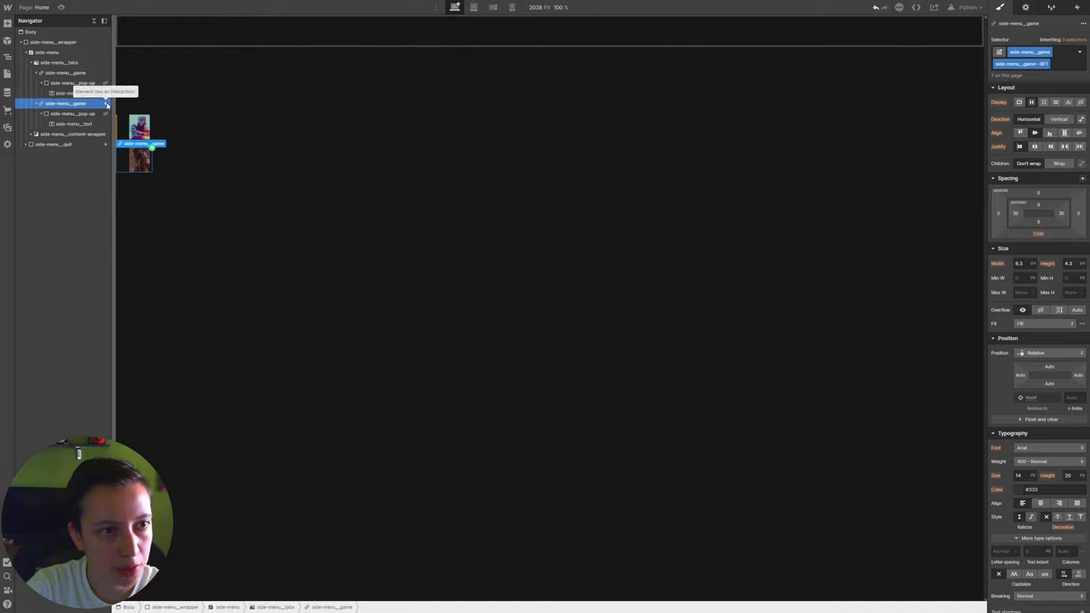
{"action": "left_click", "coordinate": [85, 73]}
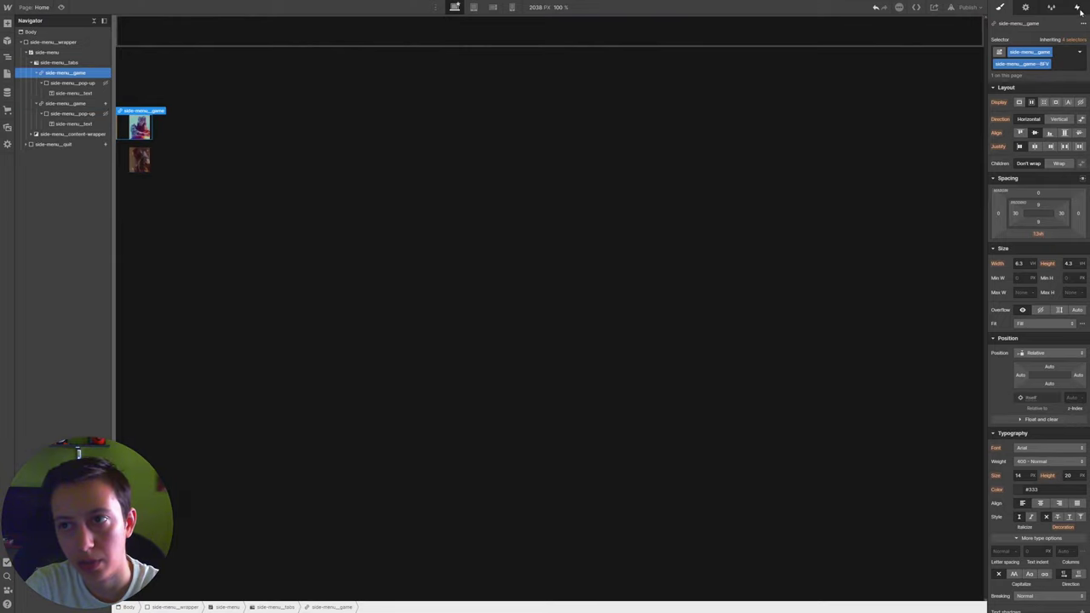
Add a Mouse hover trigger playing Tab Pop-up / On on hover and Tab Pop-up / Off on hover out
{"action": "left_click", "coordinate": [1077, 6]}
{"action": "left_click", "coordinate": [1083, 34]}
{"action": "left_click", "coordinate": [1026, 60]}
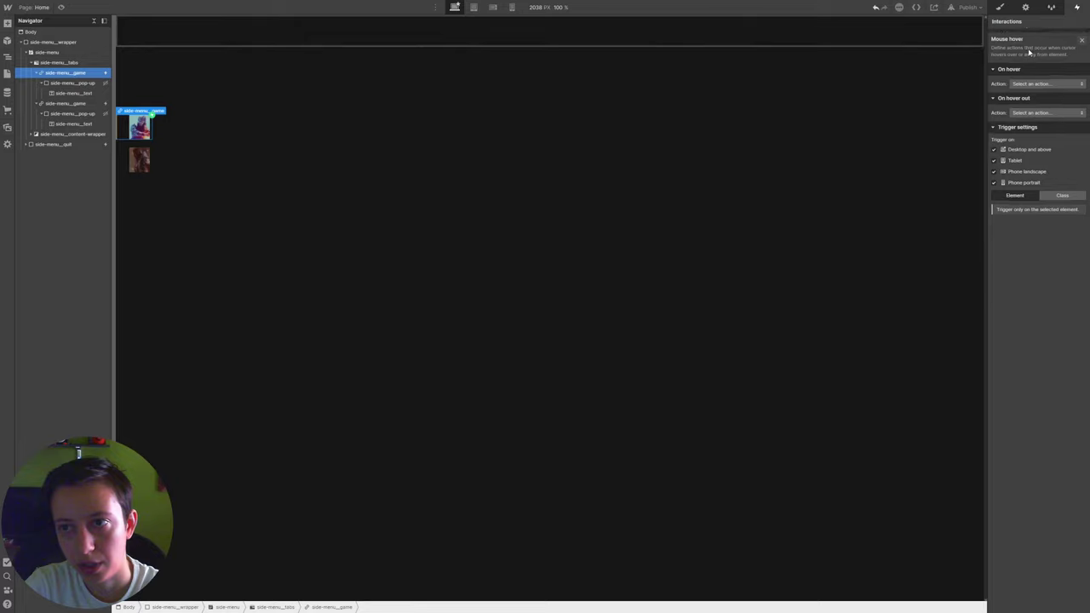
{"action": "left_click", "coordinate": [1035, 81]}
{"action": "left_click", "coordinate": [1036, 100]}
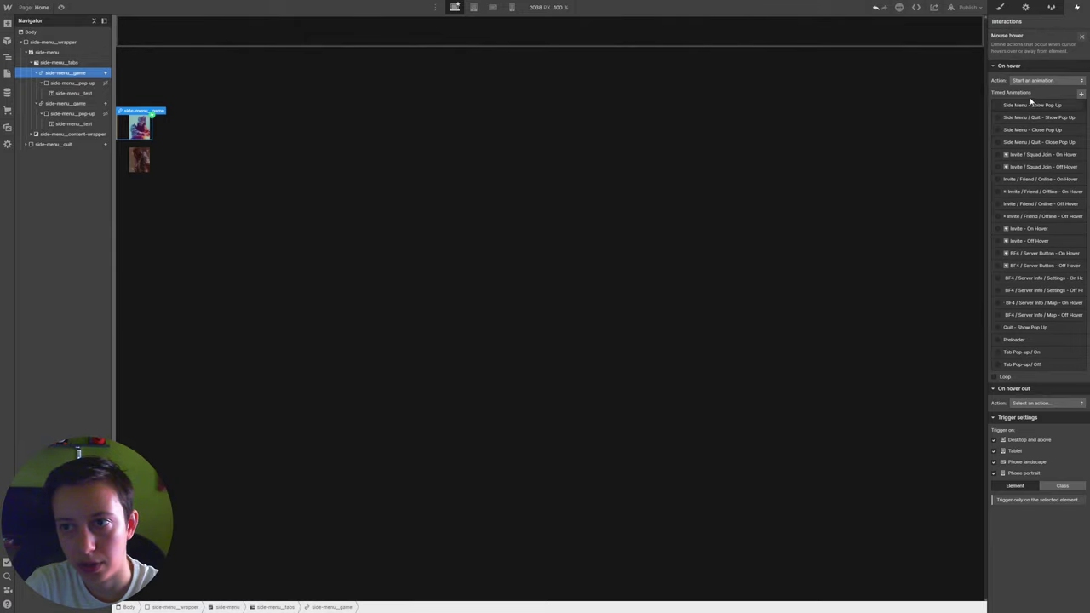
{"action": "left_click", "coordinate": [1020, 353]}
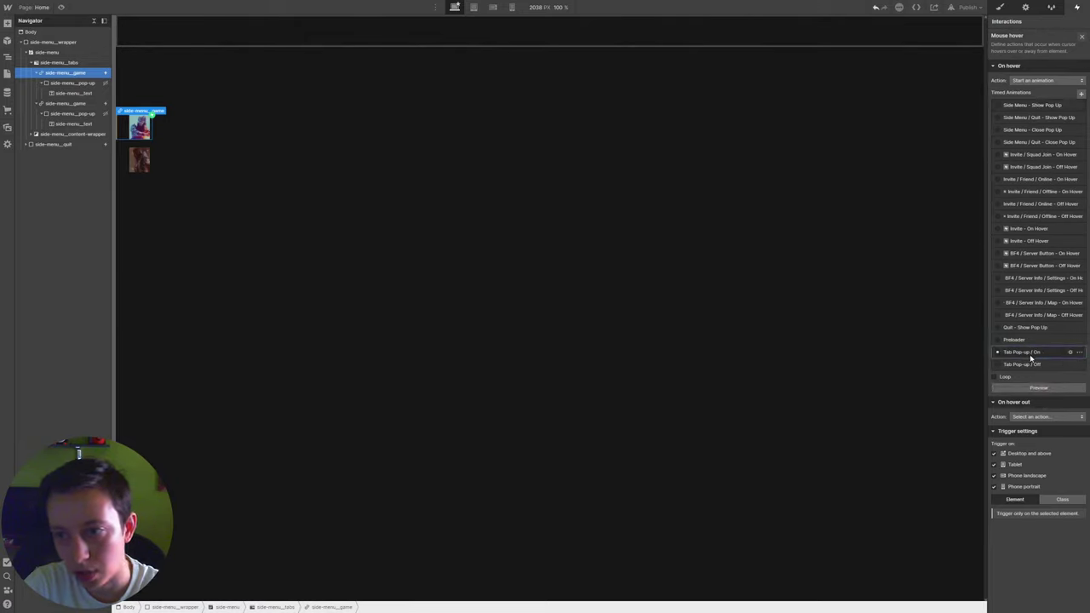
{"action": "left_click", "coordinate": [1038, 417]}
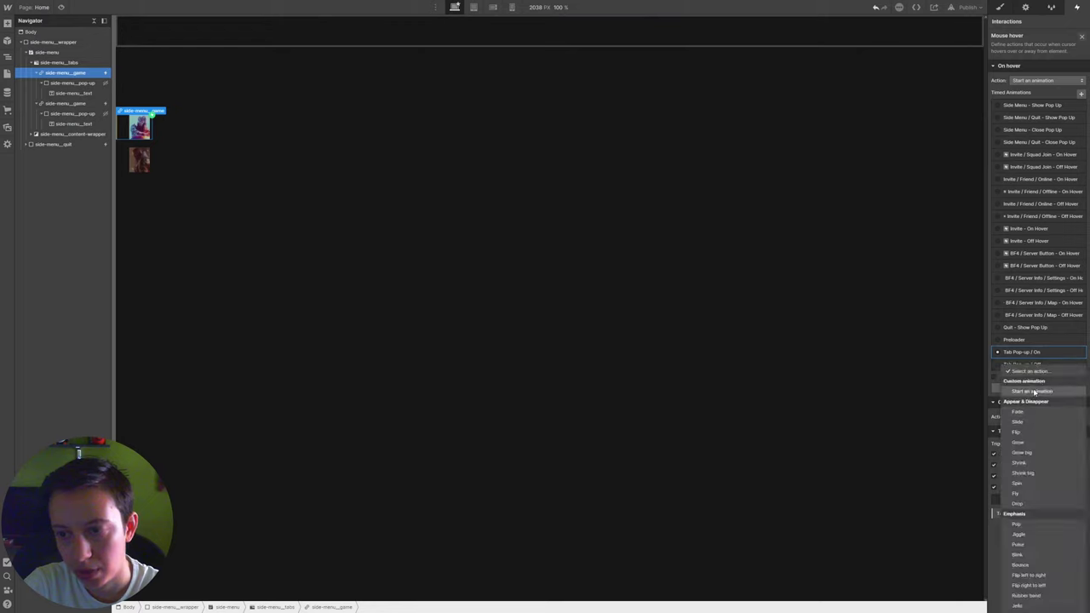
{"action": "left_click", "coordinate": [1040, 393]}
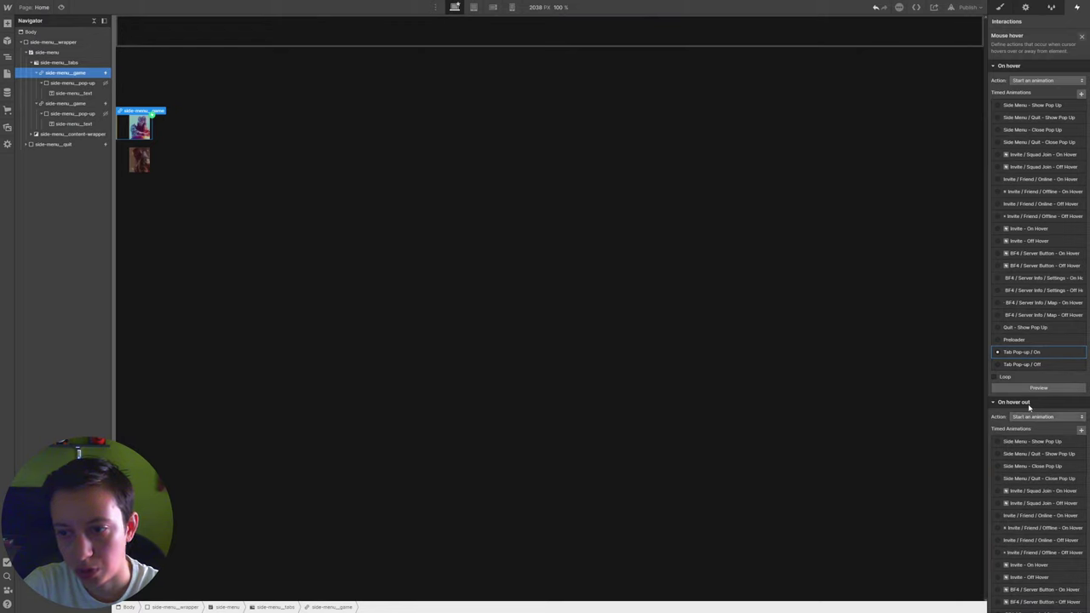
{"action": "scroll", "coordinate": [1028, 407], "scroll_direction": "down", "scroll_amount": 3}
{"action": "left_click", "coordinate": [1034, 499]}
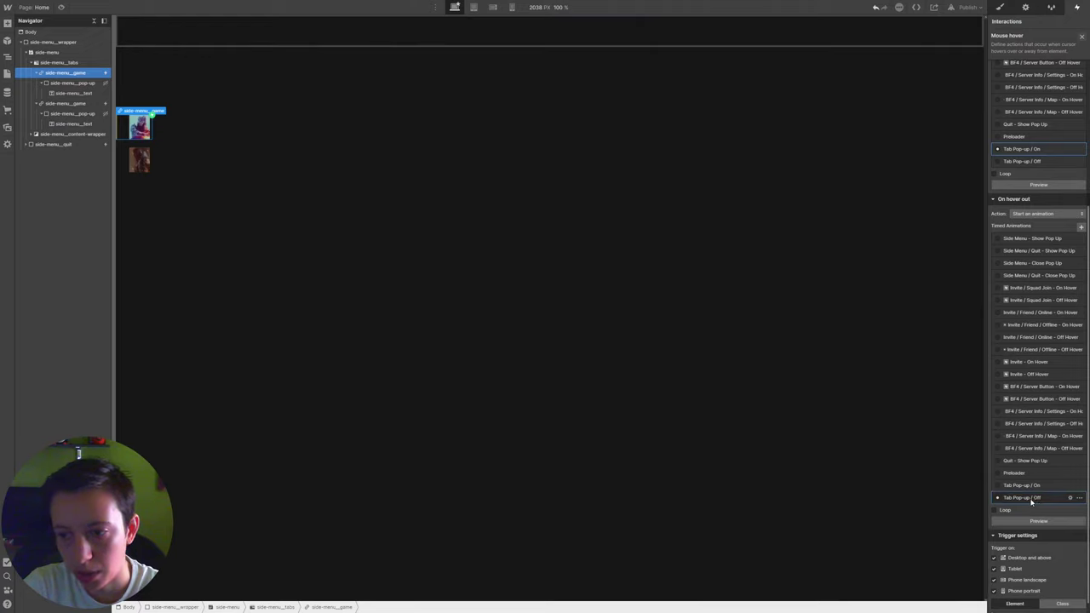
{"action": "left_click", "coordinate": [1082, 36]}
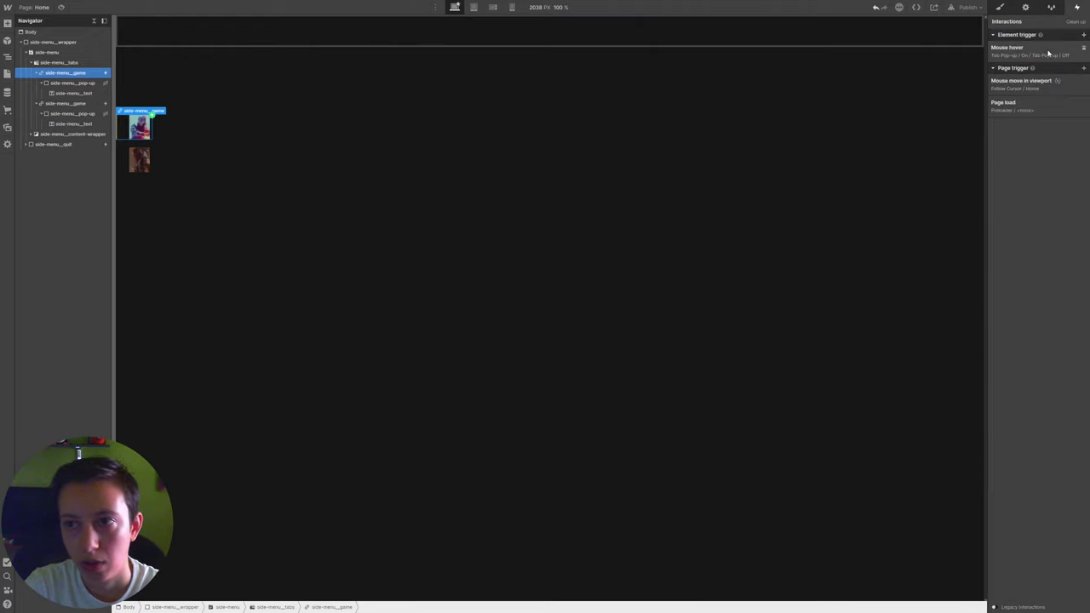
Set the second tab's pop-up label to Display block and raise its opacity
{"action": "left_click", "coordinate": [80, 93]}
{"action": "left_click", "coordinate": [80, 74]}
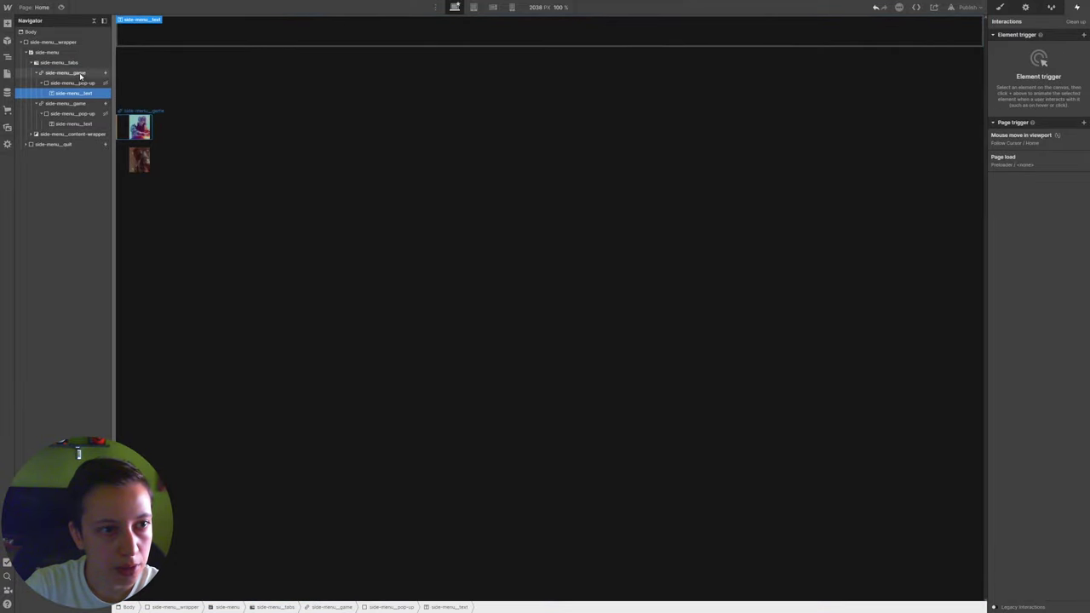
{"action": "left_click", "coordinate": [1000, 8]}
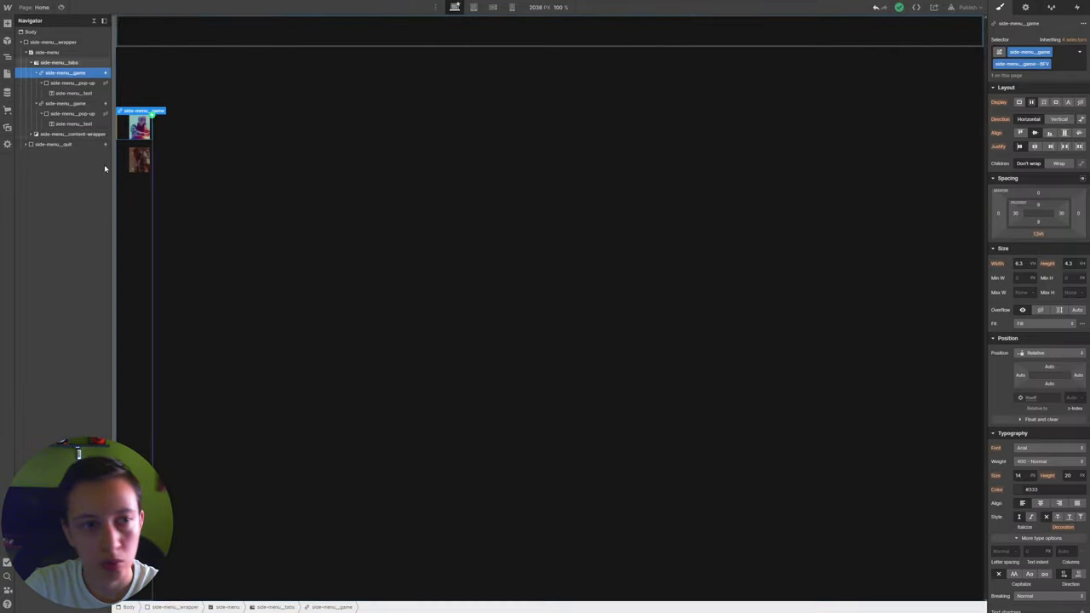
{"action": "left_click", "coordinate": [66, 103]}
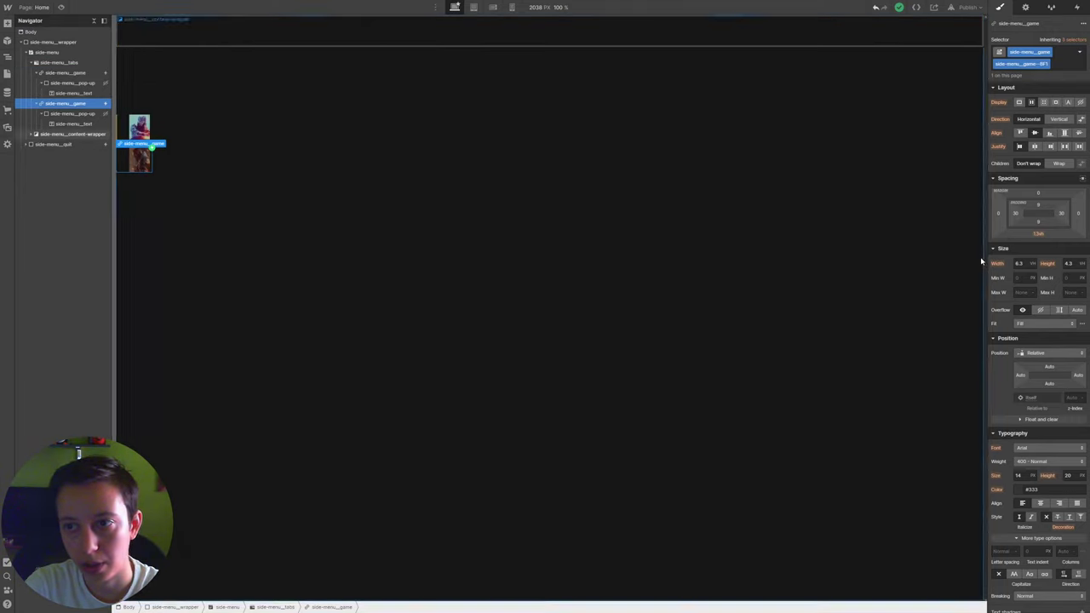
{"action": "scroll", "coordinate": [1030, 256], "scroll_direction": "down", "scroll_amount": 2}
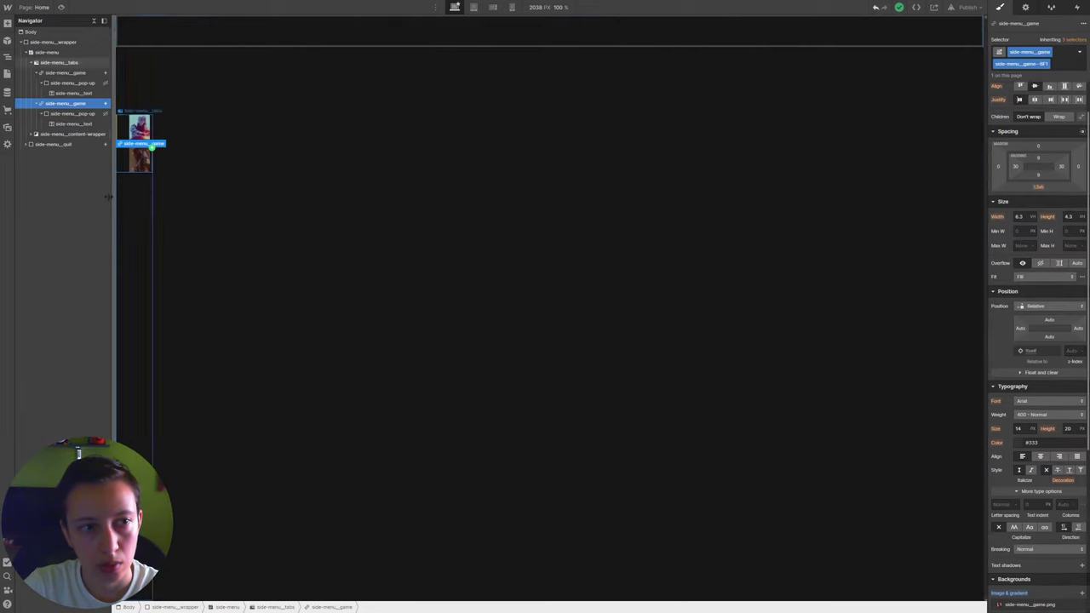
{"action": "left_click", "coordinate": [76, 113]}
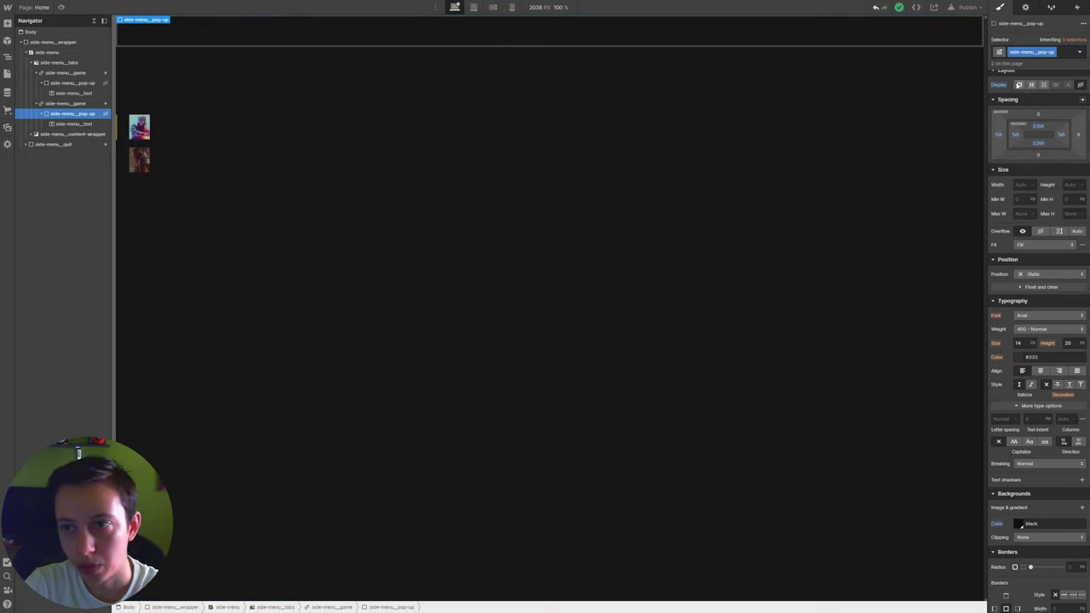
{"action": "left_click", "coordinate": [1018, 84]}
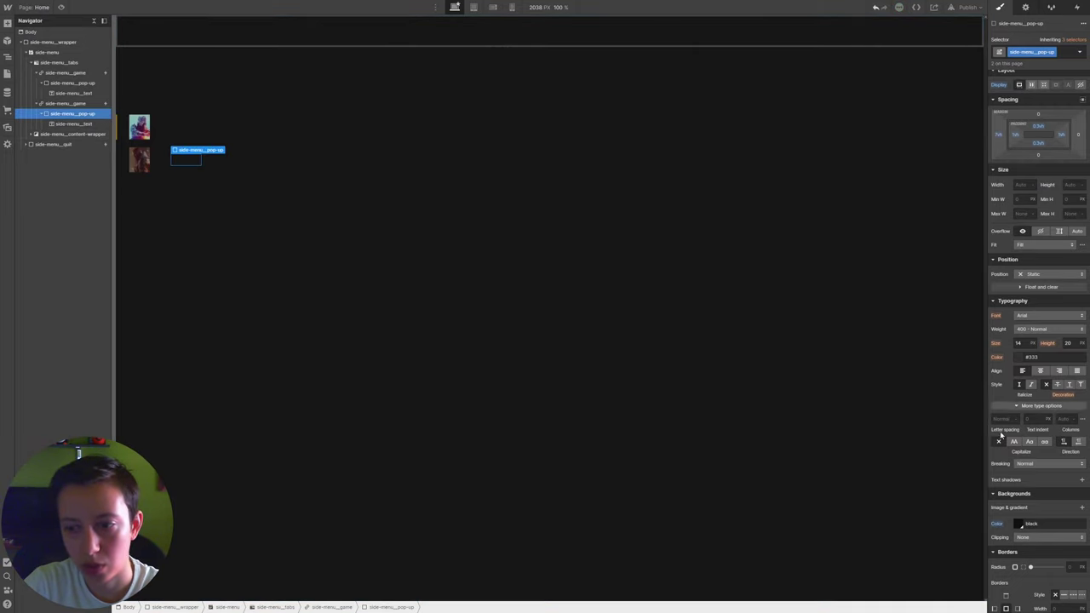
{"action": "scroll", "coordinate": [1005, 511], "scroll_direction": "down", "scroll_amount": 3}
{"action": "left_click_drag", "start_coordinate": [1015, 508], "coordinate": [1027, 509]}
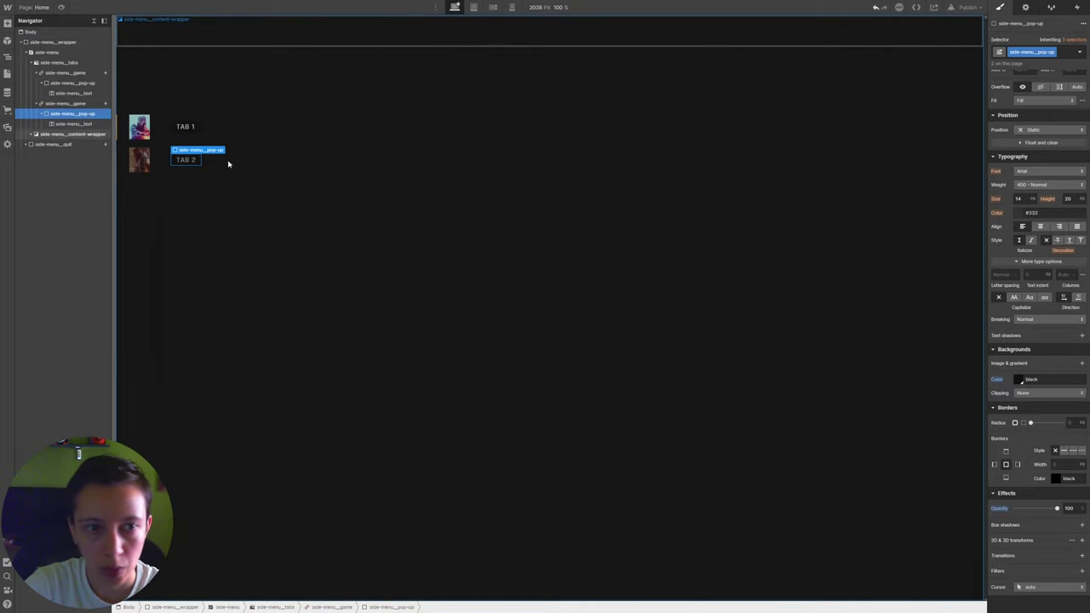
Duplicate the second game tab and test the hover label on the published site
{"action": "left_click", "coordinate": [73, 104]}
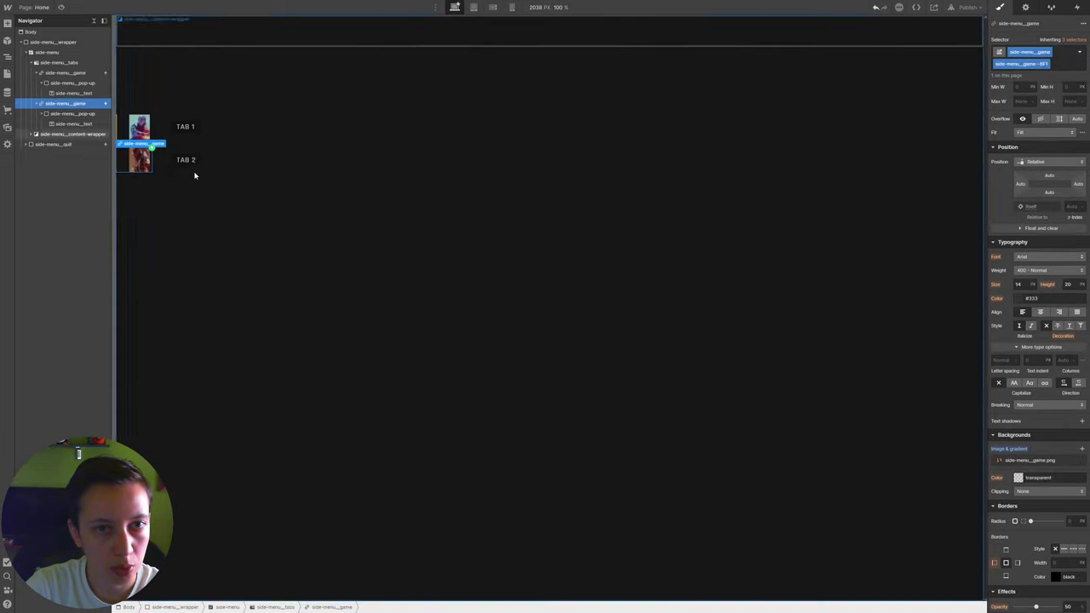
{"action": "right_click", "coordinate": [65, 104]}
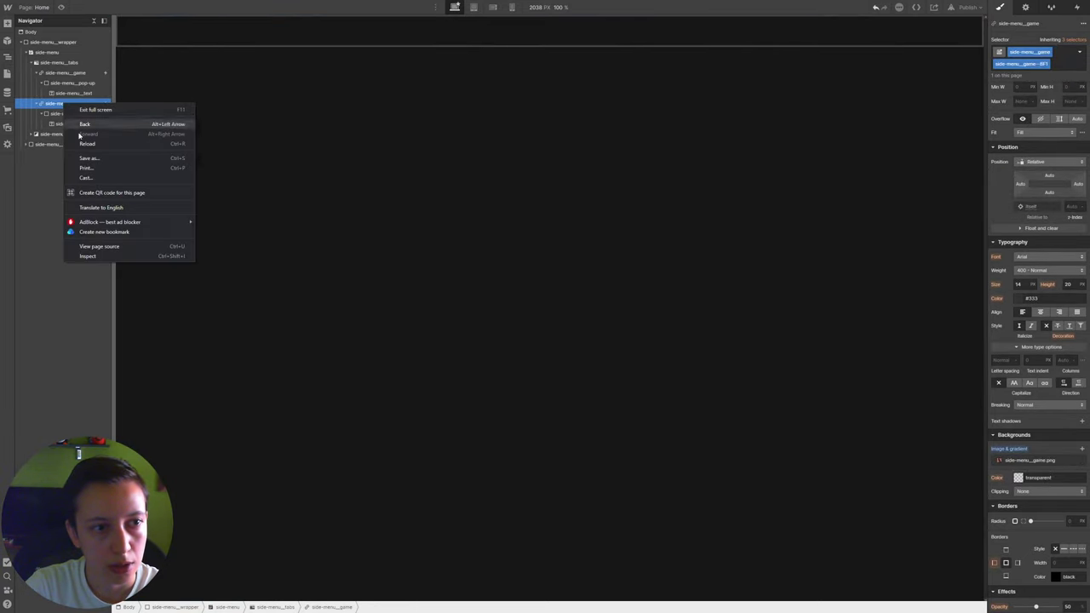
{"action": "left_click", "coordinate": [142, 156]}
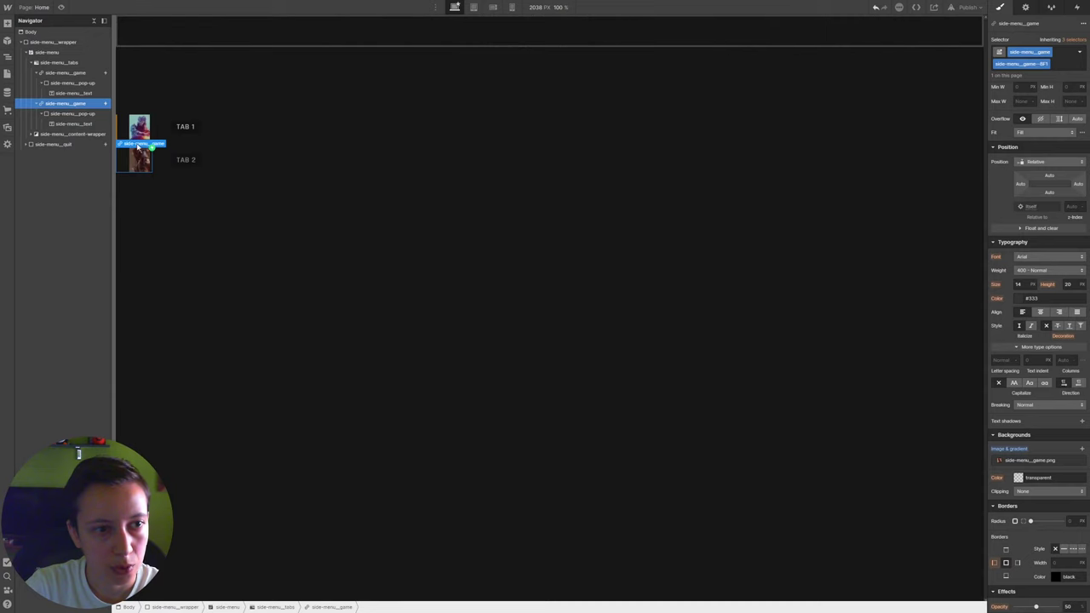
{"action": "right_click", "coordinate": [139, 146]}
{"action": "left_click", "coordinate": [176, 212]}
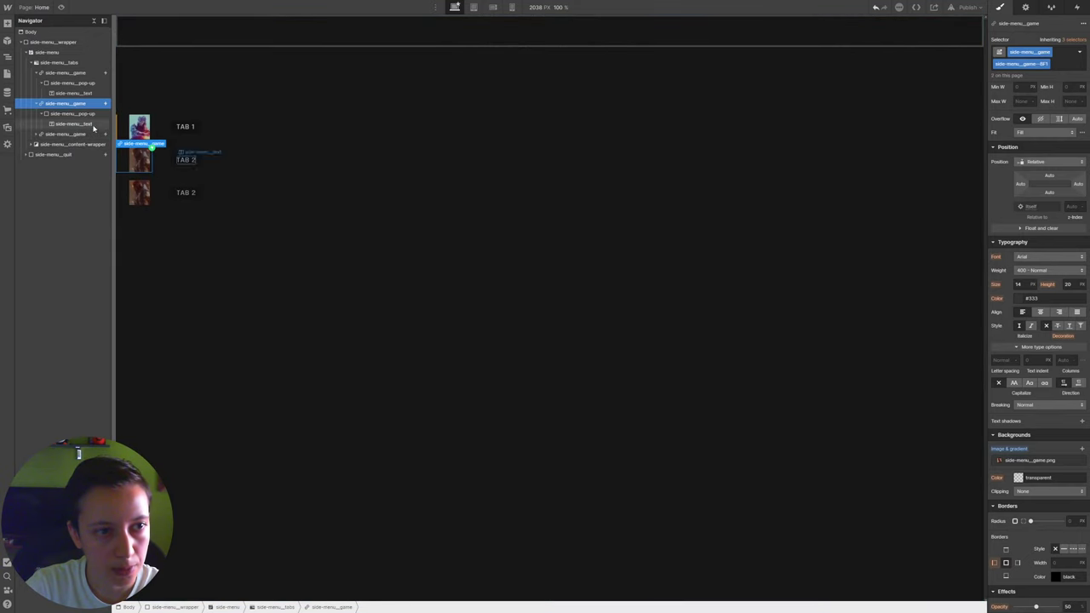
{"action": "key", "text": "ctrl+Tab"}
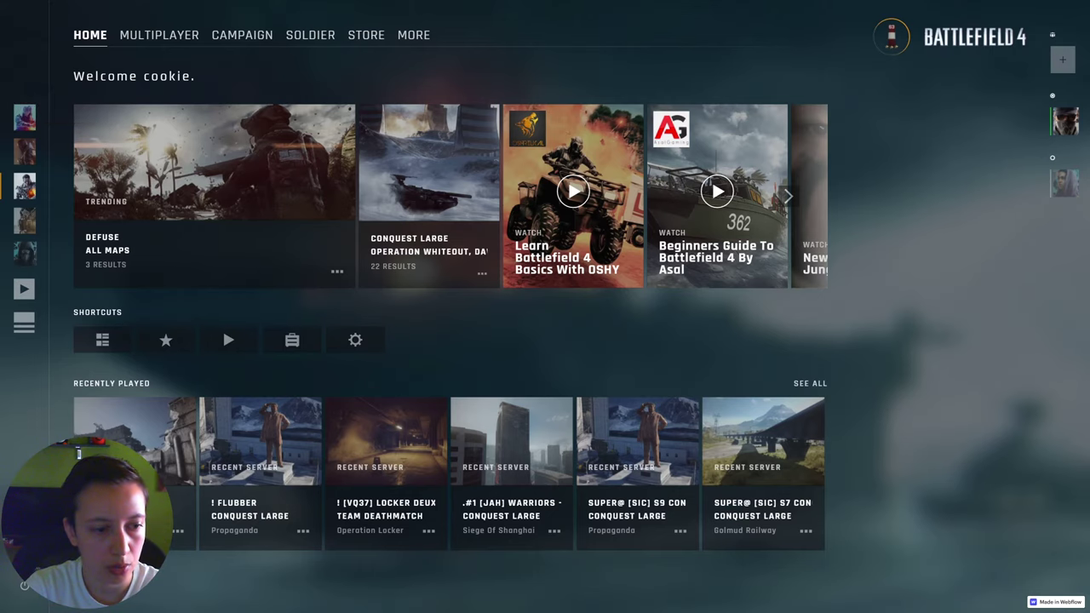
{"action": "left_click", "coordinate": [25, 186]}
{"action": "left_click", "coordinate": [24, 186]}
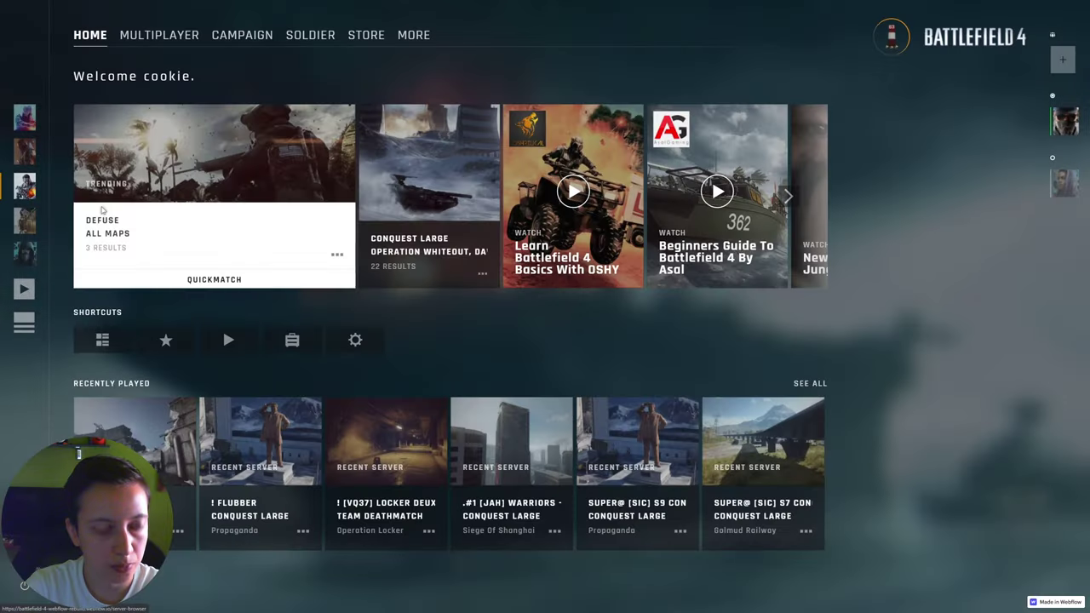
{"action": "key", "text": "ctrl+Tab"}
Keep duplicating the game tab until the menu holds eight tabs, then recheck the site
{"action": "left_click", "coordinate": [162, 213]}
{"action": "key", "text": "ctrl+d"}
{"action": "key", "text": "ctrl+d"}
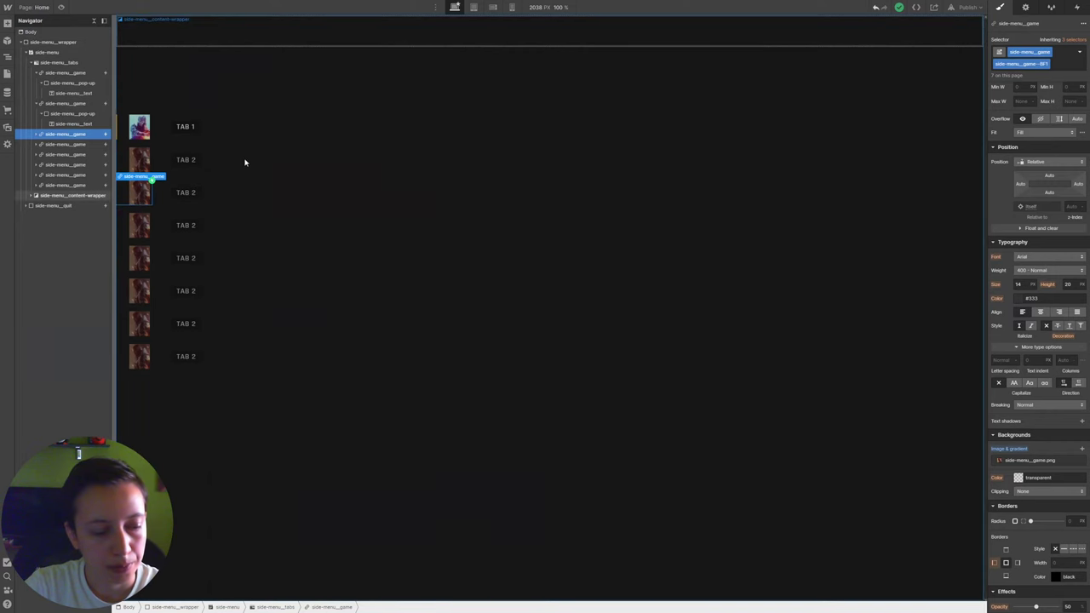
{"action": "key", "text": "ctrl+Tab"}
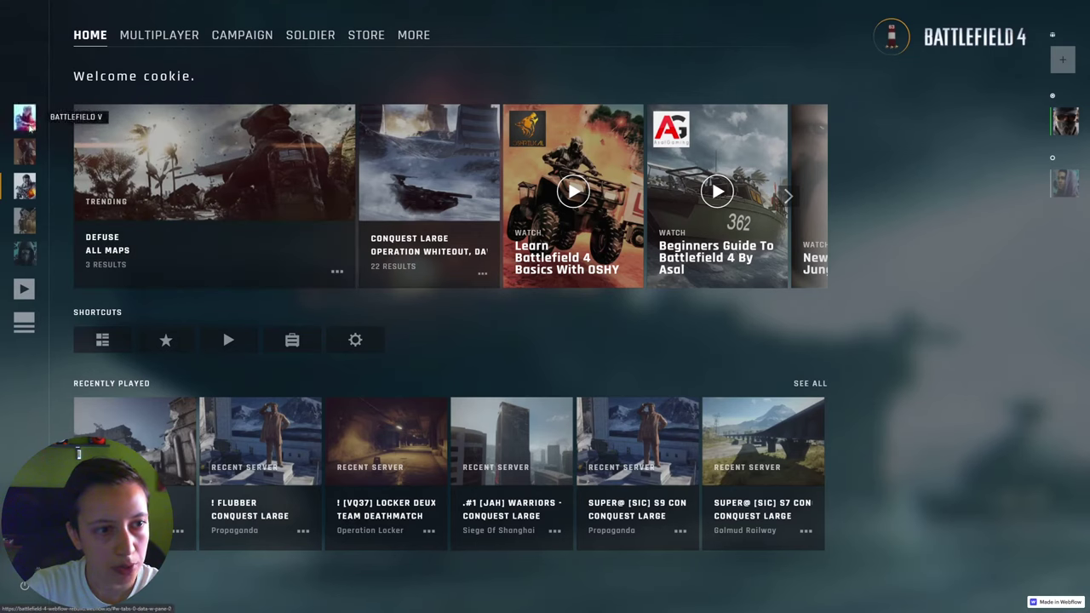
{"action": "key", "text": "ctrl+Tab"}
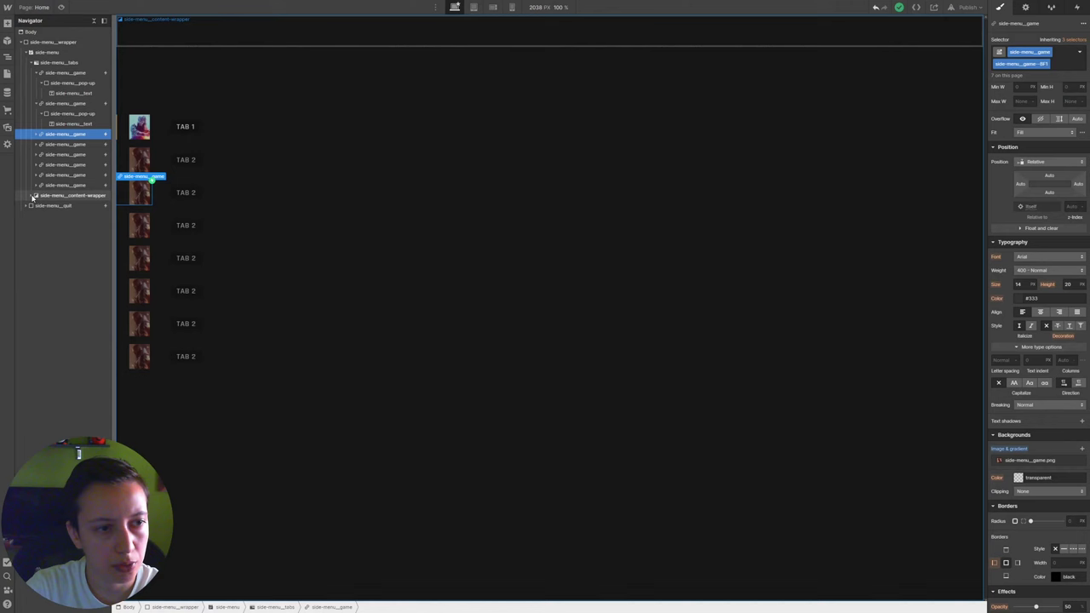
Change the third tab's combo class to side-menu_game--BF4
{"action": "left_click", "coordinate": [1059, 72]}
{"action": "key", "text": "Return"}
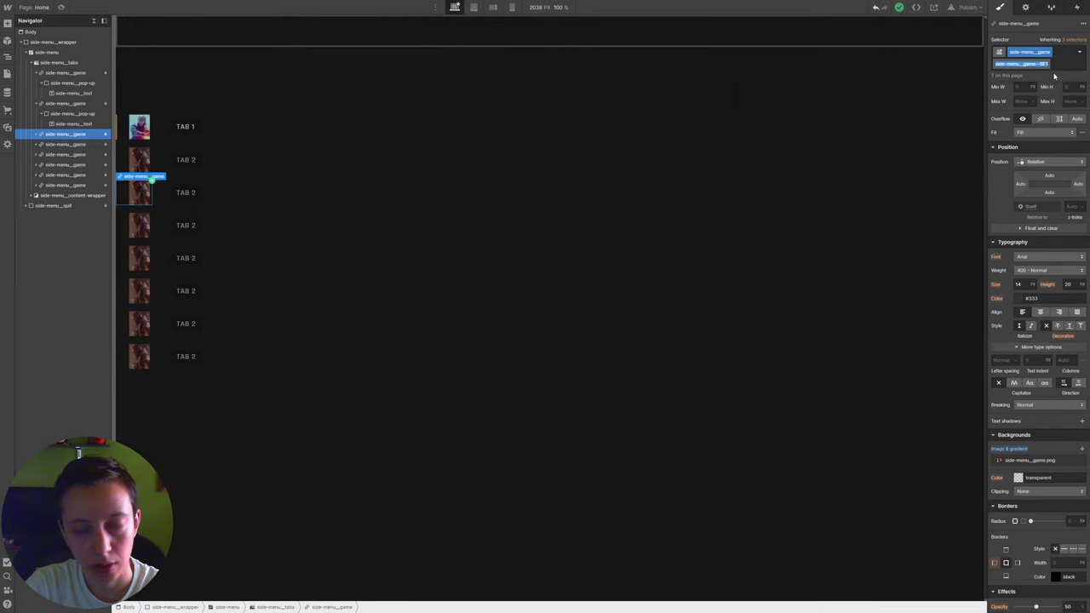
{"action": "left_click", "coordinate": [1058, 72]}
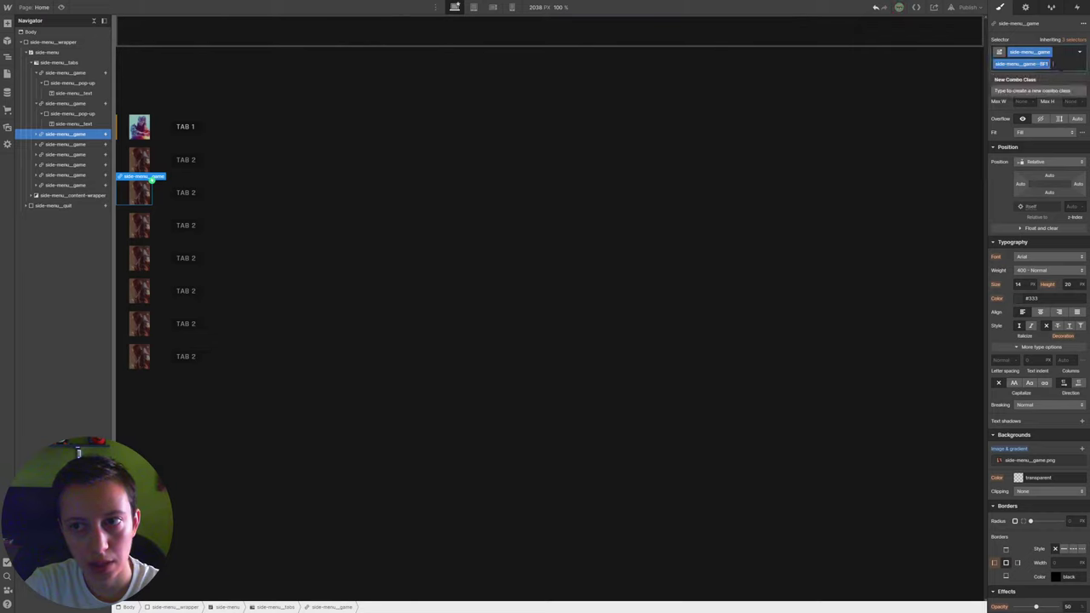
{"action": "type", "text": "side-menu__game--BF1"}
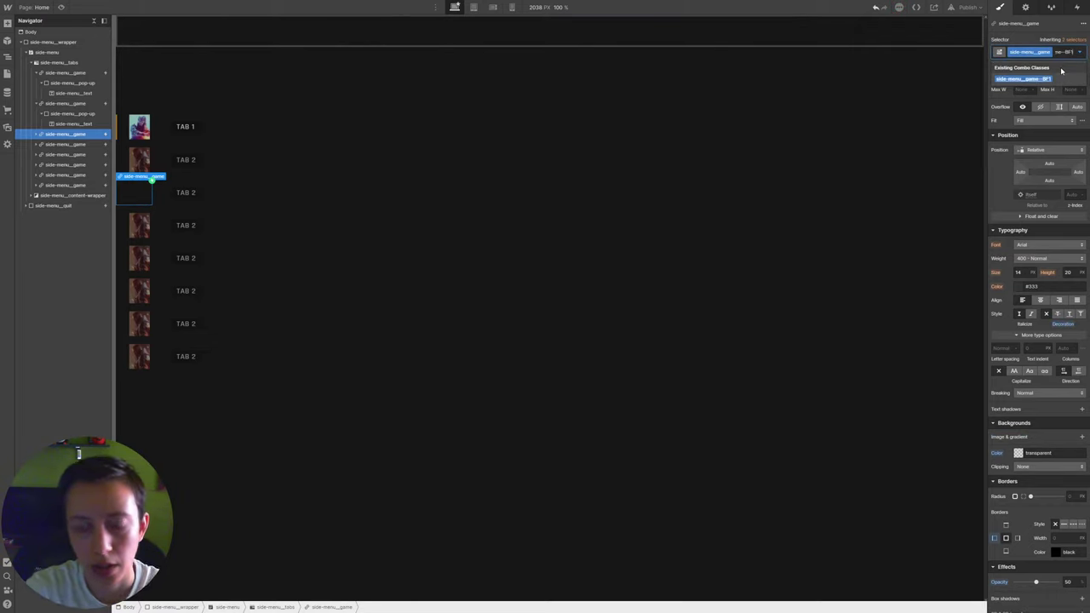
{"action": "key", "text": "BackSpace"}
{"action": "type", "text": "4"}
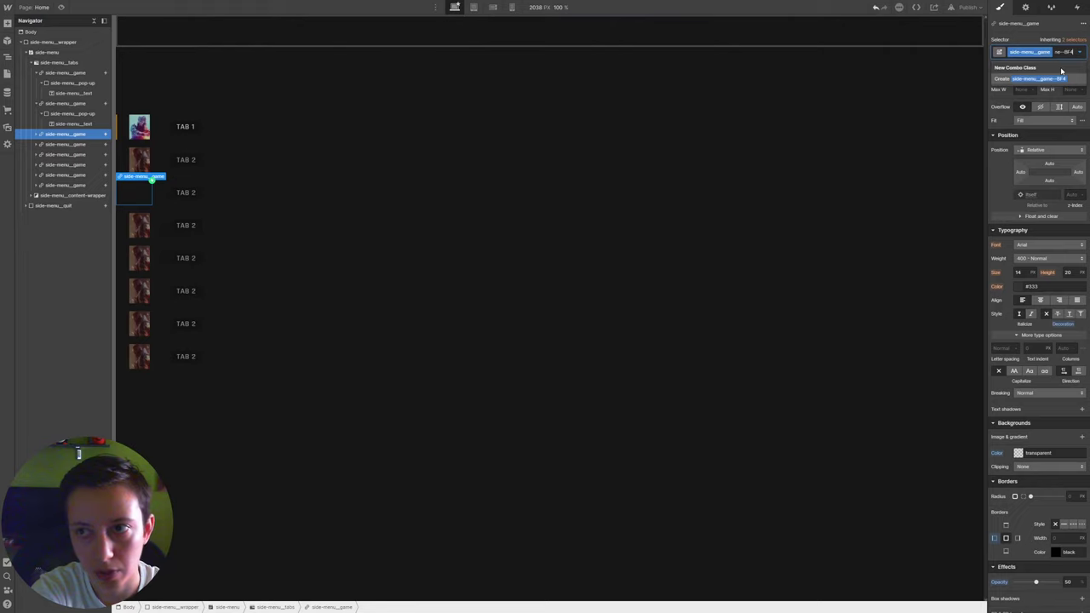
{"action": "key", "text": "Return"}
Give the tab a game-artwork background image, sized Contain, offset, and no-repeat
{"action": "scroll", "coordinate": [1015, 383], "scroll_direction": "down", "scroll_amount": 2}
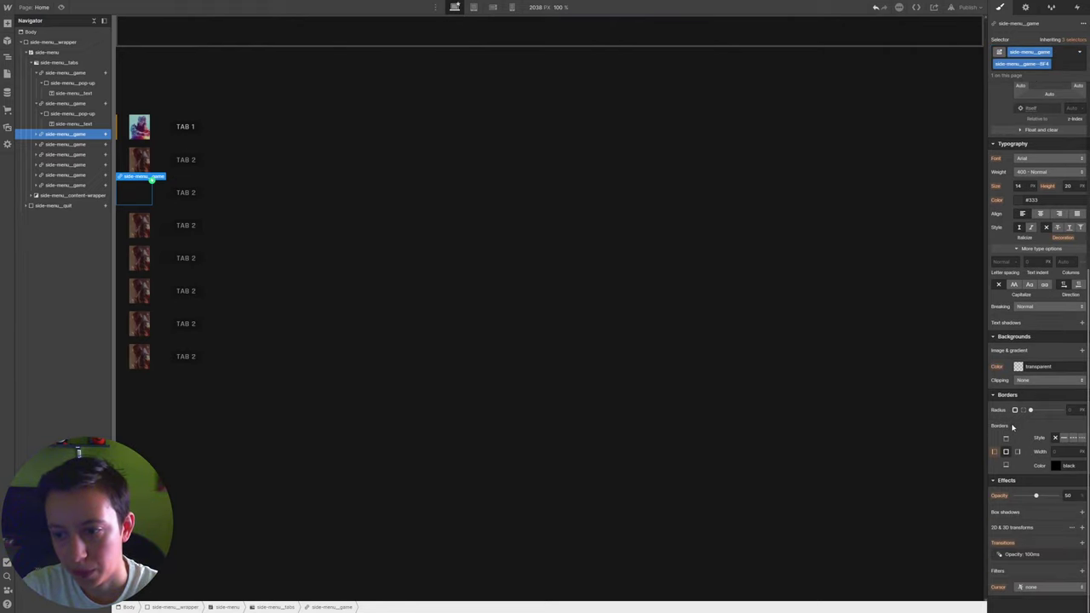
{"action": "left_click", "coordinate": [1082, 350]}
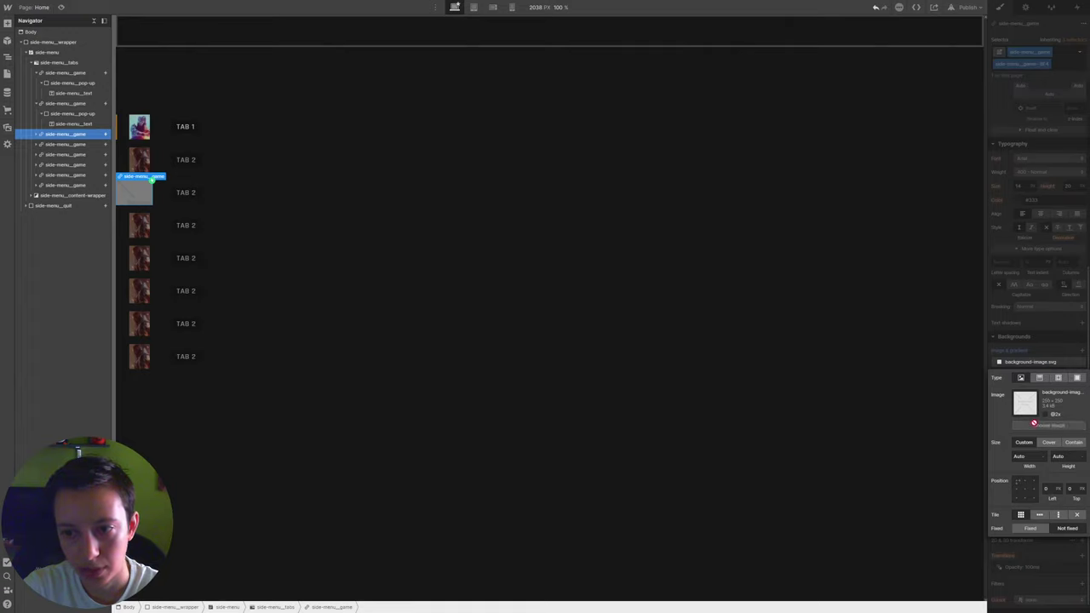
{"action": "left_click", "coordinate": [1039, 423]}
{"action": "left_click", "coordinate": [72, 101]}
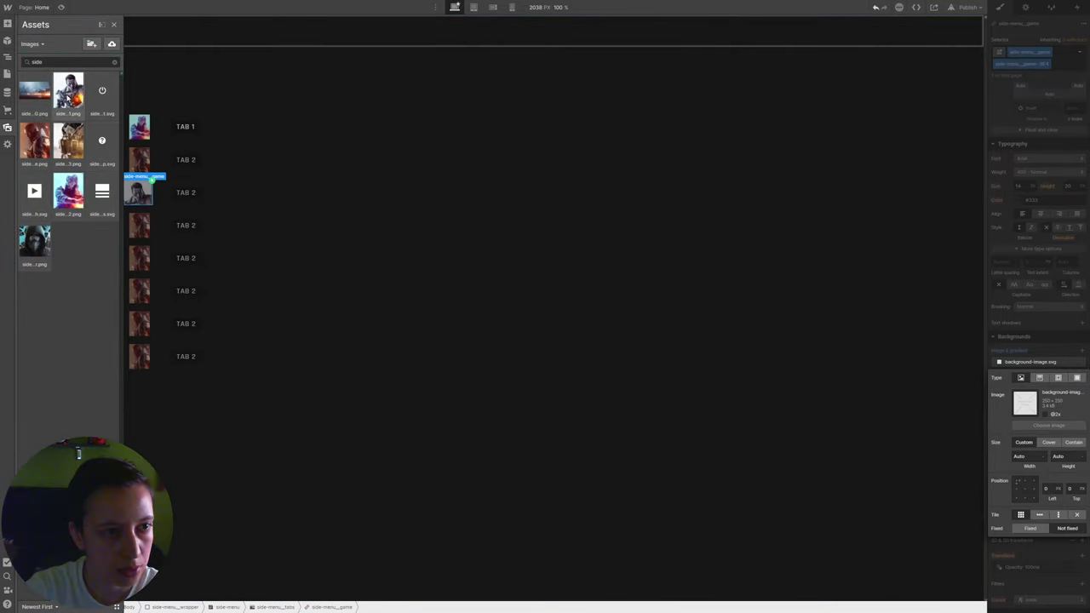
{"action": "left_click", "coordinate": [1067, 444]}
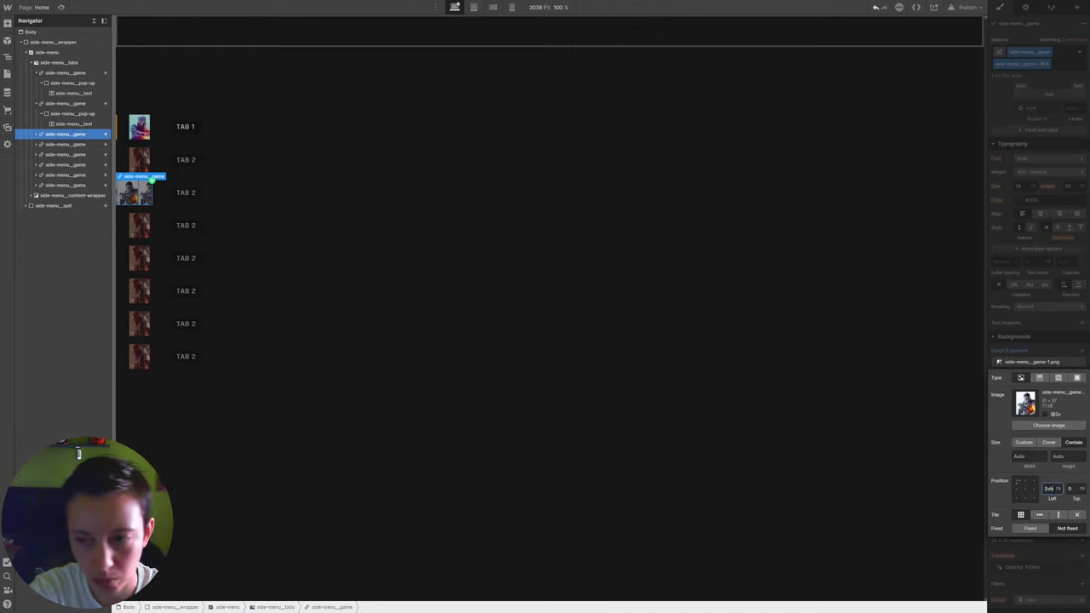
{"action": "key", "text": "BackSpace"}
{"action": "key", "text": "BackSpace"}
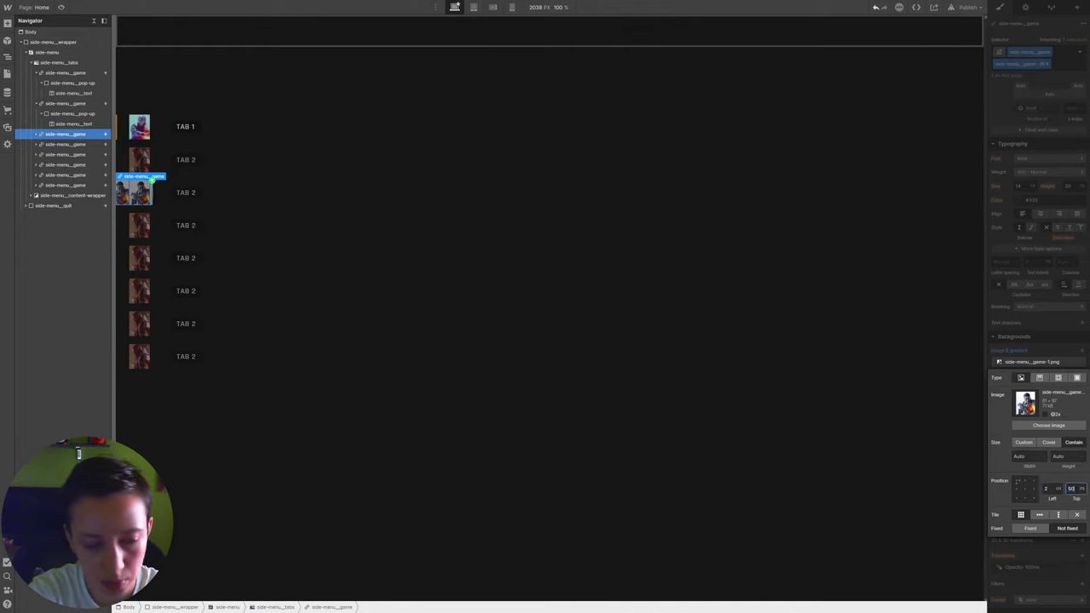
{"action": "left_click", "coordinate": [1076, 516]}
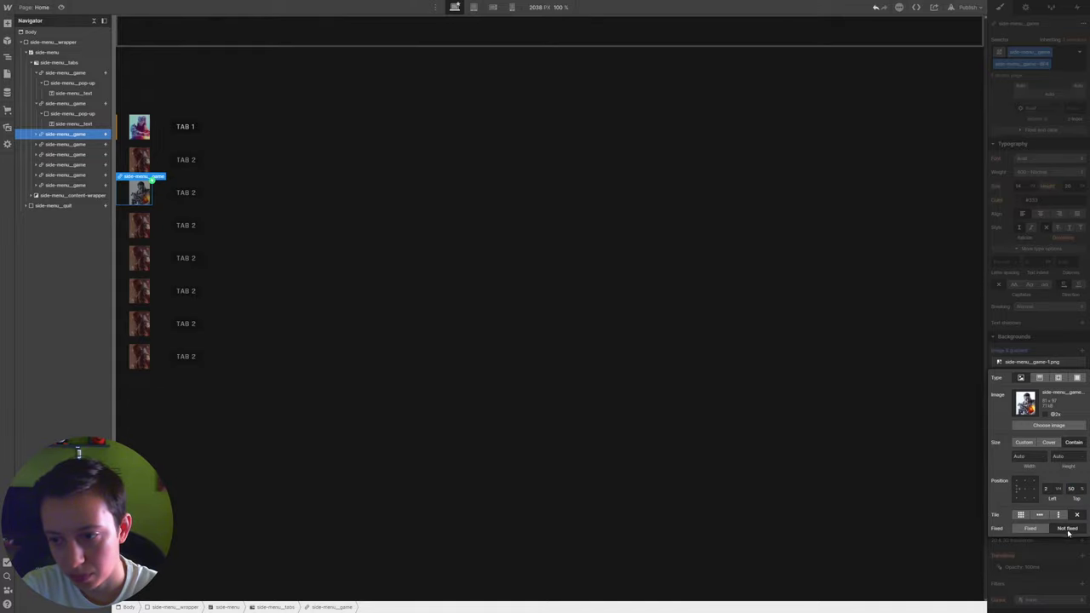
{"action": "left_click", "coordinate": [1018, 360]}
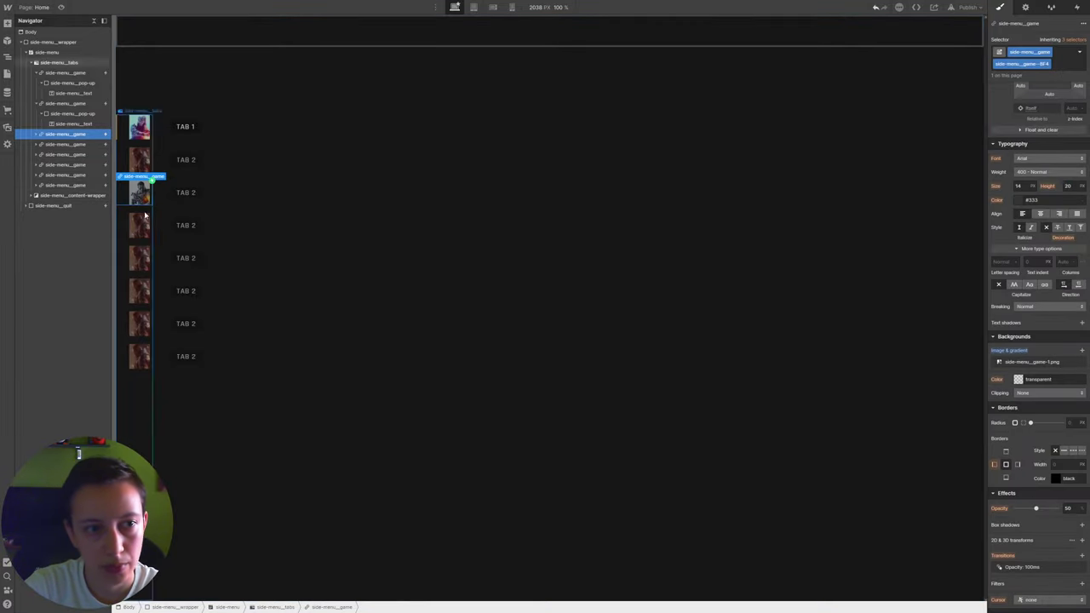
Step through the fourth to seventh tabs, swapping one tab's background for the lines icon
{"action": "key", "text": "Down"}
{"action": "key", "text": "Down"}
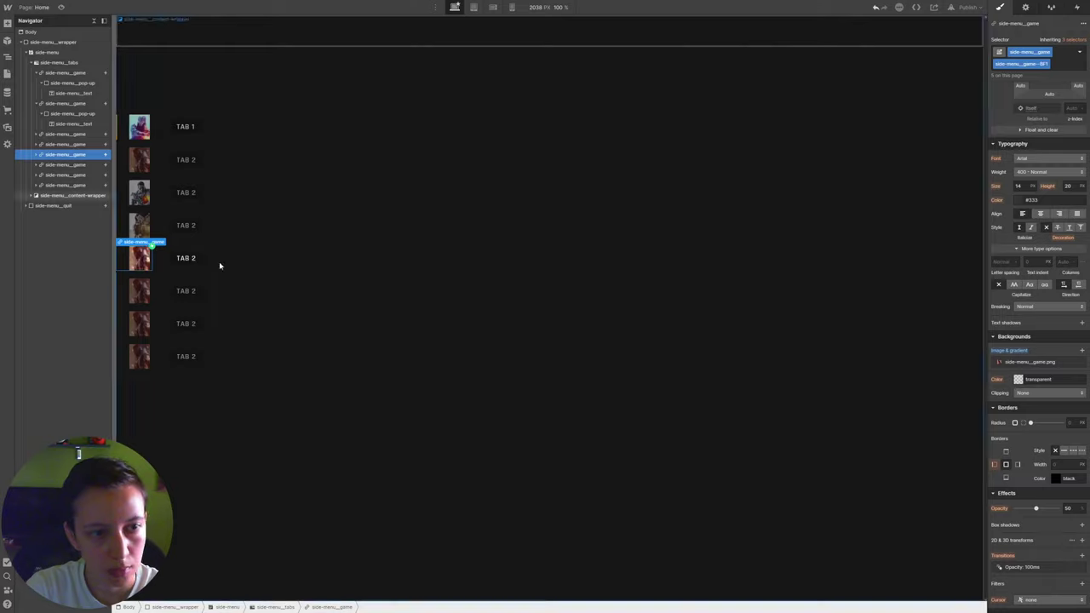
{"action": "left_click", "coordinate": [1024, 362]}
{"action": "left_click", "coordinate": [1021, 362]}
{"action": "key", "text": "Down"}
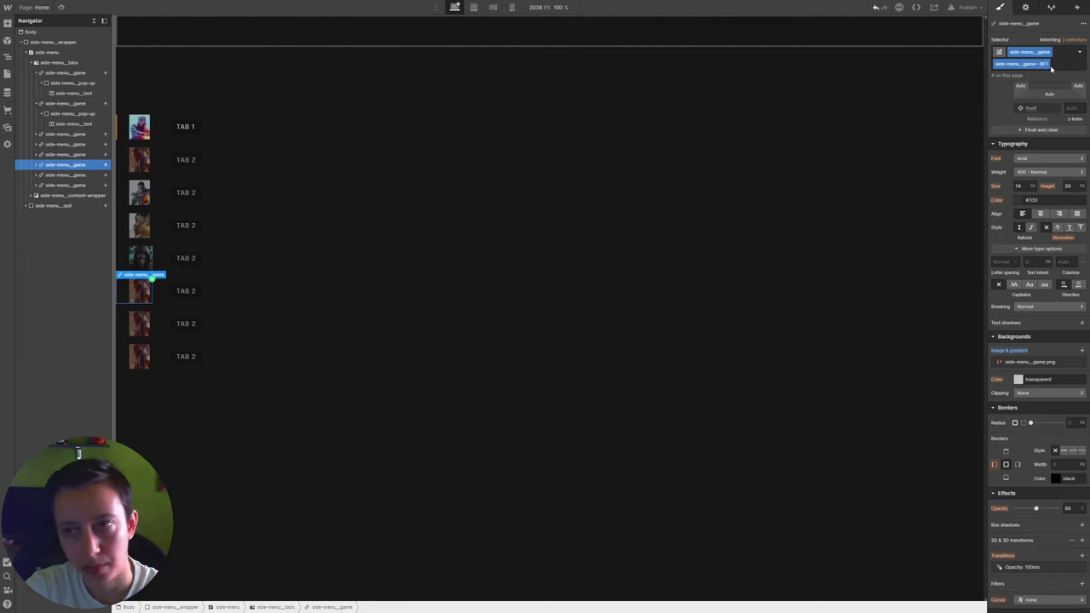
{"action": "key", "text": "Down"}
{"action": "left_click", "coordinate": [1022, 362]}
{"action": "left_click", "coordinate": [1060, 400]}
{"action": "left_click", "coordinate": [1022, 362]}
{"action": "key", "text": "Down"}
{"action": "key", "text": "j"}
{"action": "key", "text": "z"}
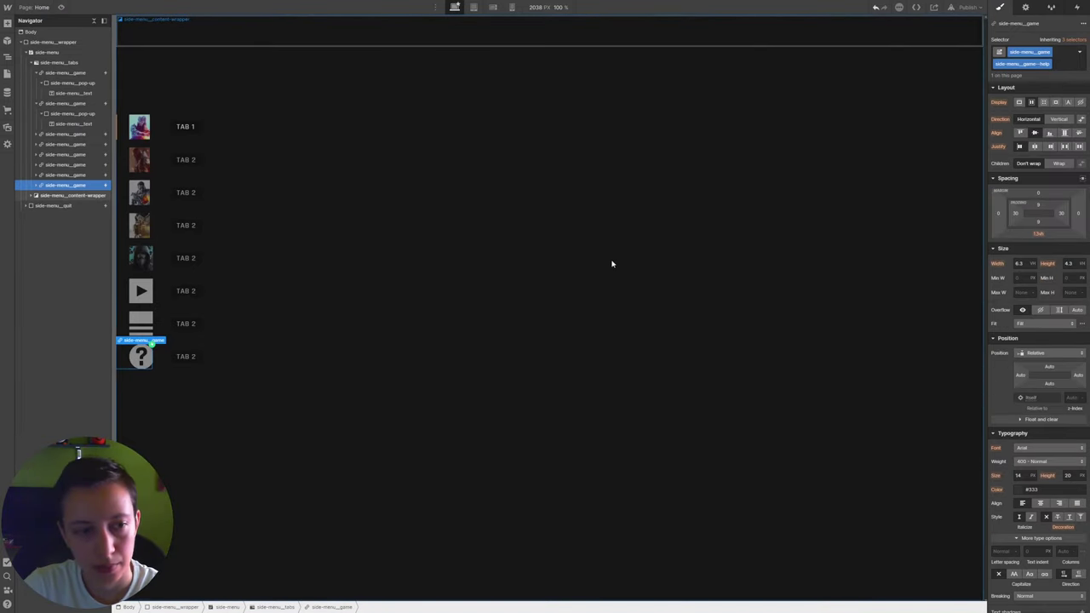
{"action": "key", "text": "Up"}
{"action": "key", "text": "Up"}
{"action": "key", "text": "Up"}
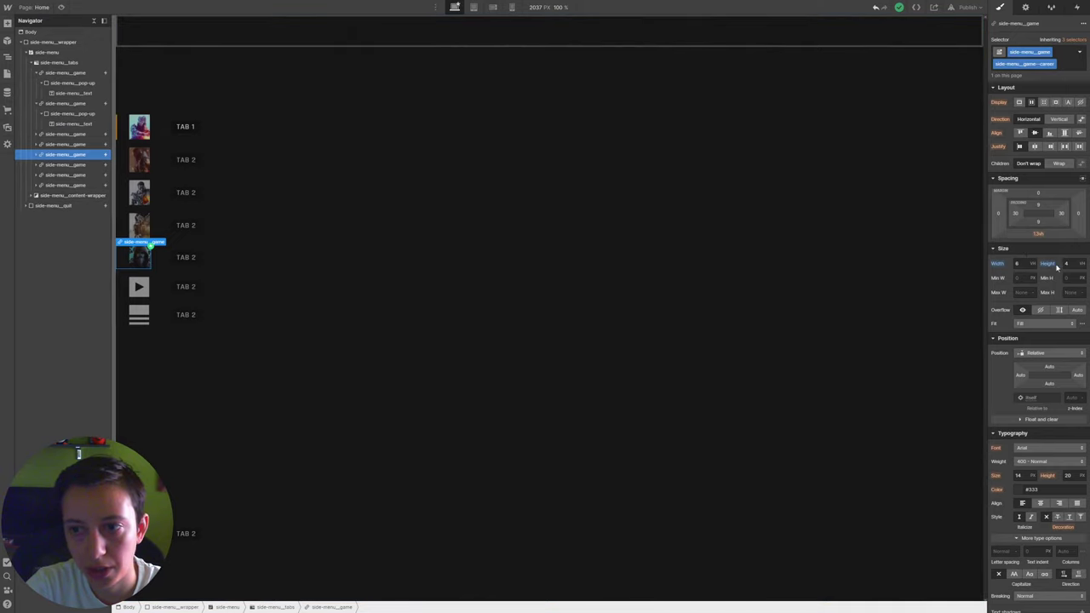
Adjust the play-icon and lines-icon tabs and review the help tab's background image settings
{"action": "left_click", "coordinate": [138, 287]}
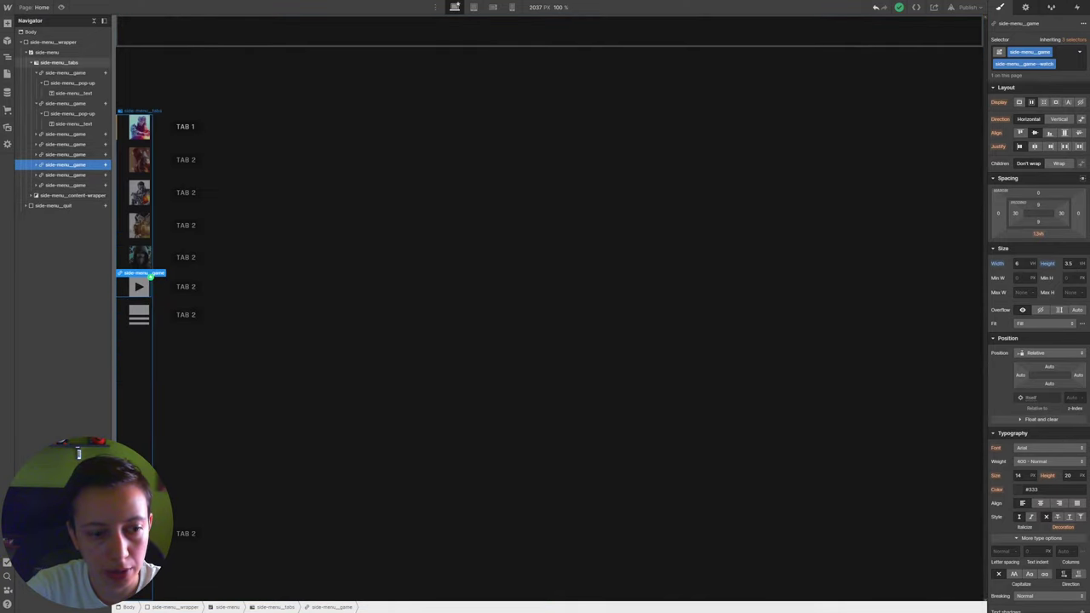
{"action": "left_click", "coordinate": [136, 316]}
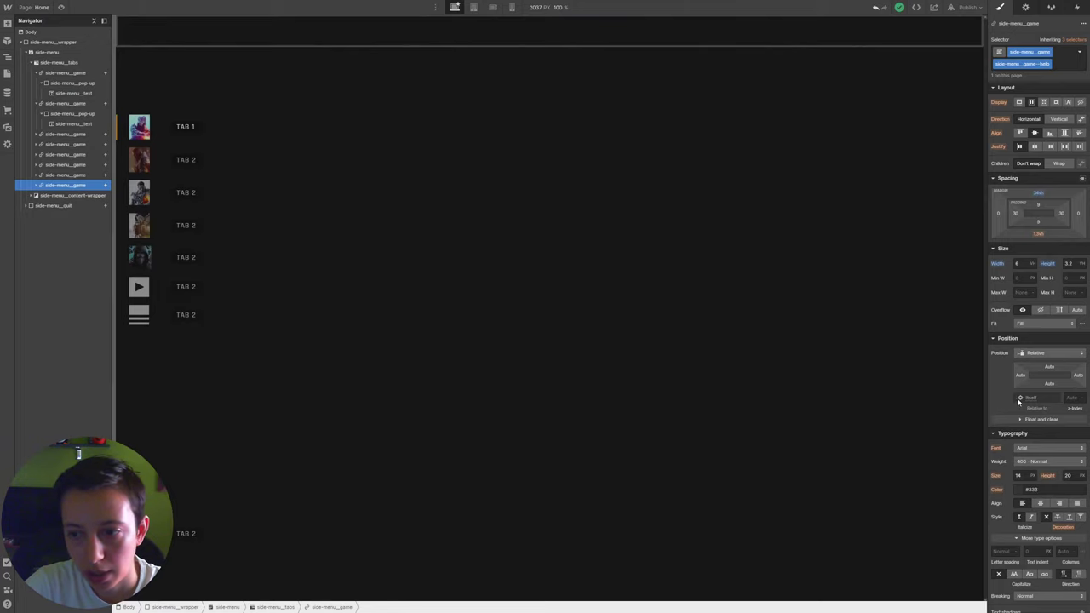
{"action": "scroll", "coordinate": [1021, 448], "scroll_direction": "down", "scroll_amount": 3}
{"action": "left_click", "coordinate": [1023, 441]}
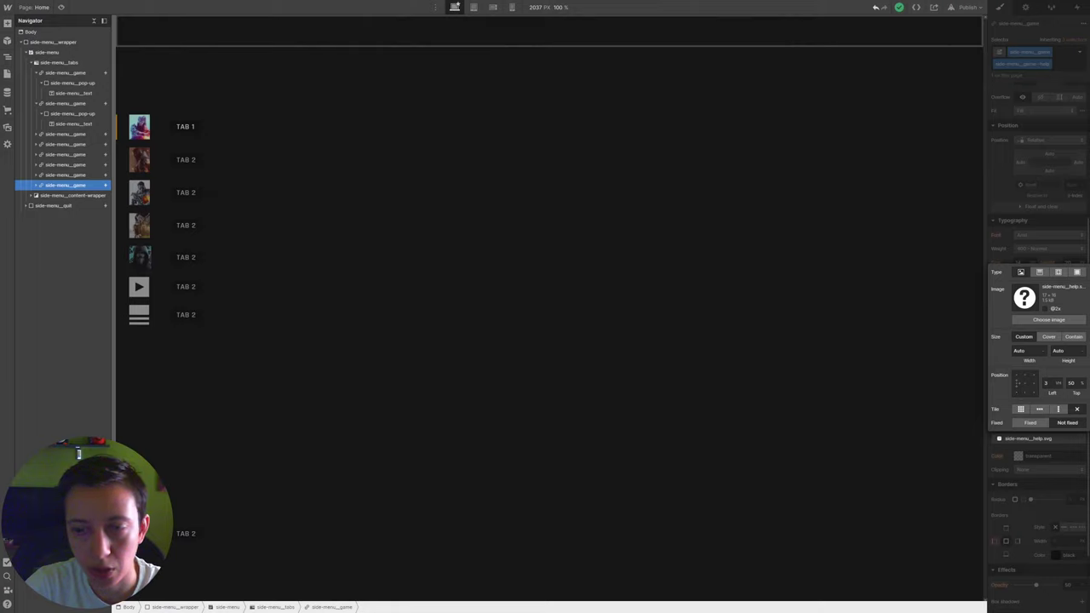
{"action": "key", "text": "Escape"}
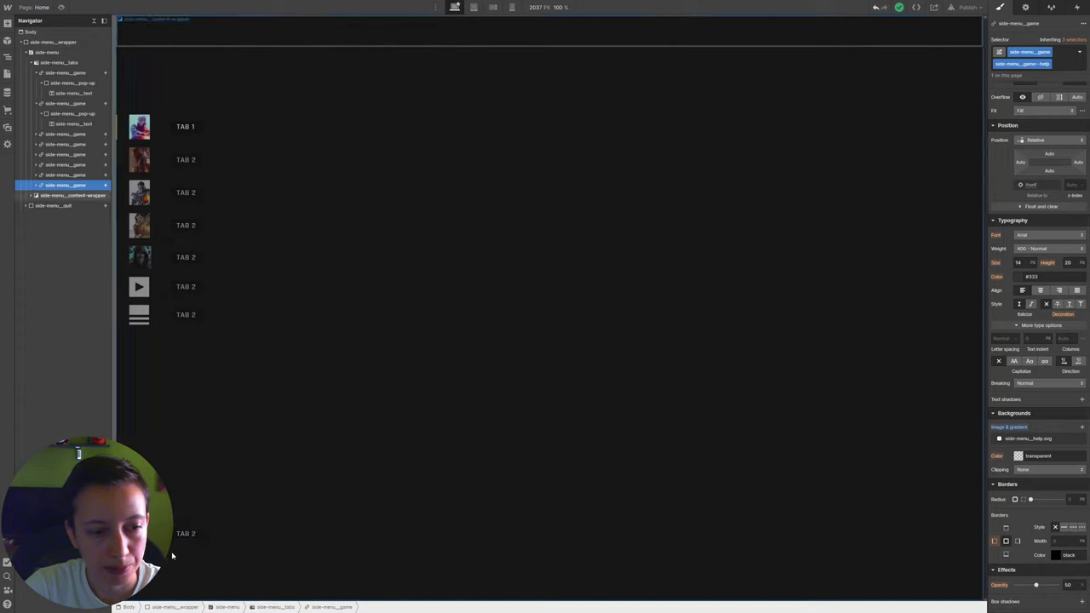
Rename the tab labels to BATTLEFIELD V, CAREER, WATCH and NEWS
{"action": "left_click", "coordinate": [182, 127]}
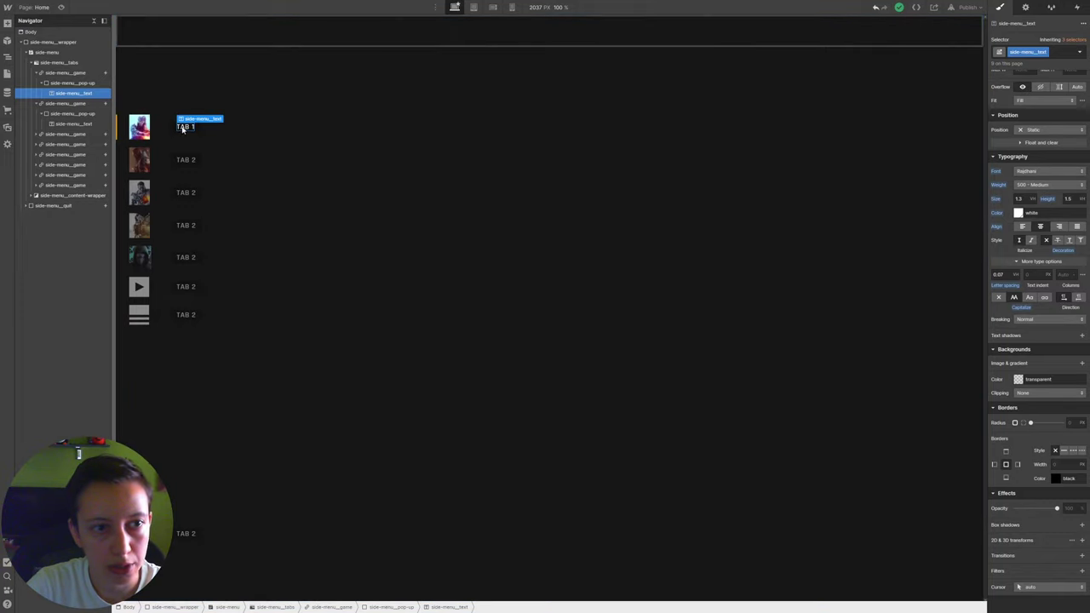
{"action": "double_click", "coordinate": [182, 127]}
{"action": "type", "text": "BATTLEFIELD V"}
{"action": "left_click", "coordinate": [187, 193]}
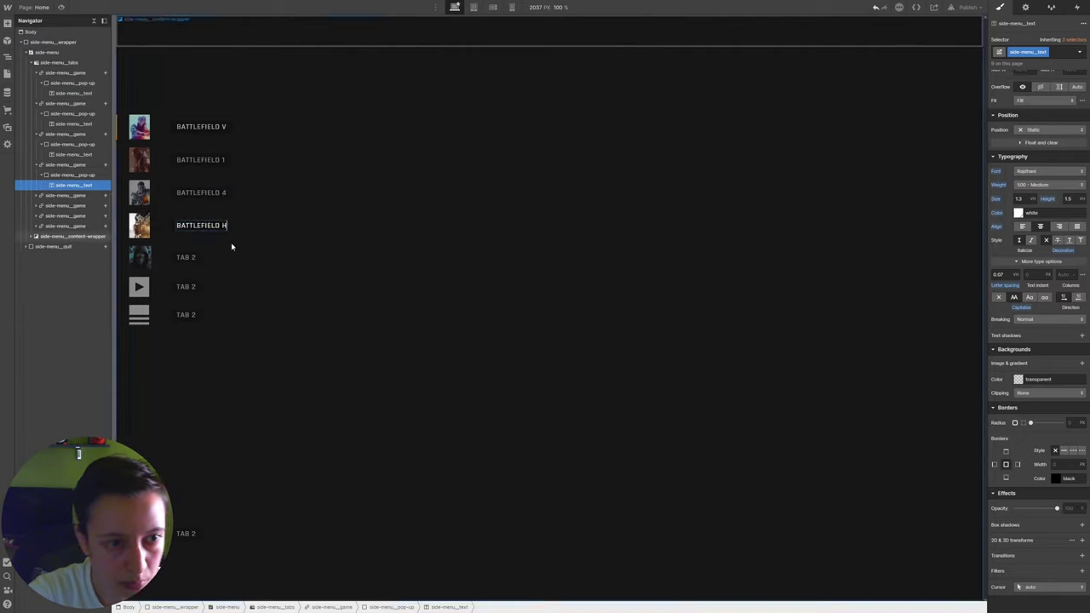
{"action": "type", "text": "CAREERWATCH"}
{"action": "double_click", "coordinate": [185, 314]}
{"action": "type", "text": "NEWS"}
Set the side-menu_pop-up Display to None so the labels are hidden by default
{"action": "left_click", "coordinate": [201, 126]}
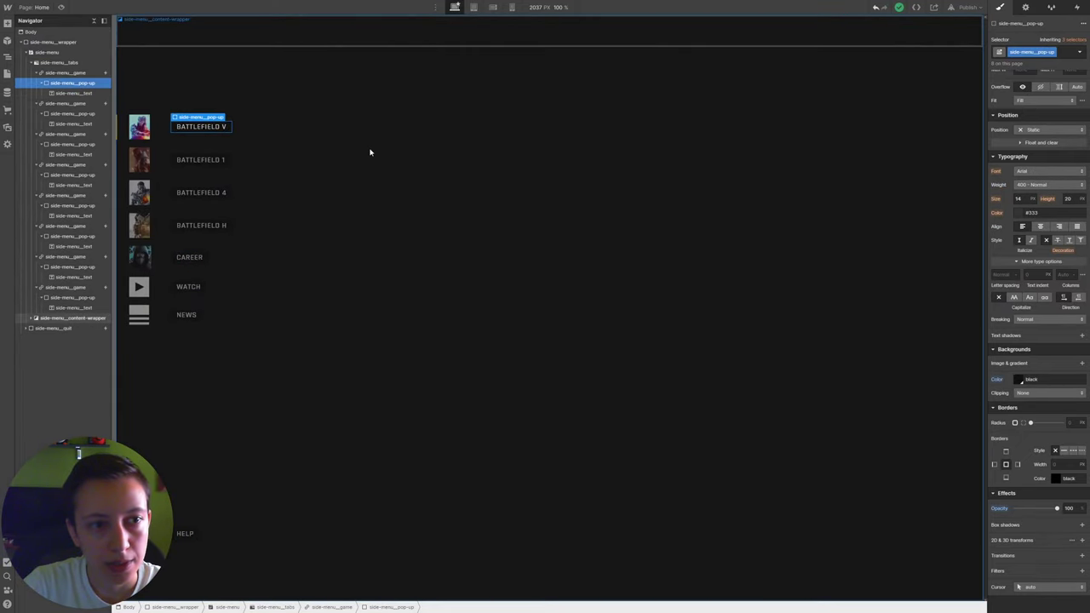
{"action": "scroll", "coordinate": [995, 217], "scroll_direction": "up", "scroll_amount": 3}
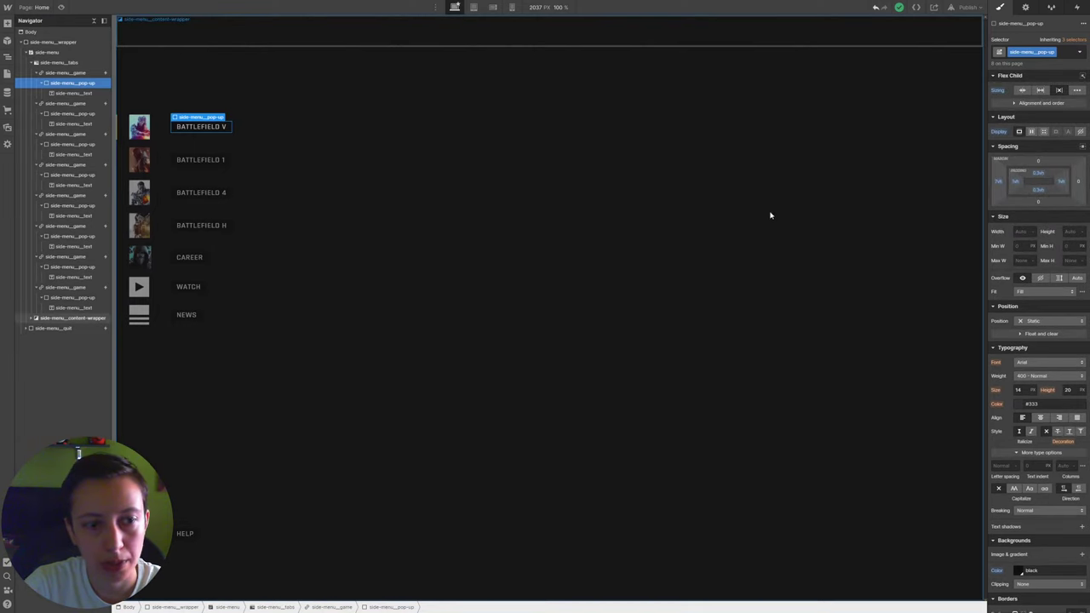
{"action": "scroll", "coordinate": [1012, 515], "scroll_direction": "down", "scroll_amount": 3}
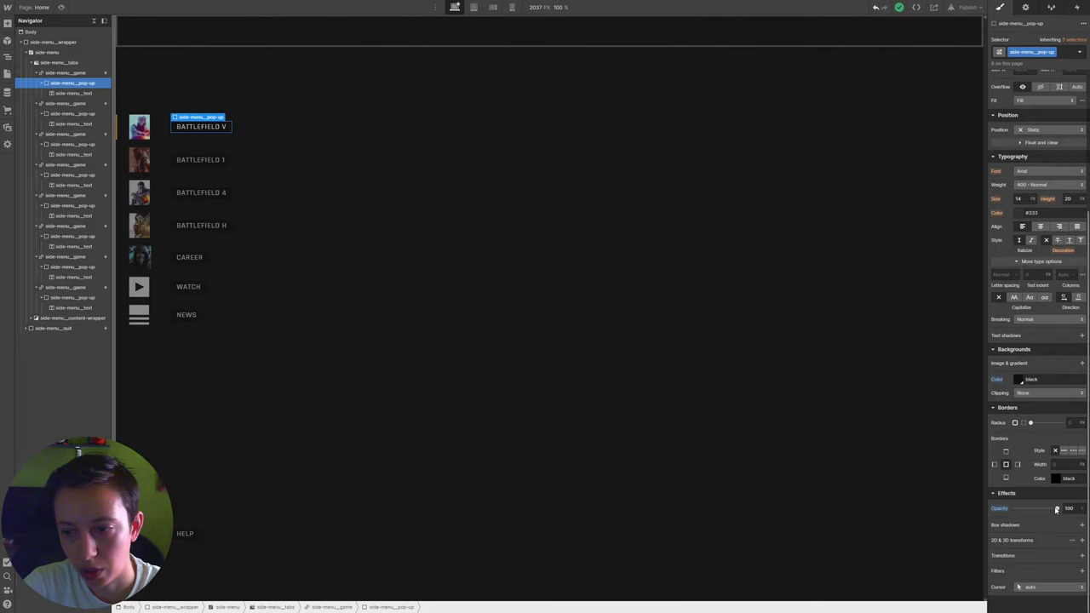
{"action": "left_click_drag", "start_coordinate": [1057, 507], "coordinate": [1015, 509]}
{"action": "scroll", "coordinate": [1008, 334], "scroll_direction": "up", "scroll_amount": 5}
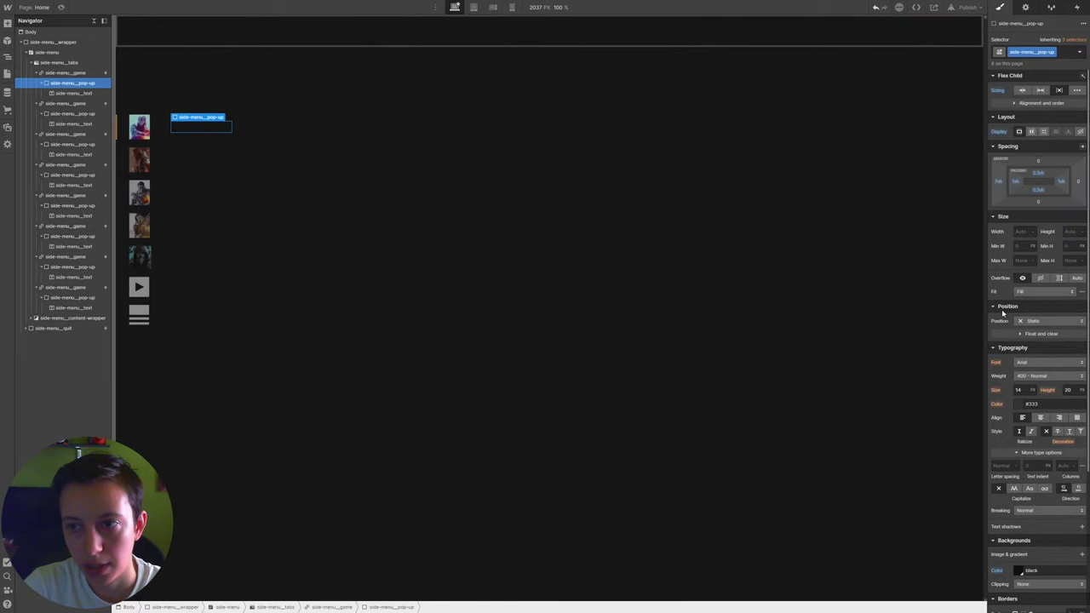
{"action": "left_click", "coordinate": [1081, 132]}
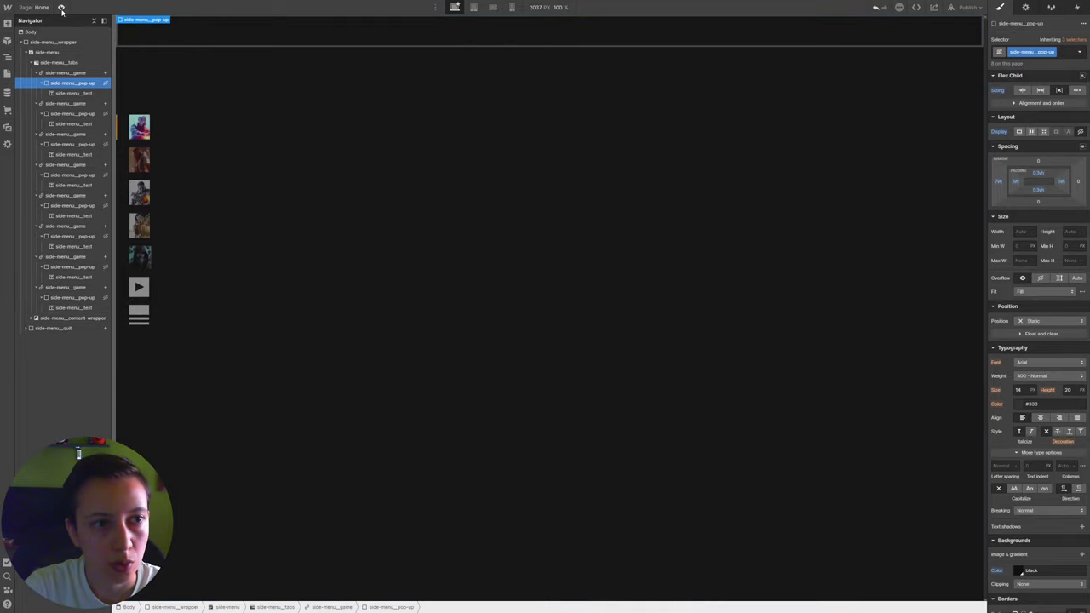
{"action": "left_click", "coordinate": [61, 8]}
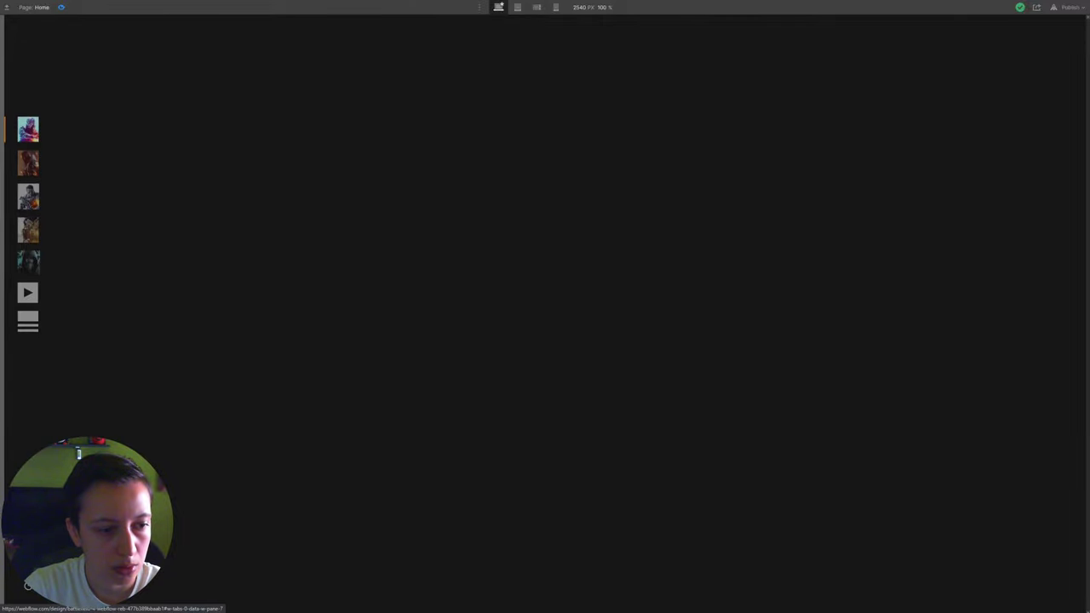
{"action": "left_click", "coordinate": [37, 166]}
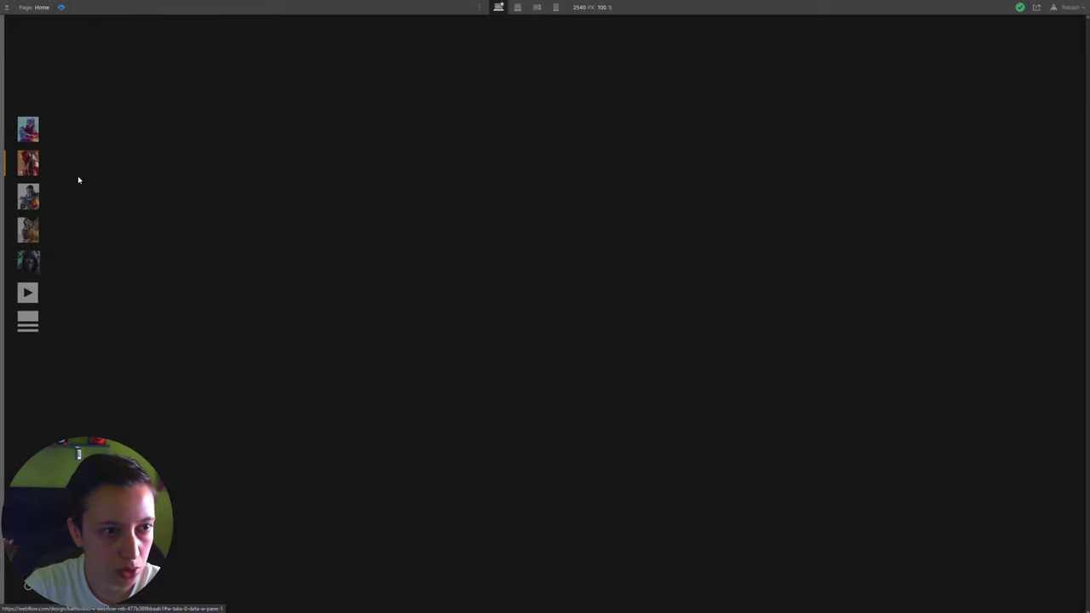
{"action": "key", "text": "ctrl+shift+p"}
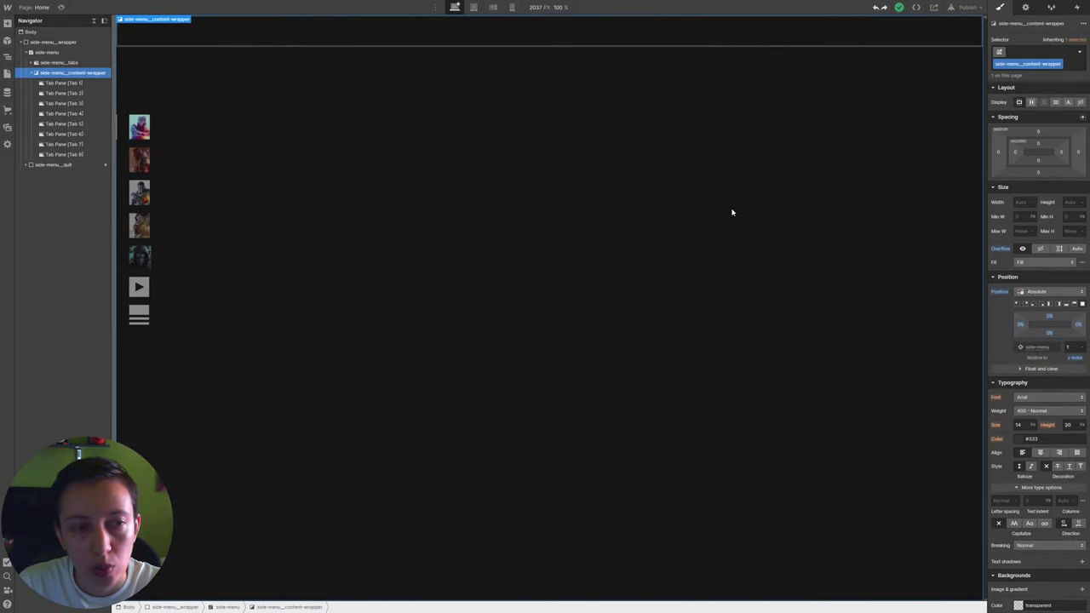
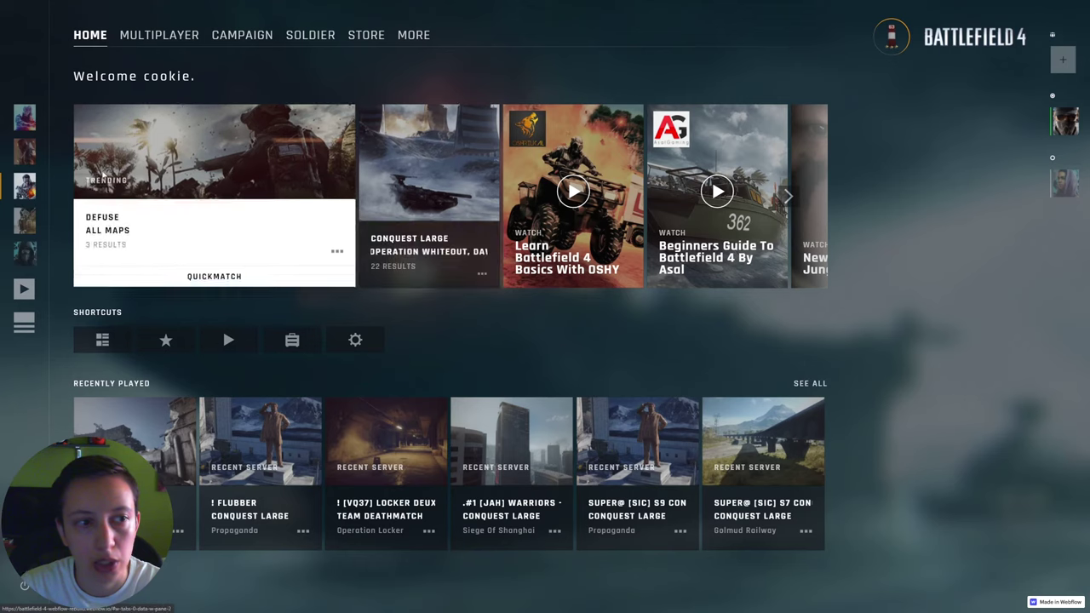
Switch the launcher between game pages, ending back on the Battlefield 4 dashboard
{"action": "left_click", "coordinate": [25, 152]}
{"action": "left_click", "coordinate": [25, 116]}
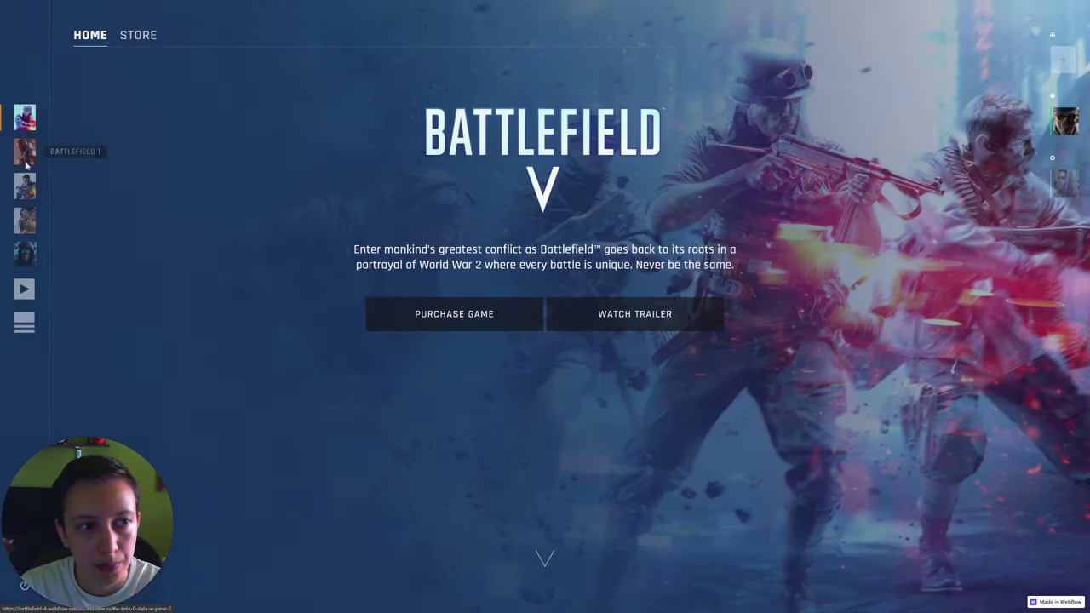
{"action": "left_click", "coordinate": [25, 185]}
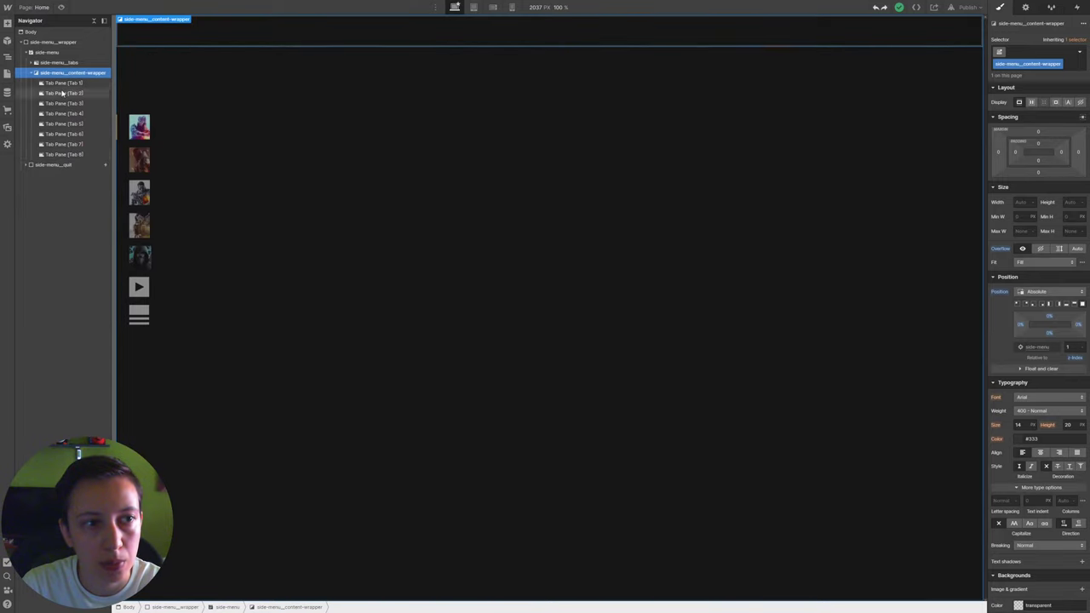
Give the first tab pane a new class named side-menu__content
{"action": "left_click", "coordinate": [65, 82]}
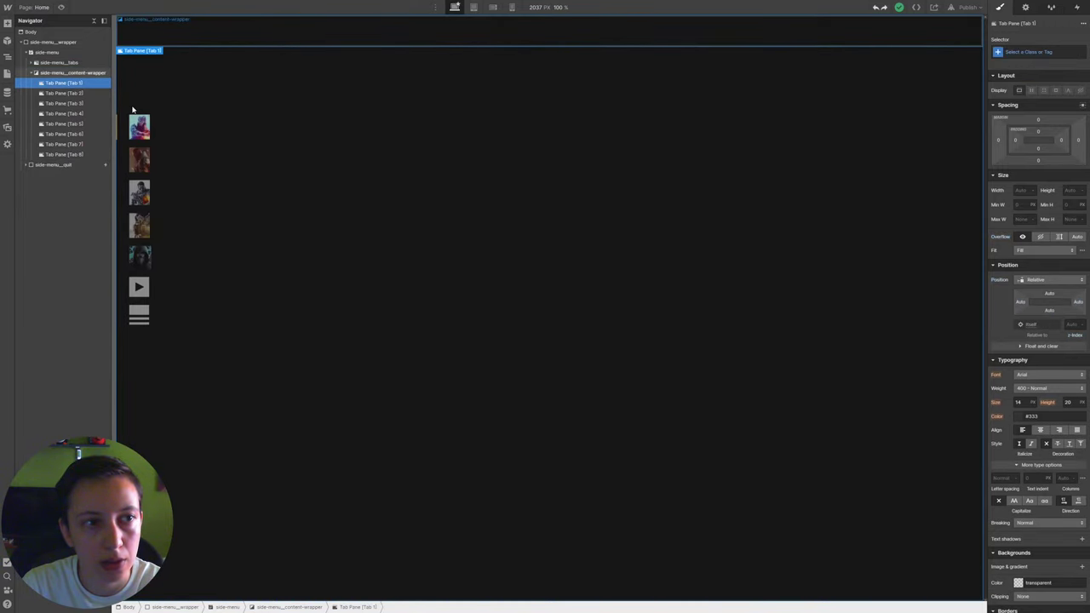
{"action": "left_click", "coordinate": [1032, 52]}
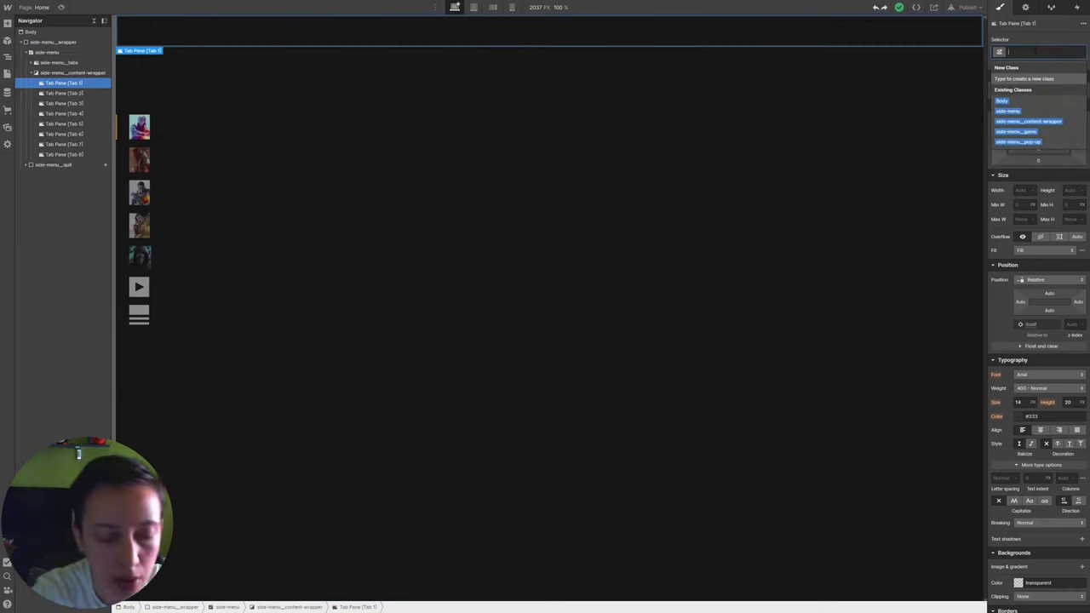
{"action": "type", "text": "si"}
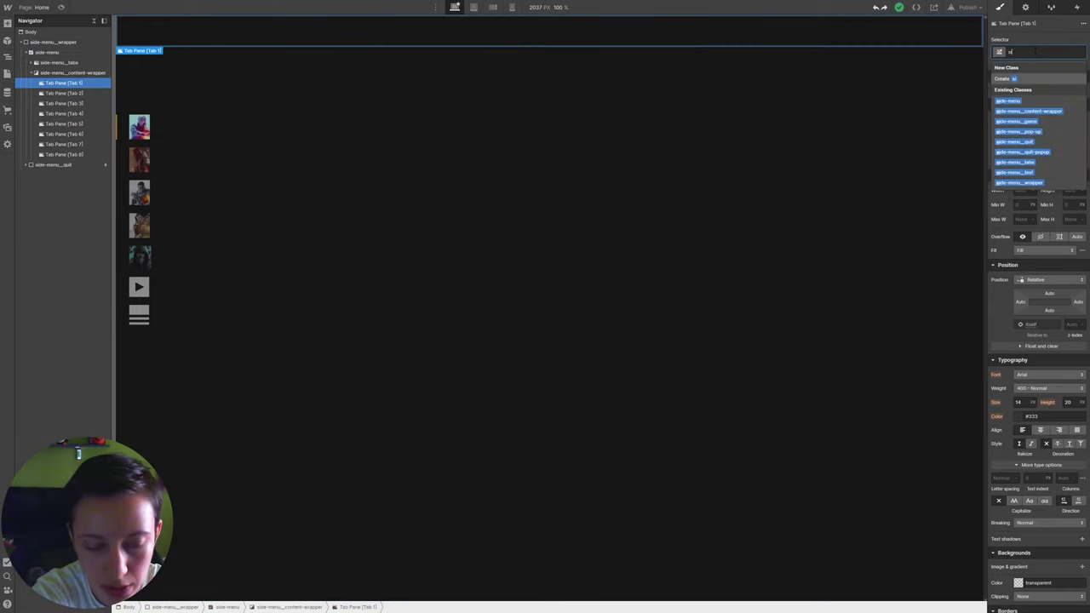
{"action": "type", "text": "de-menu__"}
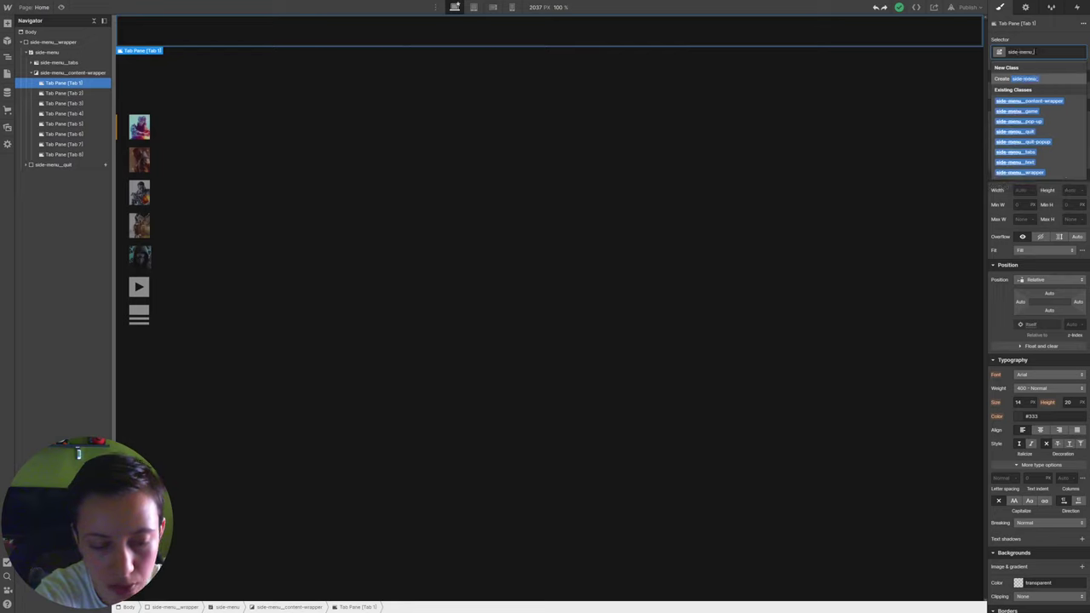
{"action": "type", "text": "content"}
{"action": "key", "text": "Return"}
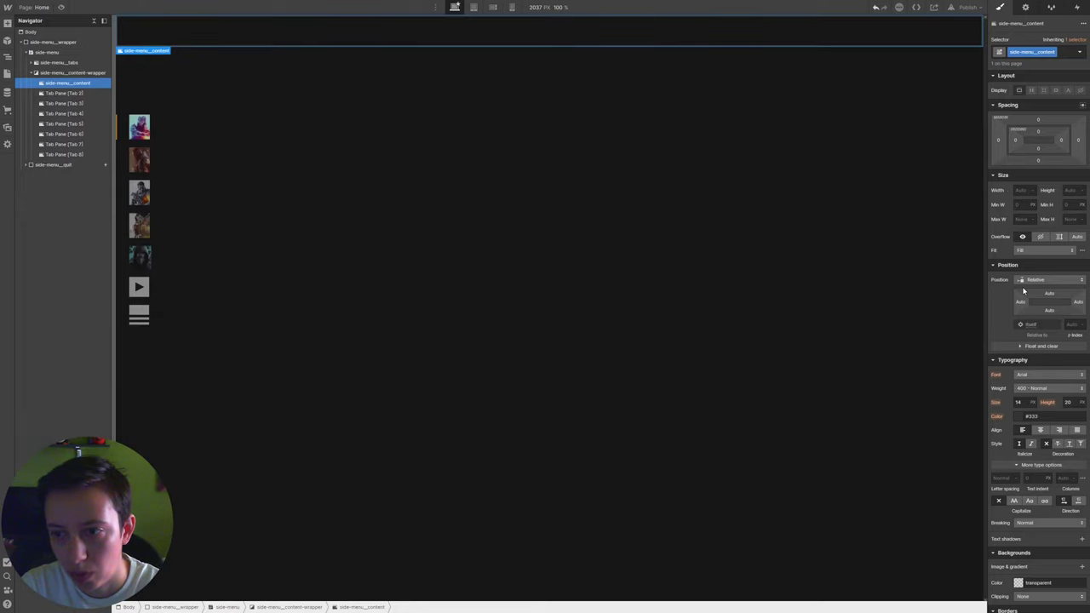
Set side-menu__content's top and bottom position offsets to 0
{"action": "left_click", "coordinate": [1021, 304]}
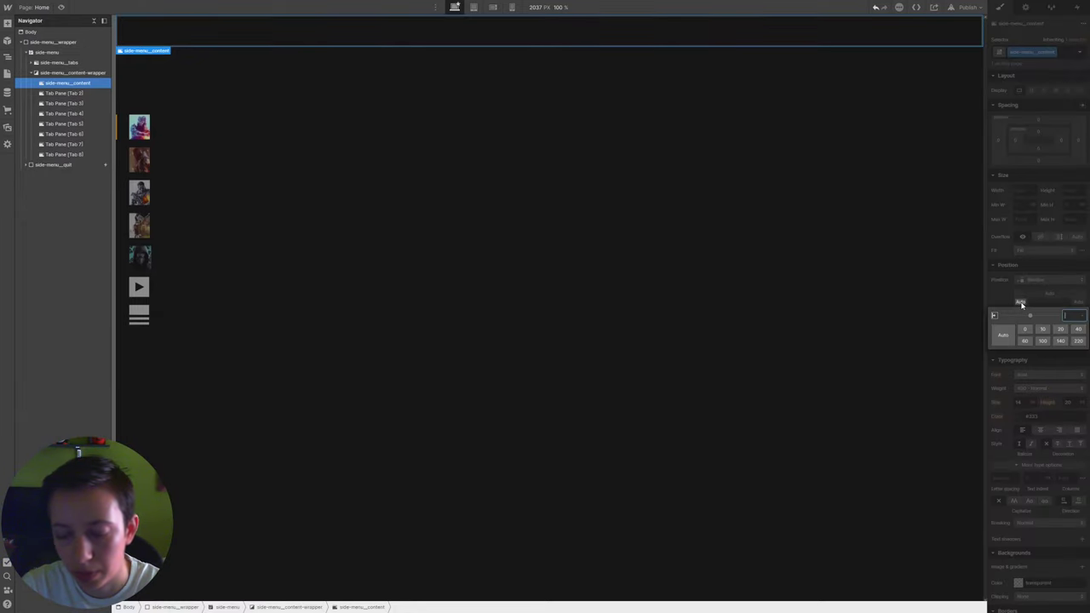
{"action": "left_click", "coordinate": [1021, 304]}
{"action": "left_click", "coordinate": [1047, 294]}
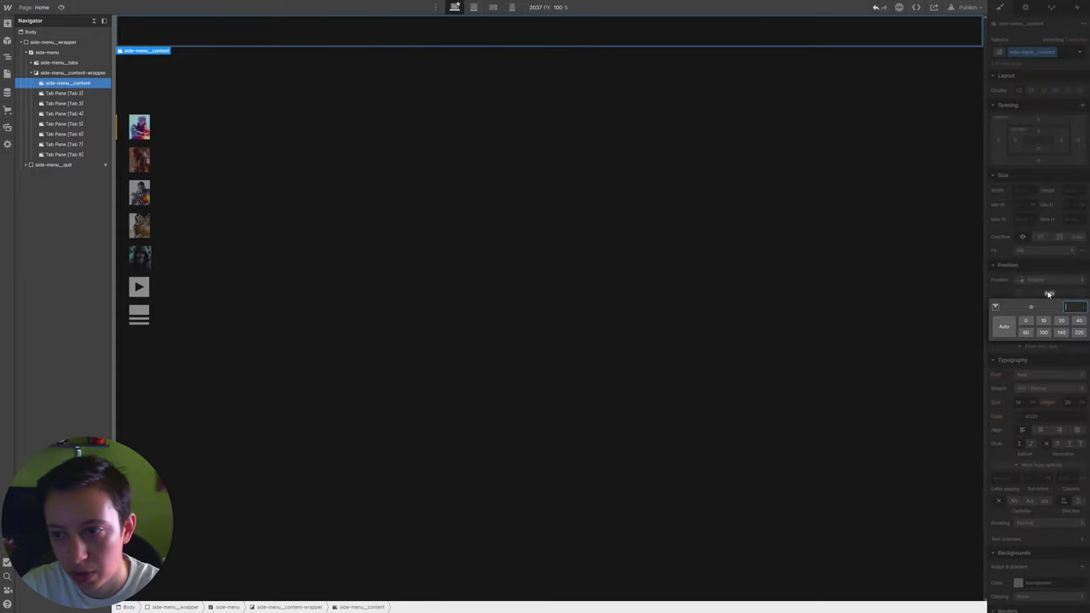
{"action": "left_click", "coordinate": [1044, 296]}
{"action": "left_click", "coordinate": [1044, 298]}
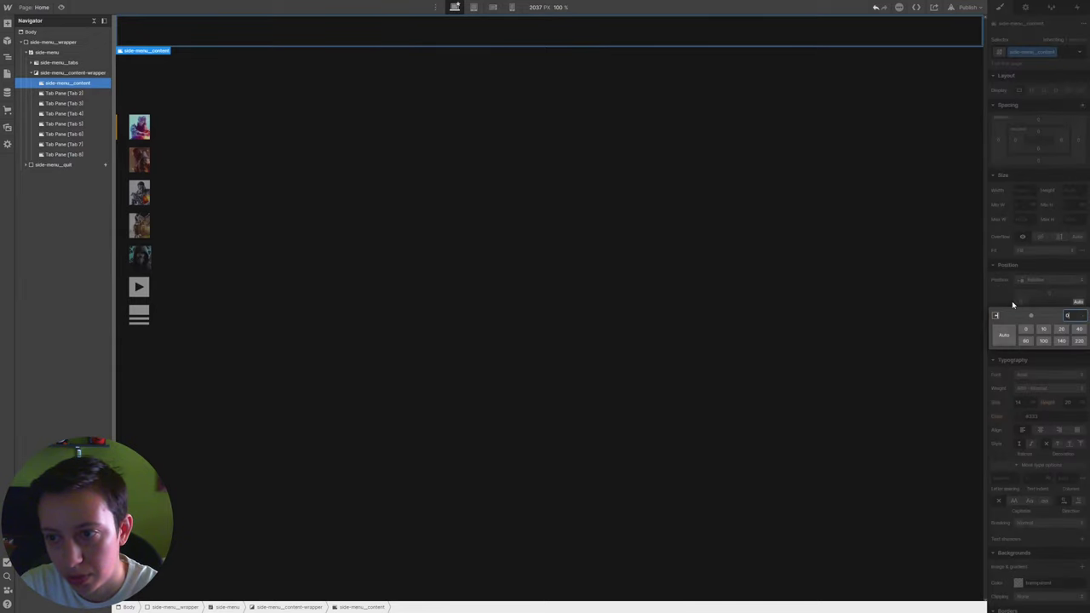
{"action": "type", "text": "0"}
{"action": "key", "text": "Return"}
{"action": "left_click", "coordinate": [1046, 310]}
{"action": "type", "text": "0"}
{"action": "key", "text": "Return"}
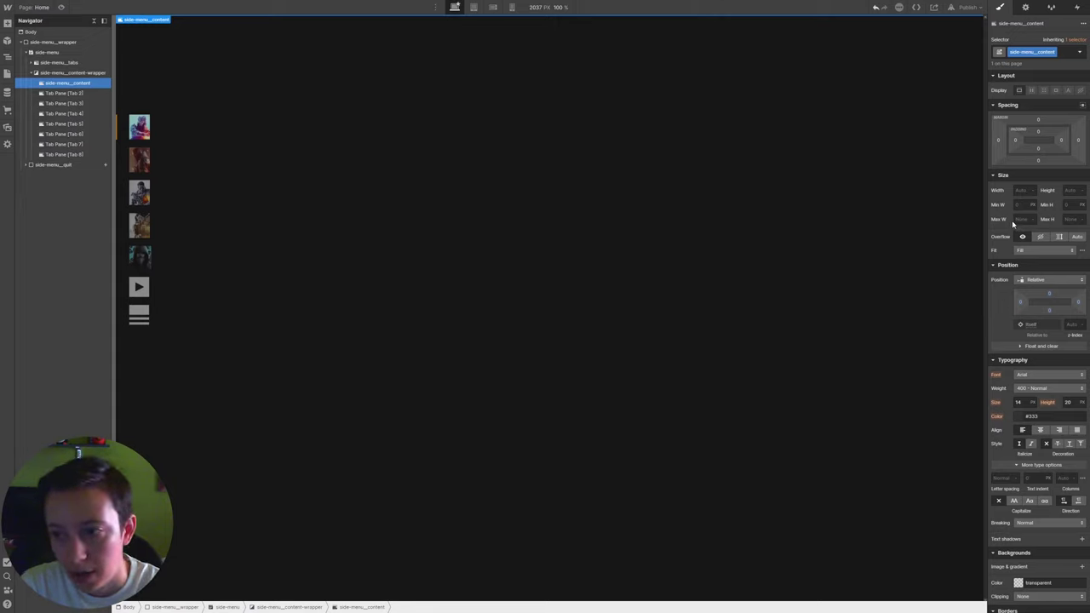
Size side-menu__content to 100vw wide by 100vh tall
{"action": "left_click", "coordinate": [1022, 190]}
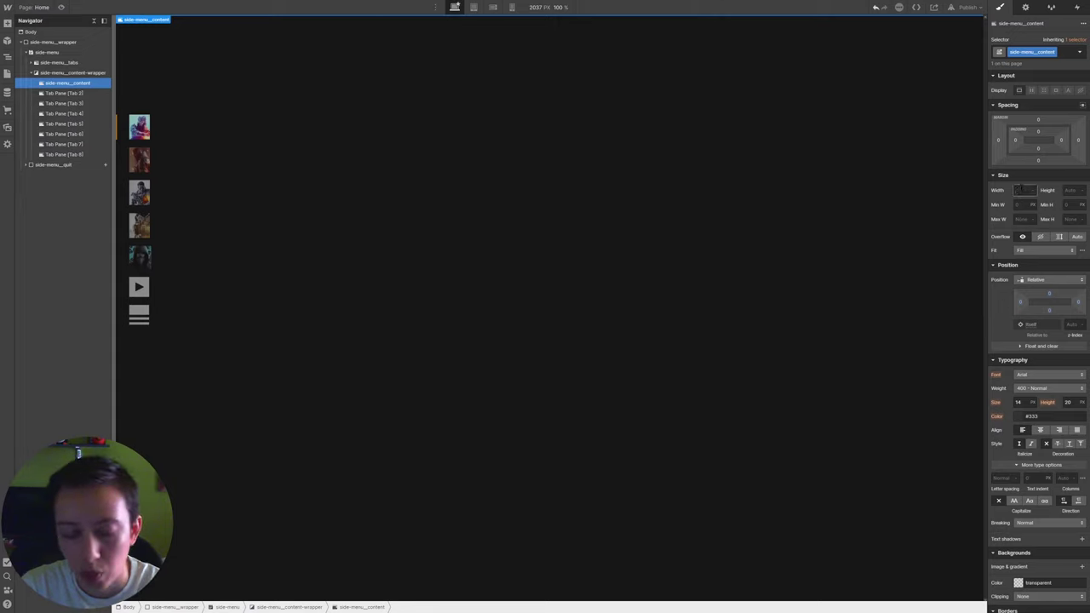
{"action": "type", "text": "100"}
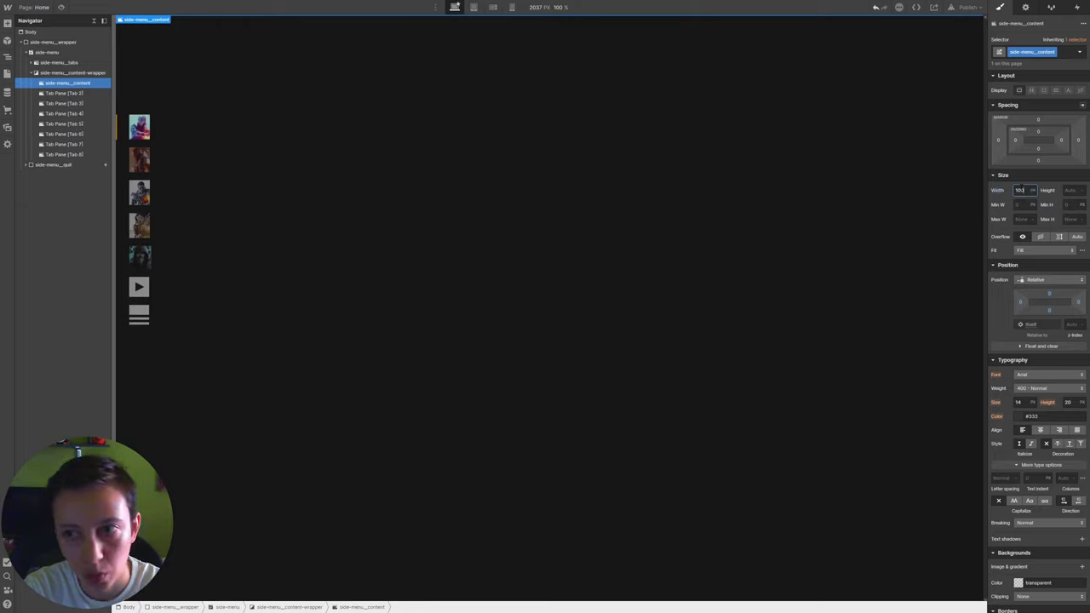
{"action": "key", "text": "Tab"}
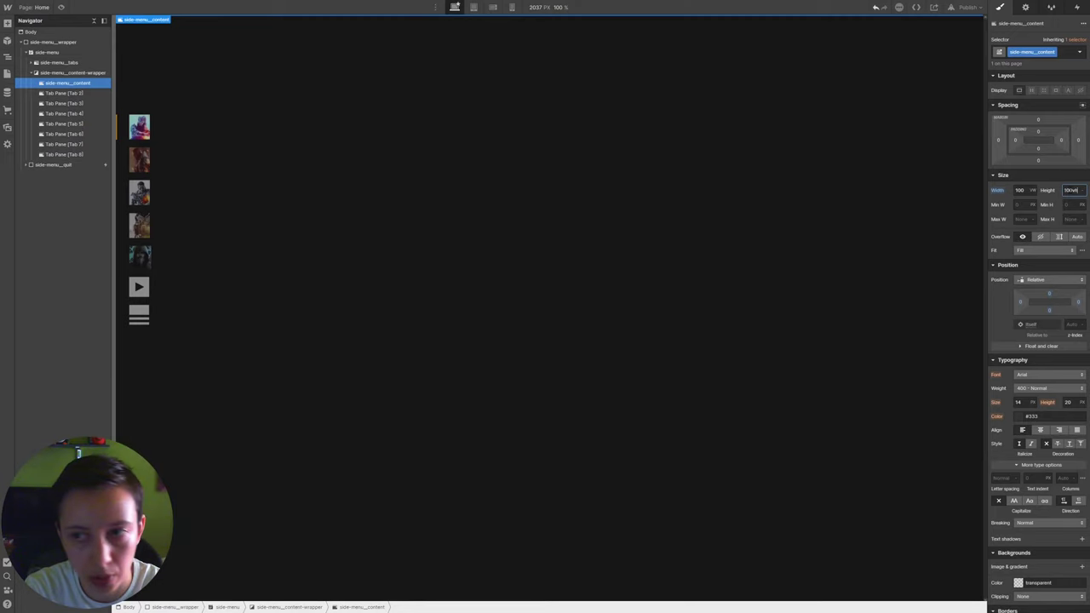
{"action": "key", "text": "Return"}
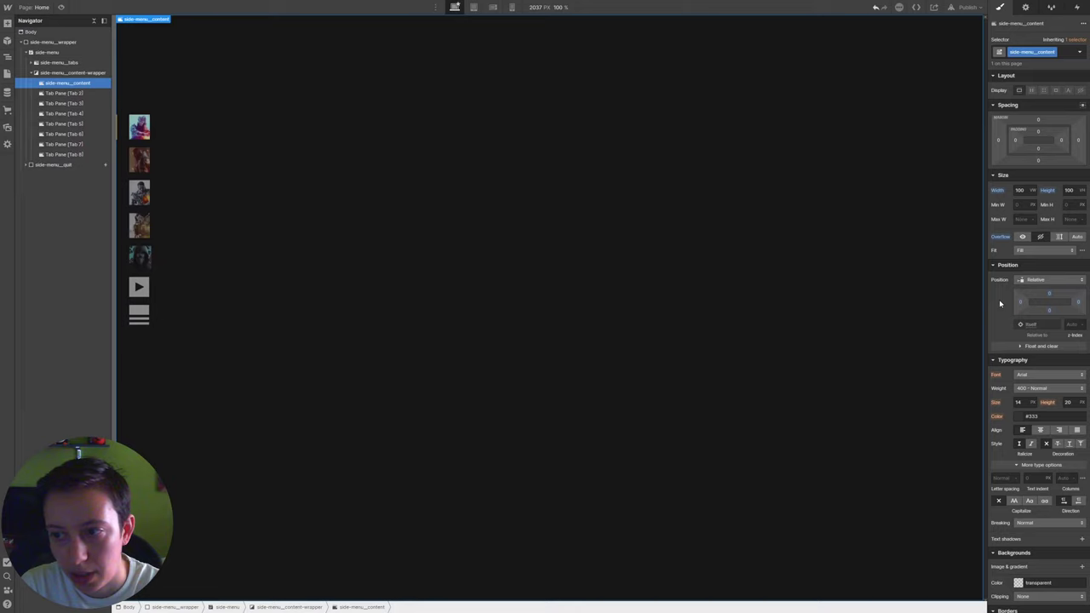
Pad side-menu__content with 12vh left, 4vh top and 6vh bottom
{"action": "left_click", "coordinate": [1015, 141]}
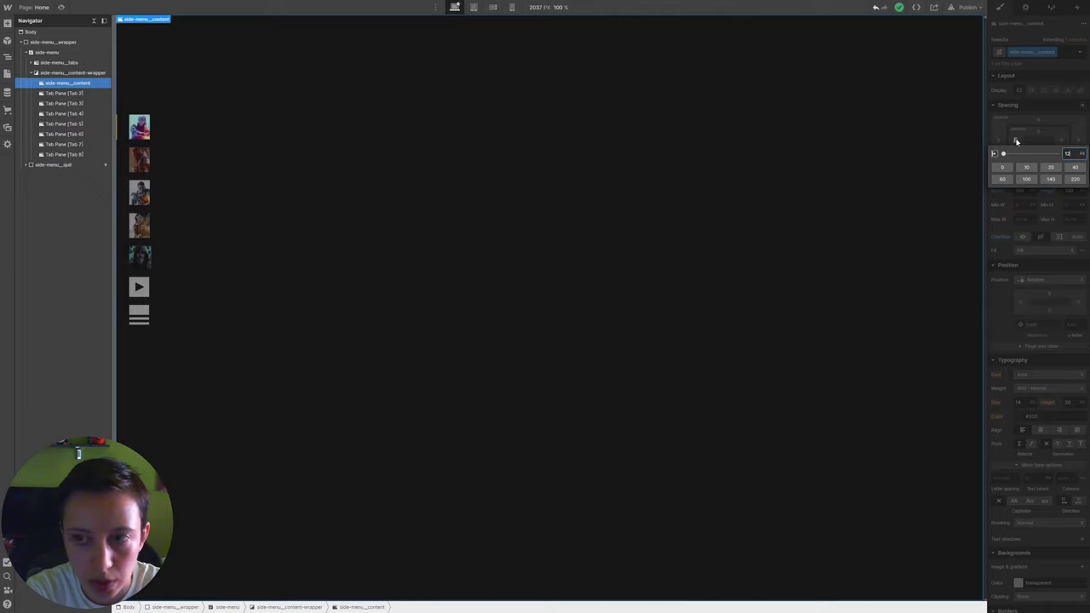
{"action": "type", "text": "12vh"}
{"action": "key", "text": "Return"}
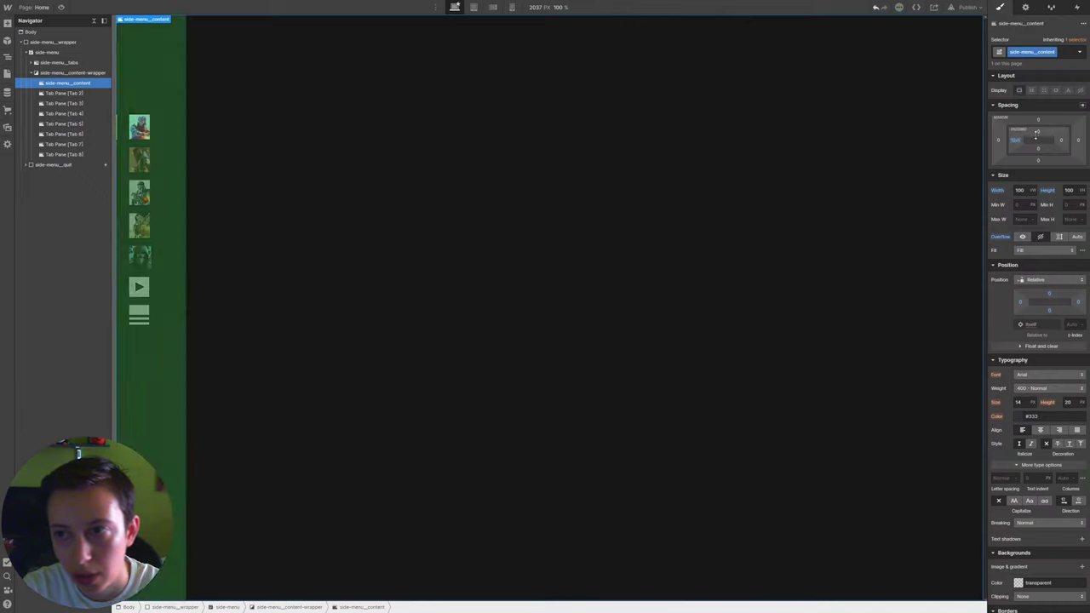
{"action": "left_click", "coordinate": [1039, 133]}
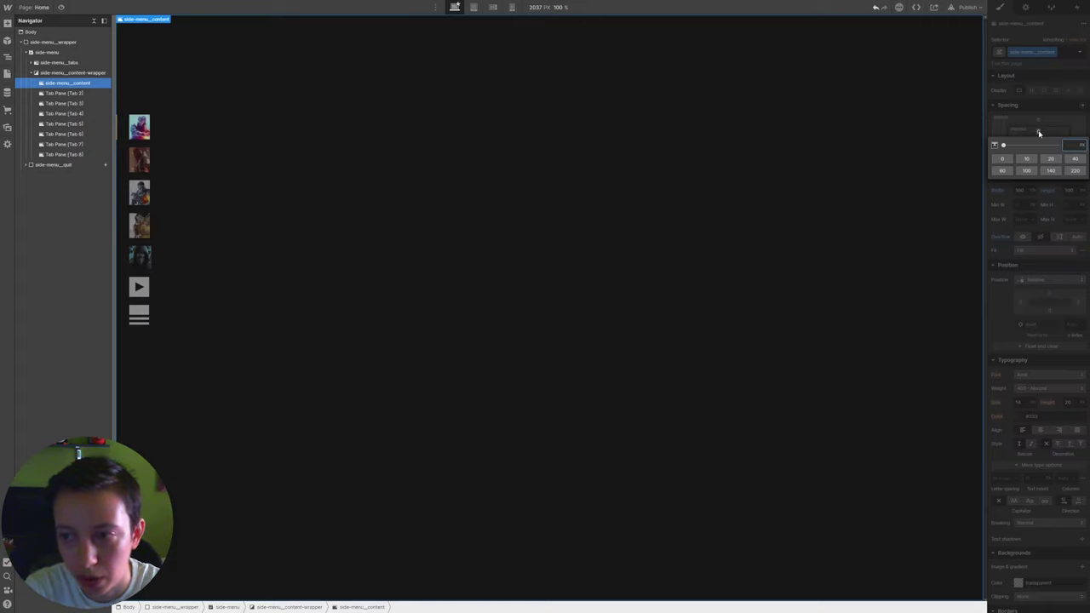
{"action": "type", "text": "4vh"}
{"action": "key", "text": "Return"}
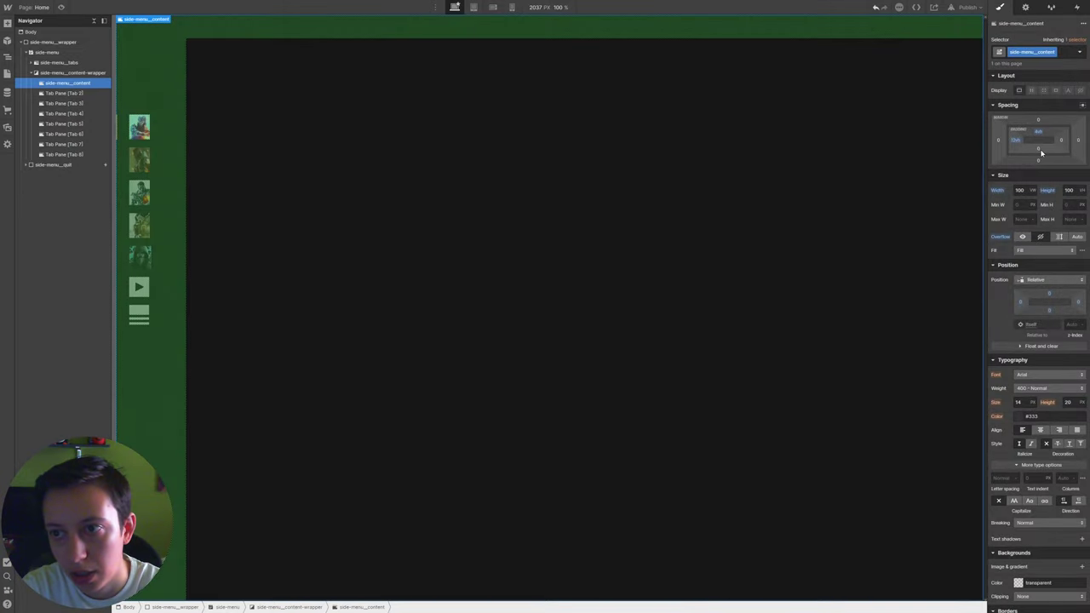
{"action": "left_click", "coordinate": [1039, 151]}
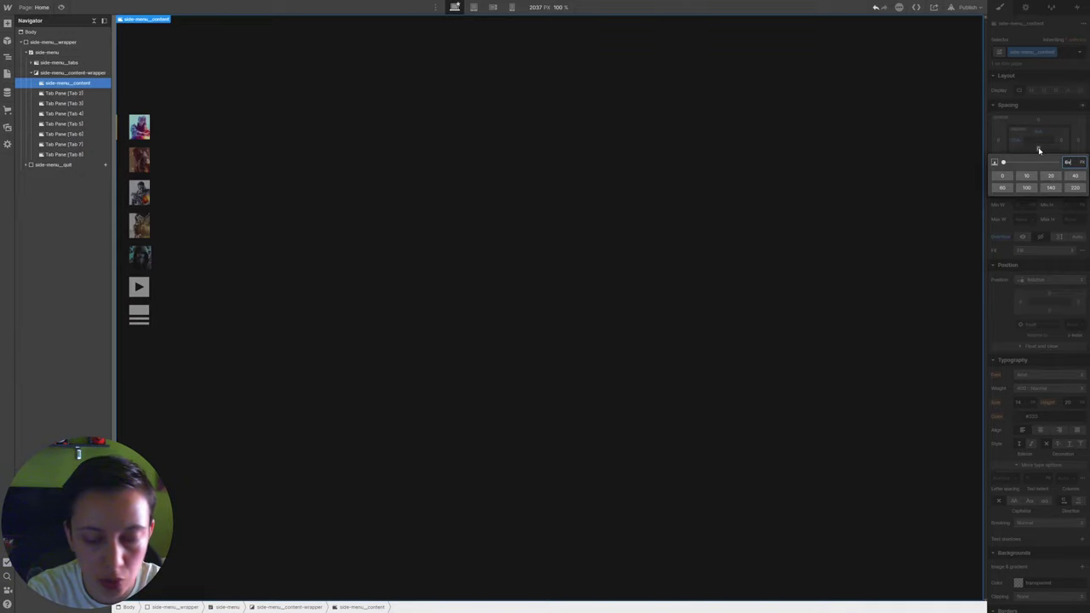
{"action": "key", "text": "Return"}
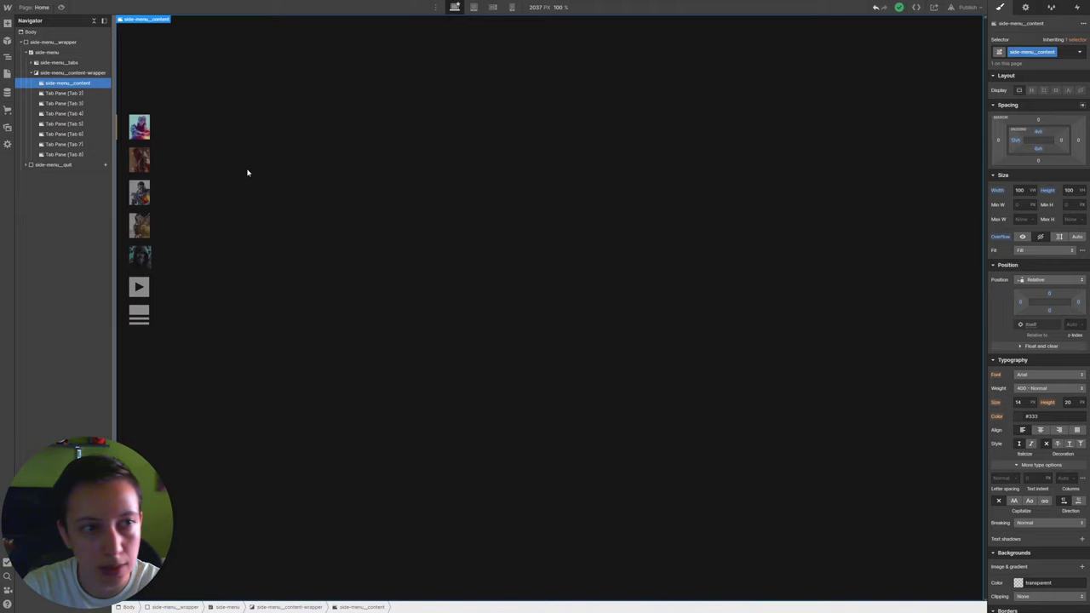
Apply the existing side-menu__content class to the second and third tab panes
{"action": "left_click", "coordinate": [201, 106]}
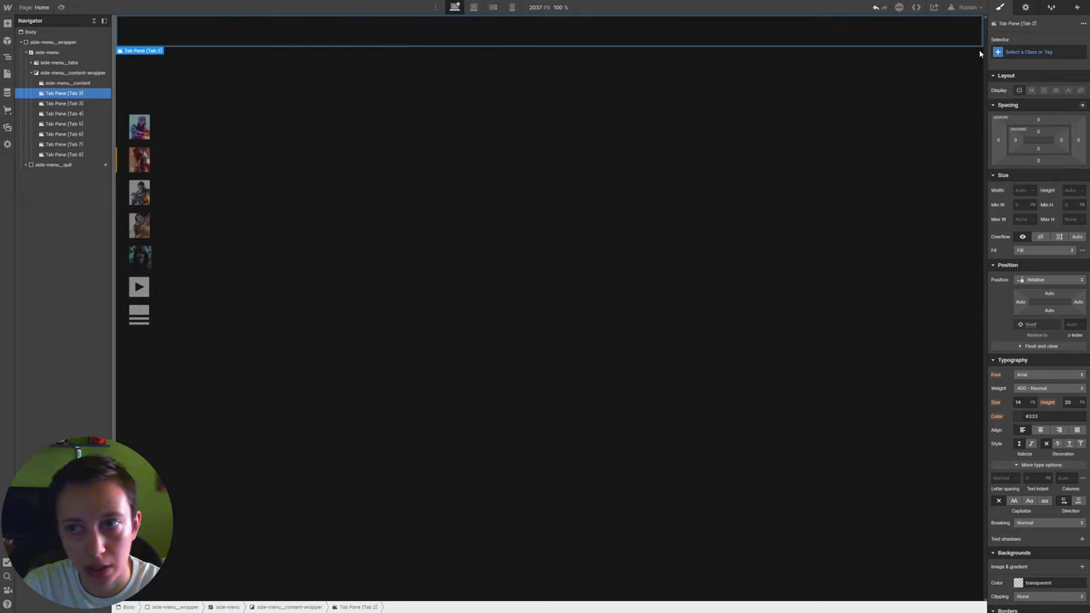
{"action": "left_click", "coordinate": [1030, 52]}
{"action": "type", "text": "side-menu_content"}
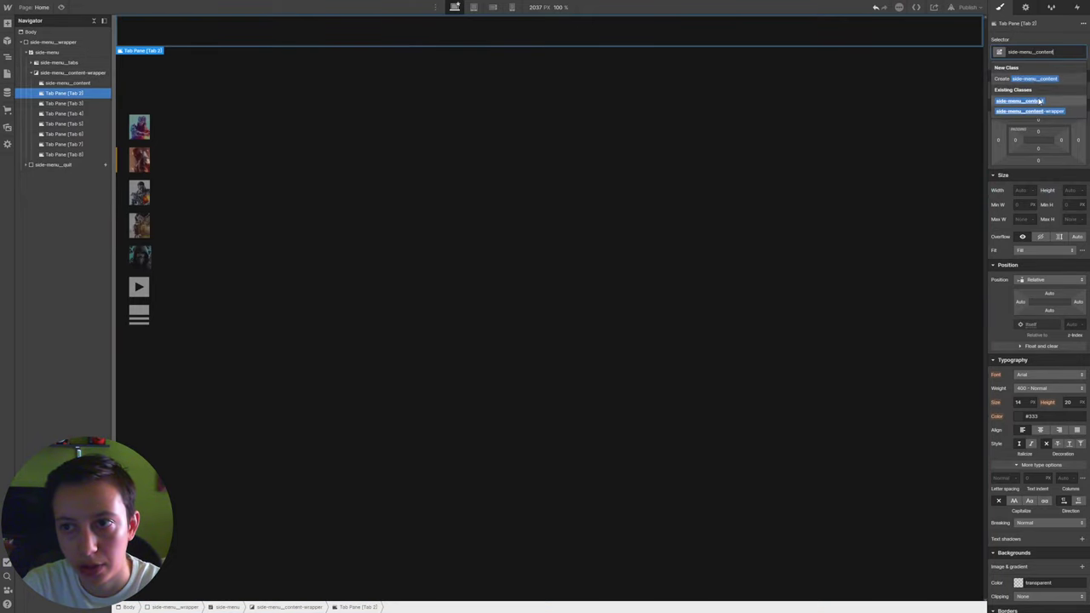
{"action": "left_click", "coordinate": [1022, 100]}
{"action": "left_click", "coordinate": [64, 103]}
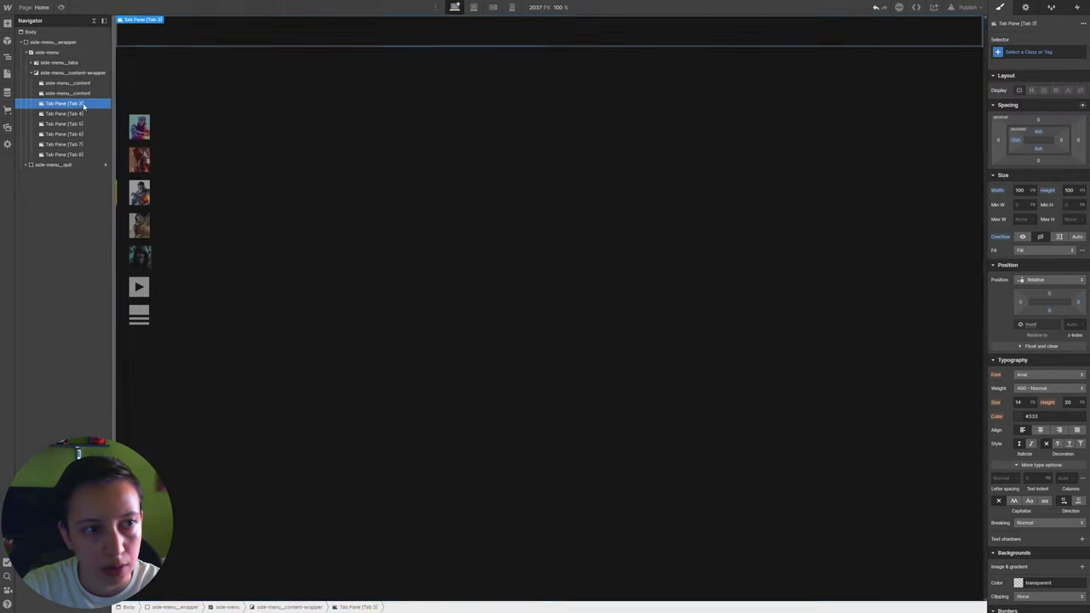
{"action": "left_click", "coordinate": [1030, 52]}
{"action": "type", "text": "side-menu_content"}
{"action": "left_click", "coordinate": [1022, 100]}
Apply side-menu__content to the remaining tab panes and reselect the first pane
{"action": "left_click", "coordinate": [64, 113]}
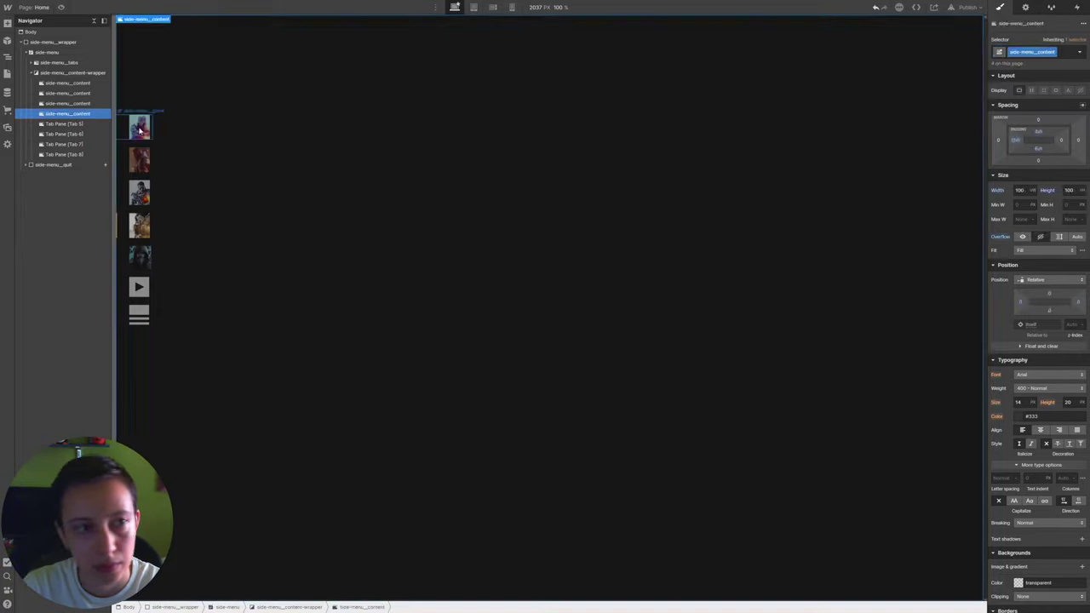
{"action": "left_click", "coordinate": [64, 133]}
{"action": "left_click", "coordinate": [64, 144]}
{"action": "left_click", "coordinate": [1031, 52]}
{"action": "left_click", "coordinate": [1022, 101]}
{"action": "left_click", "coordinate": [68, 83]}
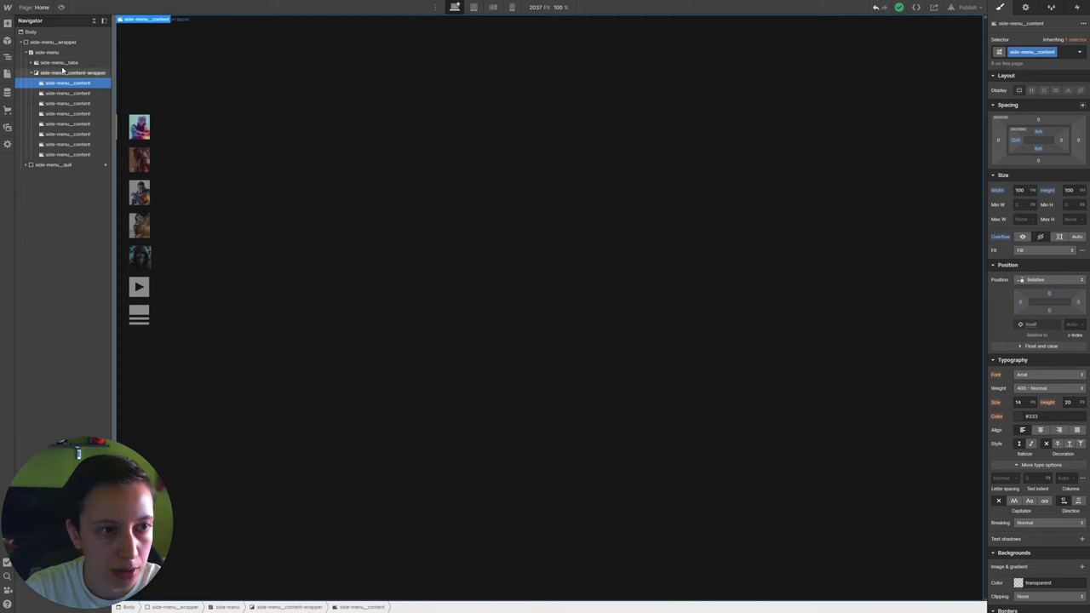
Insert a Div Block into the first pane with the class side-menu__bar
{"action": "key", "text": "ctrl+e"}
{"action": "type", "text": "div"}
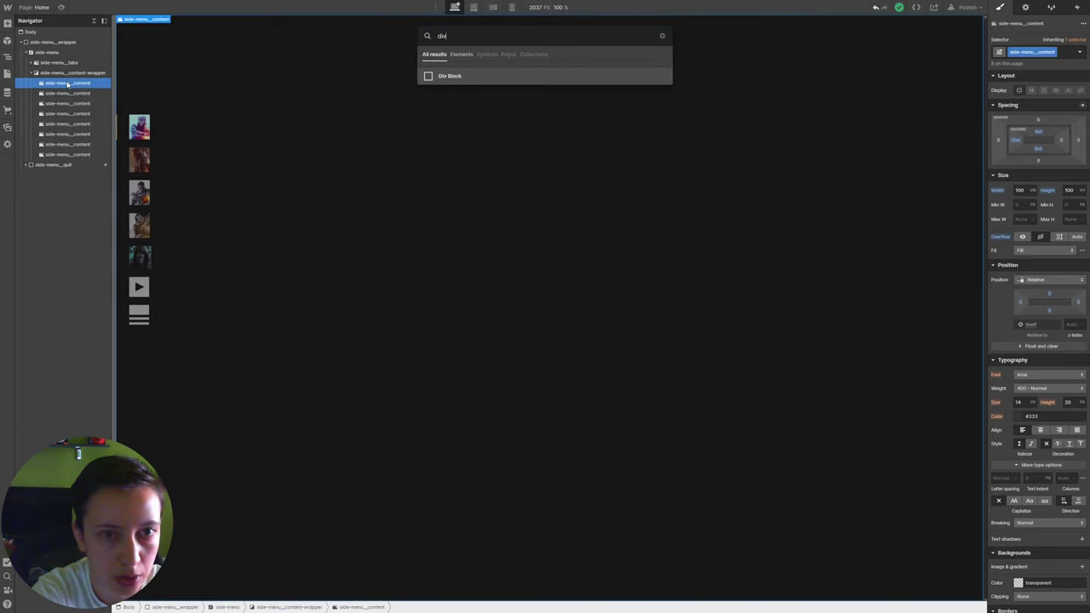
{"action": "key", "text": "Return"}
{"action": "left_click", "coordinate": [39, 85]}
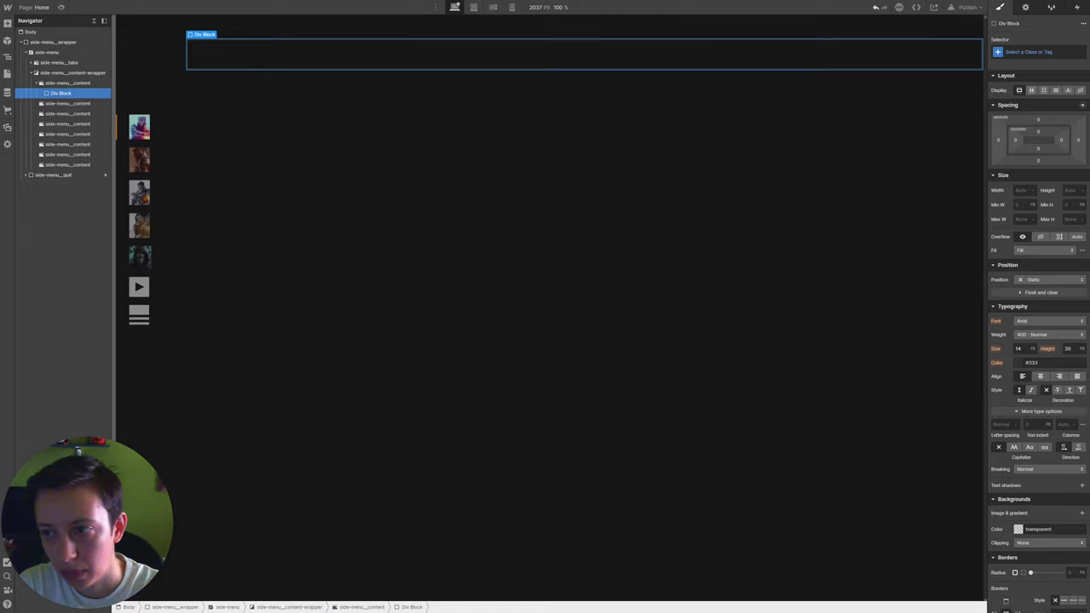
{"action": "left_click", "coordinate": [1028, 52]}
{"action": "type", "text": "si"}
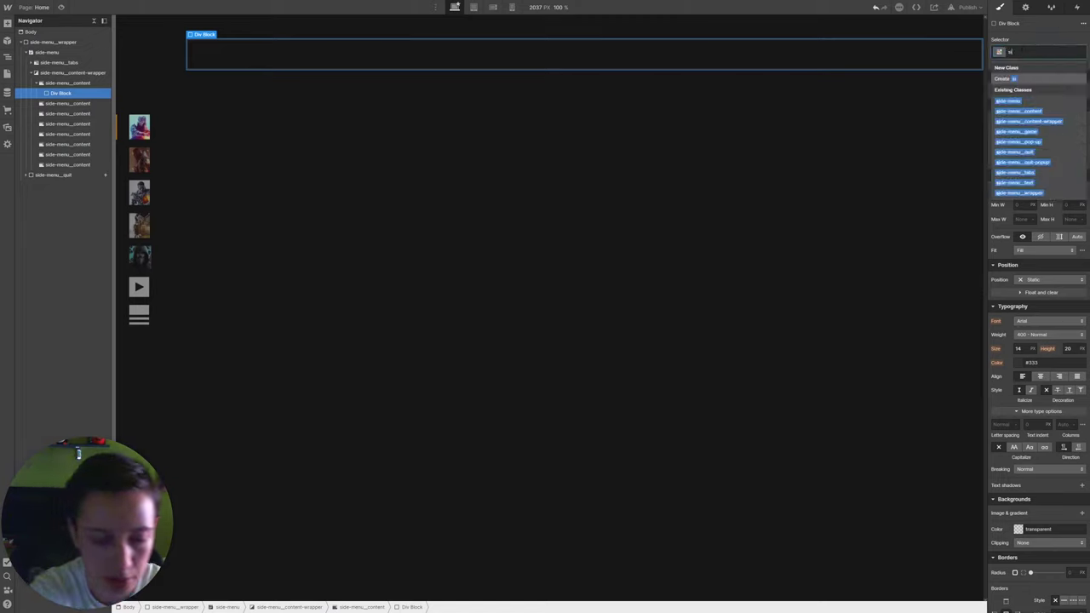
{"action": "type", "text": "de-menu"}
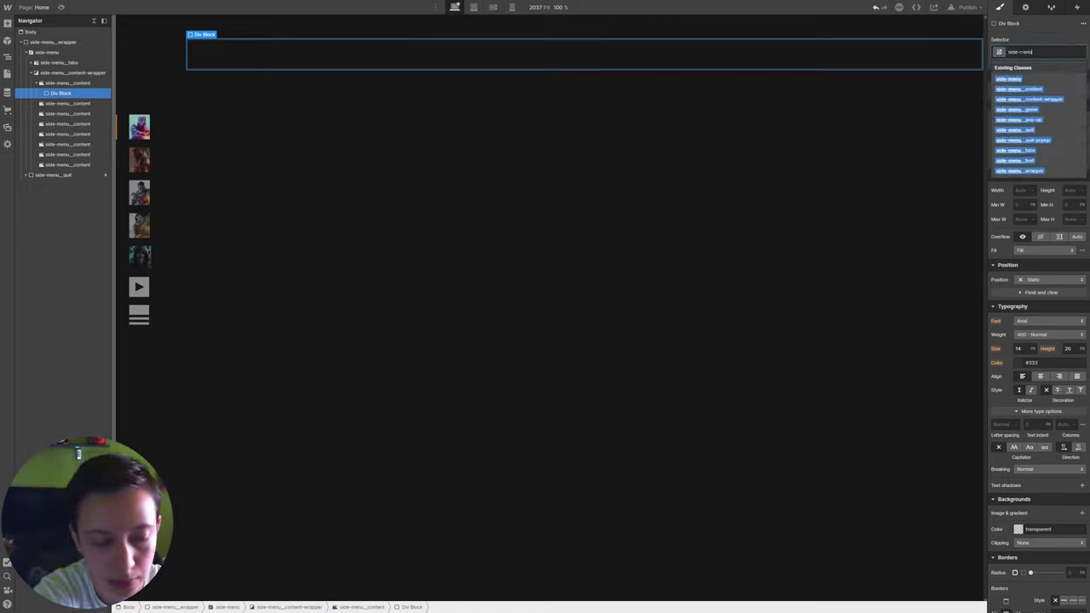
{"action": "type", "text": "__bar"}
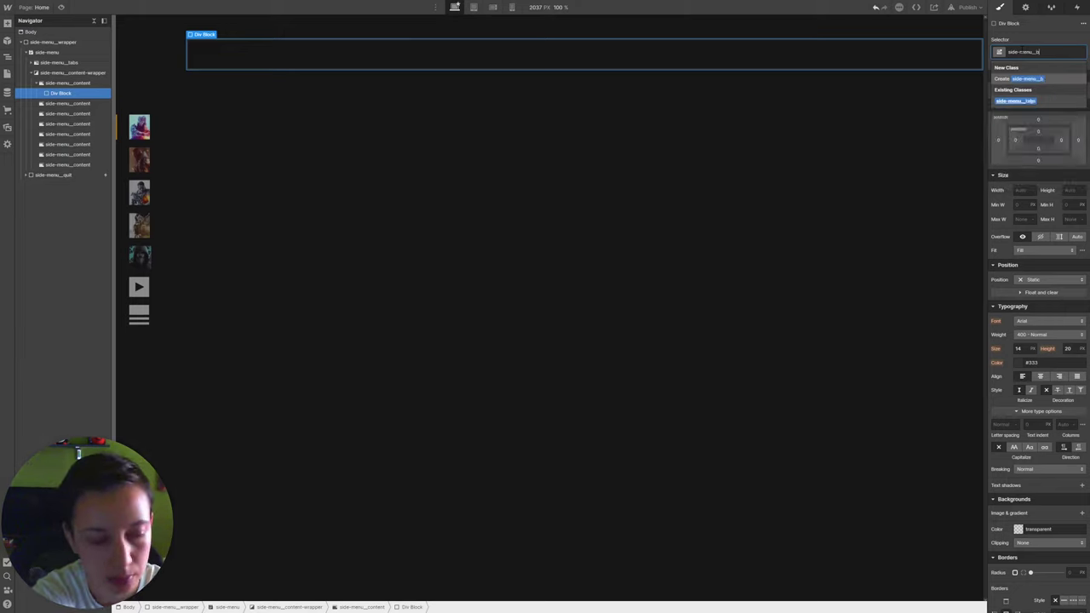
{"action": "key", "text": "Return"}
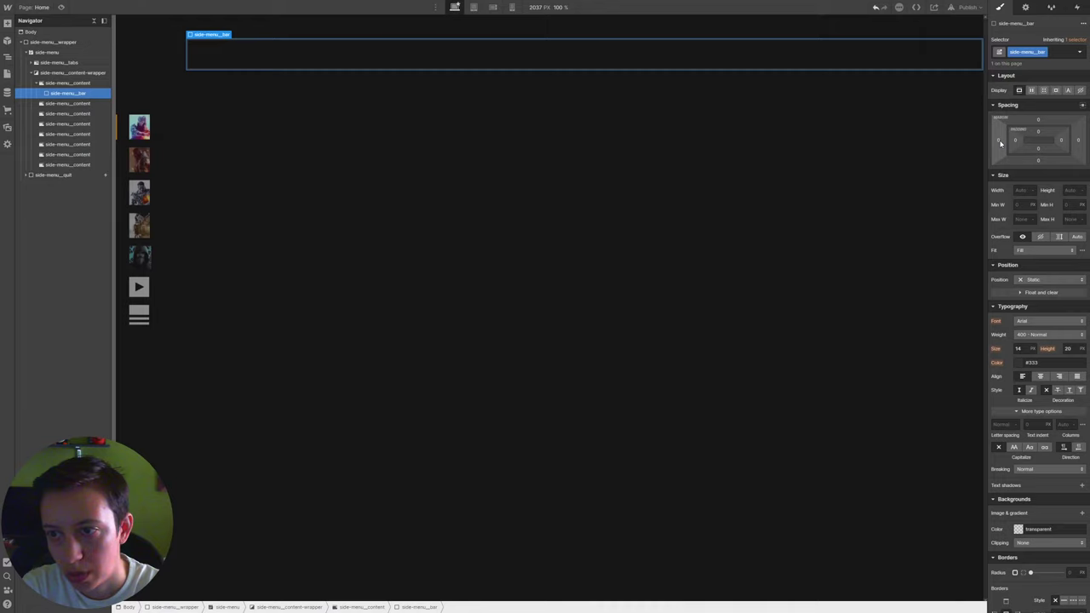
Make side-menu__bar absolute, pinned left full-height, with 8vh left padding
{"action": "left_click", "coordinate": [1032, 282]}
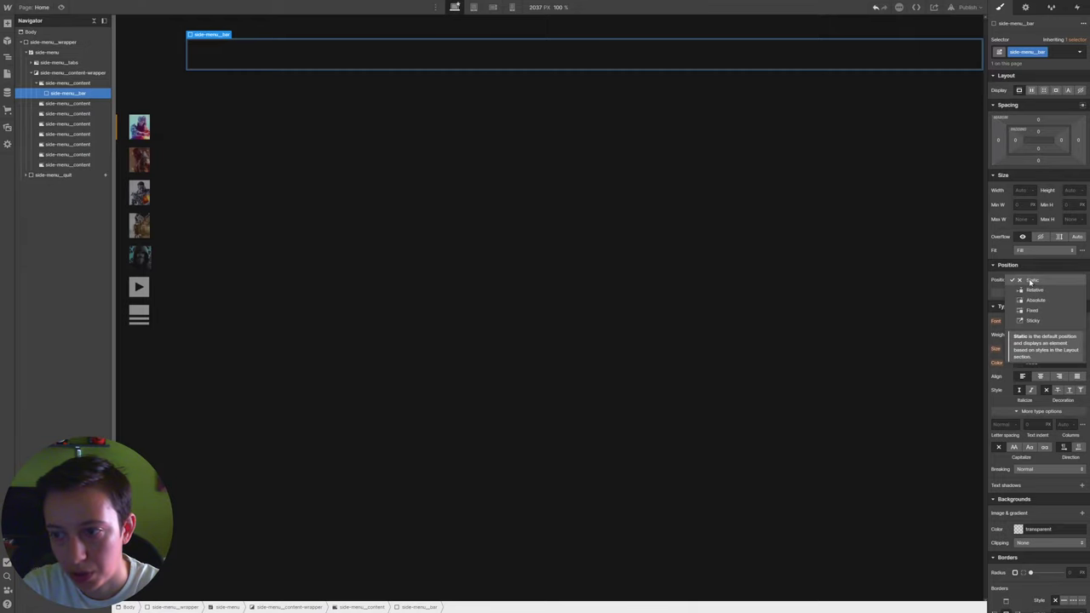
{"action": "left_click", "coordinate": [1030, 300]}
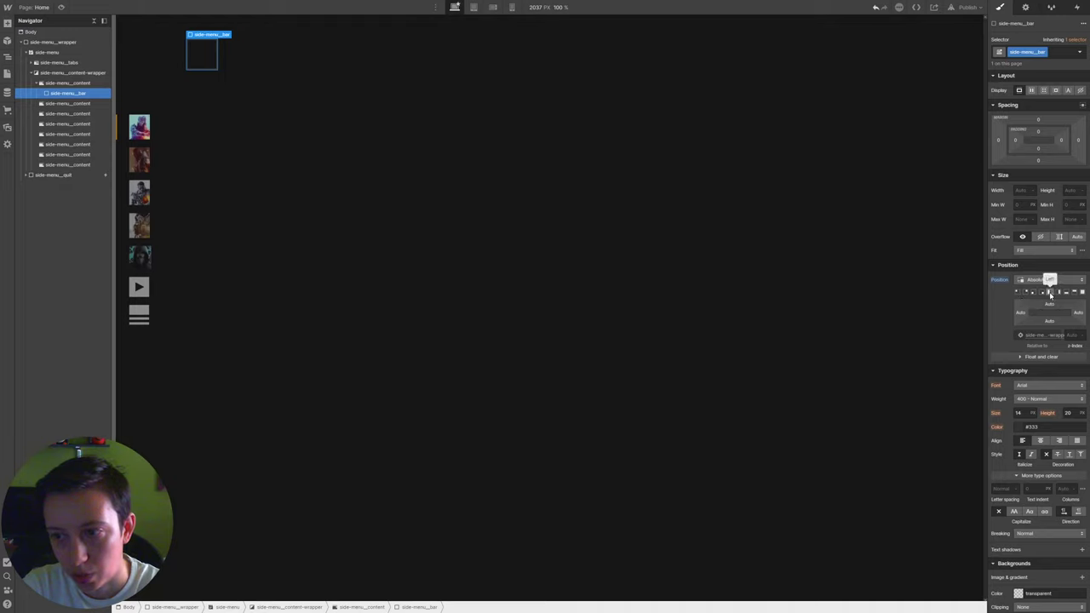
{"action": "left_click", "coordinate": [1049, 292]}
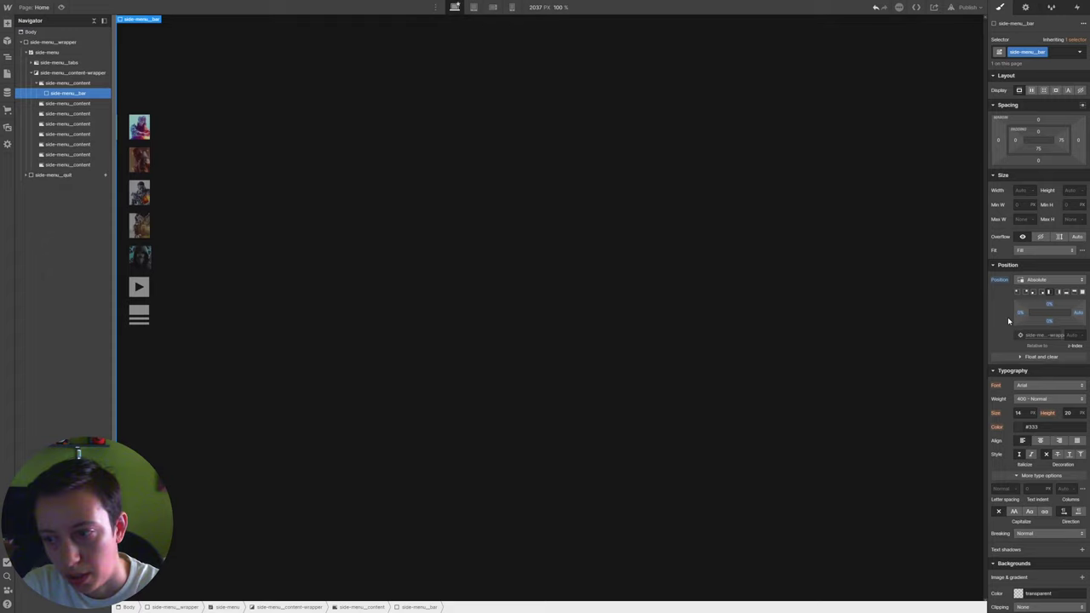
{"action": "left_click", "coordinate": [999, 140]}
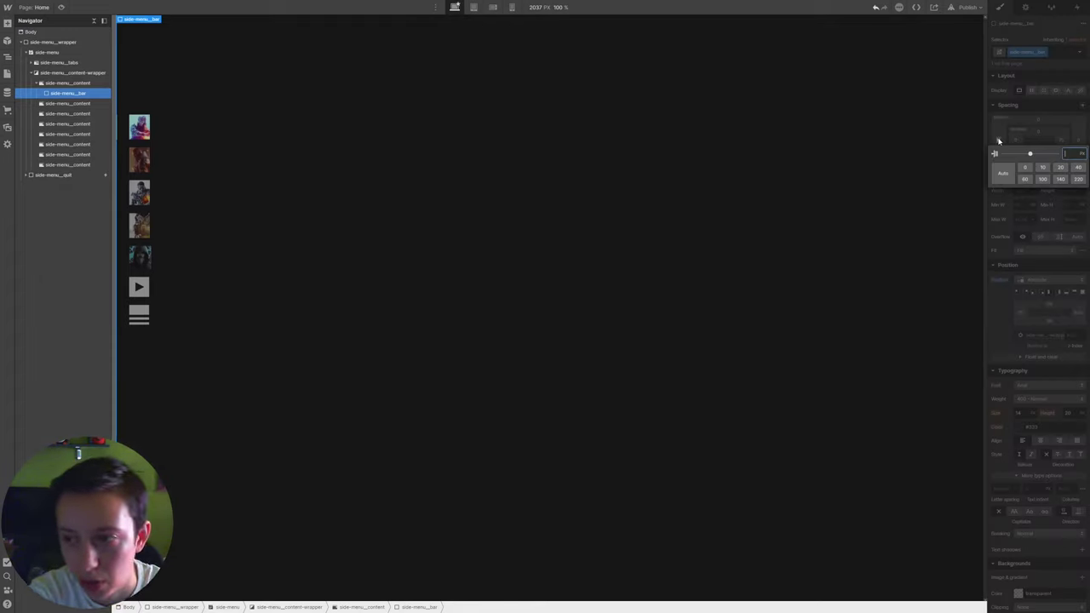
{"action": "type", "text": "8"}
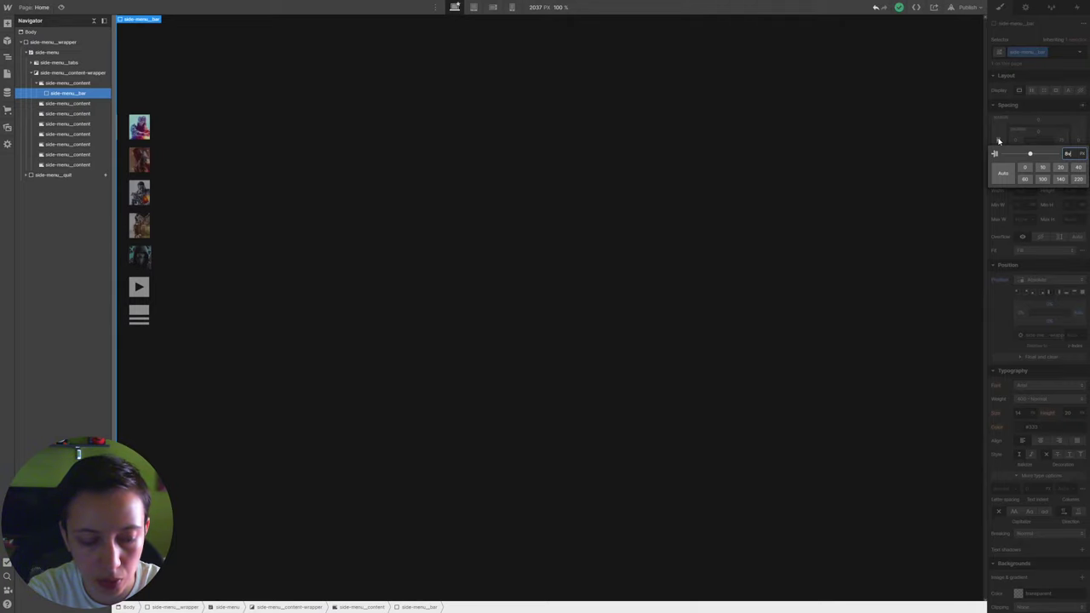
{"action": "type", "text": "vh"}
{"action": "key", "text": "Return"}
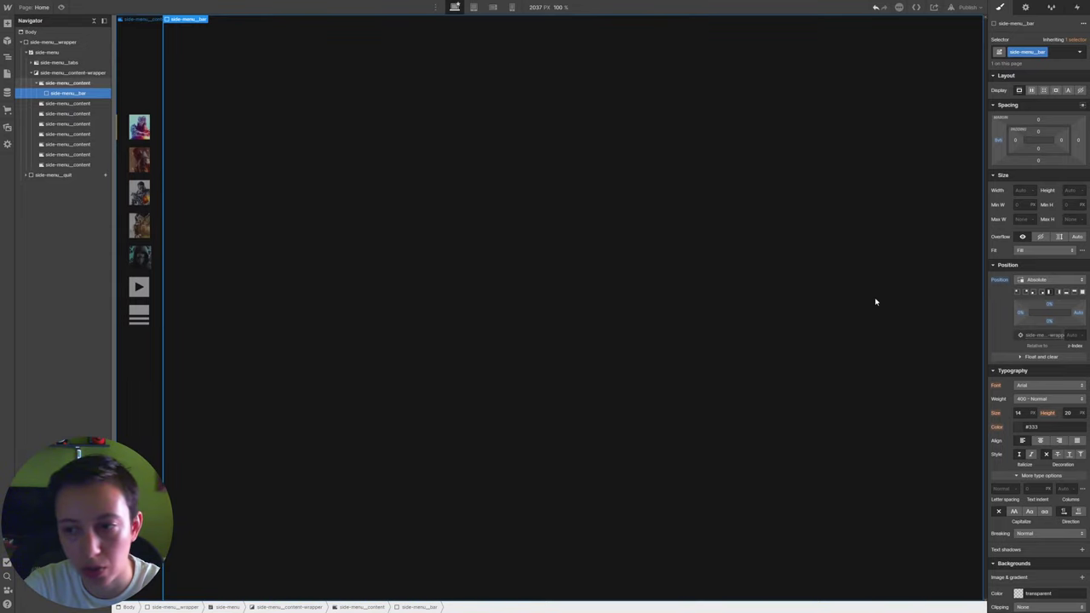
Give side-menu__bar width 1, height 100vh and z-index 2
{"action": "left_click", "coordinate": [1021, 190]}
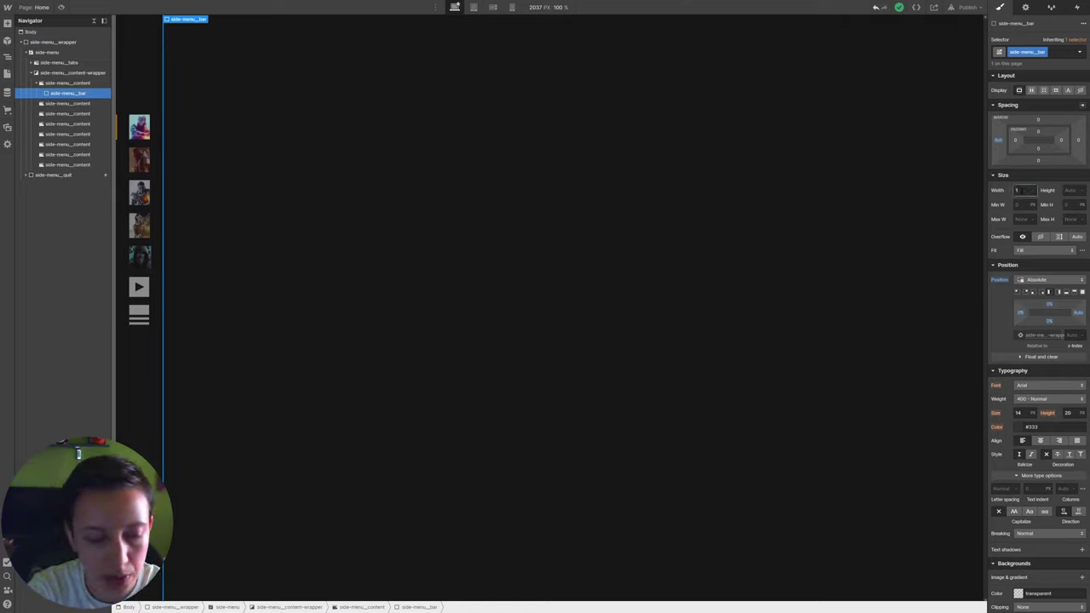
{"action": "type", "text": "1"}
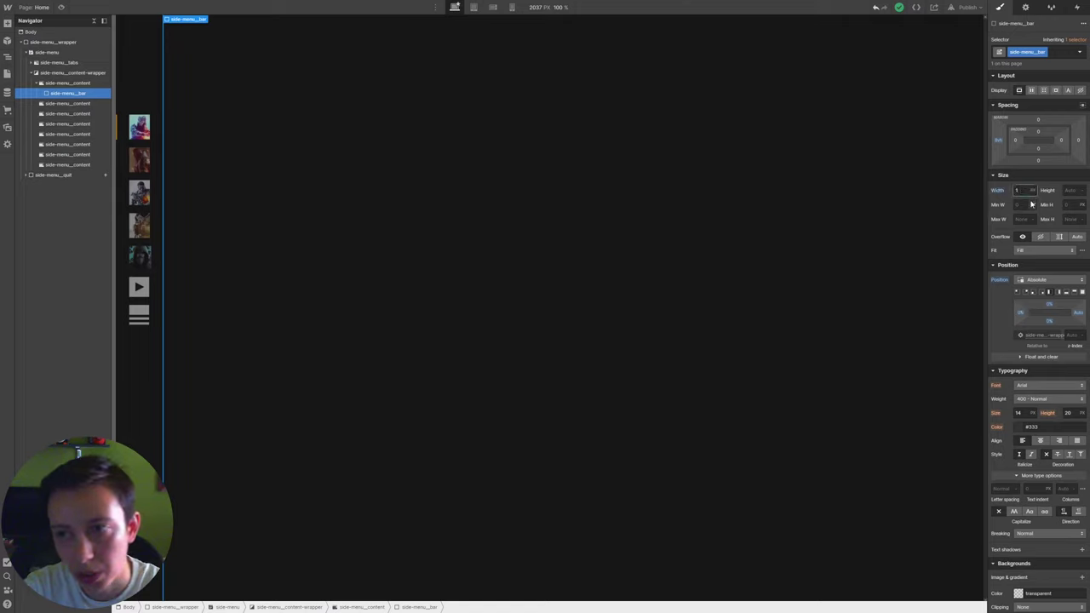
{"action": "left_click", "coordinate": [1072, 190]}
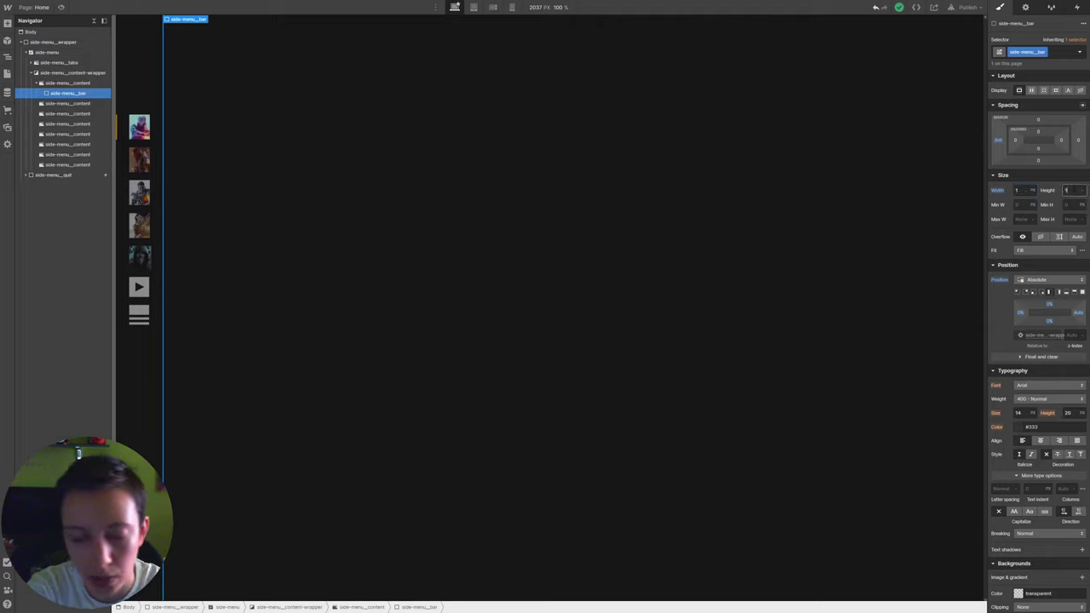
{"action": "type", "text": "100"}
{"action": "key", "text": "Return"}
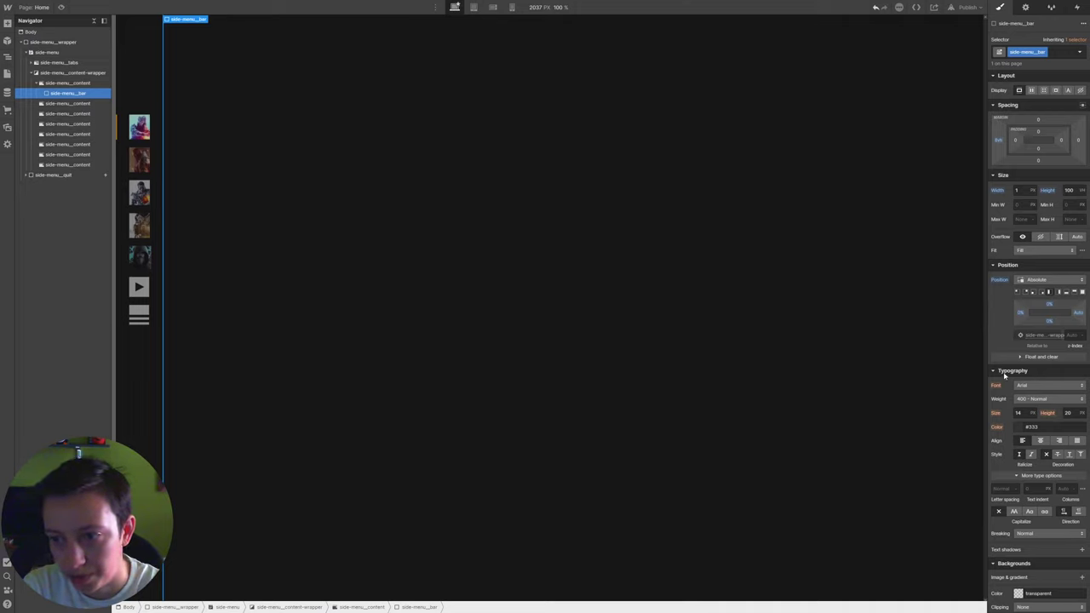
{"action": "left_click", "coordinate": [1071, 334]}
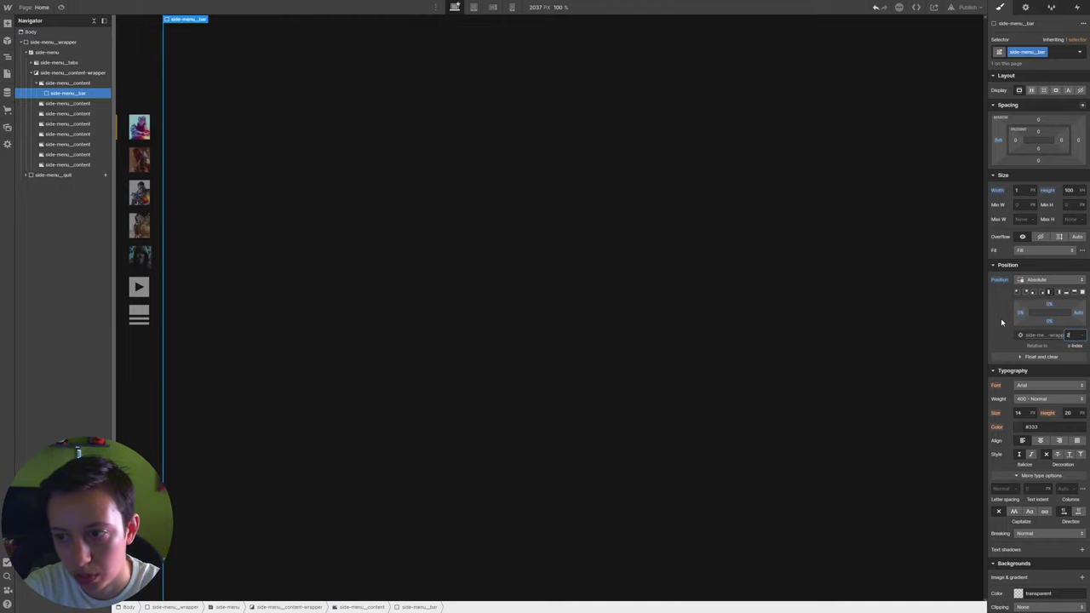
{"action": "key", "text": "Return"}
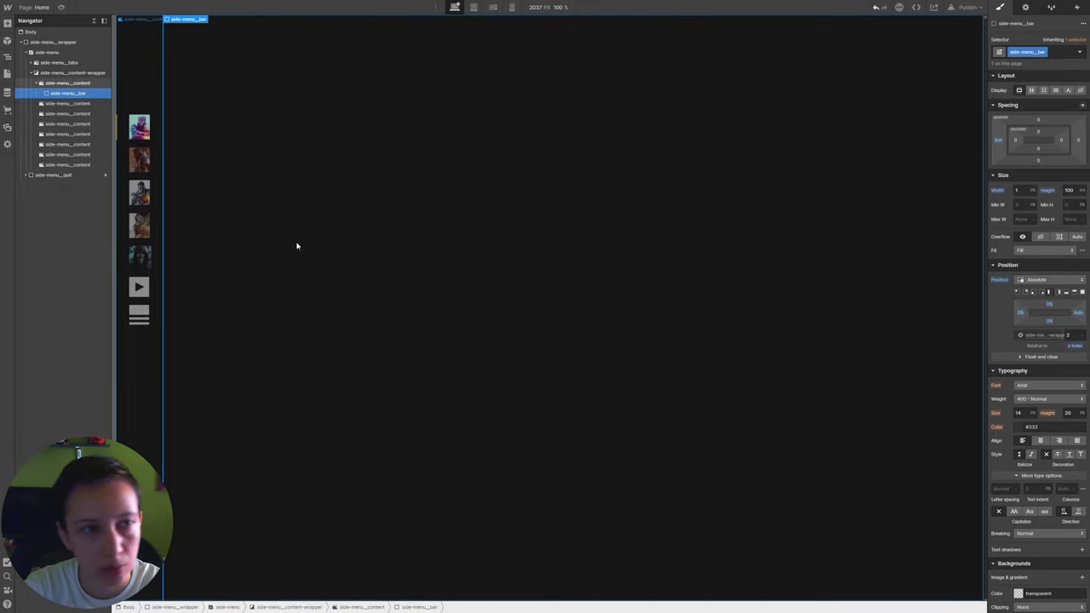
Expand the second side-menu__content panel in the Navigator
{"action": "left_click", "coordinate": [76, 83]}
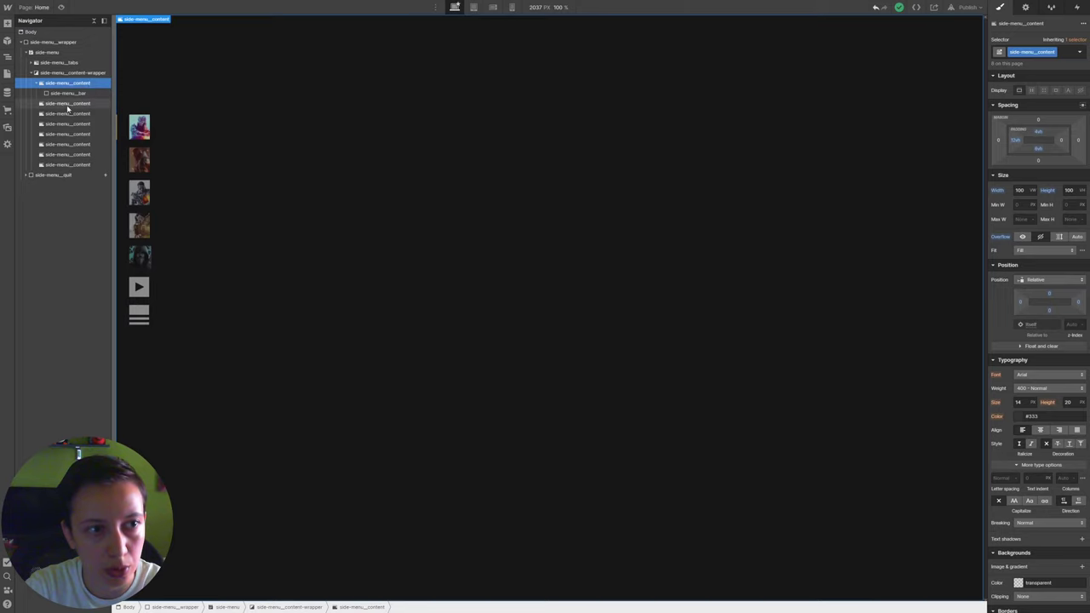
{"action": "left_click", "coordinate": [74, 94]}
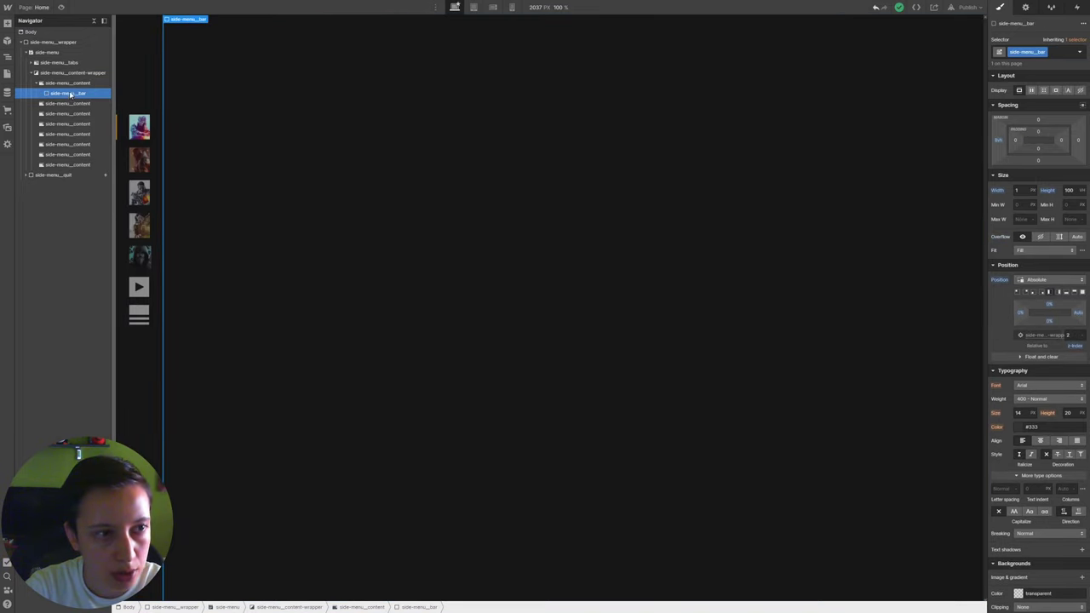
{"action": "left_click", "coordinate": [82, 104]}
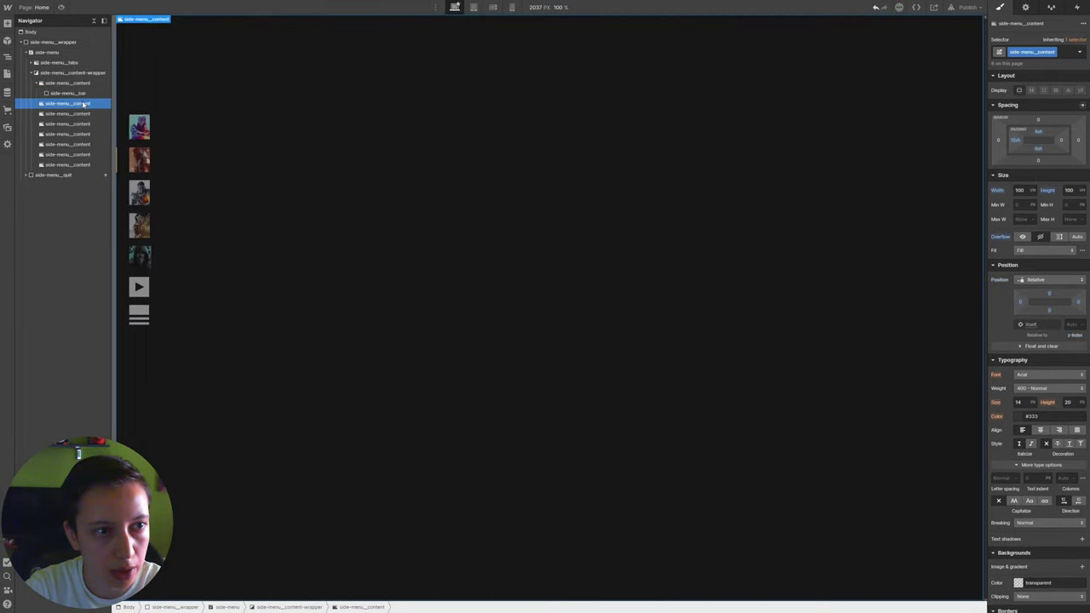
{"action": "left_click", "coordinate": [38, 104]}
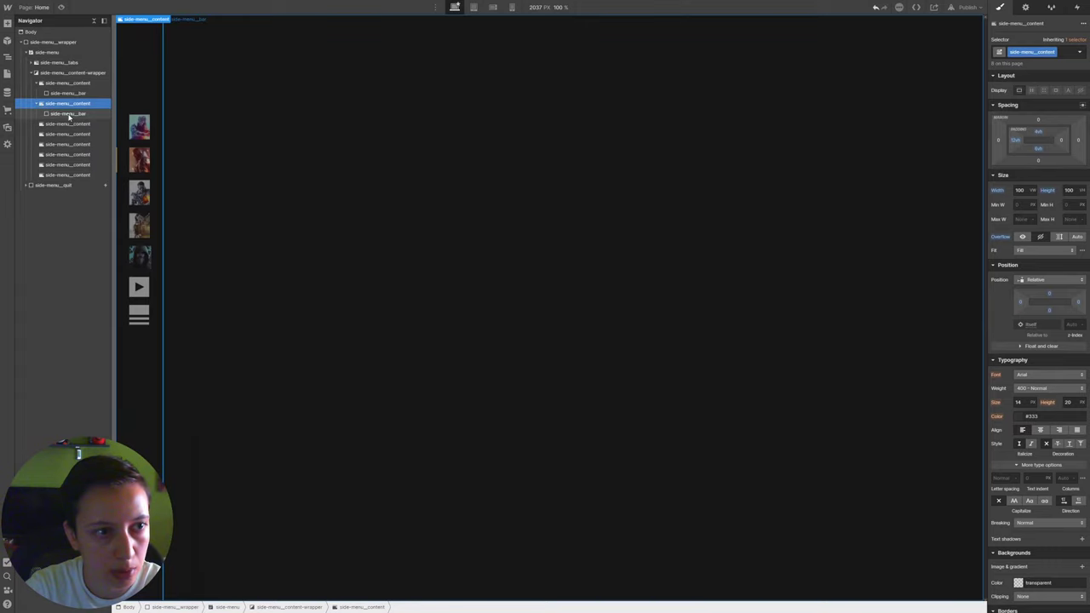
Add a Div Block to the second content panel and name its class BFT_bg
{"action": "key", "text": "ctrl+e"}
{"action": "type", "text": "div"}
{"action": "key", "text": "Return"}
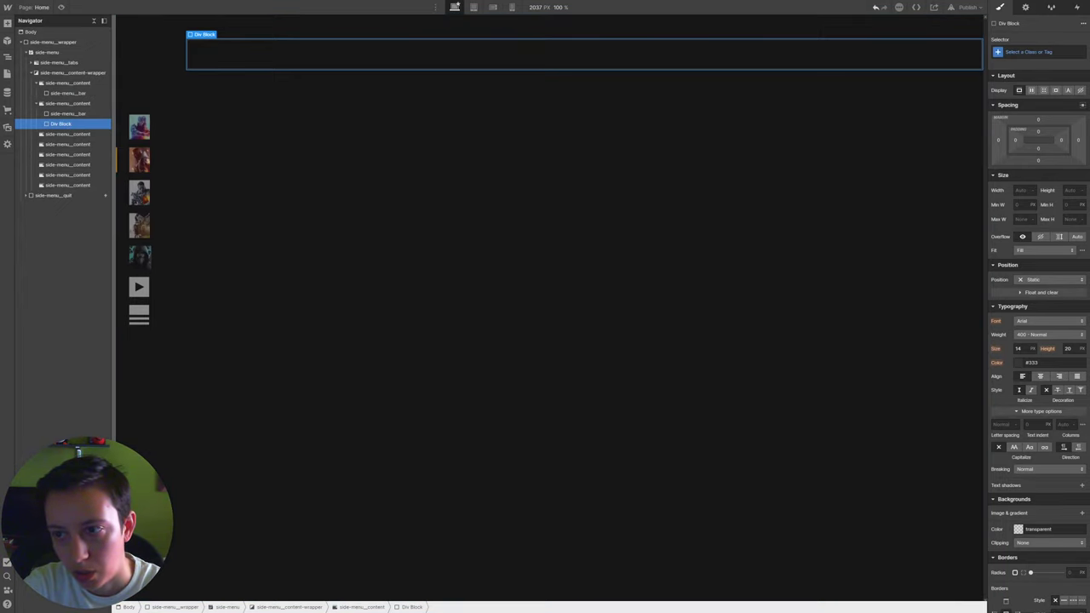
{"action": "left_click", "coordinate": [1030, 52]}
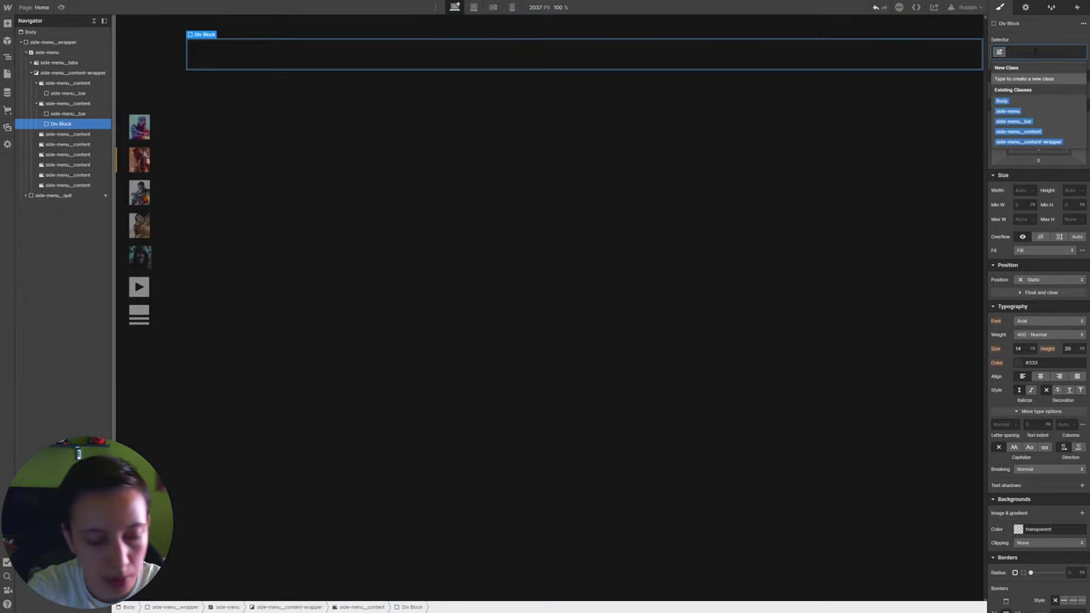
{"action": "type", "text": "vid"}
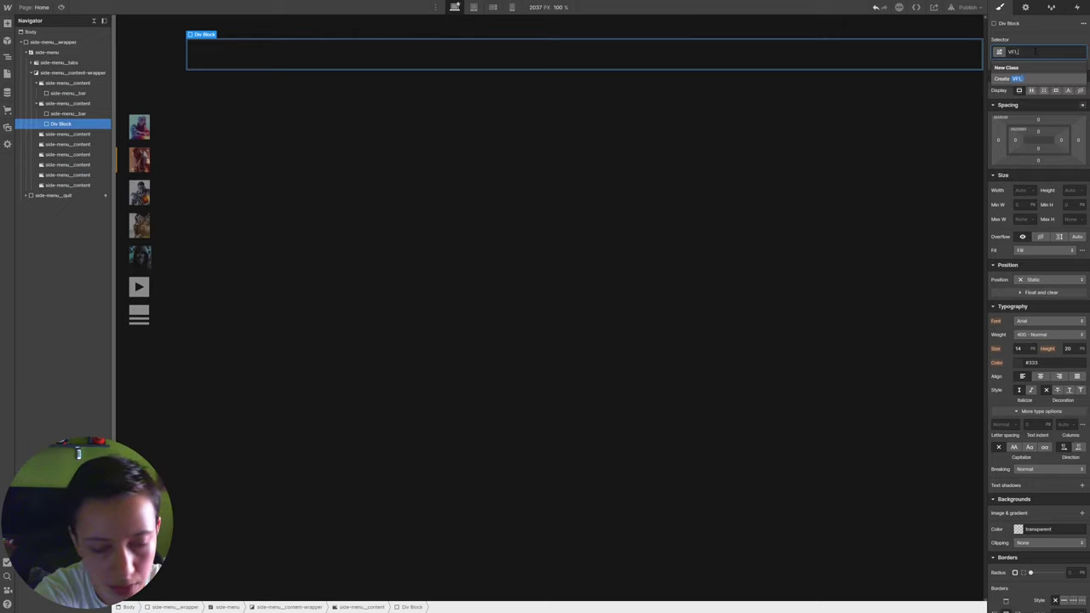
{"action": "key", "text": "Return"}
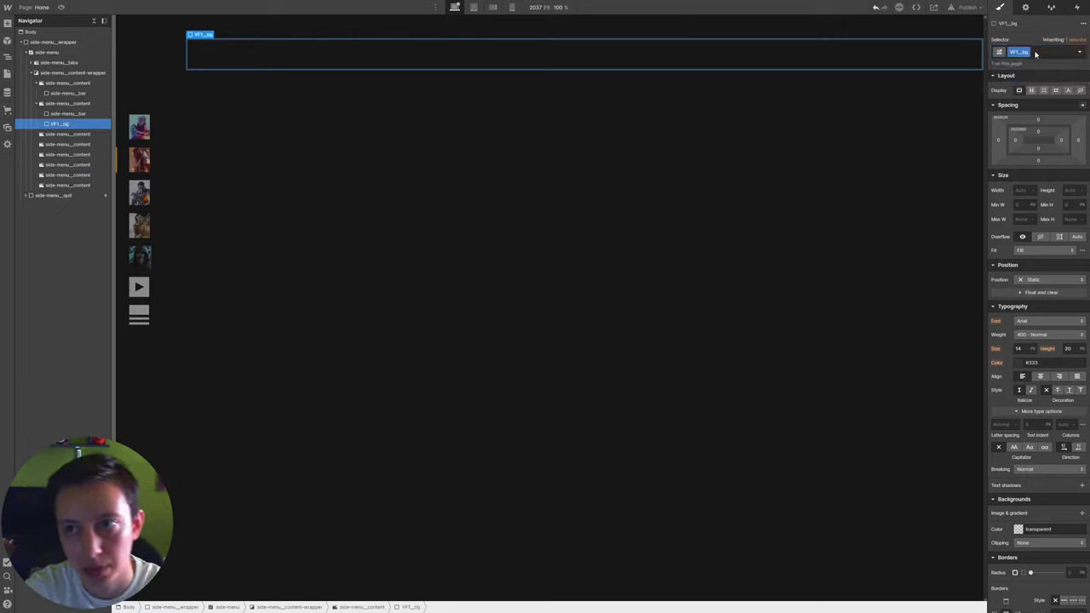
{"action": "key", "text": "Escape"}
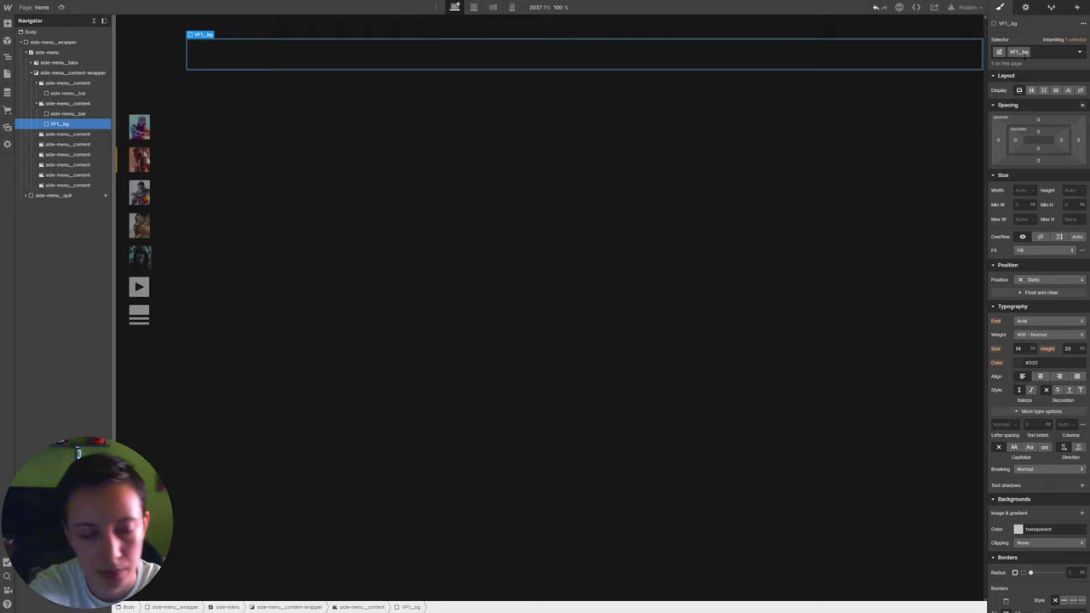
{"action": "double_click", "coordinate": [1018, 52]}
{"action": "type", "text": "BFT_bg"}
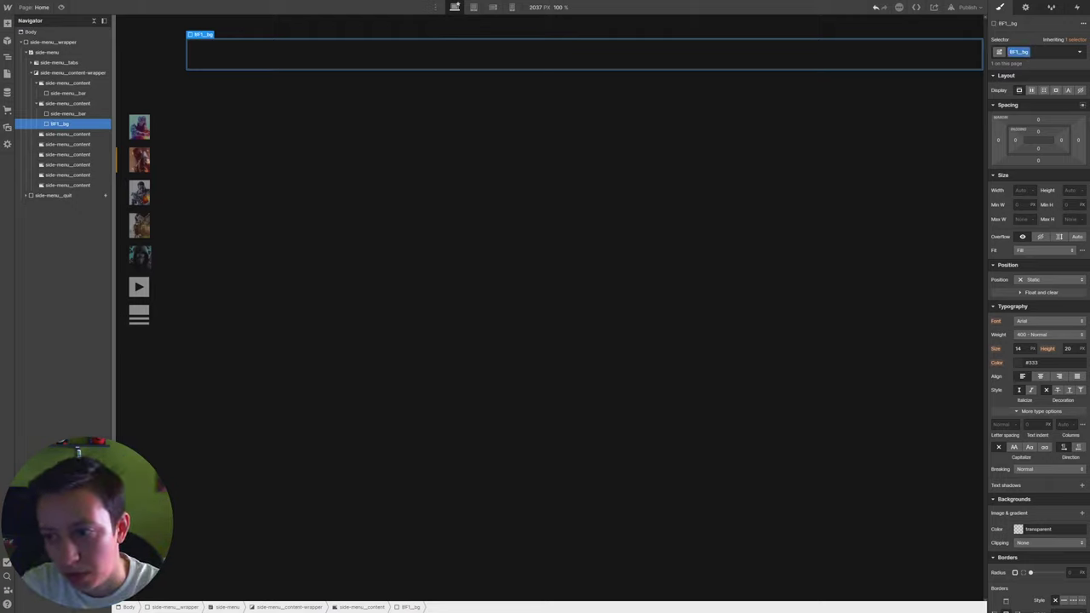
Make BFT_bg 100% wide and tall, absolute with the Full preset, z-index 0
{"action": "left_click", "coordinate": [1022, 190]}
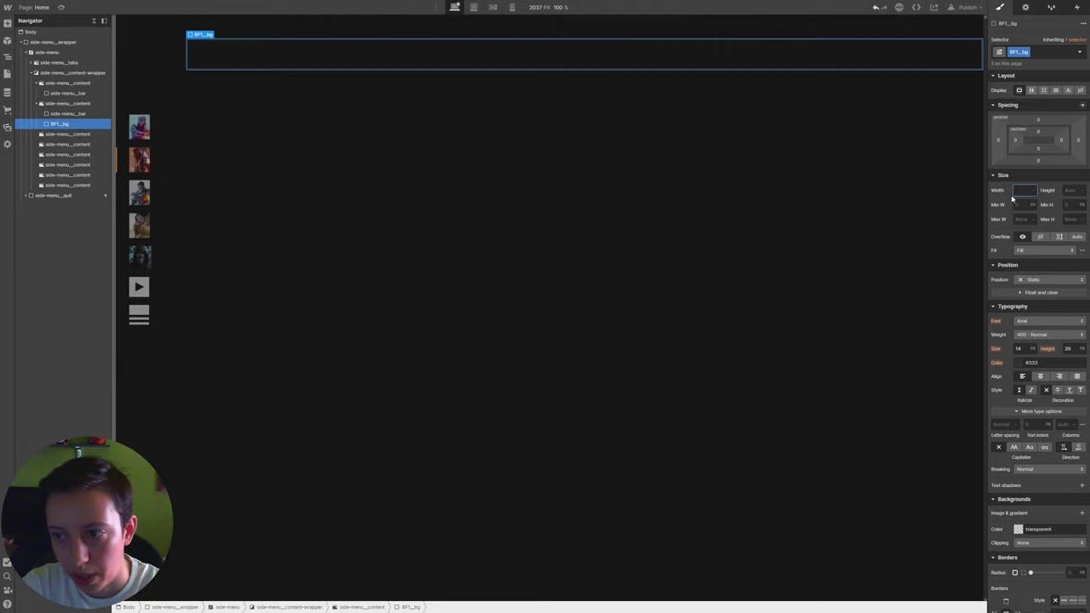
{"action": "type", "text": "10"}
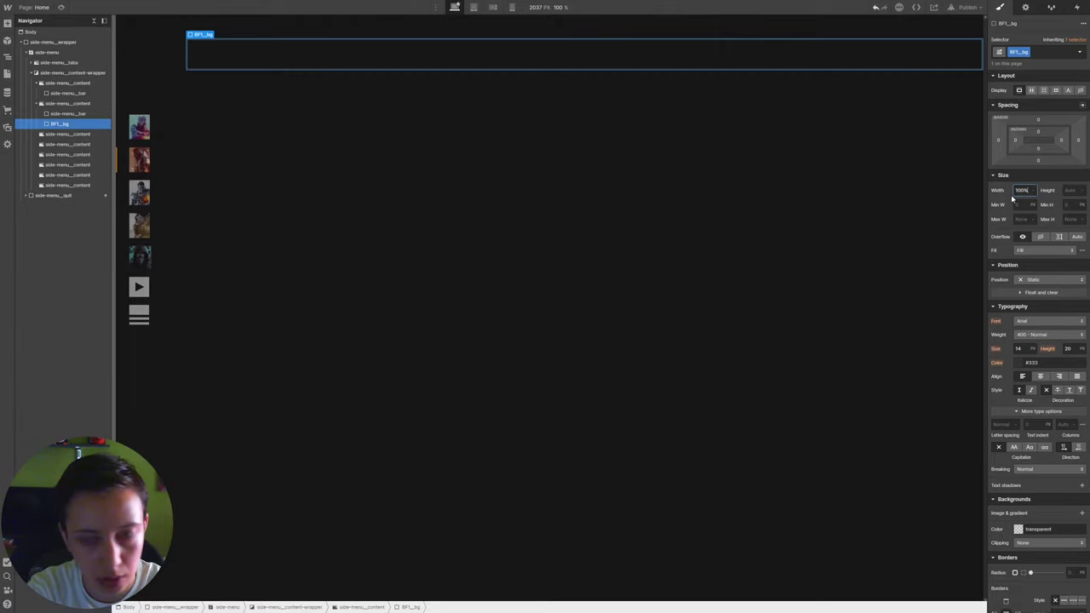
{"action": "type", "text": "0"}
{"action": "key", "text": "Tab"}
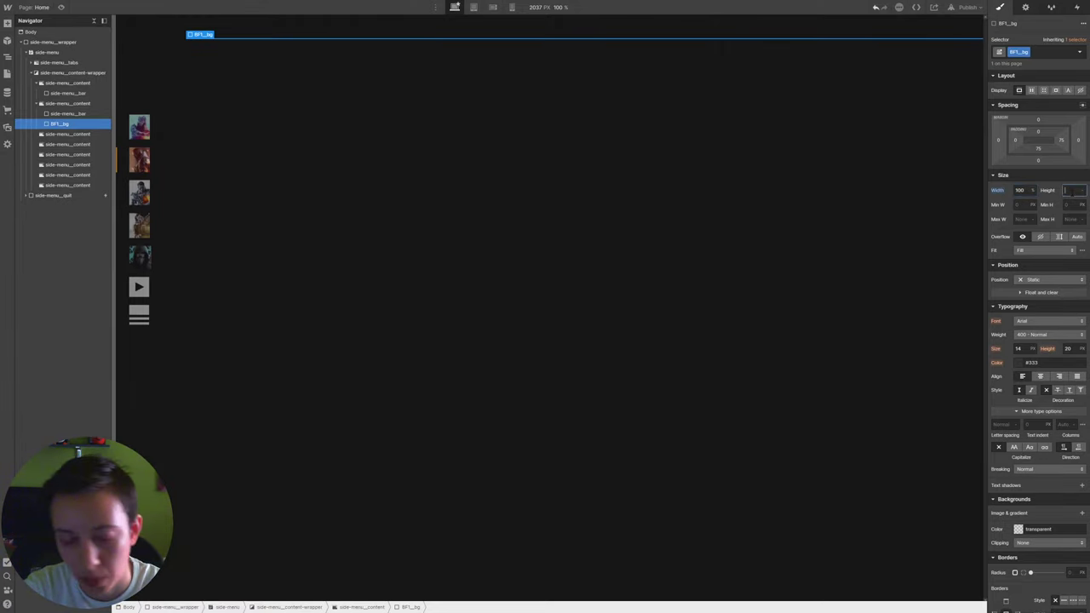
{"action": "key", "text": "Return"}
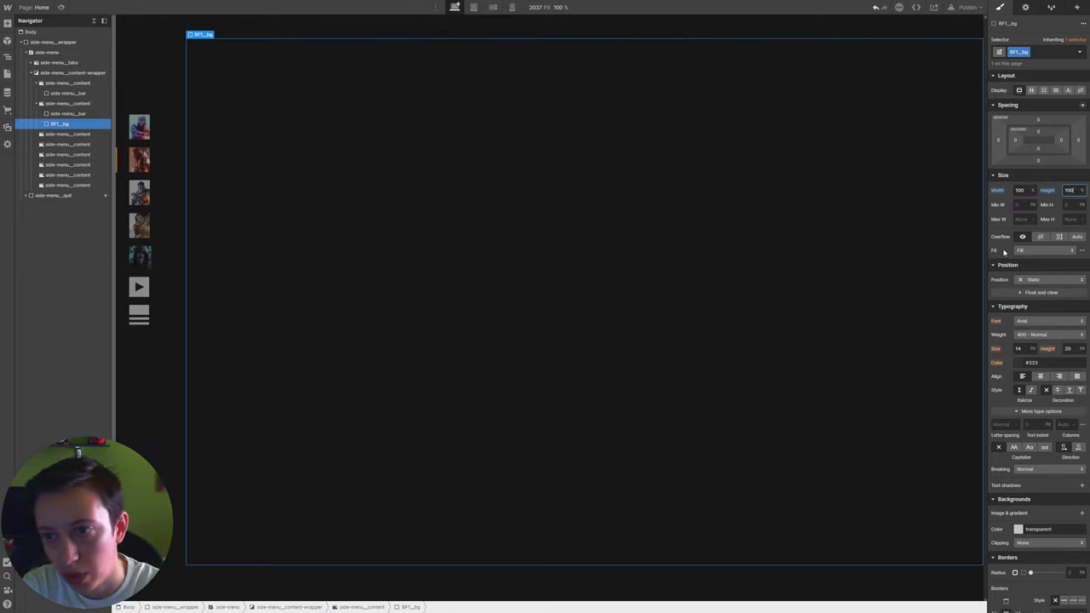
{"action": "left_click", "coordinate": [1033, 280]}
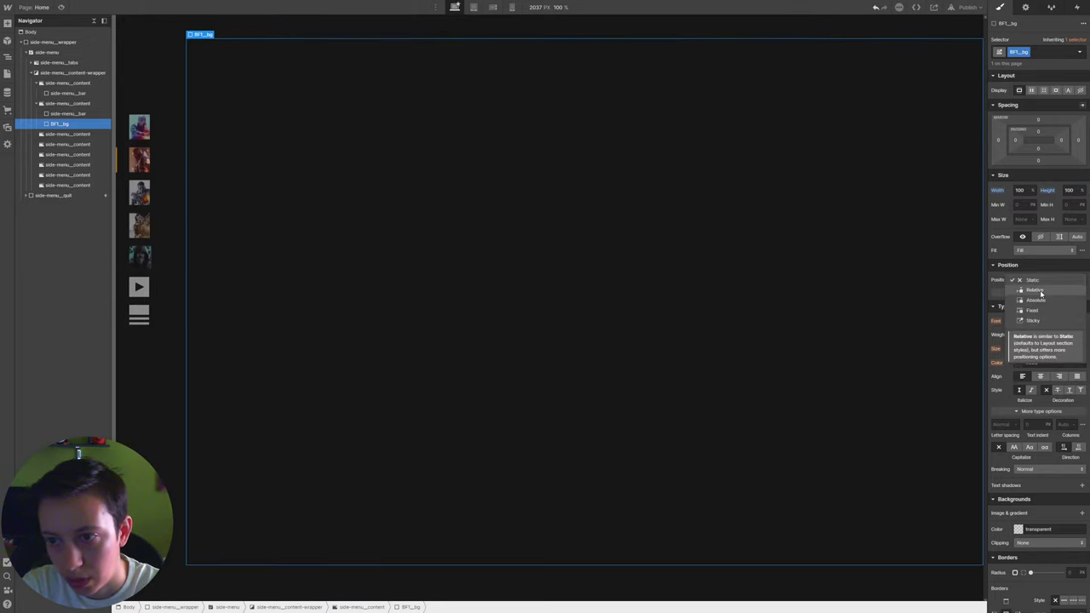
{"action": "left_click", "coordinate": [1034, 300]}
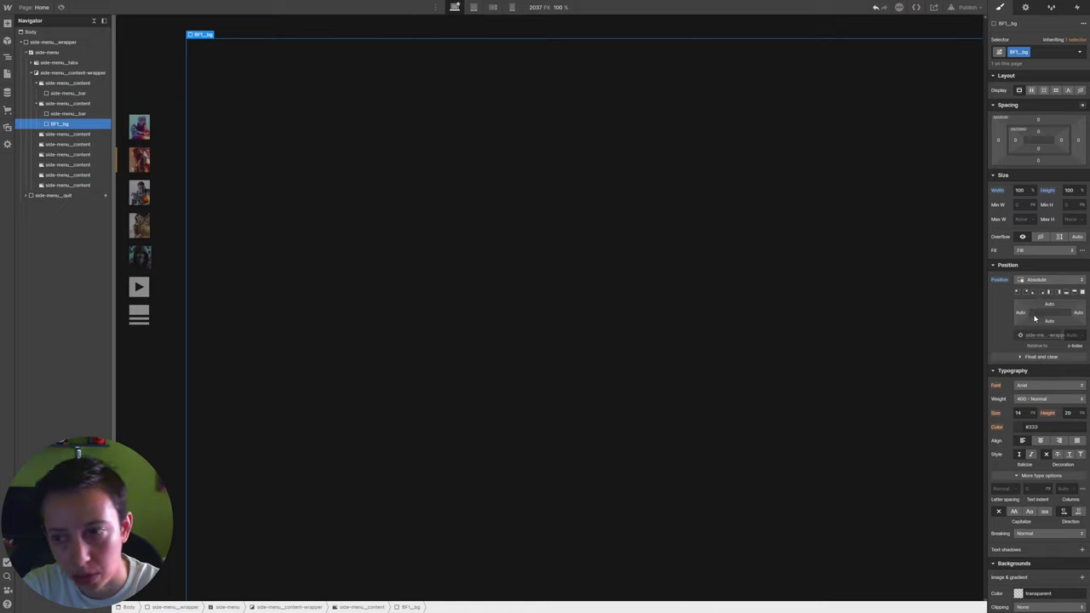
{"action": "left_click", "coordinate": [1082, 292]}
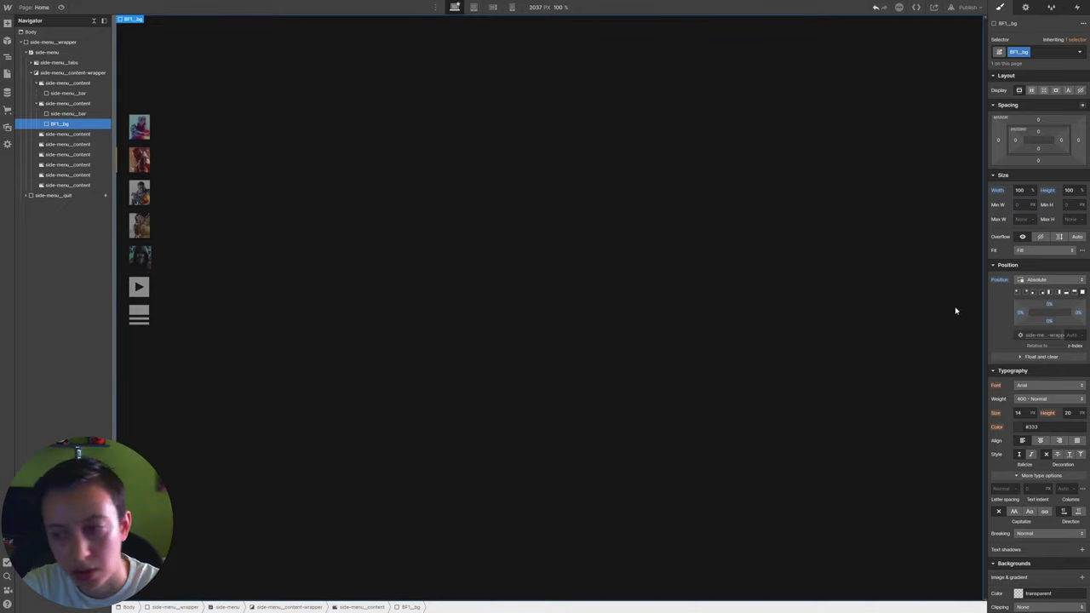
{"action": "left_click", "coordinate": [1069, 335]}
{"action": "type", "text": "0"}
{"action": "left_click", "coordinate": [66, 114]}
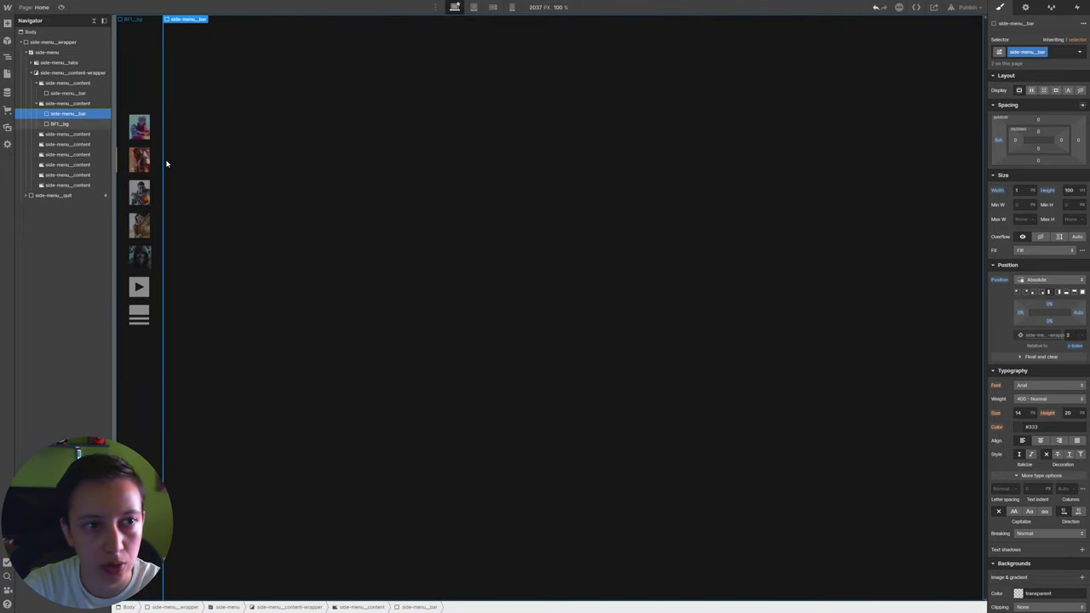
{"action": "left_click", "coordinate": [65, 125]}
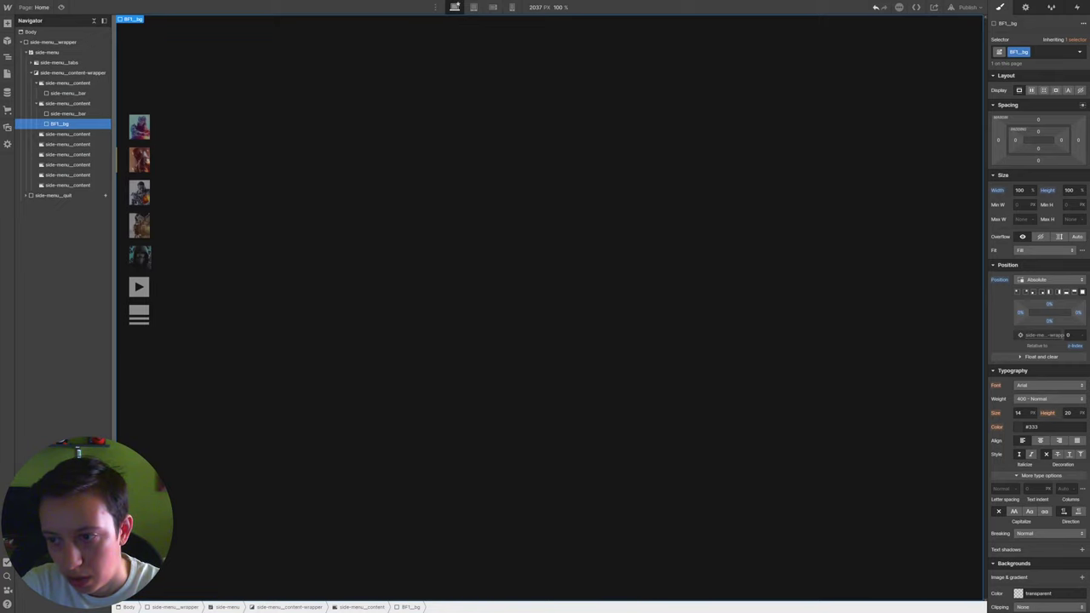
Give BF1_bg the BF1_background.jpg background image, sized to cover and centred
{"action": "scroll", "coordinate": [1005, 341], "scroll_direction": "down", "scroll_amount": 5}
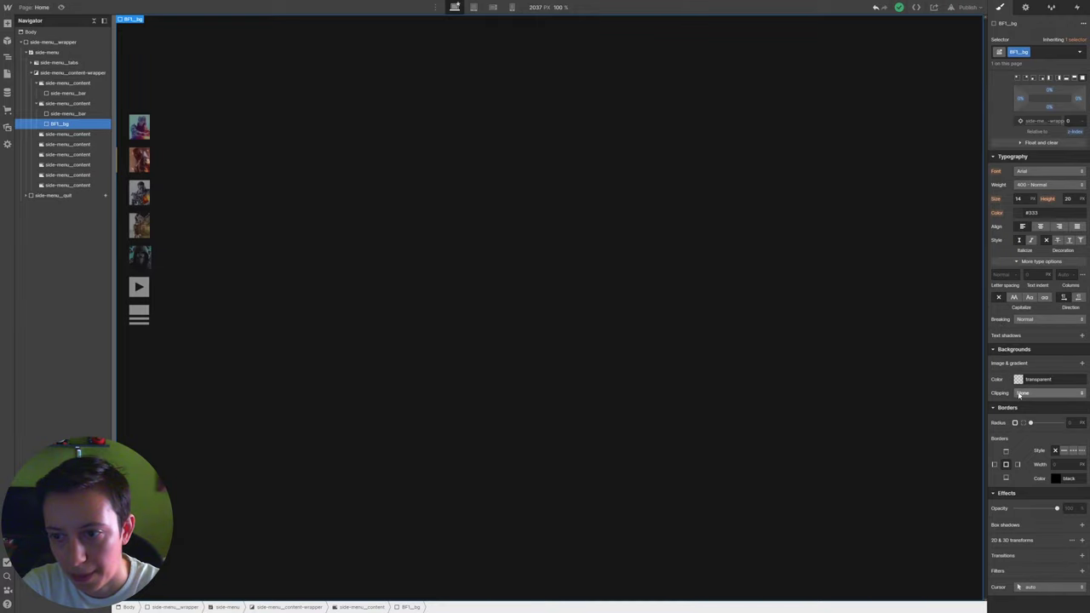
{"action": "left_click", "coordinate": [1082, 364]}
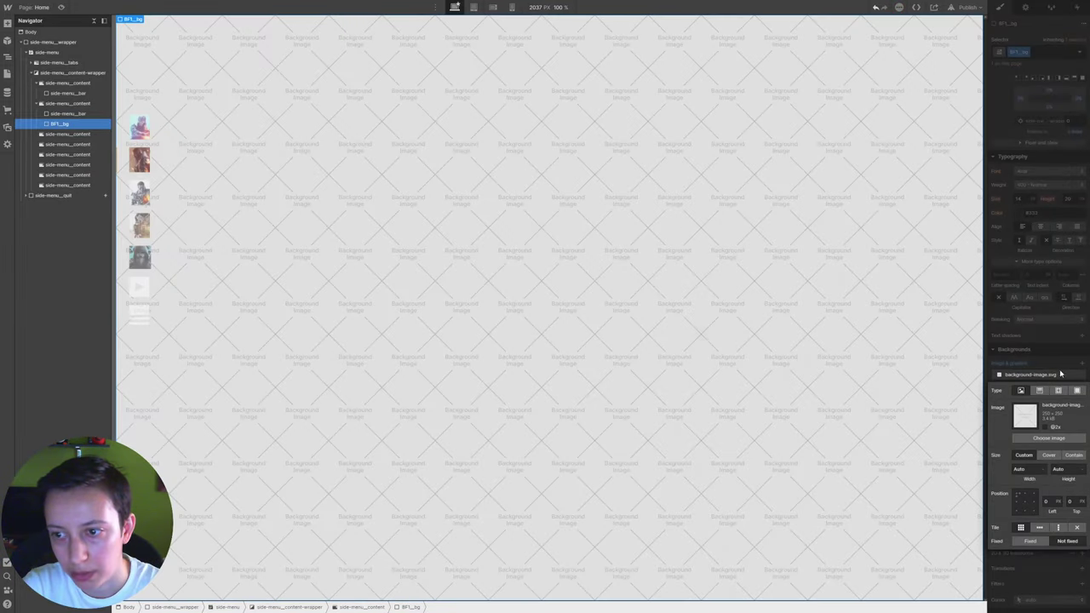
{"action": "left_click", "coordinate": [1048, 438]}
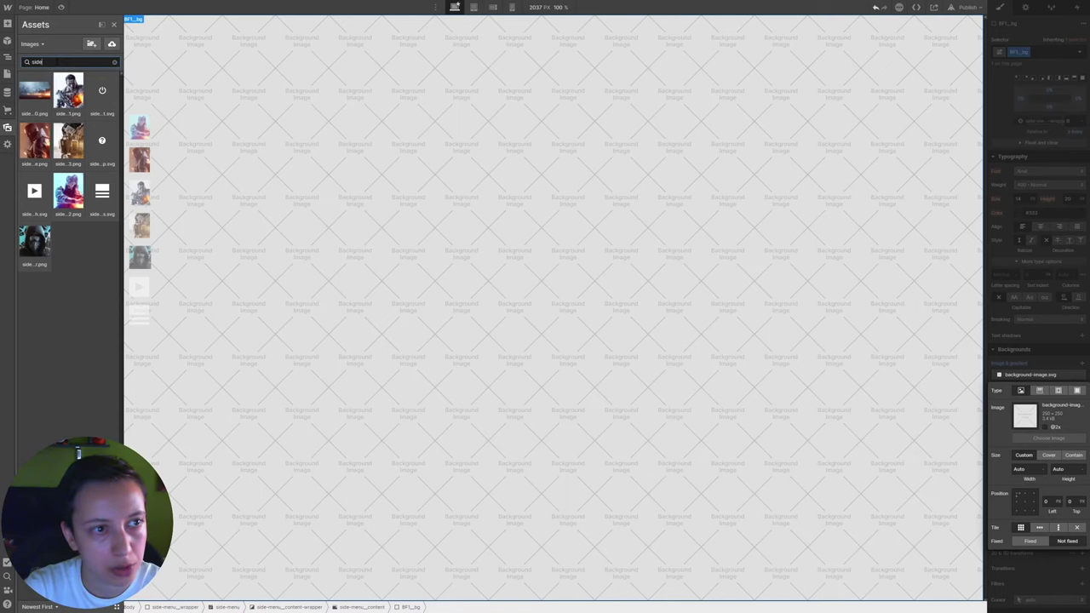
{"action": "double_click", "coordinate": [37, 62]}
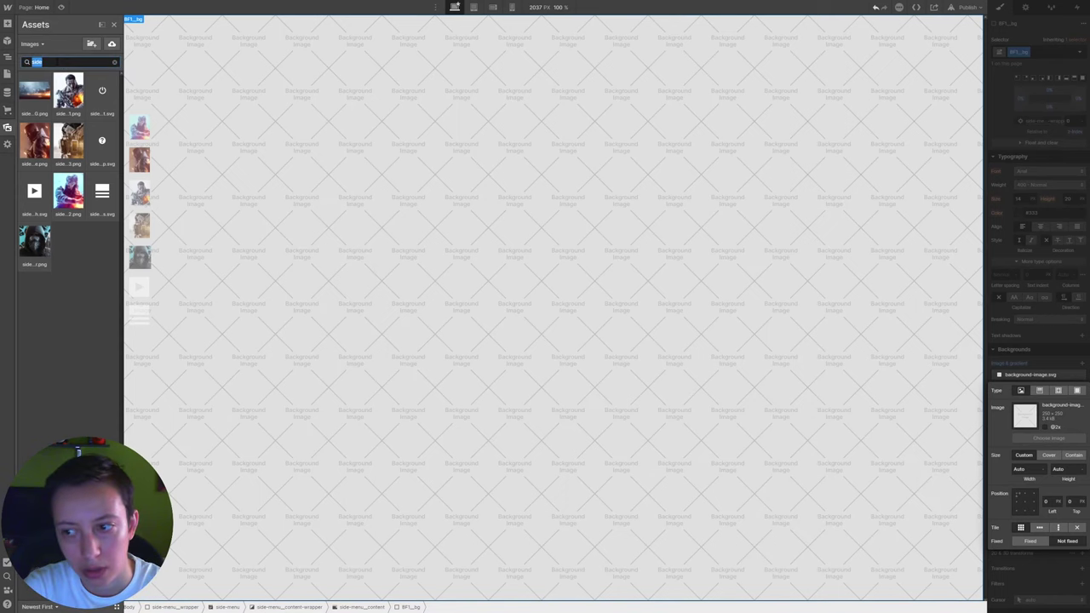
{"action": "type", "text": "back"}
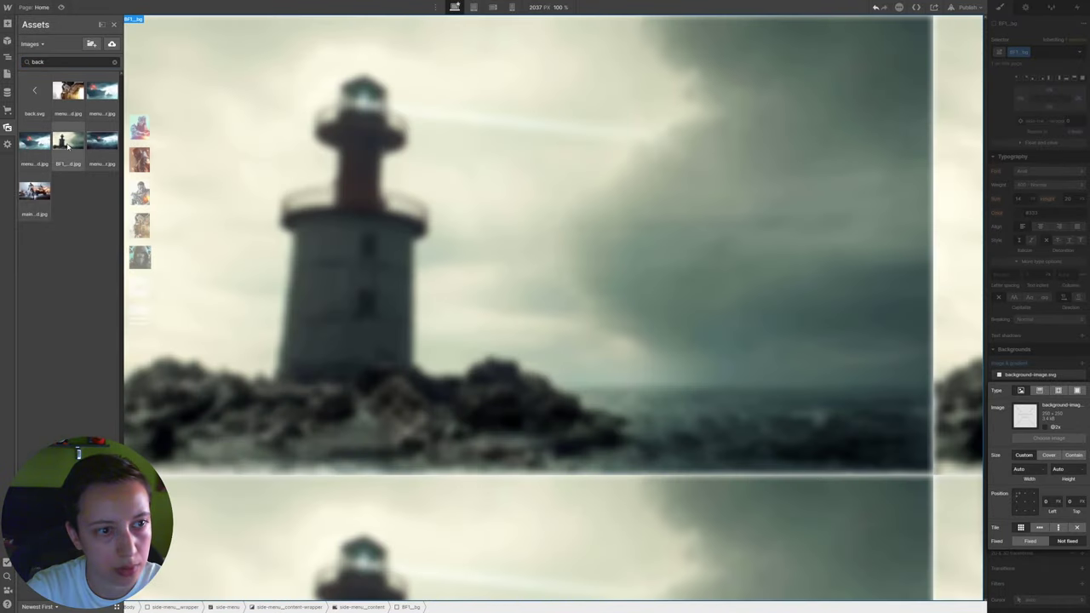
{"action": "left_click", "coordinate": [68, 143]}
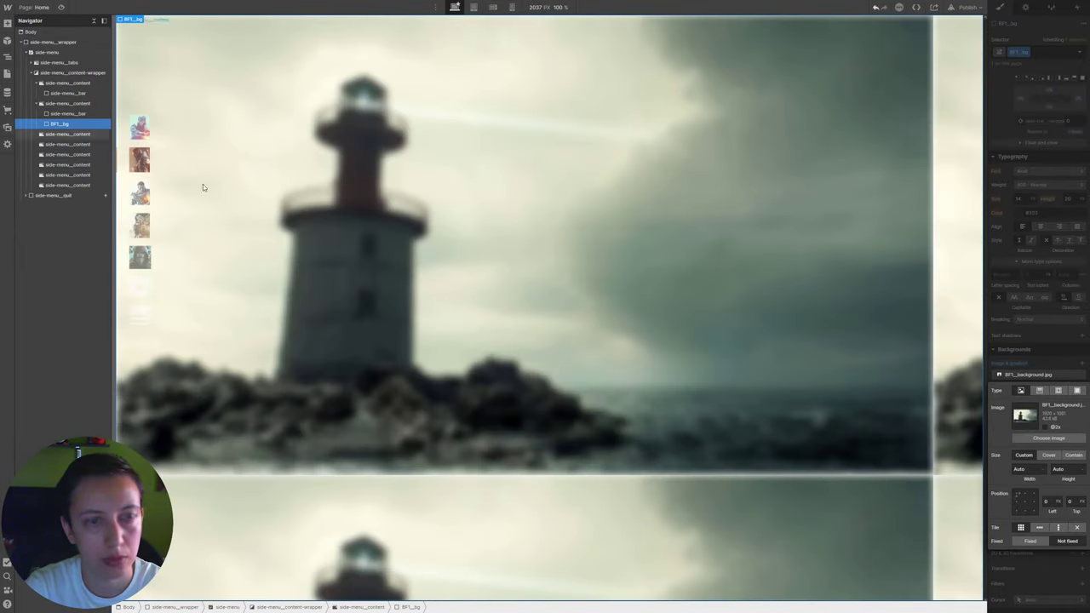
{"action": "left_click", "coordinate": [1049, 458]}
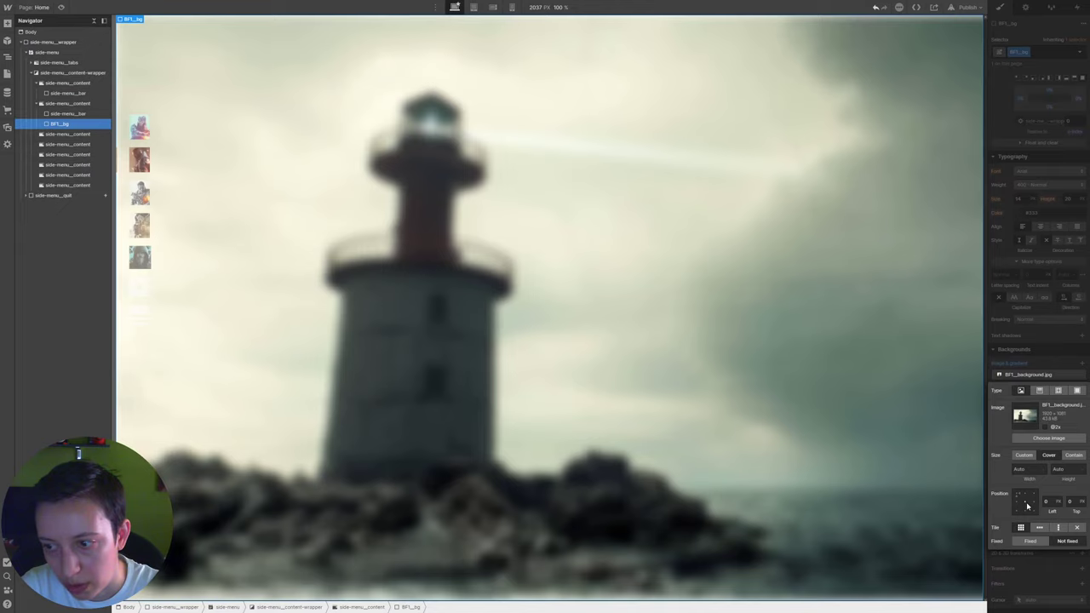
{"action": "left_click", "coordinate": [1026, 504]}
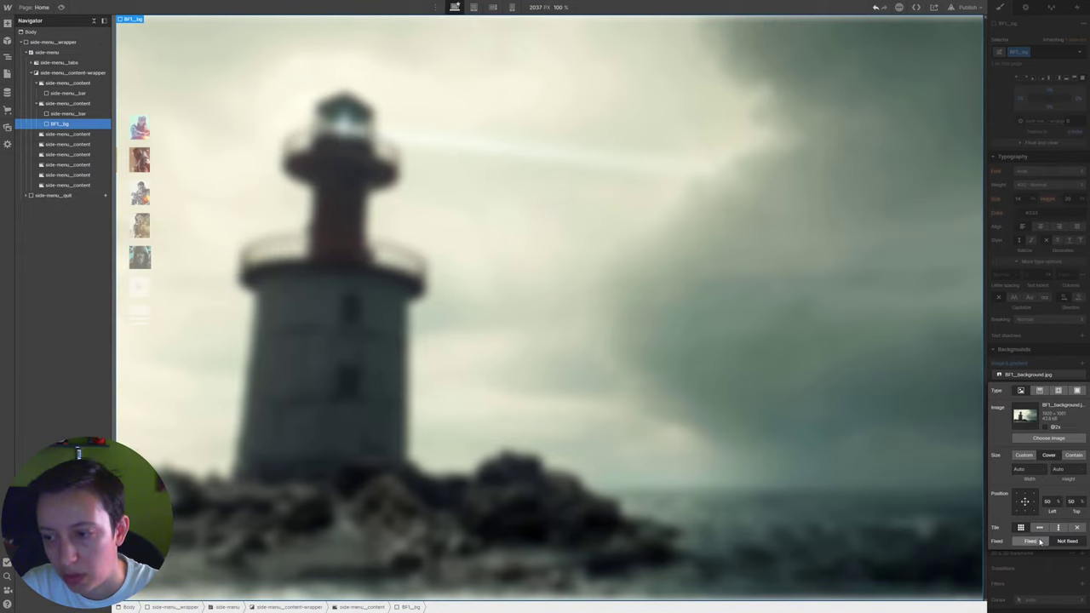
{"action": "left_click", "coordinate": [1063, 365]}
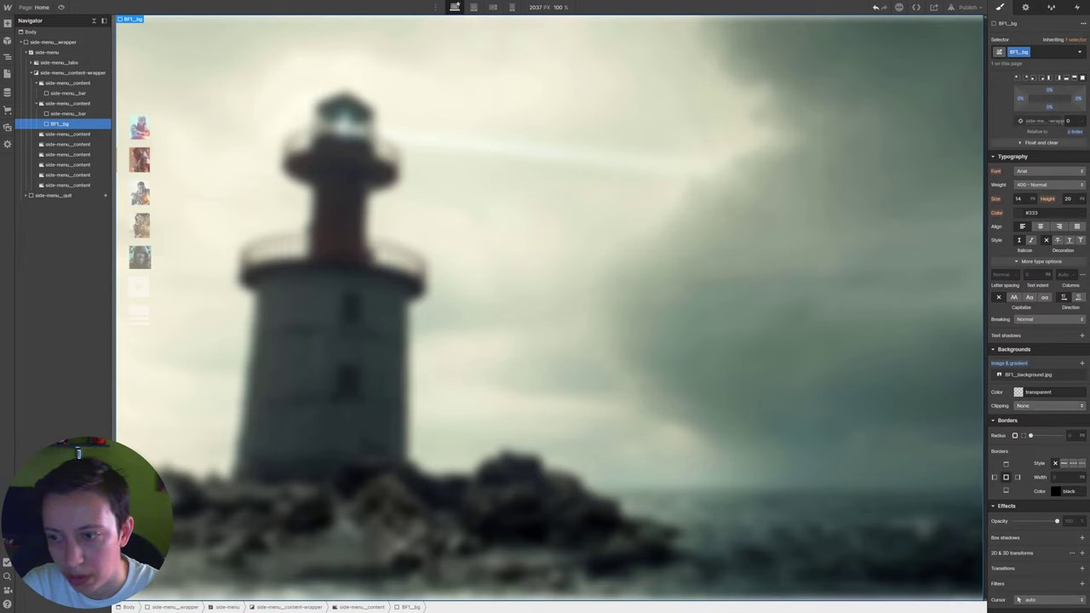
Layer a #000c13 colour overlay at 80% opacity over BF1_bg's image
{"action": "left_click", "coordinate": [1082, 363]}
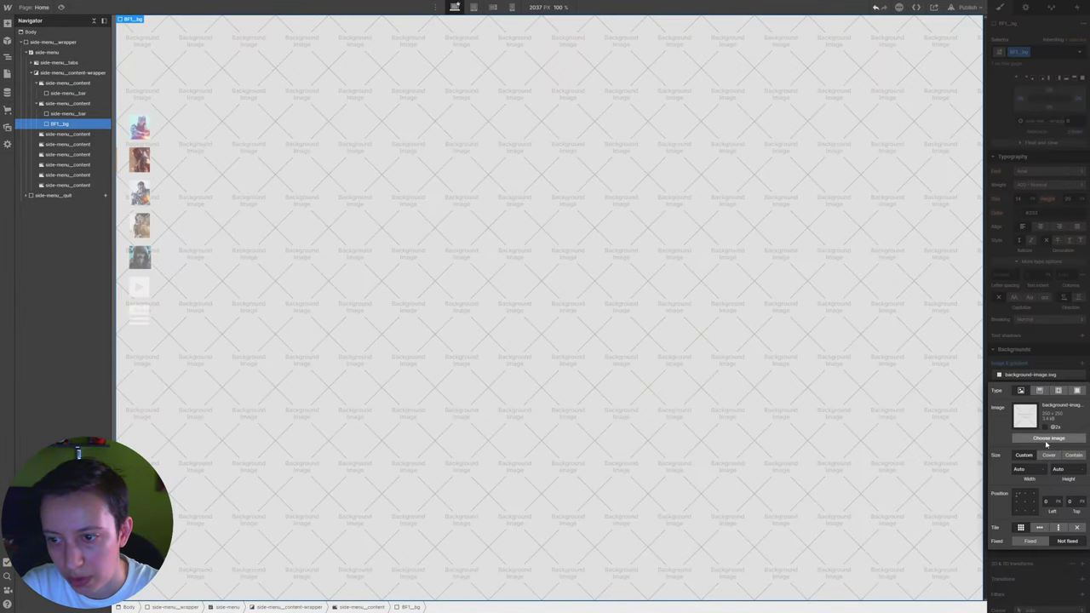
{"action": "left_click", "coordinate": [1077, 390]}
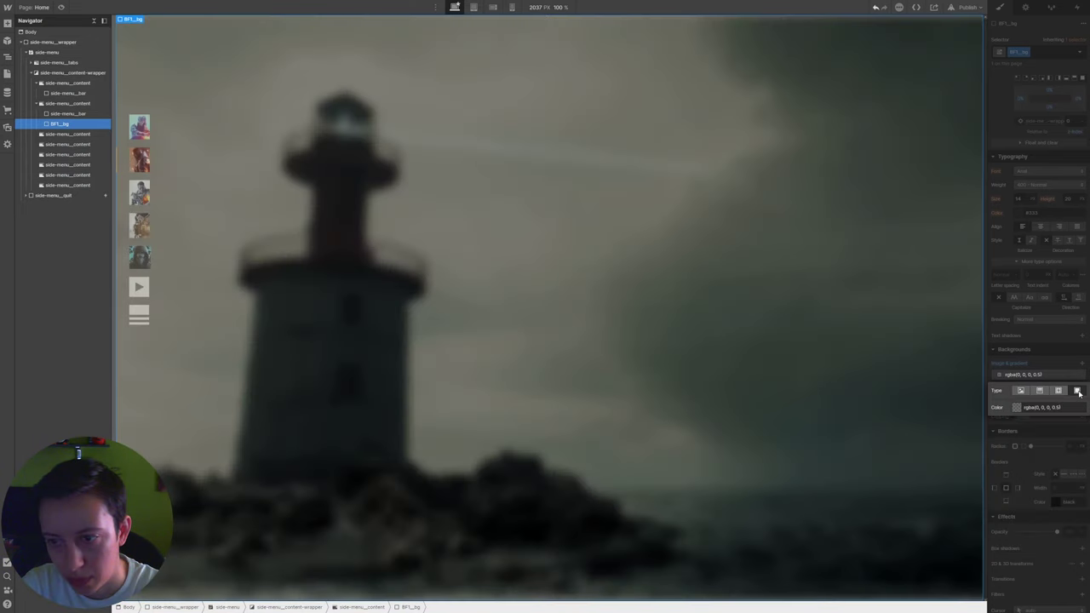
{"action": "left_click", "coordinate": [1016, 407]}
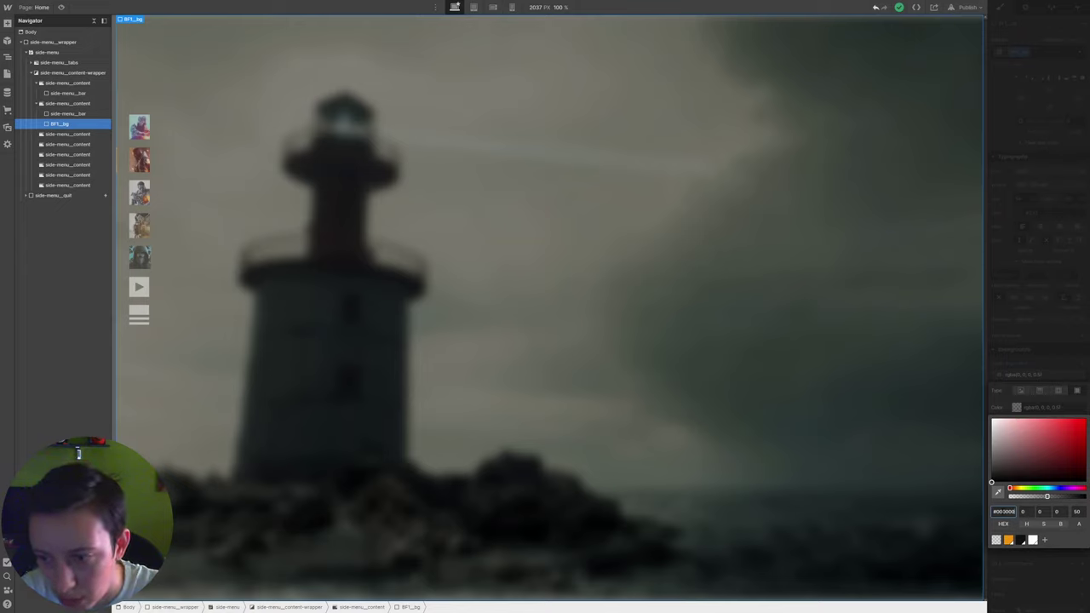
{"action": "left_click", "coordinate": [1016, 515]}
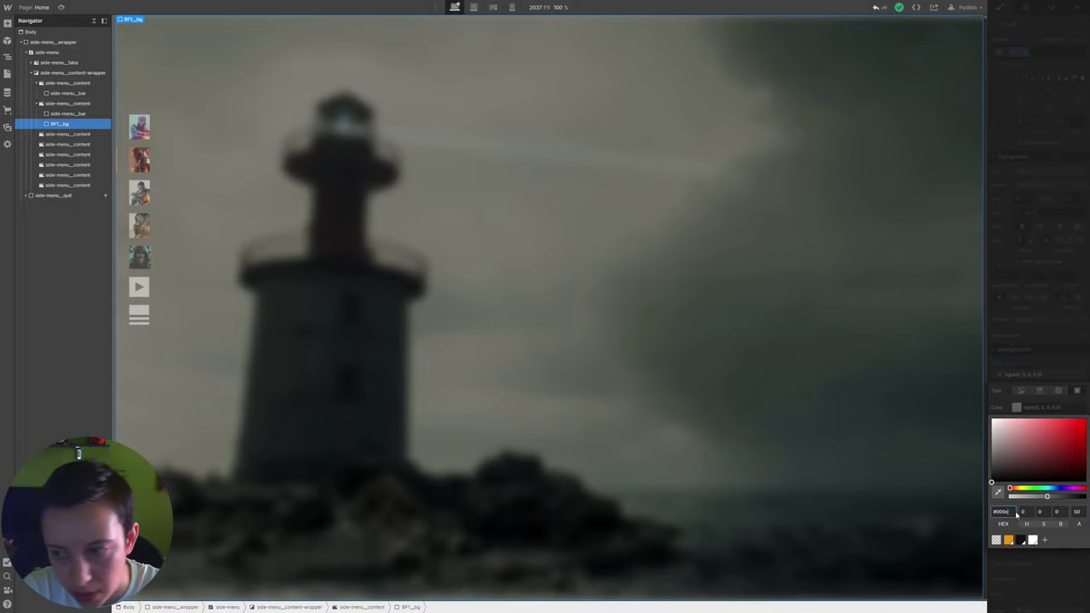
{"action": "type", "text": "#000c1f"}
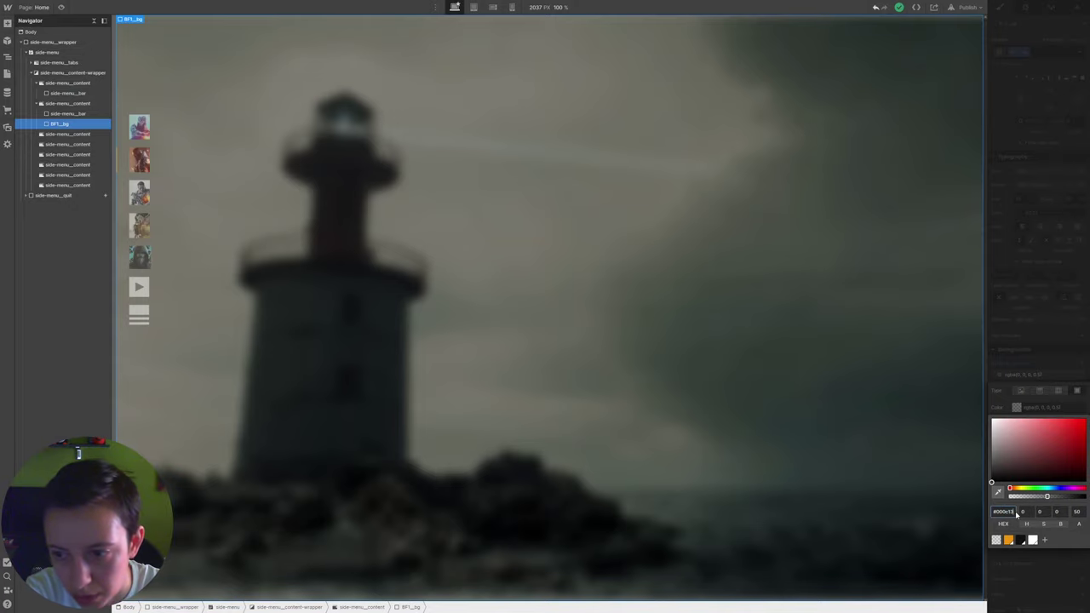
{"action": "type", "text": "3"}
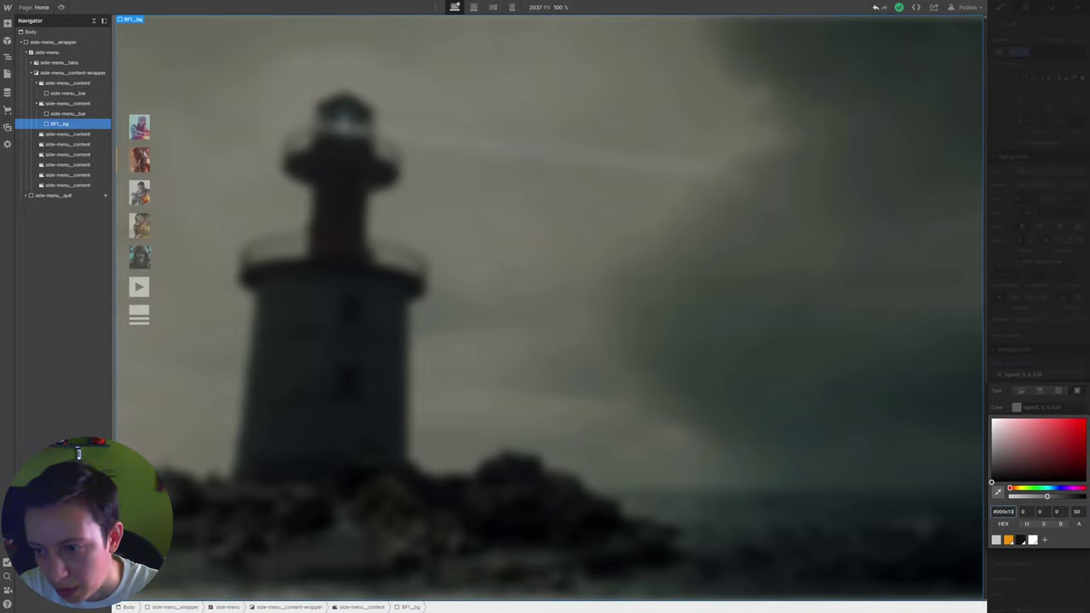
{"action": "key", "text": "Return"}
{"action": "type", "text": "80"}
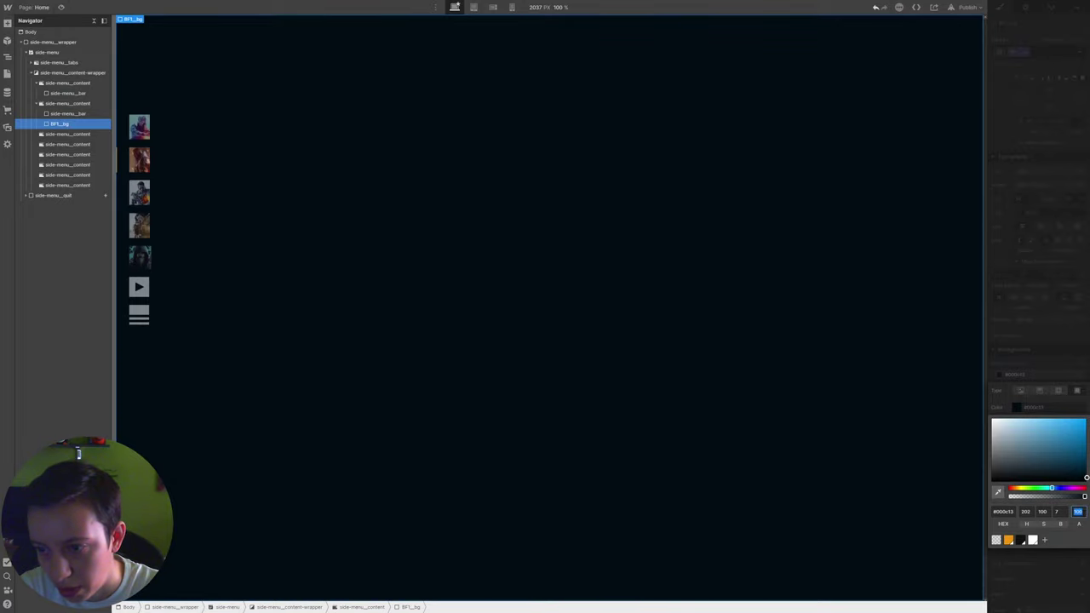
{"action": "key", "text": "Return"}
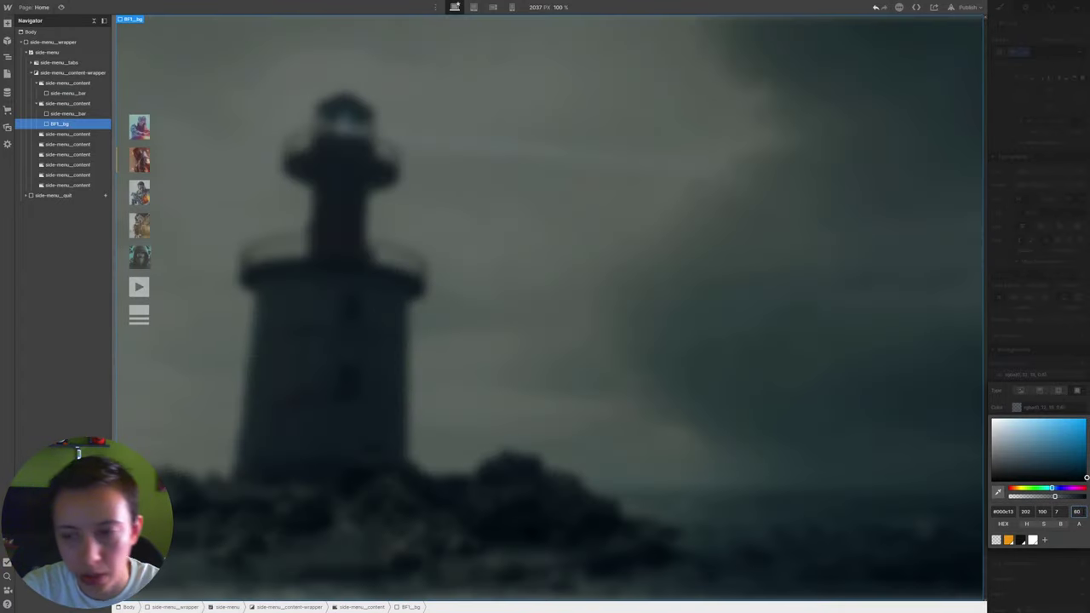
{"action": "left_click", "coordinate": [1008, 410]}
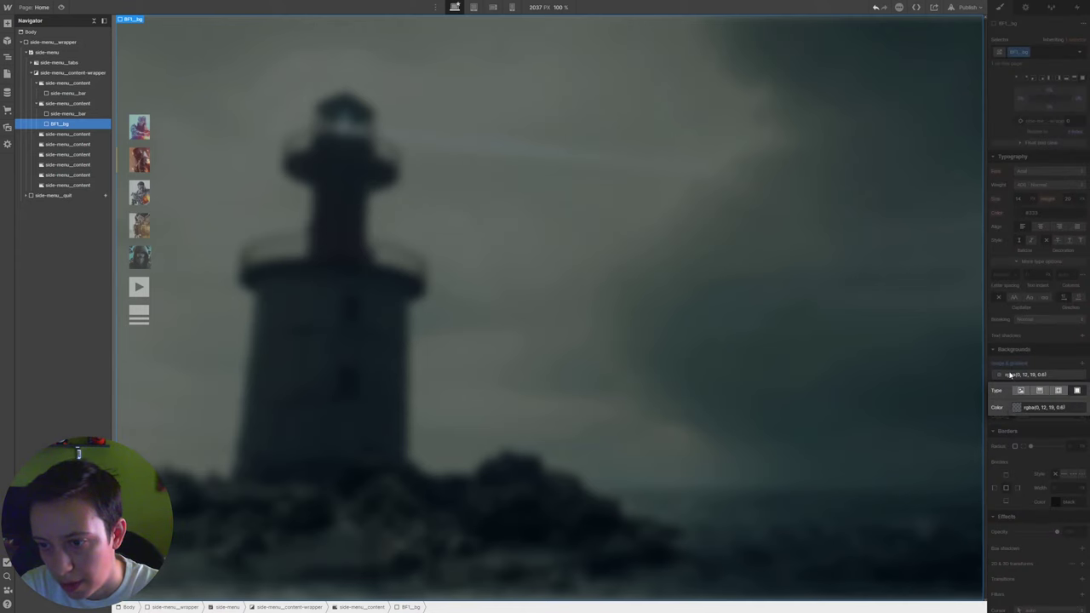
{"action": "left_click", "coordinate": [1009, 374]}
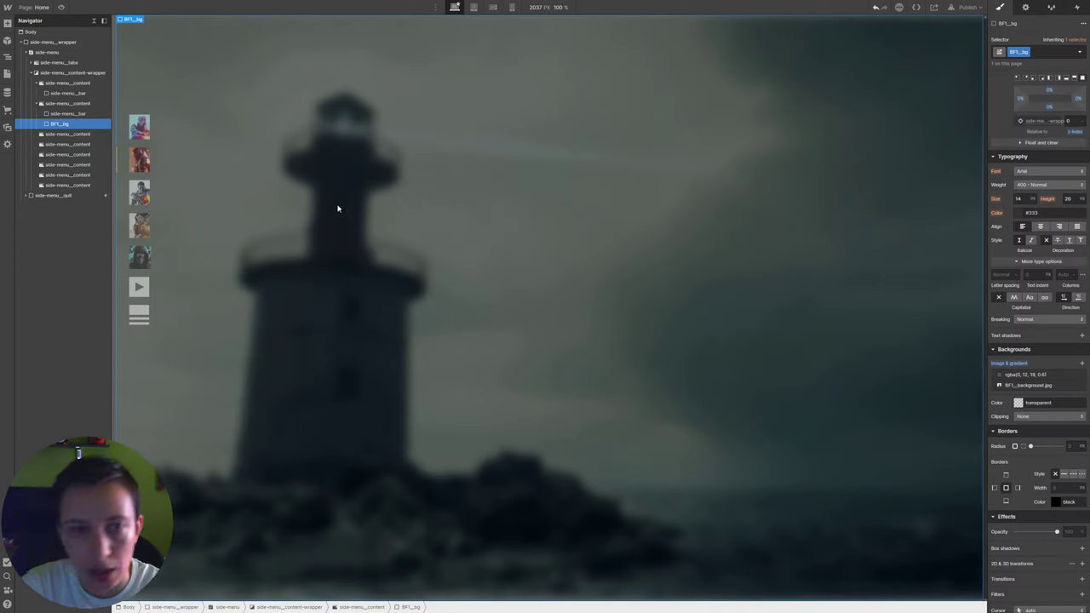
{"action": "key", "text": "ctrl+shift+p"}
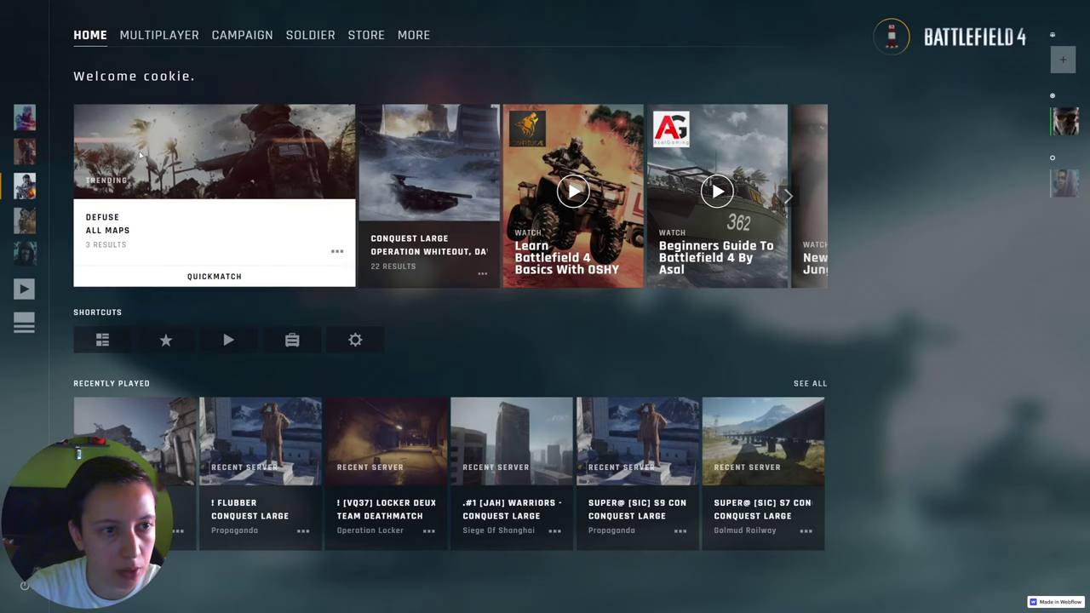
{"action": "left_click", "coordinate": [25, 151]}
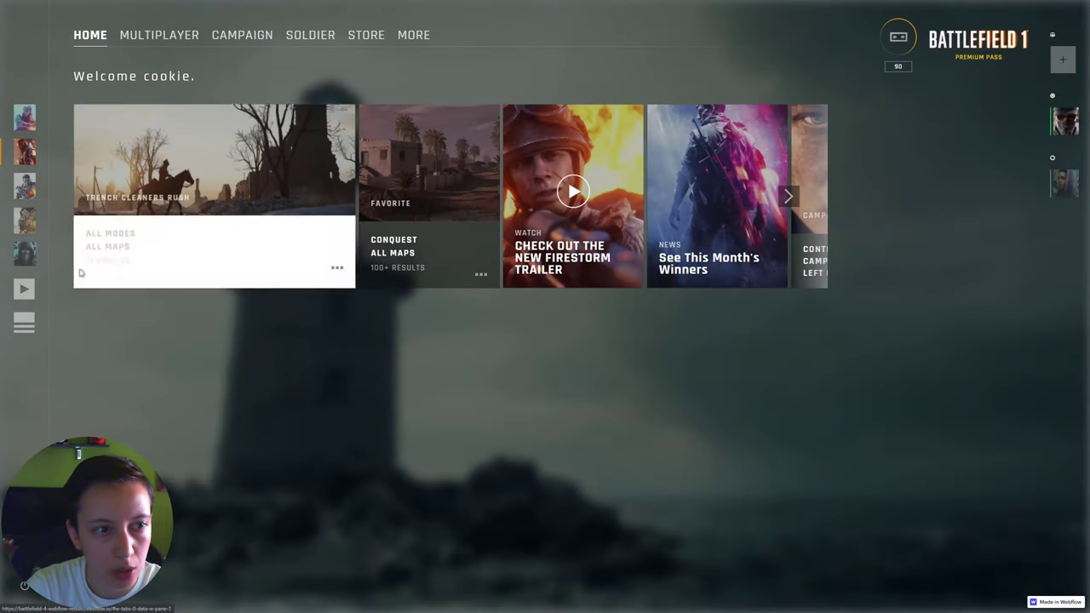
{"action": "left_click", "coordinate": [24, 185]}
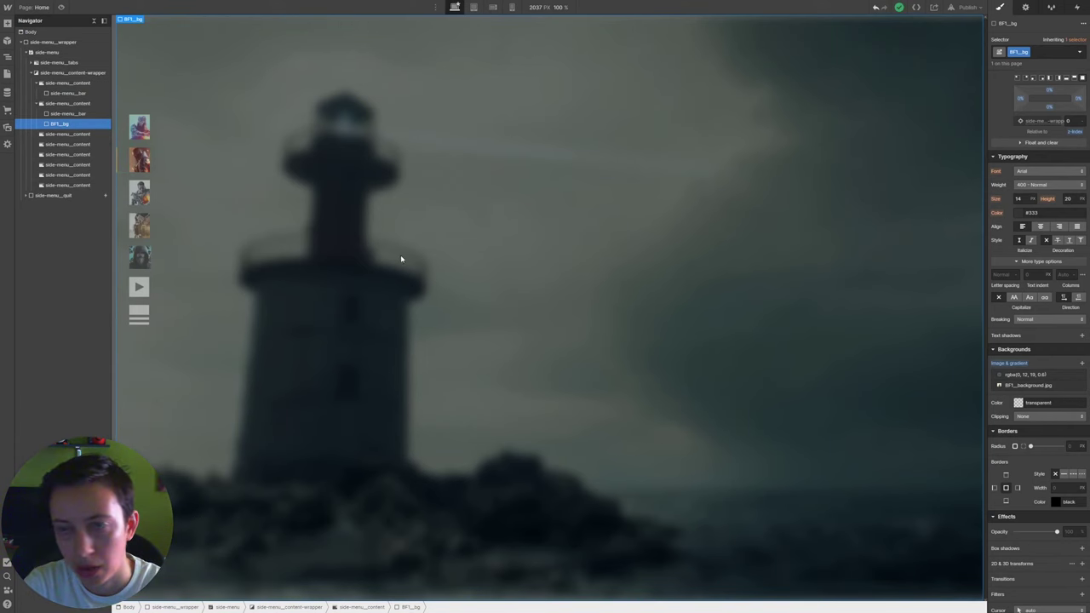
Step through the side-menu_bar and side-menu_content rows in the Navigator
{"action": "scroll", "coordinate": [1039, 256], "scroll_direction": "up", "scroll_amount": 5}
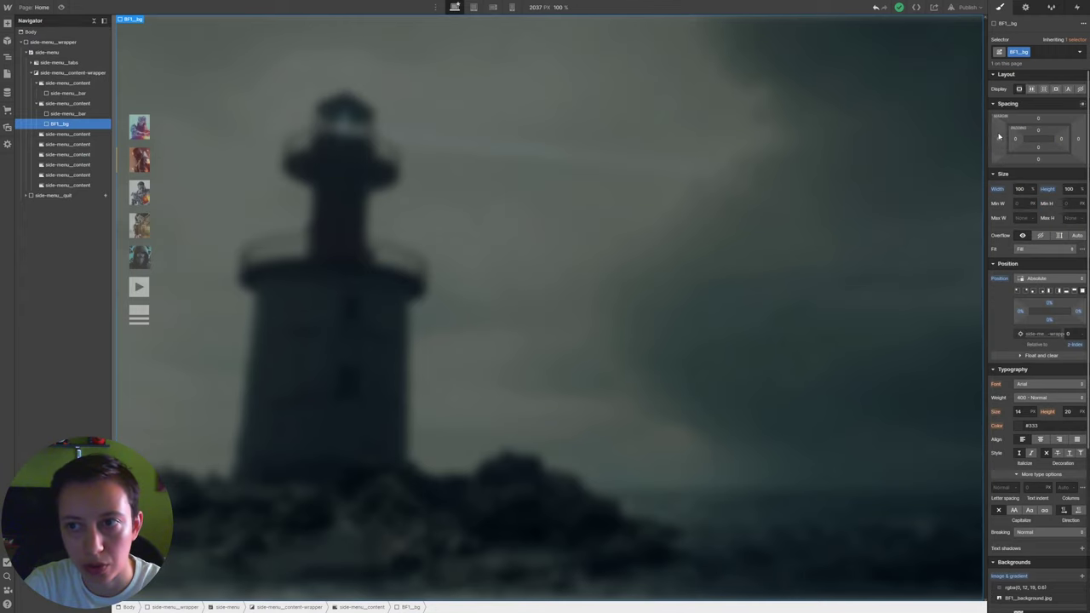
{"action": "left_click", "coordinate": [66, 114]}
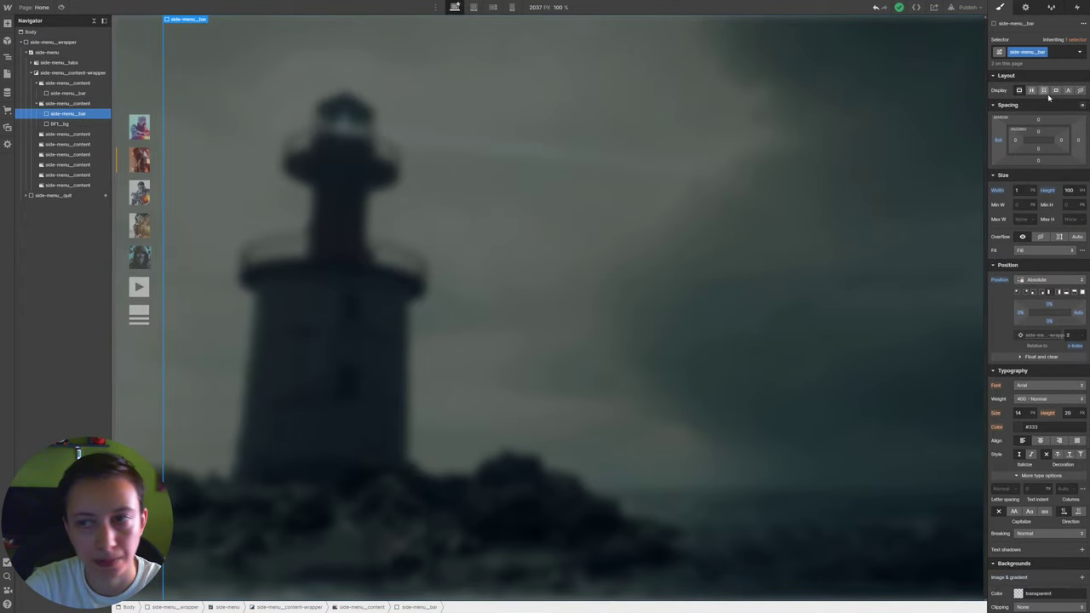
{"action": "left_click", "coordinate": [68, 133]}
{"action": "left_click", "coordinate": [51, 143]}
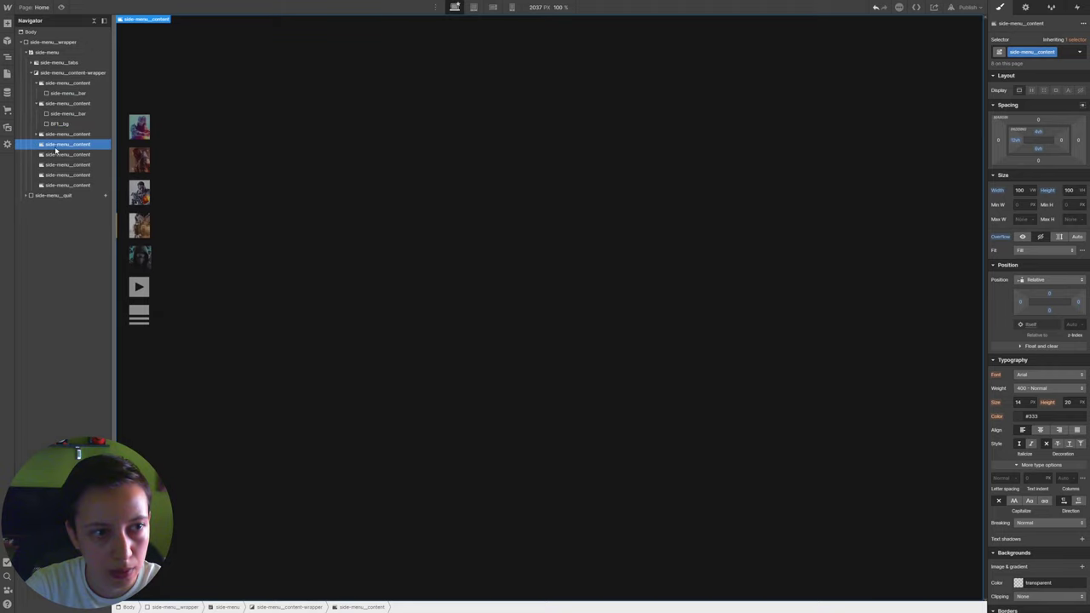
{"action": "left_click", "coordinate": [53, 154]}
{"action": "left_click", "coordinate": [56, 165]}
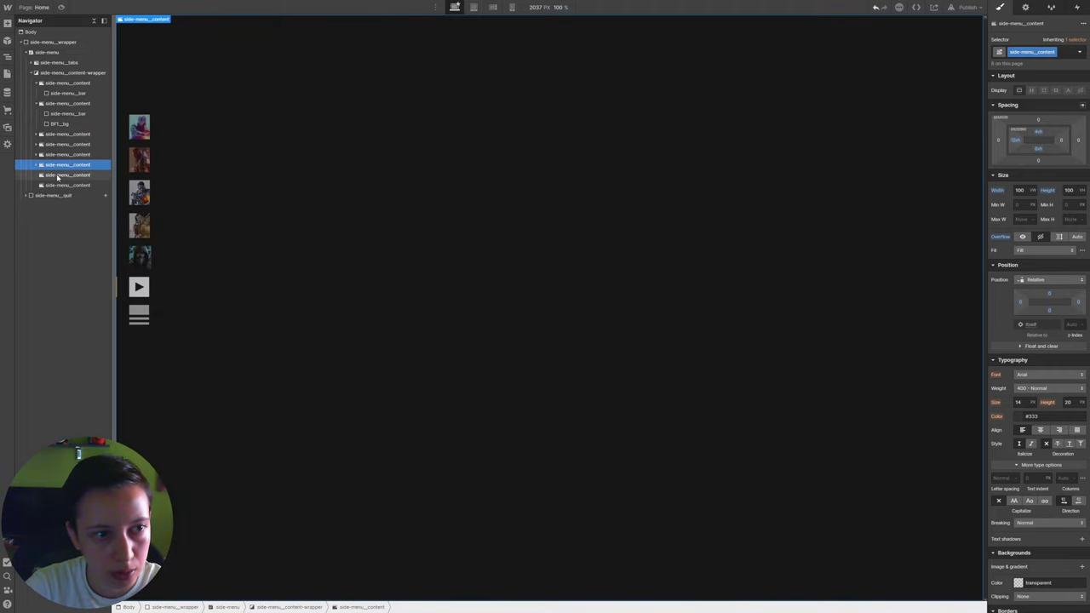
{"action": "left_click", "coordinate": [55, 175]}
{"action": "left_click", "coordinate": [57, 185]}
Check the remaining content blocks, then expand the third and select its BF1_bg
{"action": "left_click", "coordinate": [60, 124]}
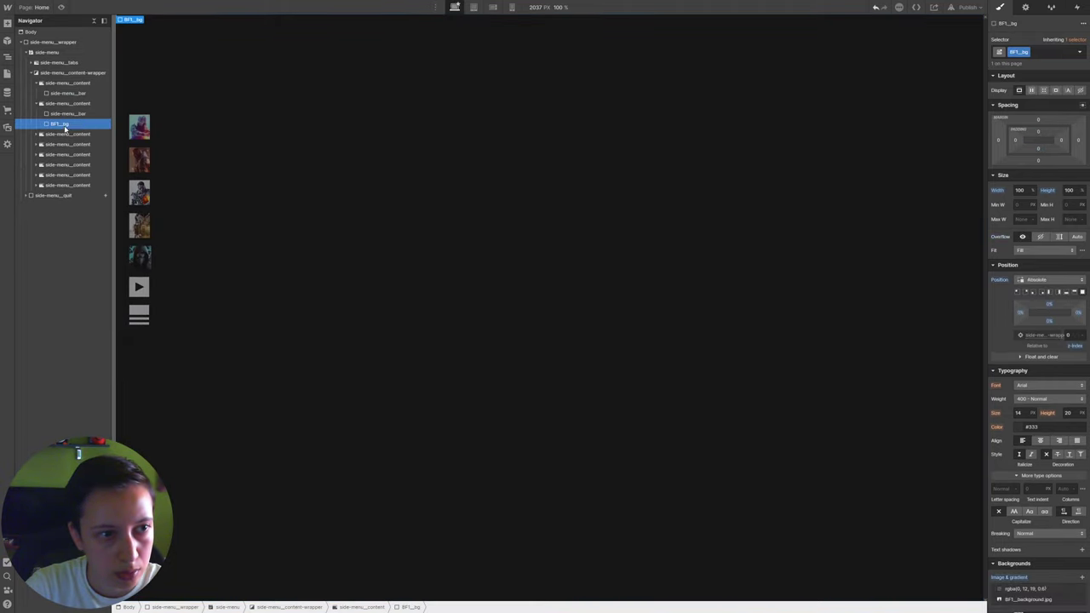
{"action": "left_click", "coordinate": [67, 134]}
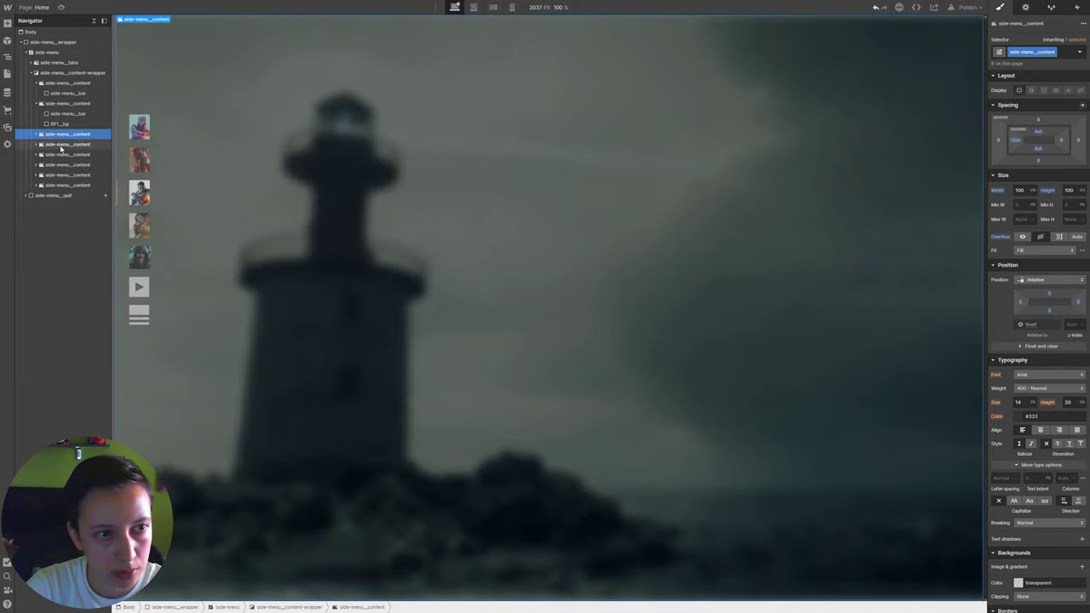
{"action": "left_click", "coordinate": [66, 154]}
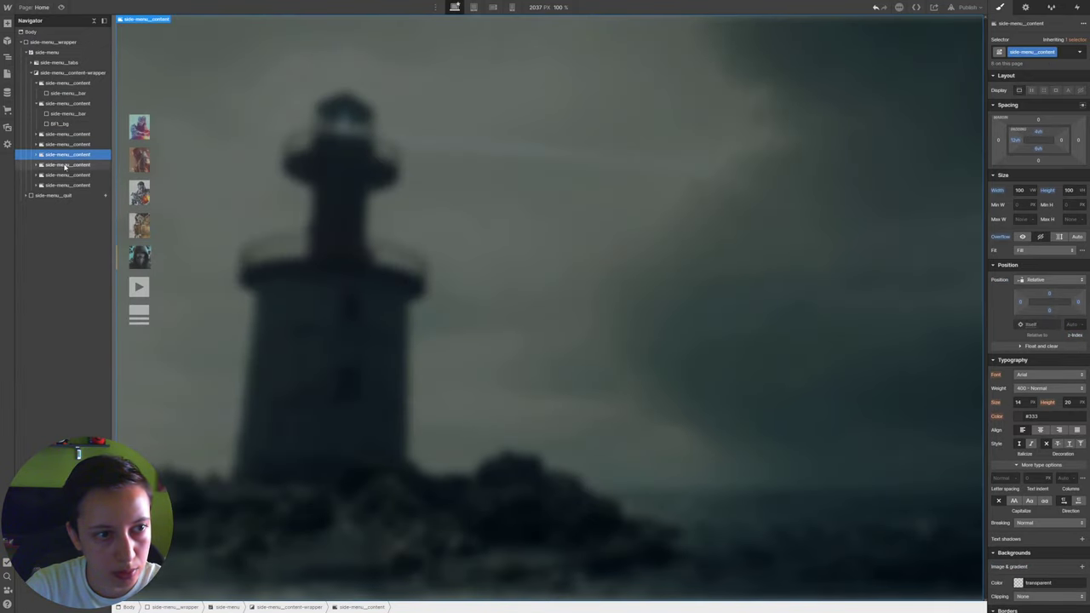
{"action": "left_click", "coordinate": [64, 165]}
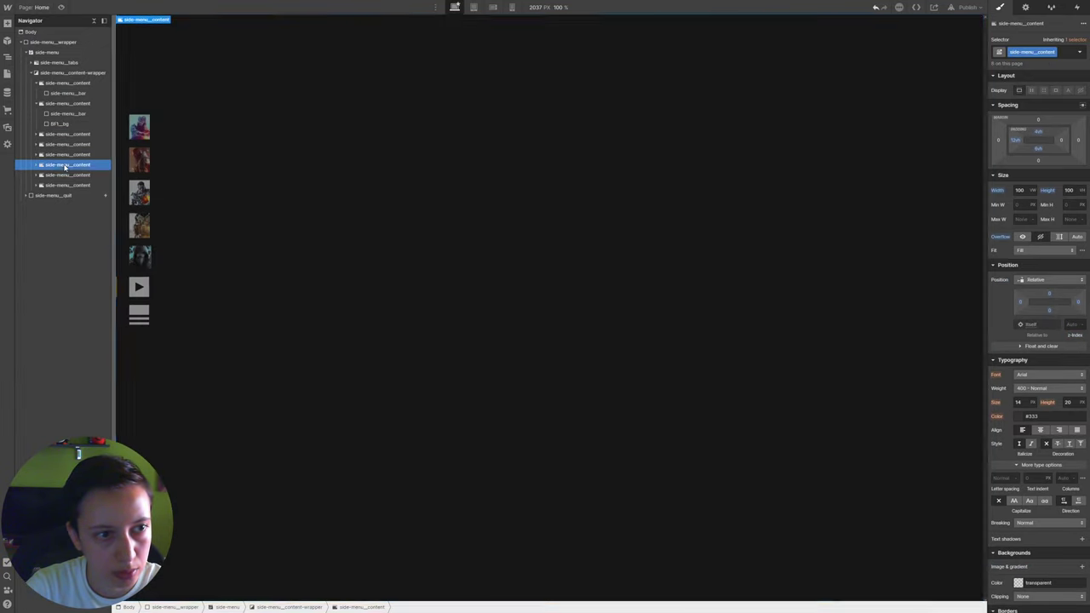
{"action": "left_click", "coordinate": [67, 174]}
{"action": "left_click", "coordinate": [67, 185]}
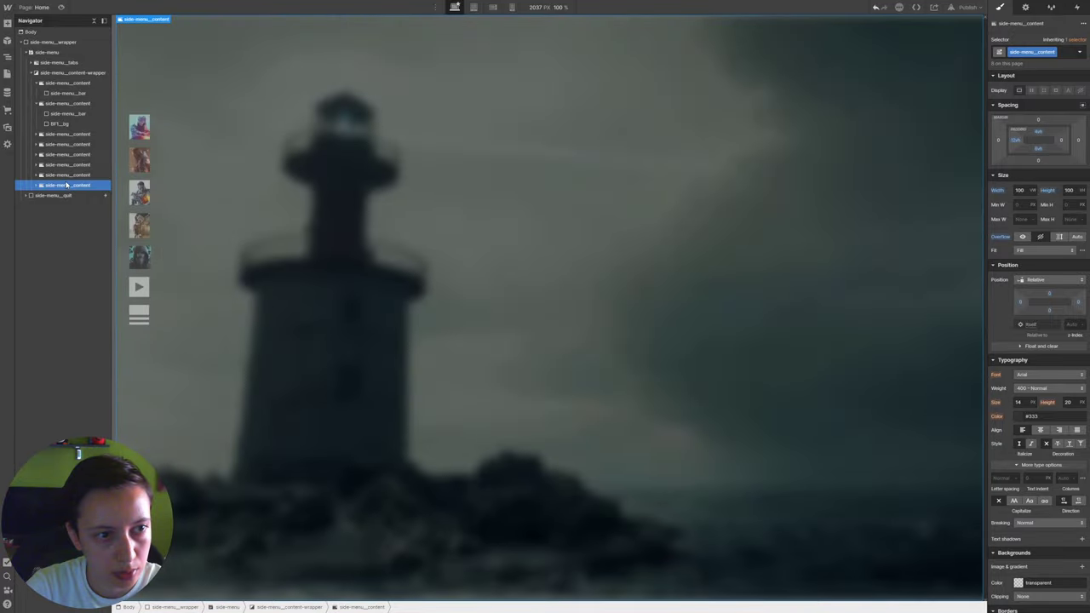
{"action": "left_click", "coordinate": [40, 135]}
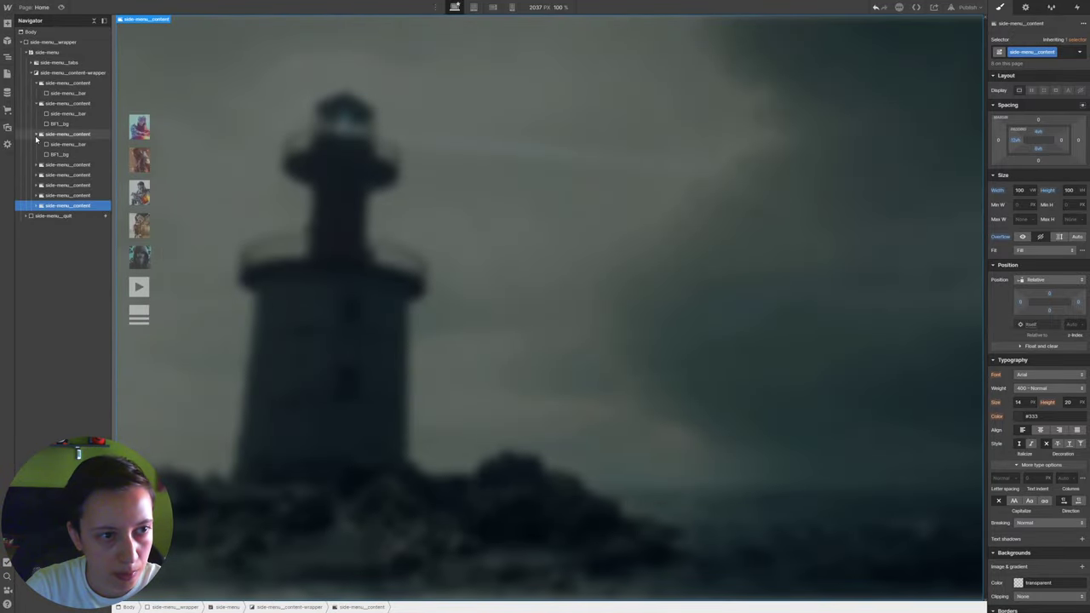
{"action": "left_click", "coordinate": [61, 155]}
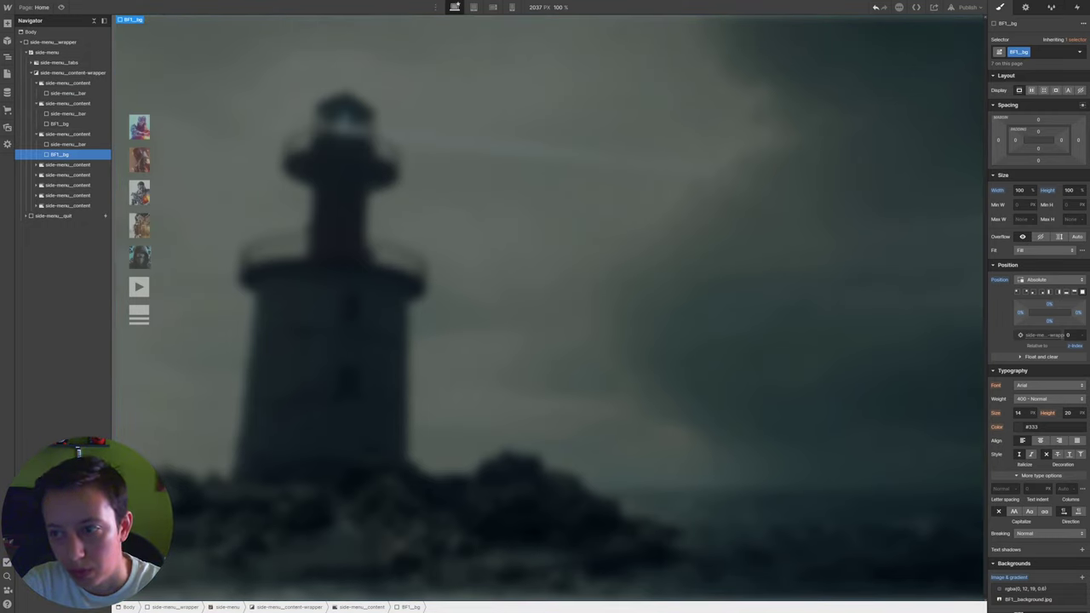
Duplicate the BF1_bg class as a new class named BF4_bg
{"action": "left_click", "coordinate": [1028, 51]}
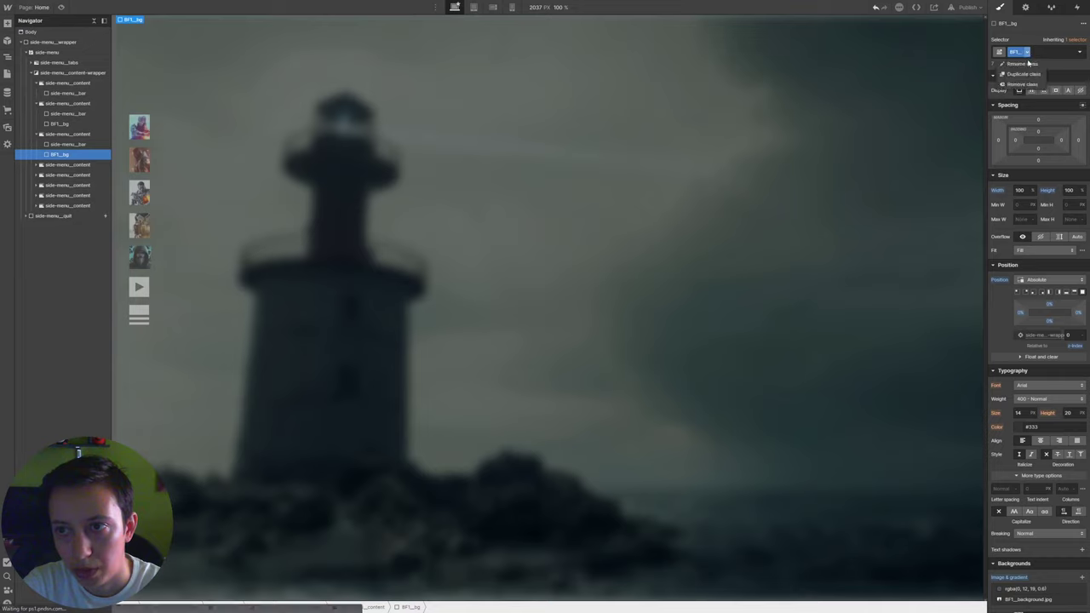
{"action": "left_click", "coordinate": [1023, 77]}
{"action": "type", "text": "BF1_bg"}
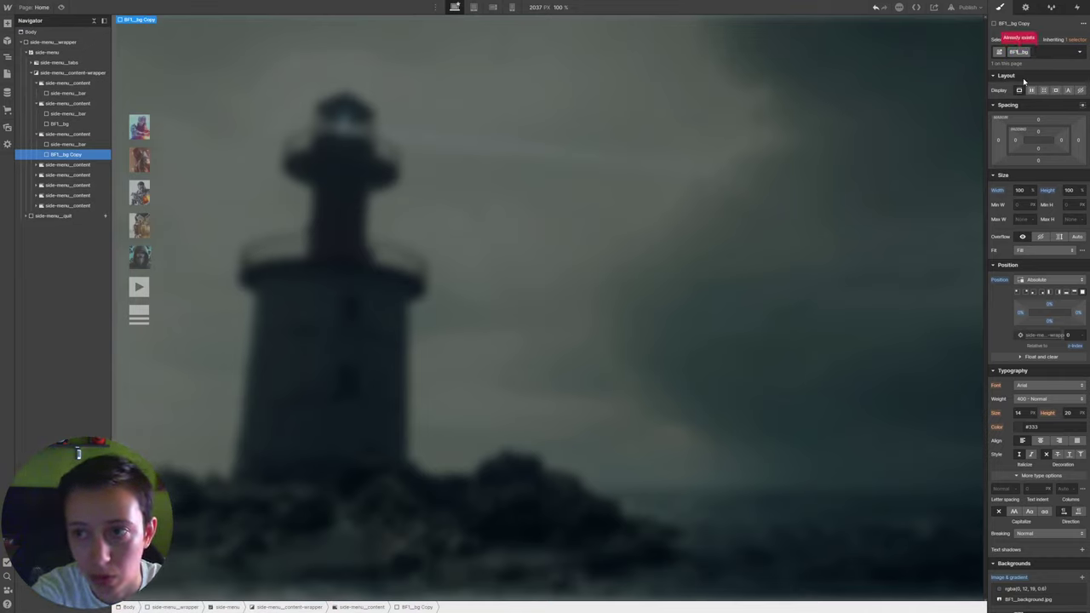
{"action": "key", "text": "Left"}
{"action": "key", "text": "Left"}
{"action": "key", "text": "Left"}
{"action": "key", "text": "BackSpace"}
{"action": "type", "text": "4"}
{"action": "key", "text": "Return"}
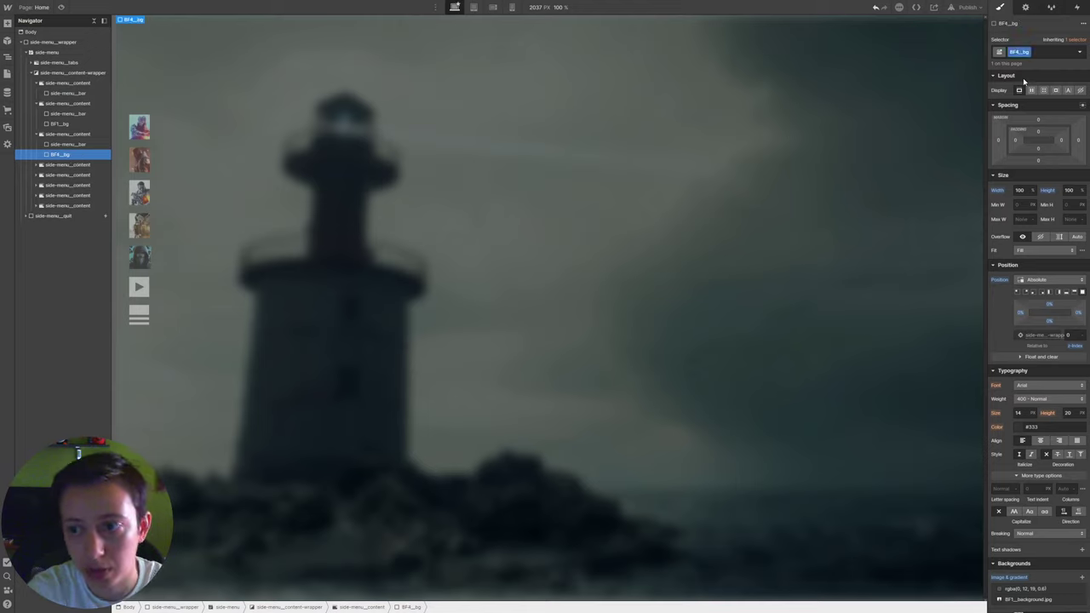
Replace the BF4_bg background image with menu_background.jpg
{"action": "scroll", "coordinate": [1018, 406], "scroll_direction": "down", "scroll_amount": 3}
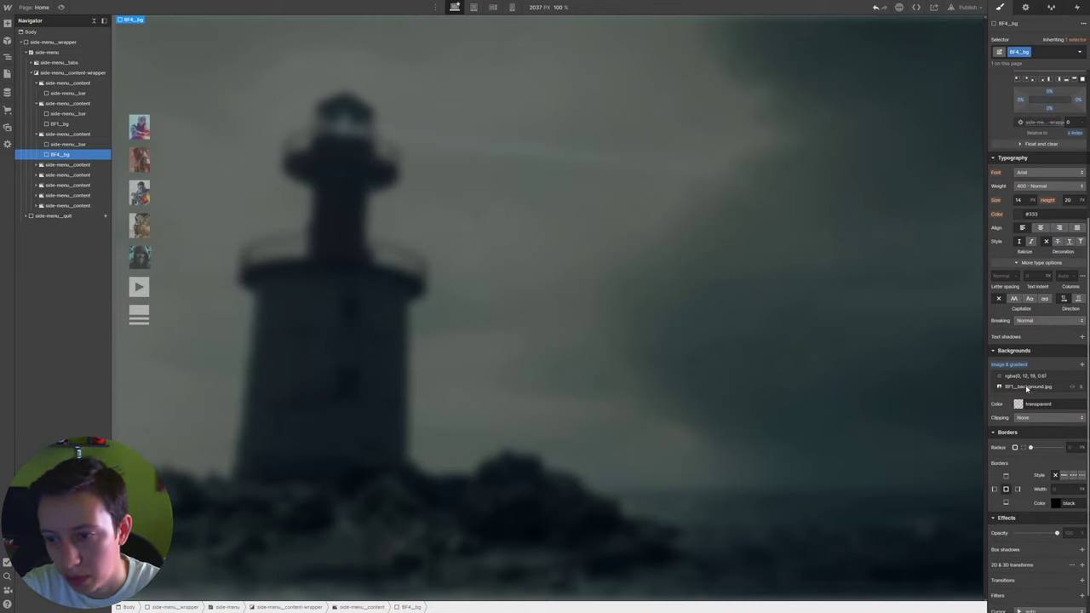
{"action": "left_click", "coordinate": [1027, 387]}
{"action": "left_click", "coordinate": [1049, 449]}
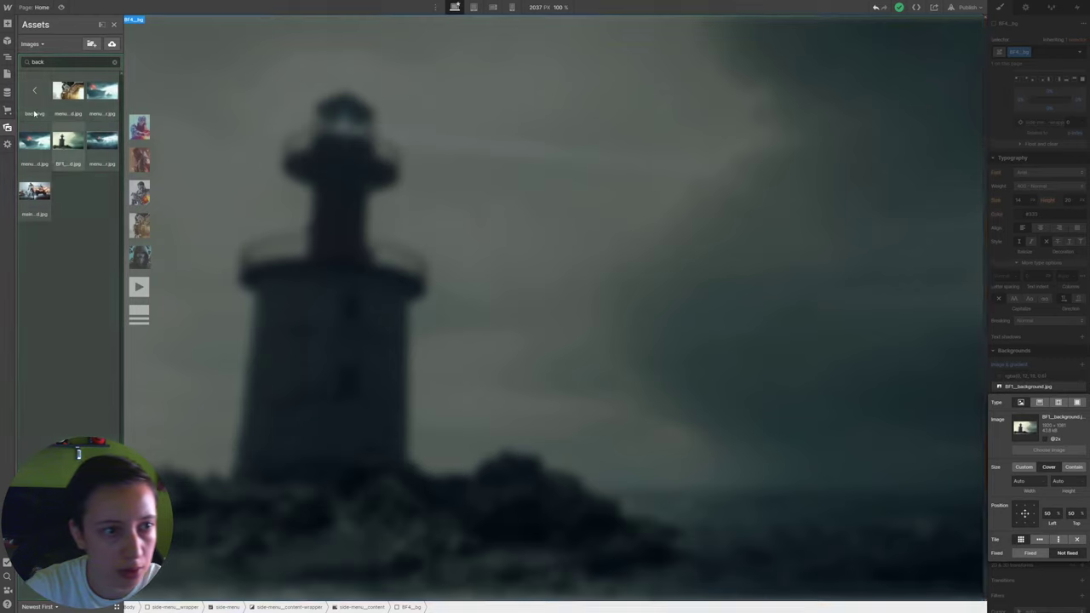
{"action": "double_click", "coordinate": [39, 62]}
{"action": "type", "text": "bf4"}
{"action": "double_click", "coordinate": [58, 62]}
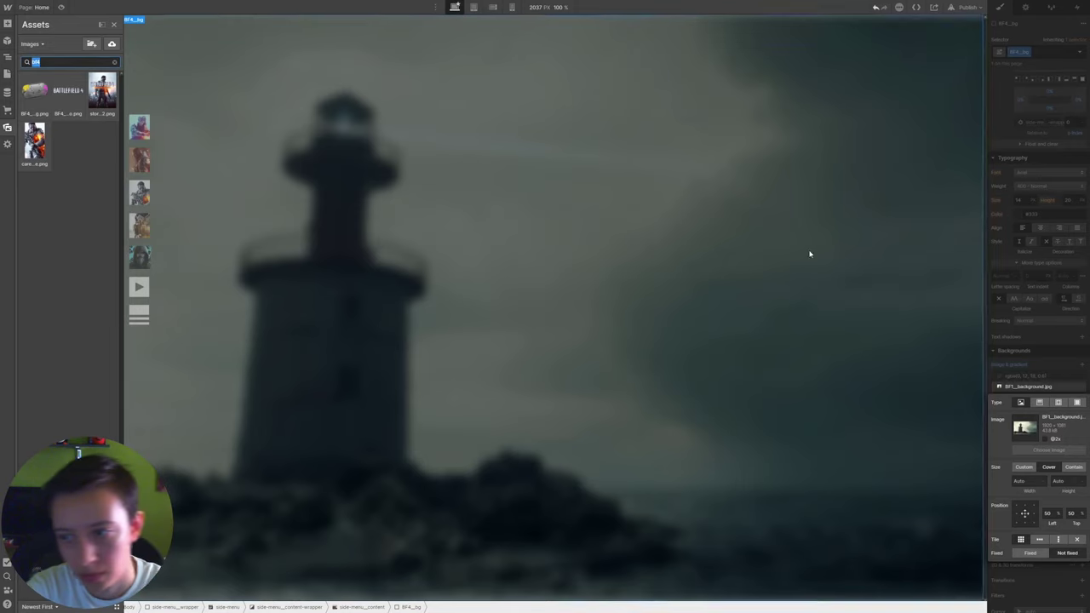
{"action": "type", "text": "menu"}
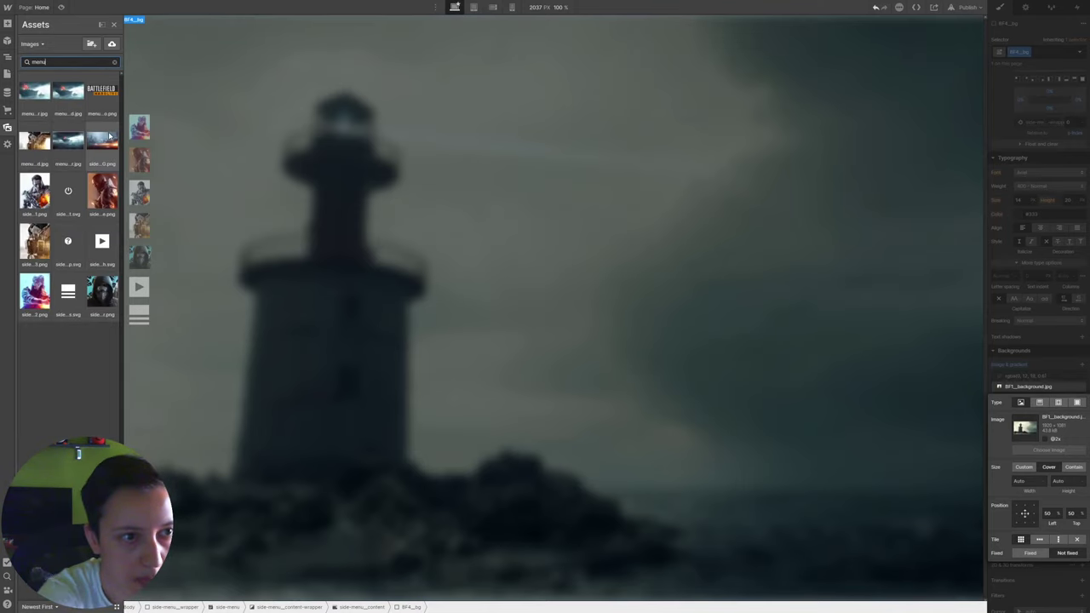
{"action": "left_click", "coordinate": [68, 92]}
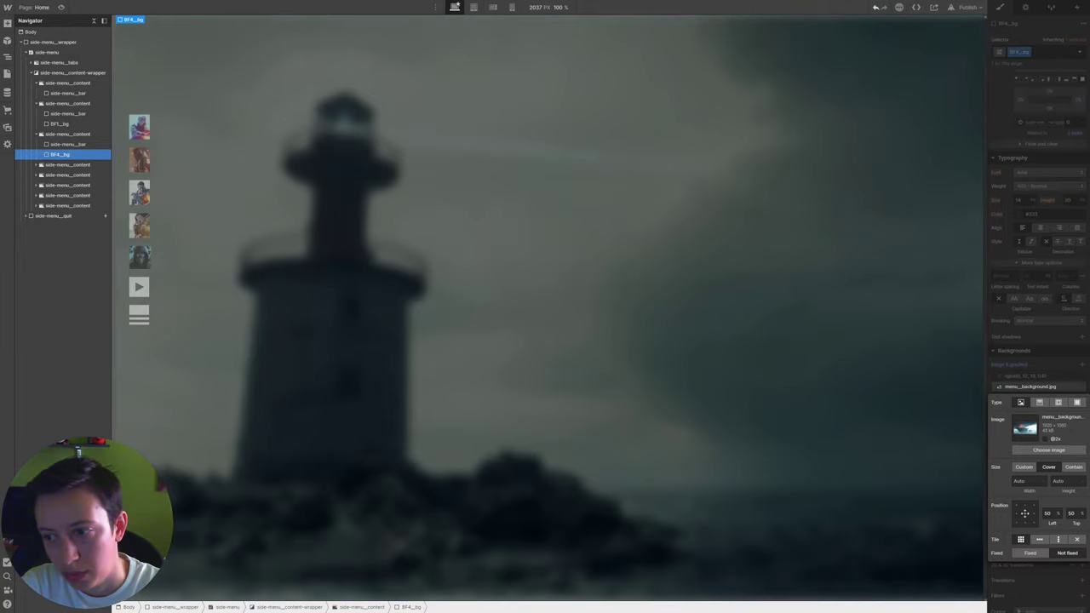
Add a copy of the background layer to the next tab content block, then preview
{"action": "left_click", "coordinate": [51, 165]}
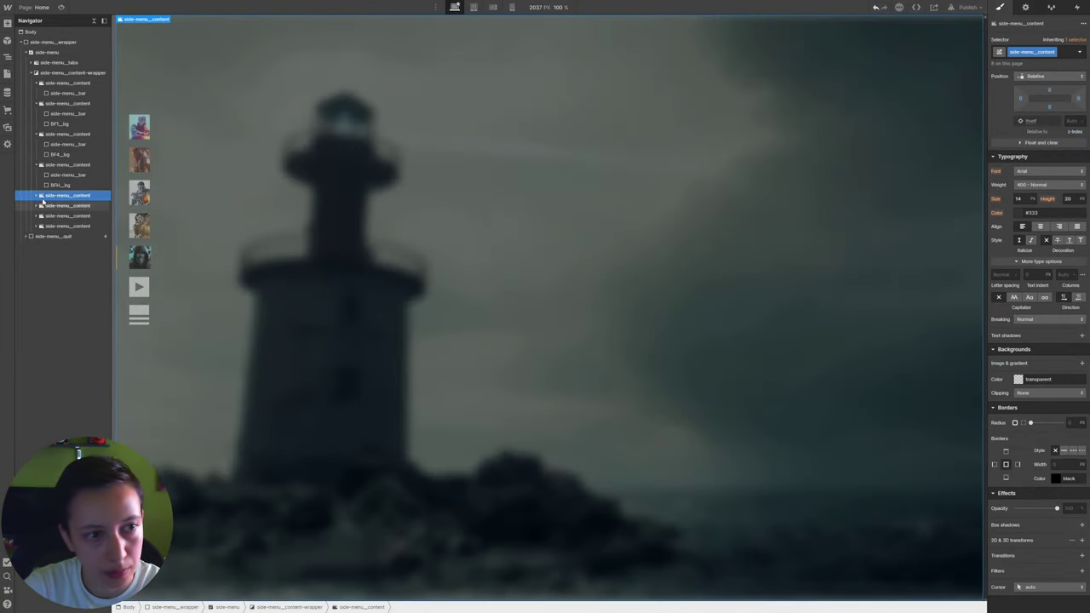
{"action": "key", "text": "BackSpace"}
{"action": "key", "text": "BackSpace"}
{"action": "key", "text": "BackSpace"}
{"action": "key", "text": "BackSpace"}
{"action": "key", "text": "BackSpace"}
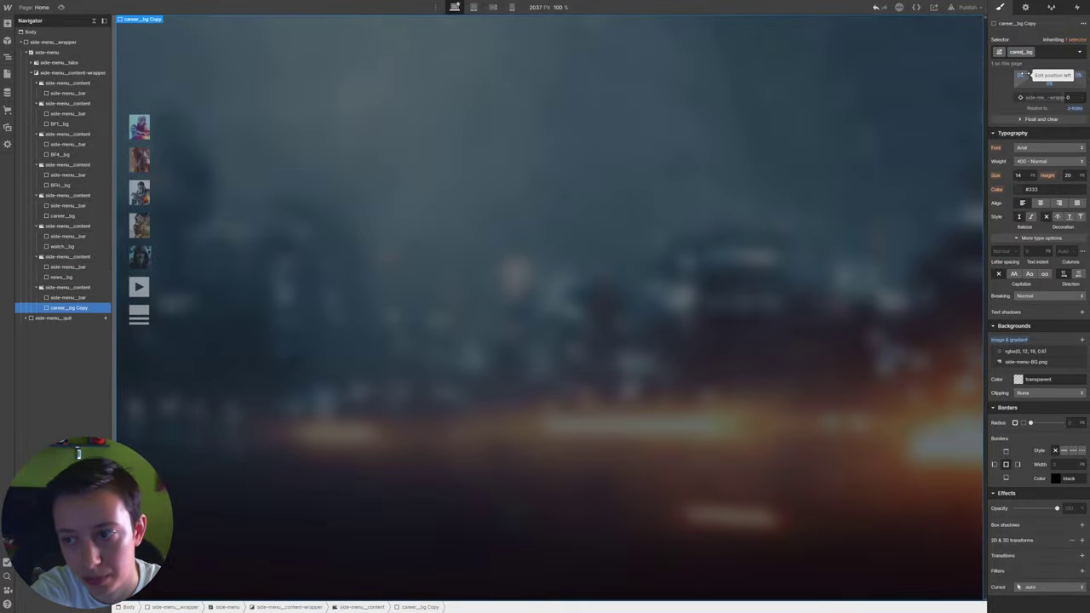
{"action": "key", "text": "ctrl+shift+p"}
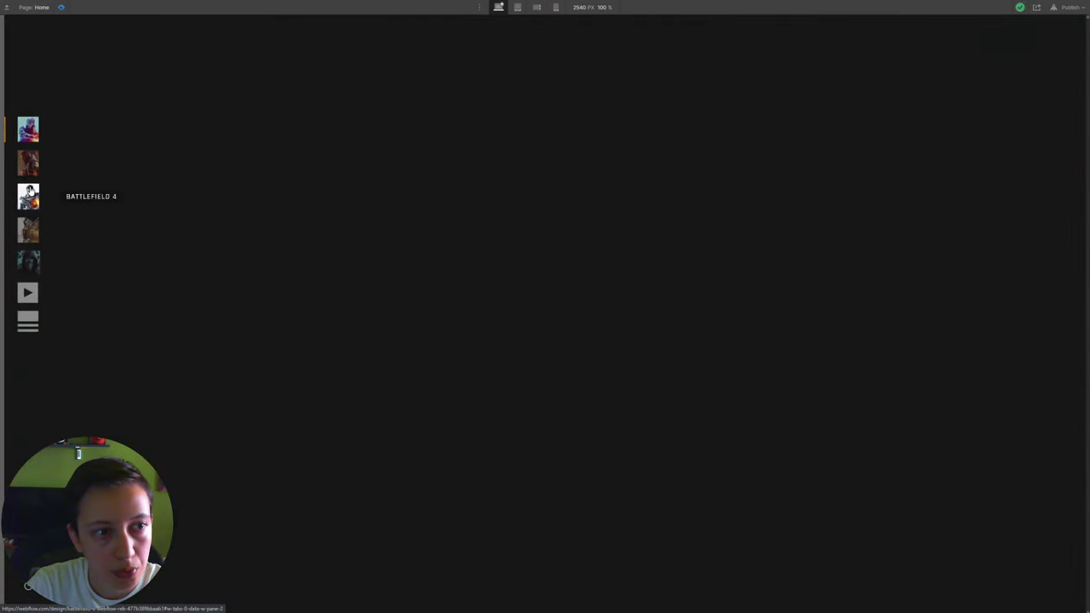
Leave preview and set the side-menu bar's background colour to white
{"action": "left_click", "coordinate": [29, 195]}
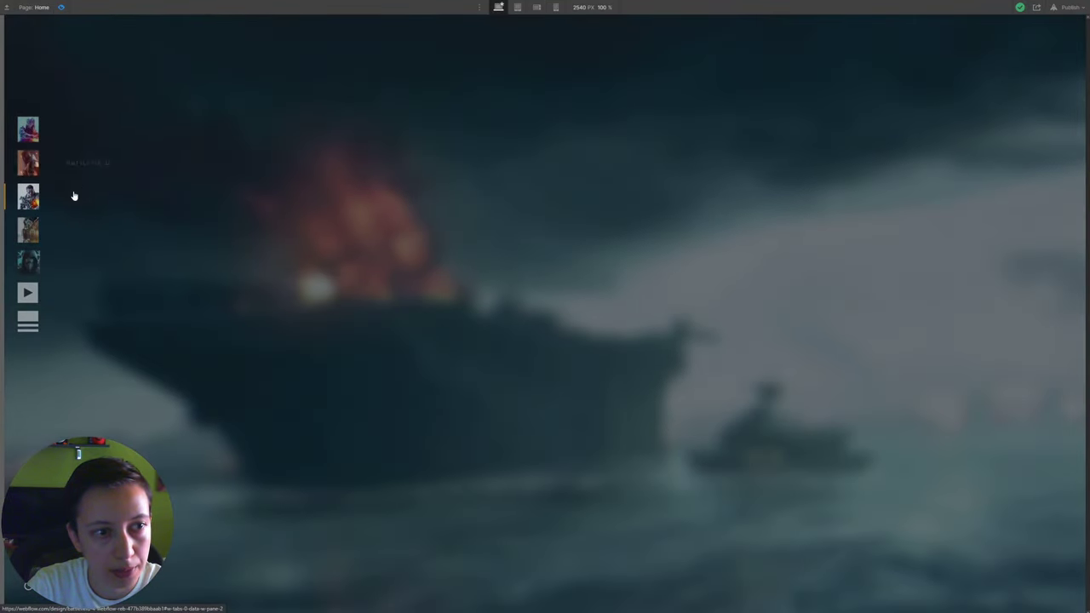
{"action": "left_click", "coordinate": [62, 8]}
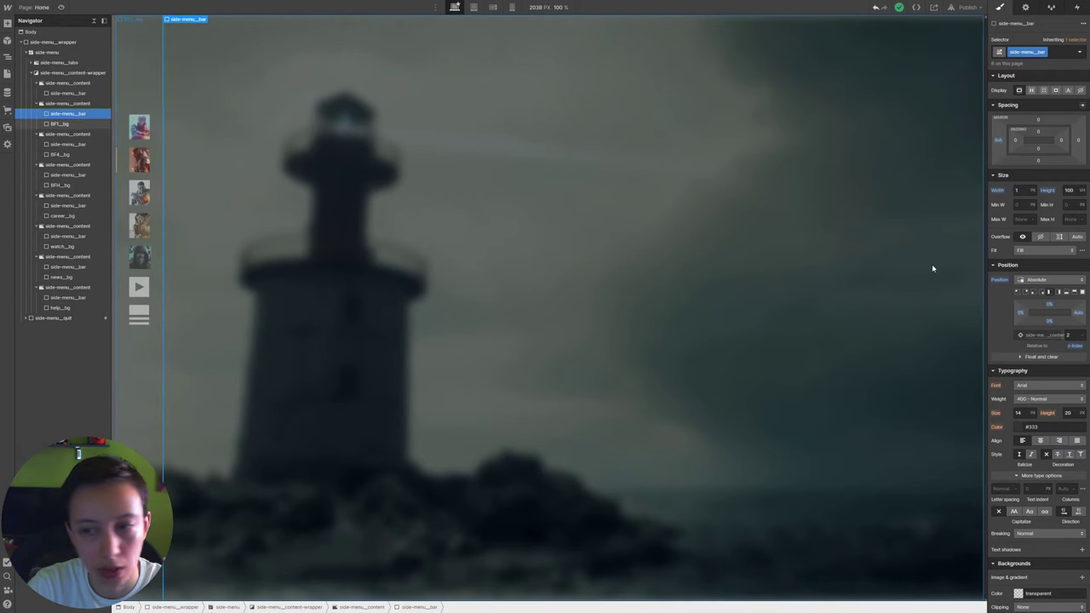
{"action": "scroll", "coordinate": [1019, 383], "scroll_direction": "down", "scroll_amount": 3}
{"action": "left_click", "coordinate": [1018, 380]}
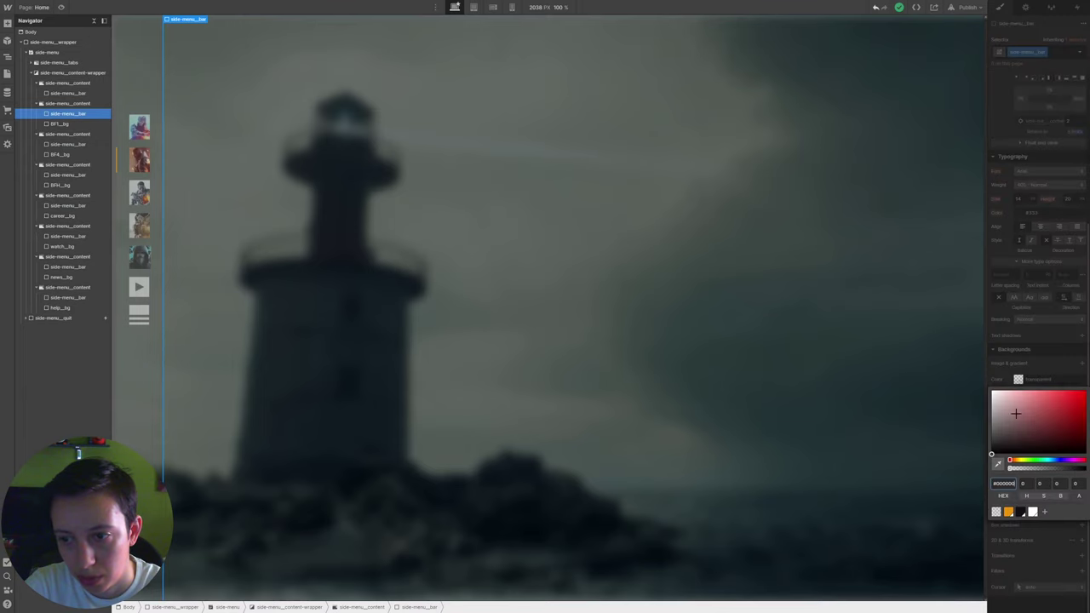
{"action": "left_click", "coordinate": [1032, 513]}
{"action": "left_click", "coordinate": [1021, 380]}
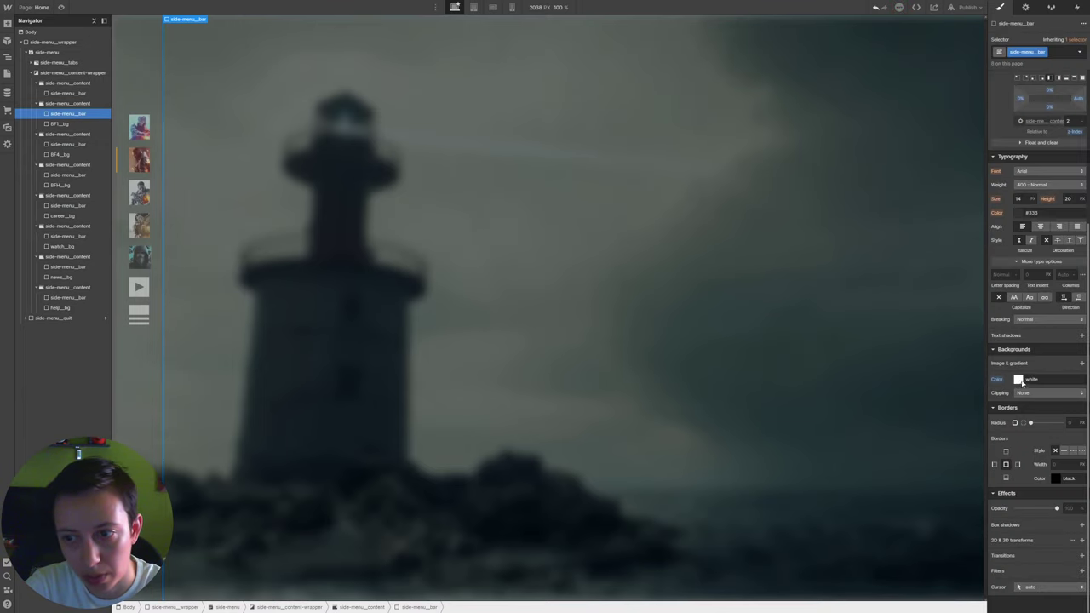
Lower the bar's white background to 30% opacity and preview the page
{"action": "left_click", "coordinate": [62, 7]}
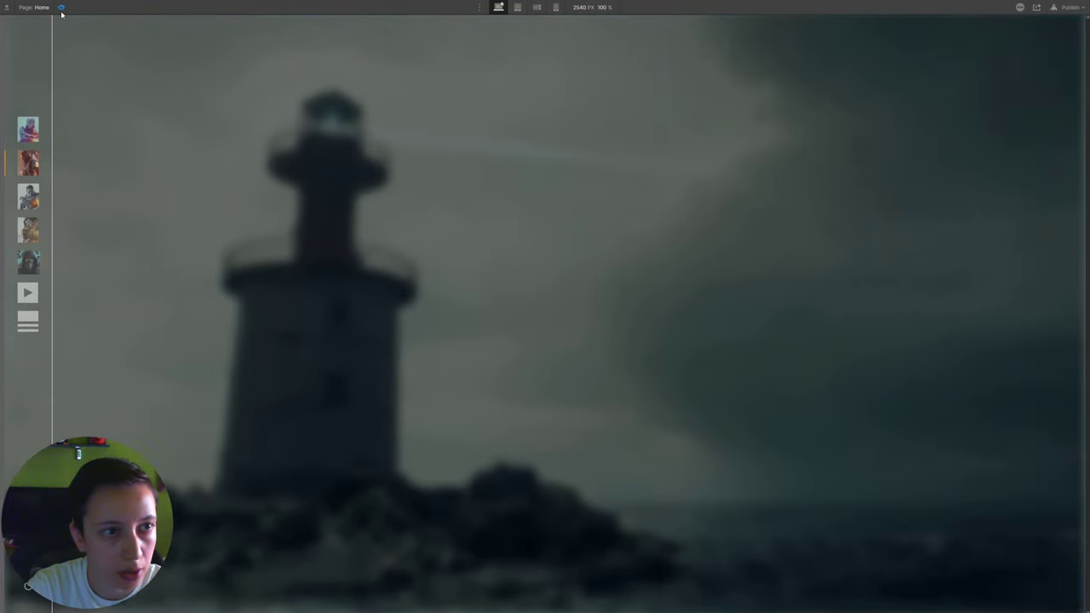
{"action": "left_click", "coordinate": [61, 7]}
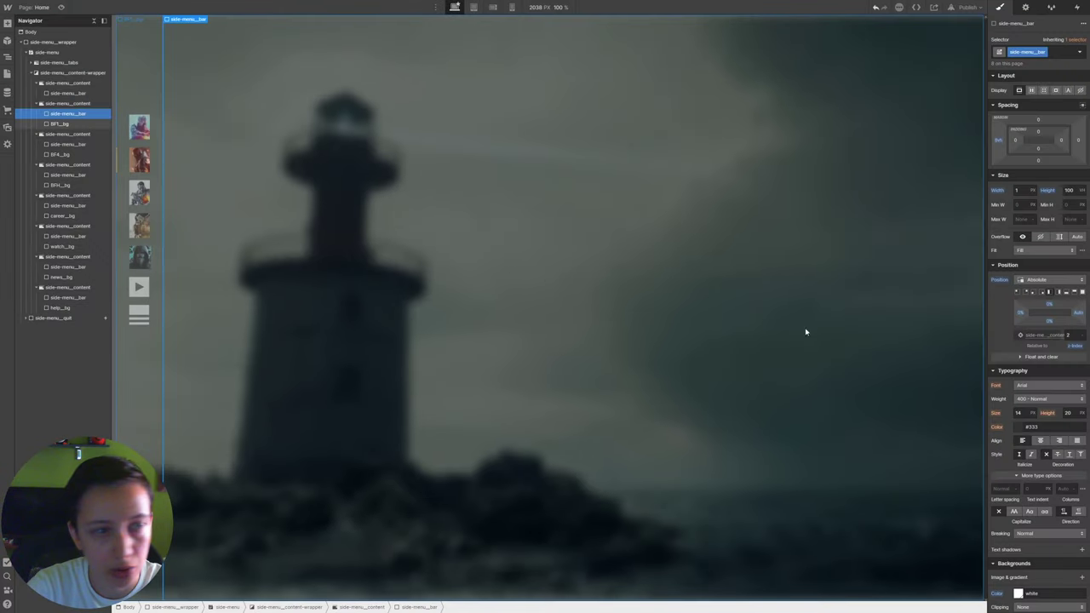
{"action": "scroll", "coordinate": [1012, 405], "scroll_direction": "up", "scroll_amount": 1}
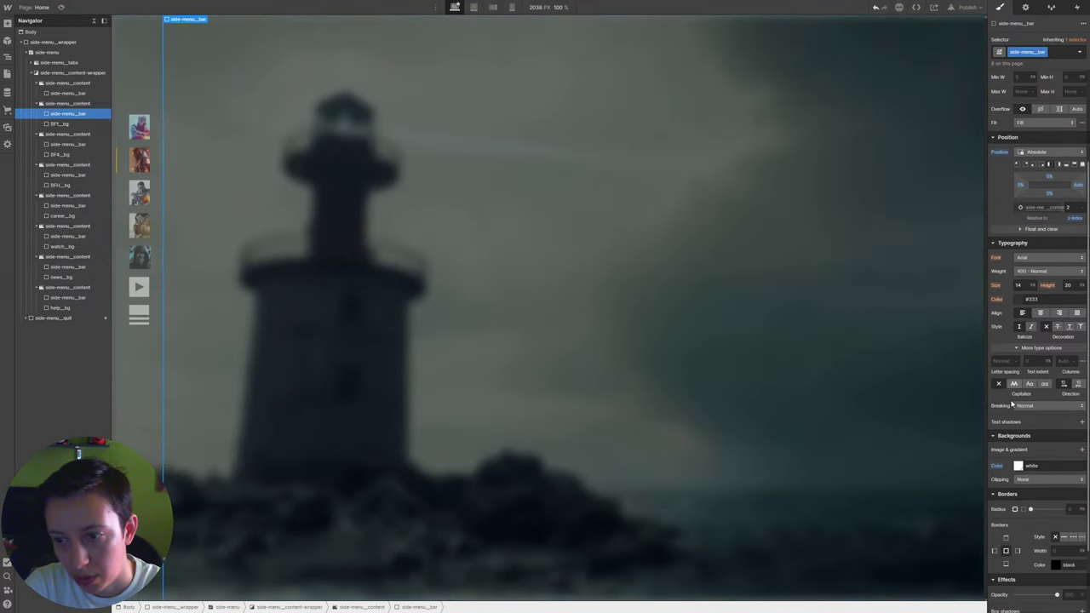
{"action": "left_click", "coordinate": [1018, 466]}
{"action": "left_click", "coordinate": [1079, 405]}
{"action": "type", "text": "10"}
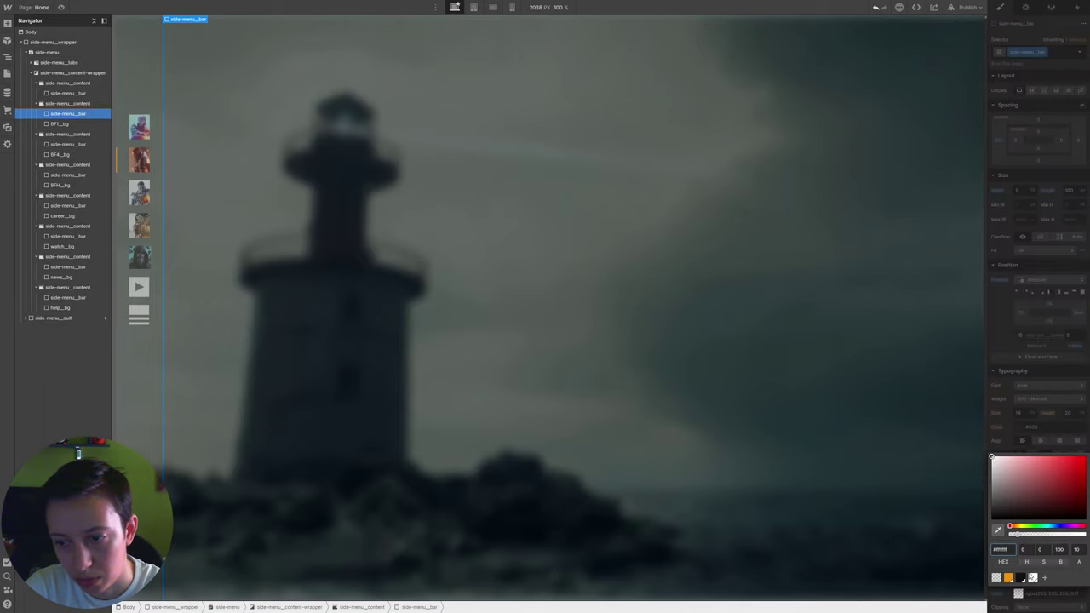
{"action": "key", "text": "BackSpace"}
{"action": "key", "text": "BackSpace"}
{"action": "type", "text": "30"}
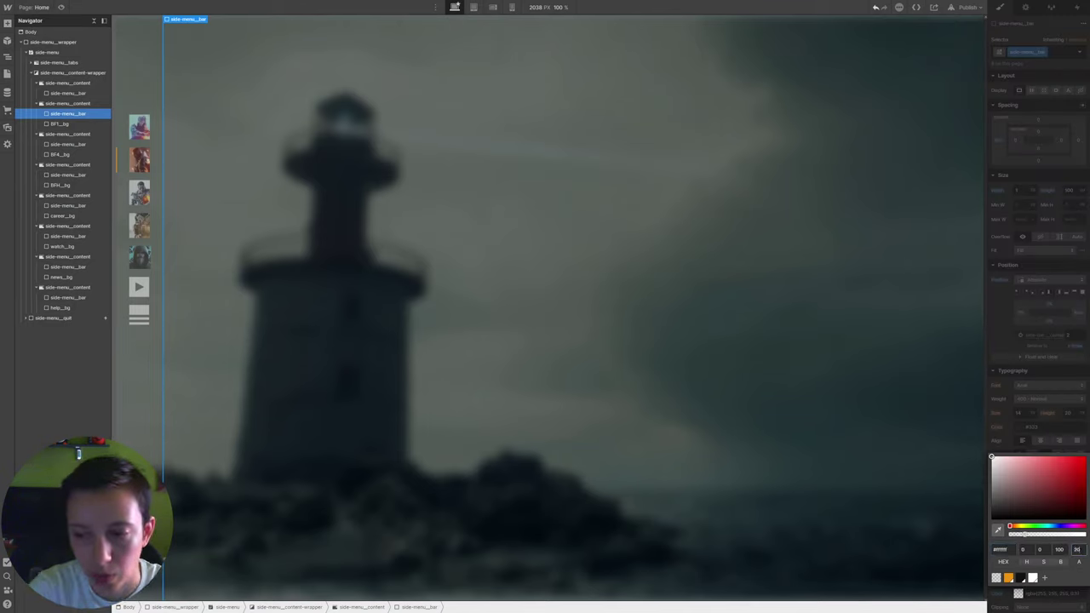
{"action": "key", "text": "Escape"}
{"action": "left_click", "coordinate": [55, 7]}
{"action": "left_click", "coordinate": [61, 7]}
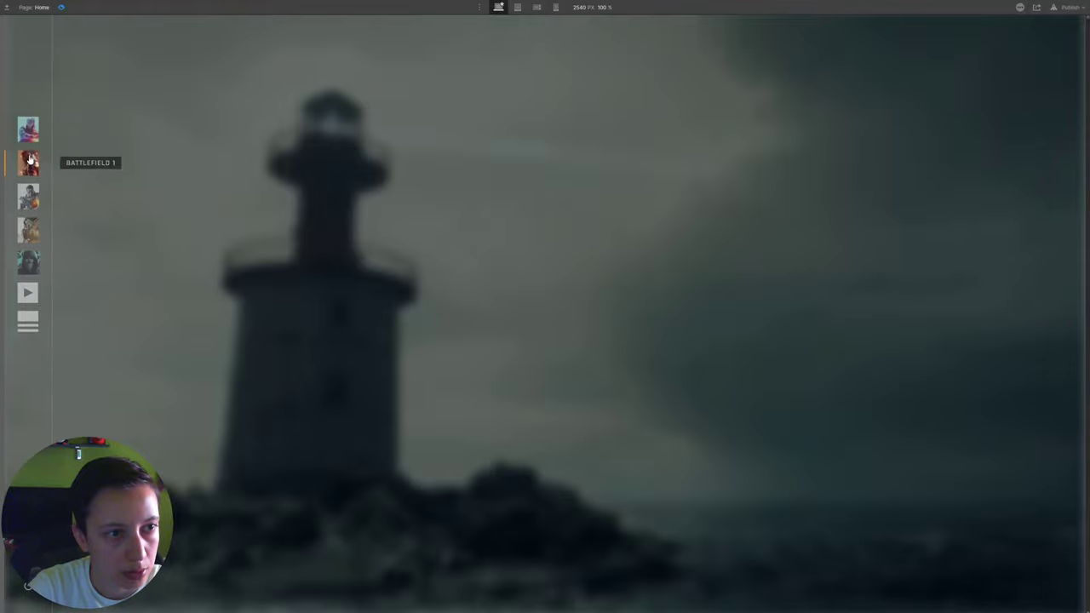
Switch through all game tabs in preview and on the live site, then return to the Designer
{"action": "left_click", "coordinate": [28, 128]}
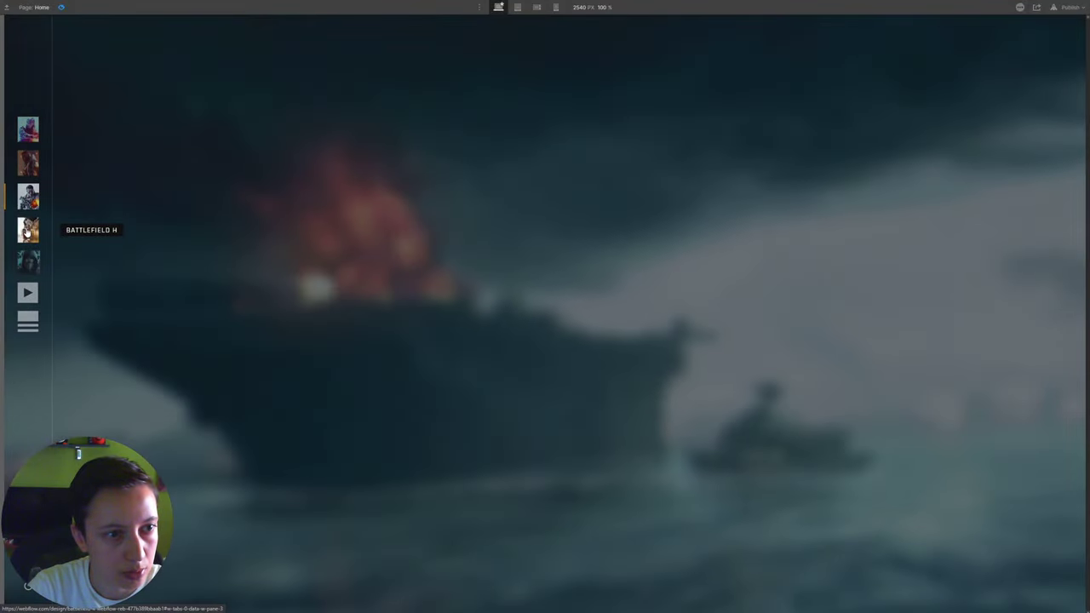
{"action": "left_click", "coordinate": [28, 230]}
{"action": "left_click", "coordinate": [29, 262]}
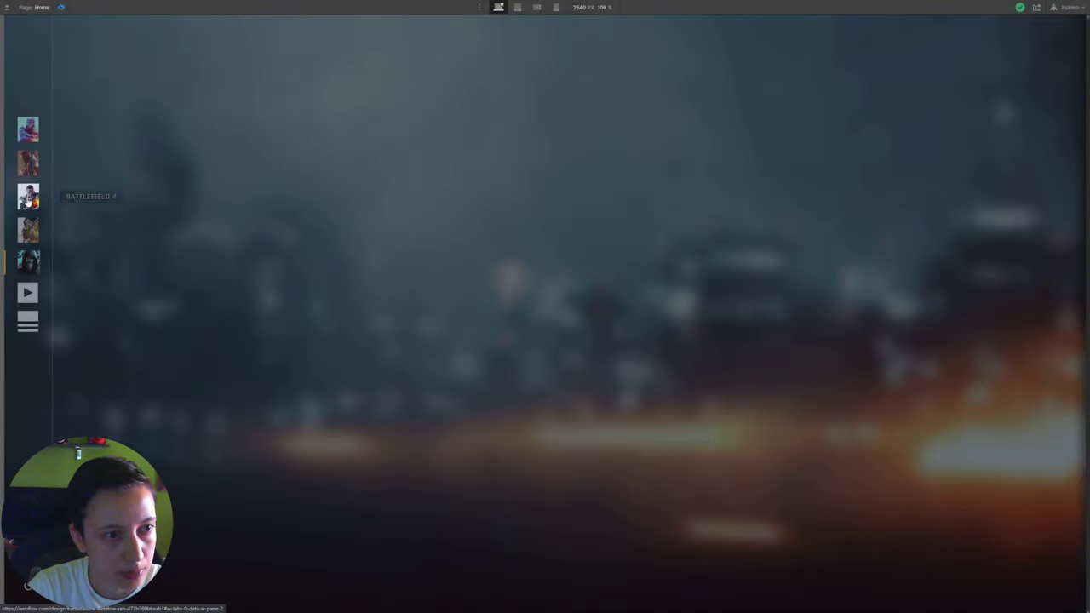
{"action": "left_click", "coordinate": [28, 196]}
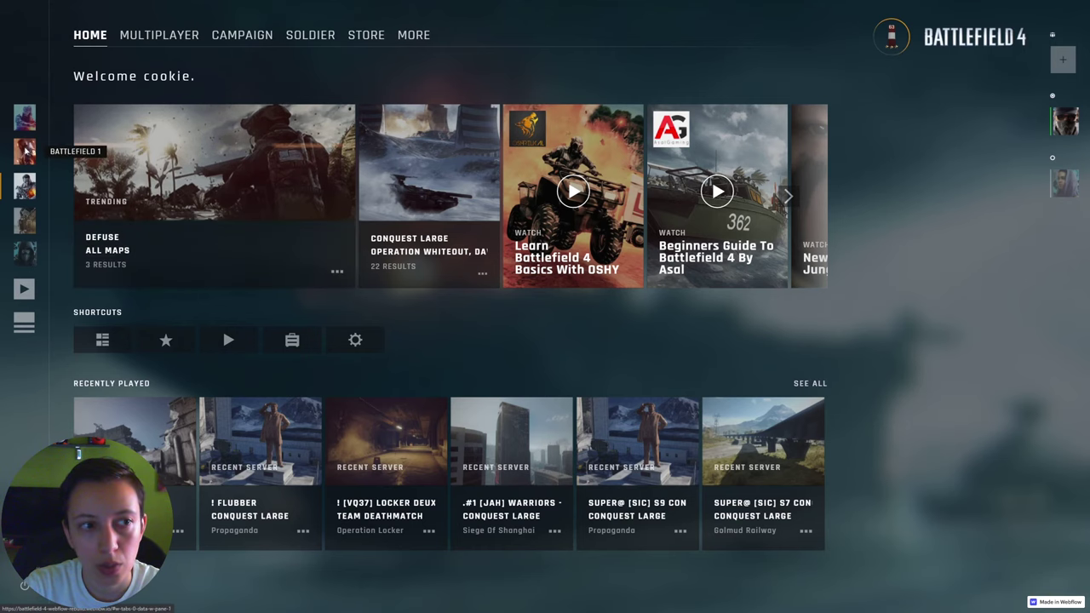
{"action": "left_click", "coordinate": [25, 151]}
{"action": "left_click", "coordinate": [24, 186]}
{"action": "left_click", "coordinate": [25, 219]}
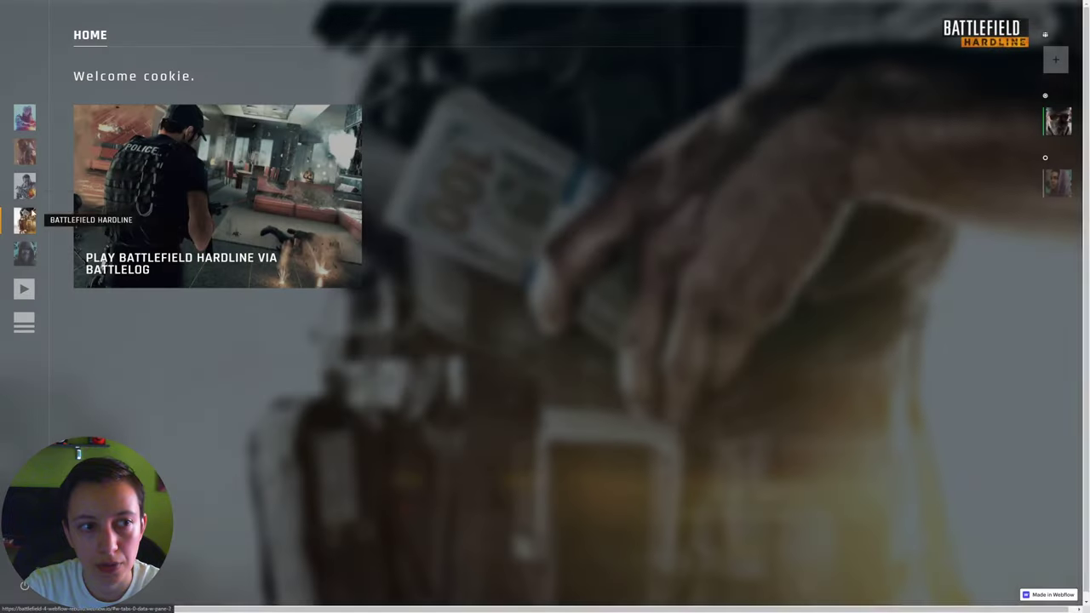
{"action": "left_click", "coordinate": [32, 157]}
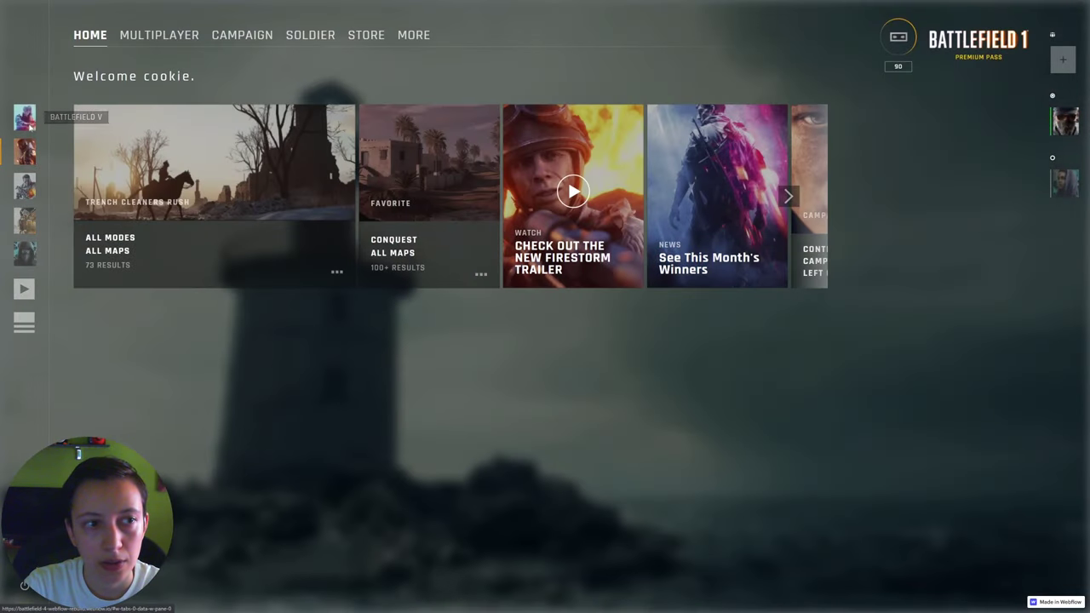
{"action": "left_click", "coordinate": [25, 117]}
{"action": "key", "text": "ctrl+Tab"}
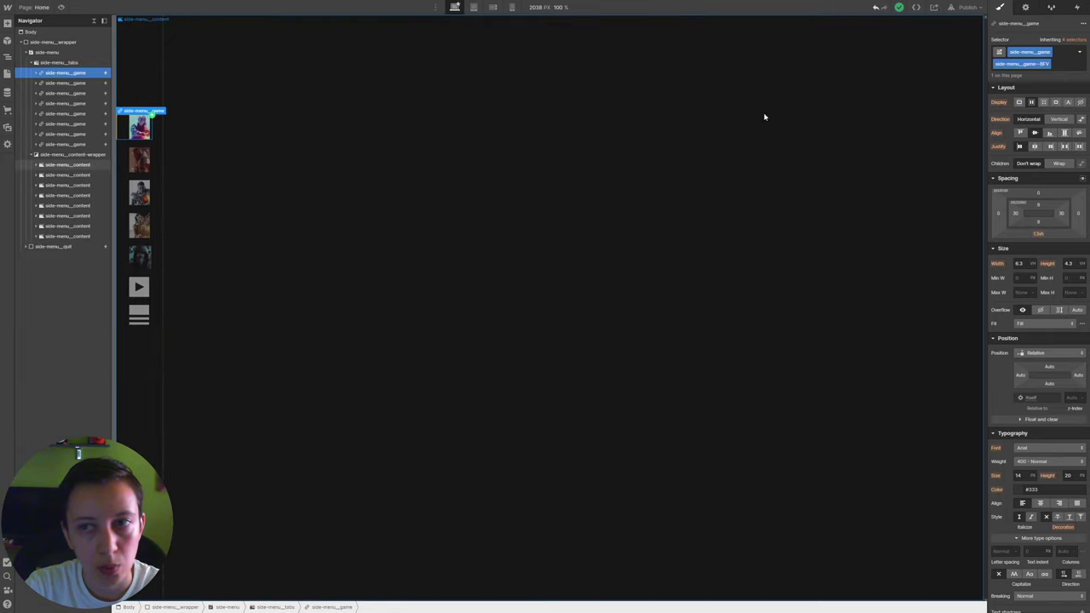
Add a Tab change trigger to the first side-menu game tab, then open the published site
{"action": "left_click", "coordinate": [1076, 8]}
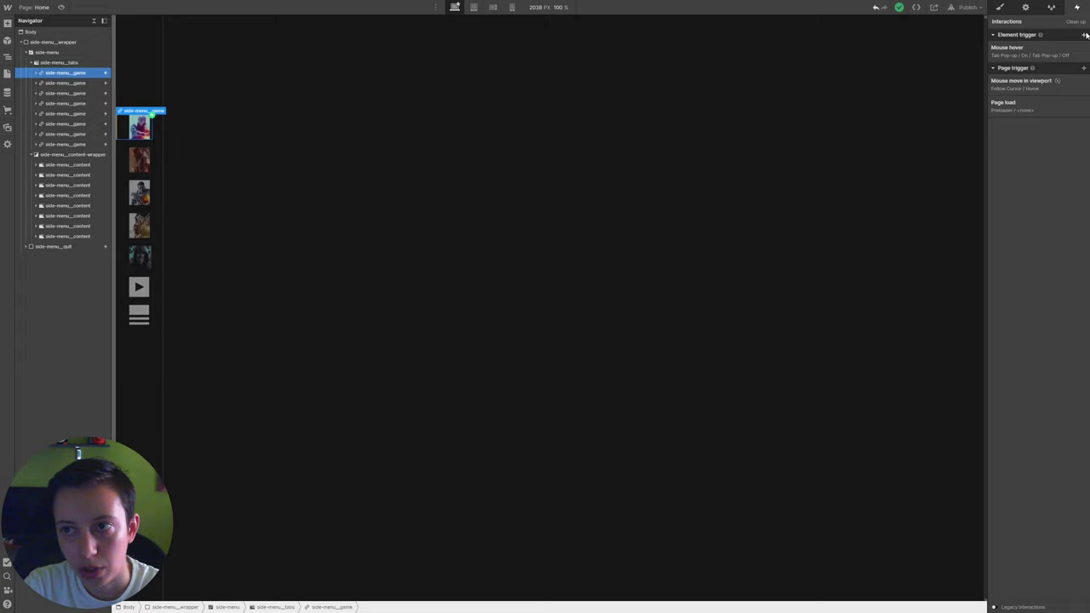
{"action": "left_click", "coordinate": [1084, 35]}
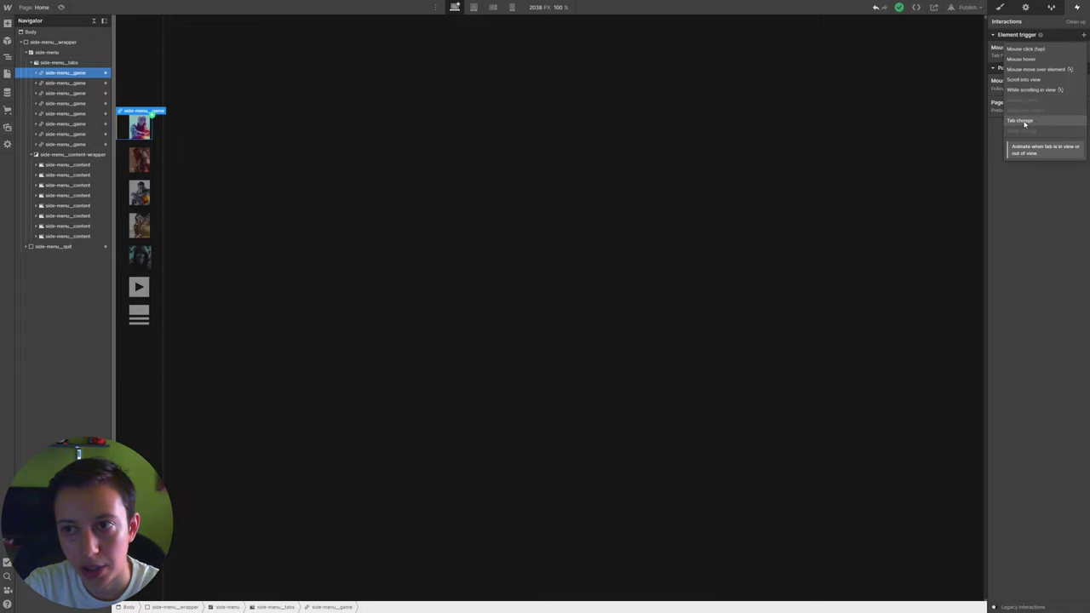
{"action": "left_click", "coordinate": [1024, 121]}
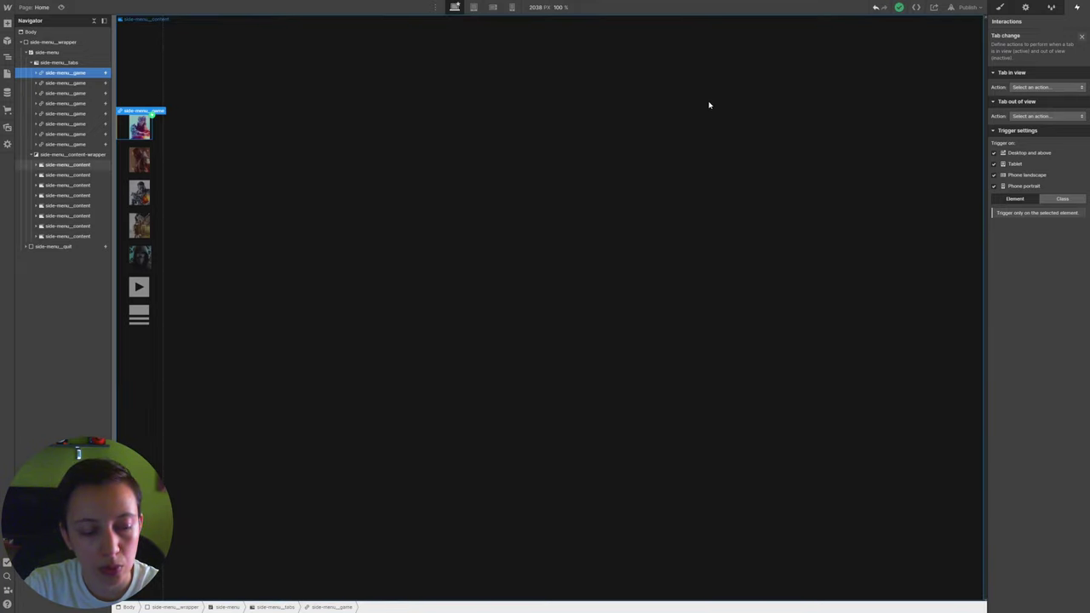
{"action": "key", "text": "ctrl+shift+p"}
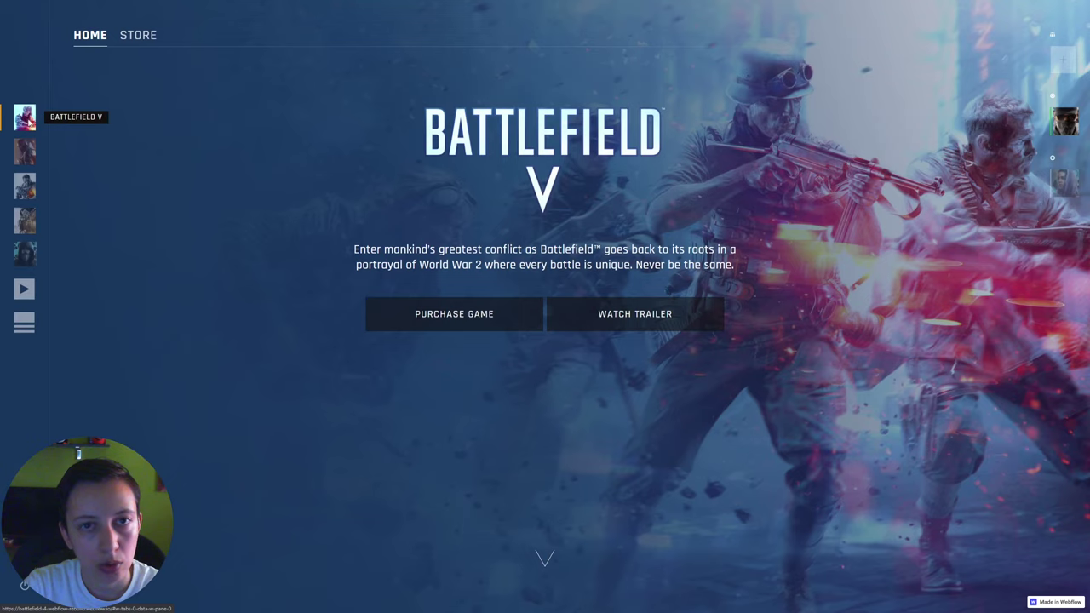
Watch the reference site's Hardline, Battlefield V and Career tab transitions
{"action": "left_click", "coordinate": [26, 223]}
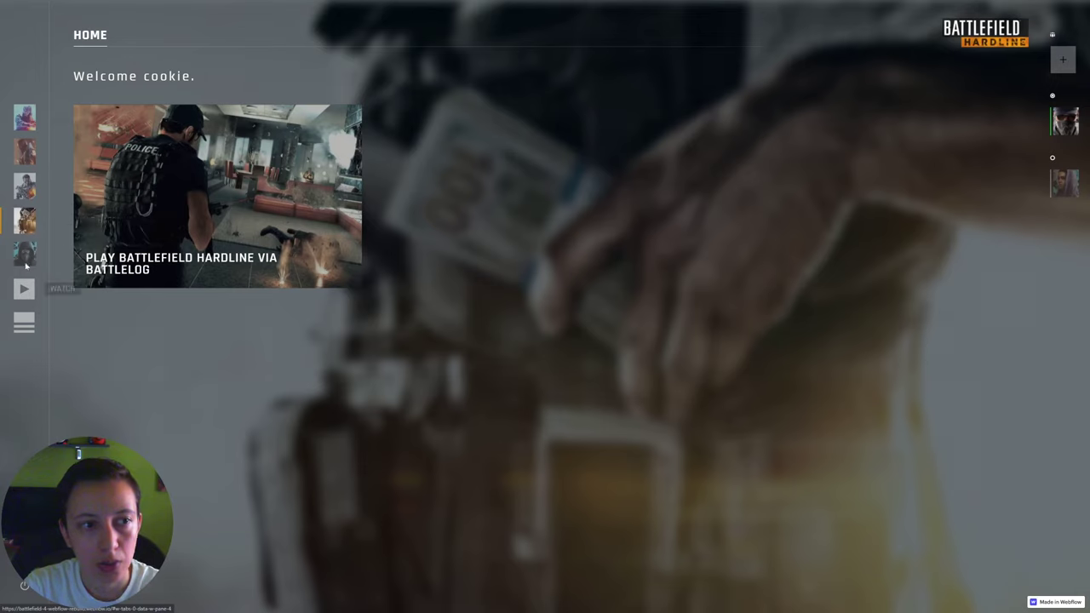
{"action": "left_click", "coordinate": [37, 125]}
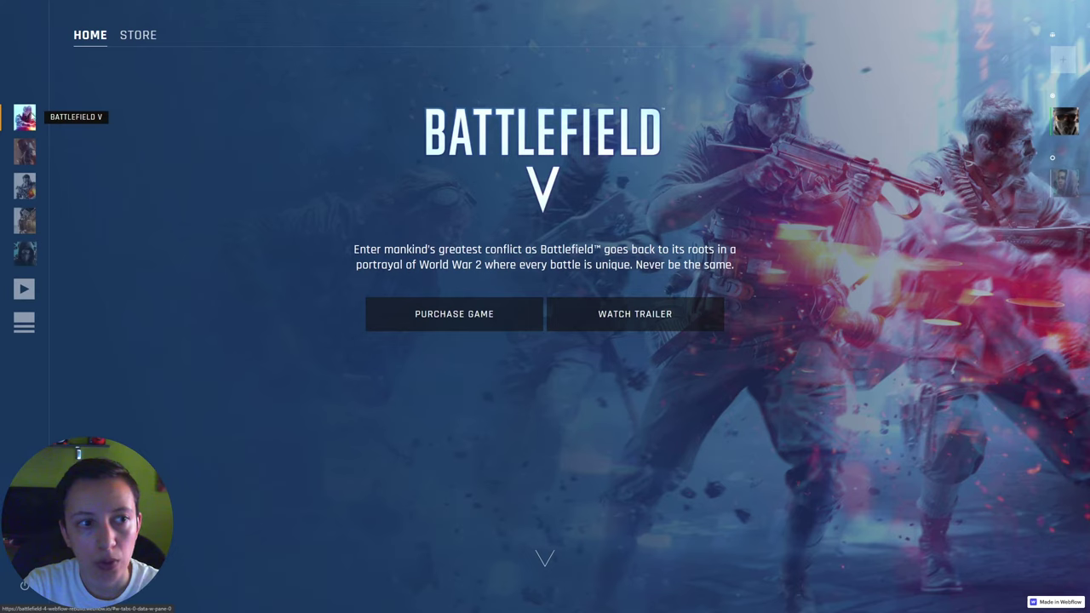
{"action": "left_click", "coordinate": [23, 223]}
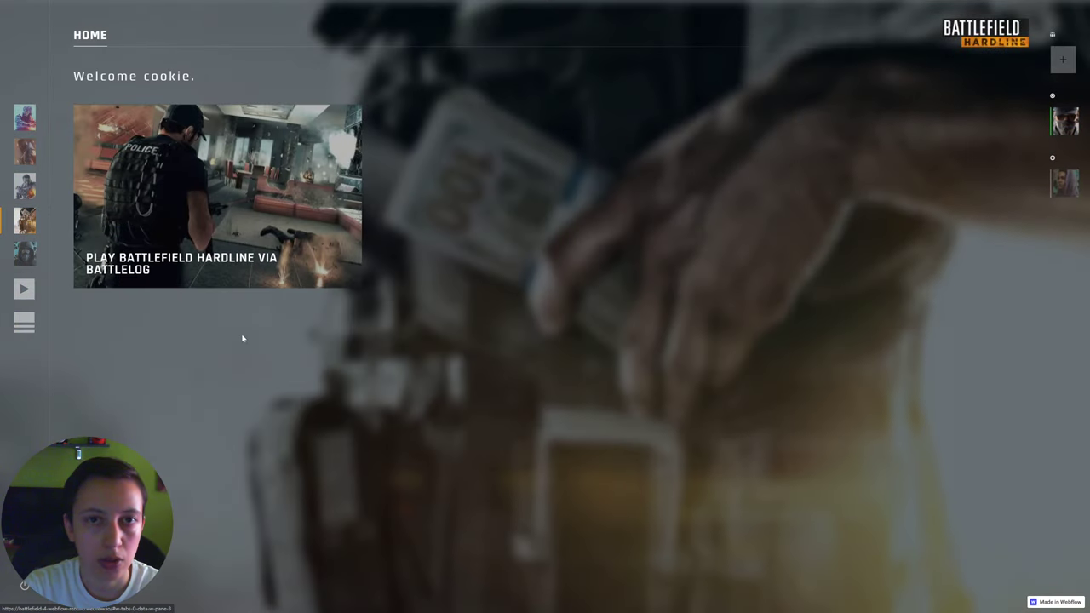
{"action": "left_click", "coordinate": [34, 125]}
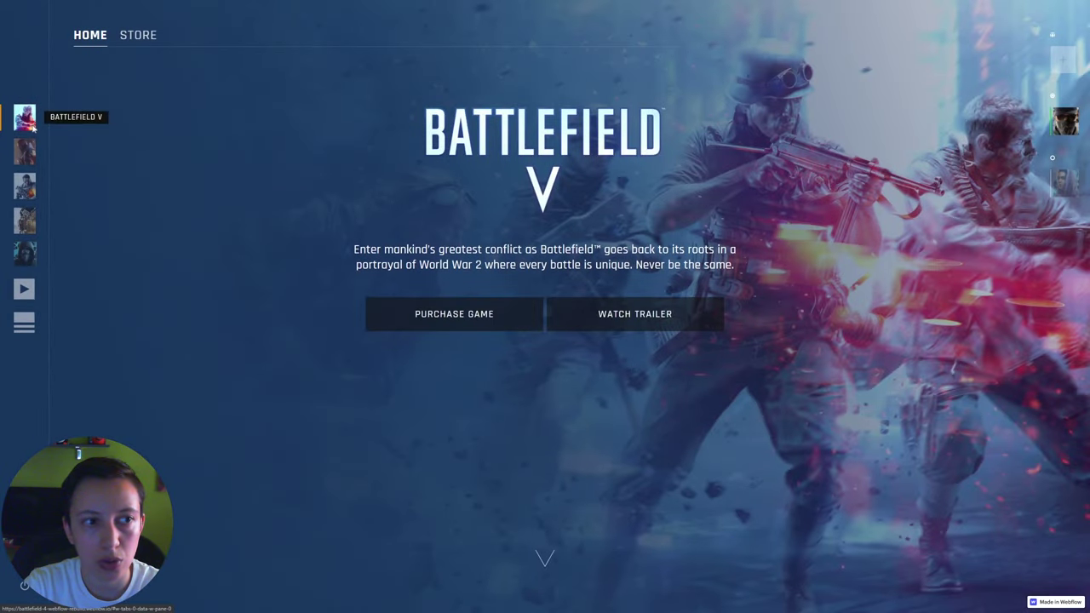
{"action": "left_click", "coordinate": [24, 261]}
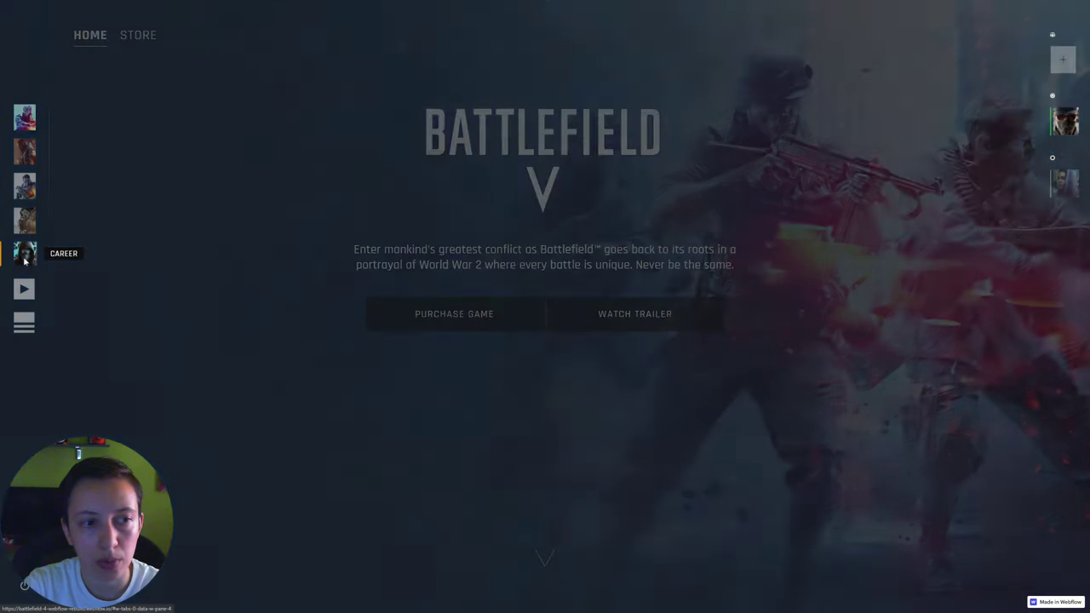
{"action": "left_click", "coordinate": [25, 117]}
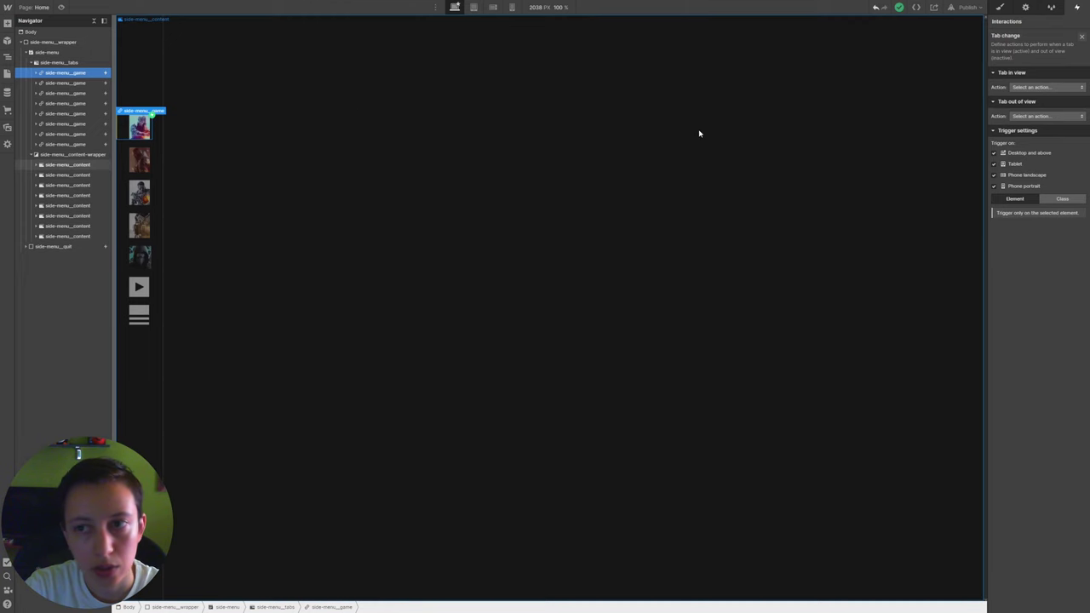
Make Tab in view start a new timed animation named 'Tab Switch / to BF'
{"action": "left_click", "coordinate": [1047, 89]}
{"action": "left_click", "coordinate": [1041, 109]}
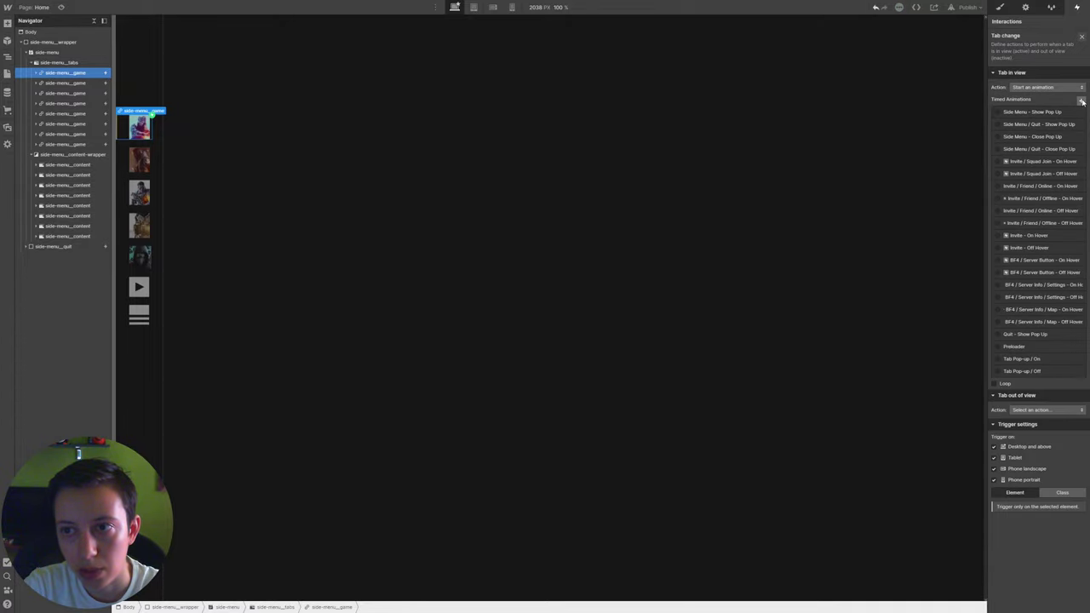
{"action": "left_click", "coordinate": [1082, 102]}
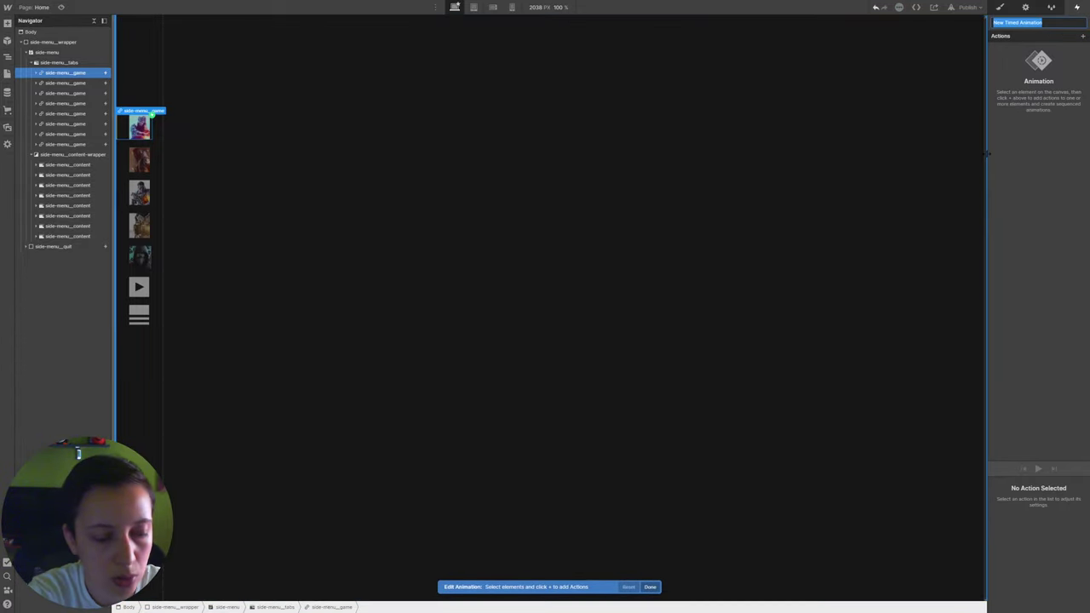
{"action": "type", "text": "Tab Switch / to BF"}
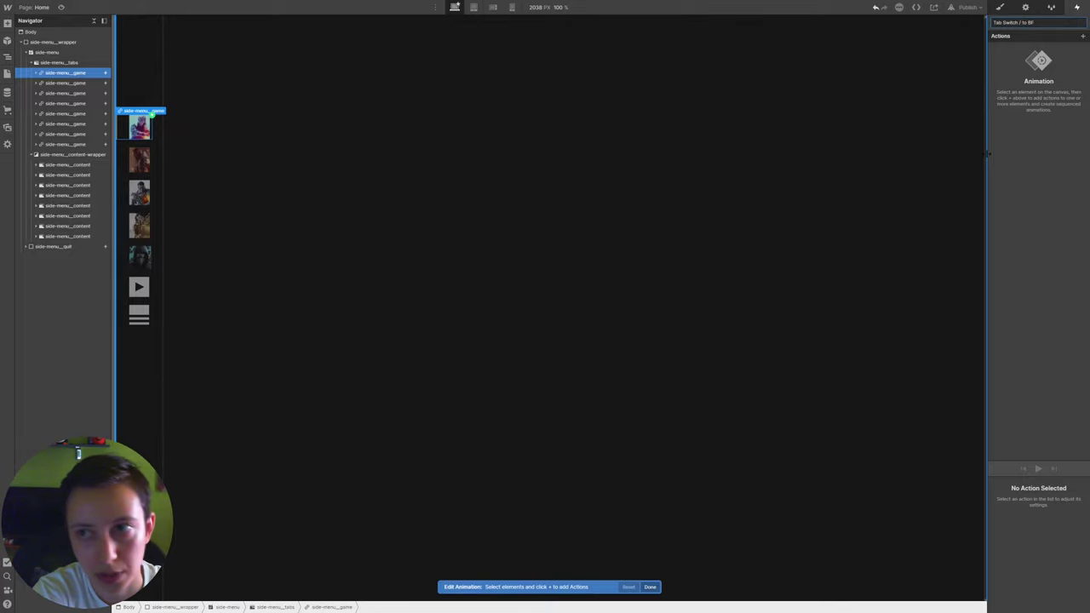
{"action": "key", "text": "Return"}
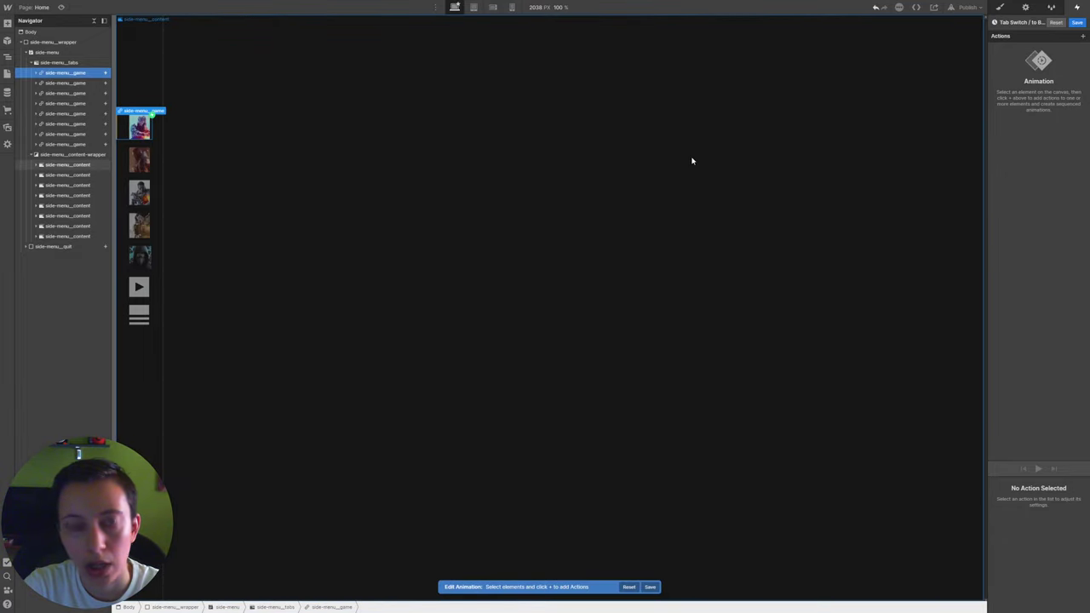
{"action": "key", "text": "ctrl+Tab"}
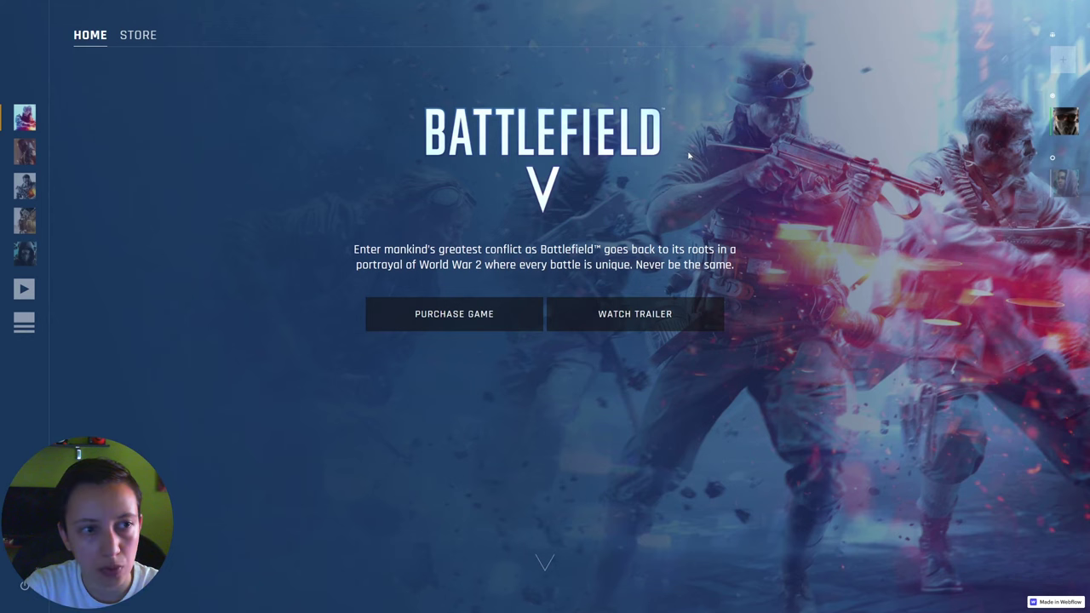
Study the reference Hardline and Career tab transitions again, then return to Webflow Designer
{"action": "left_click", "coordinate": [24, 220]}
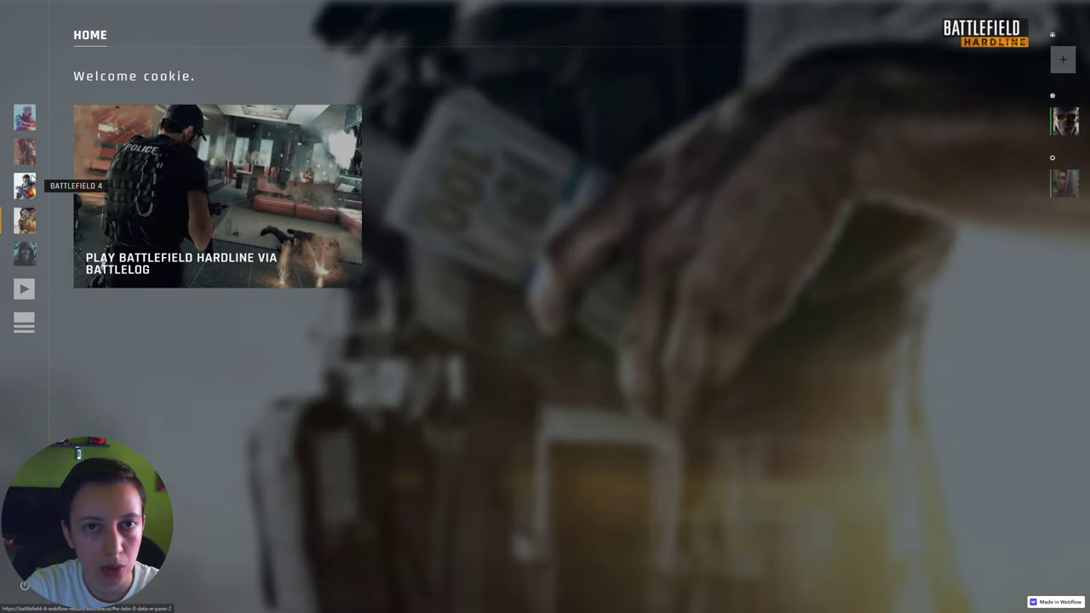
{"action": "left_click", "coordinate": [25, 117]}
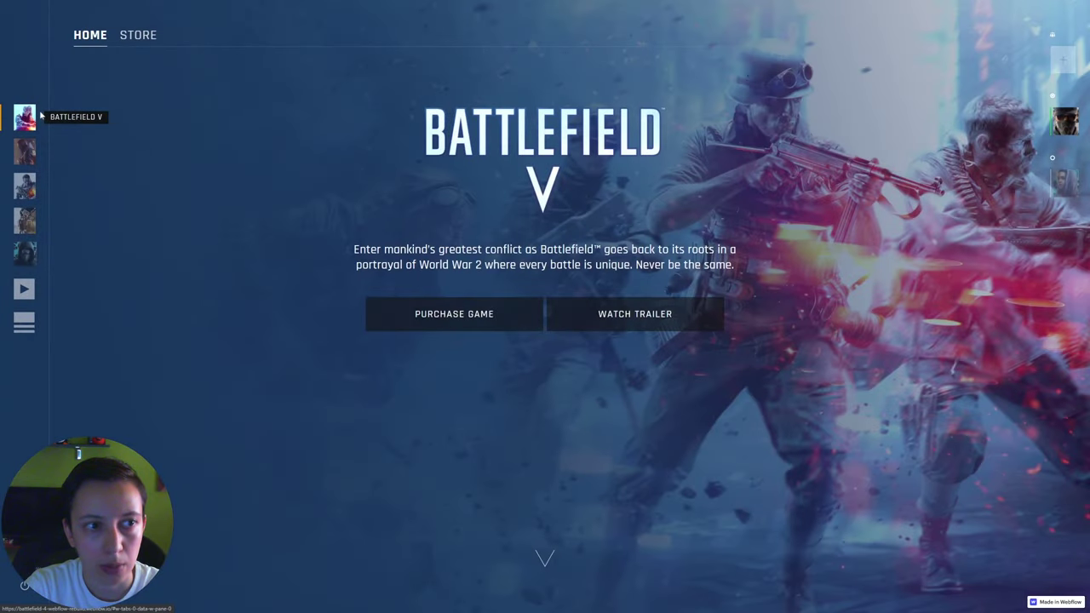
{"action": "left_click", "coordinate": [34, 247]}
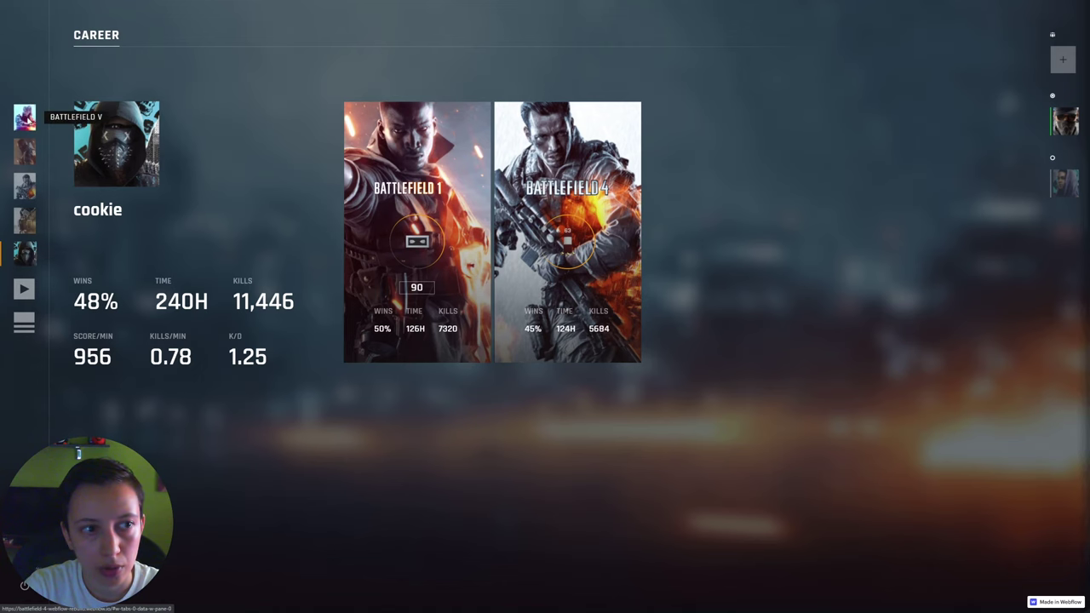
{"action": "left_click", "coordinate": [28, 117]}
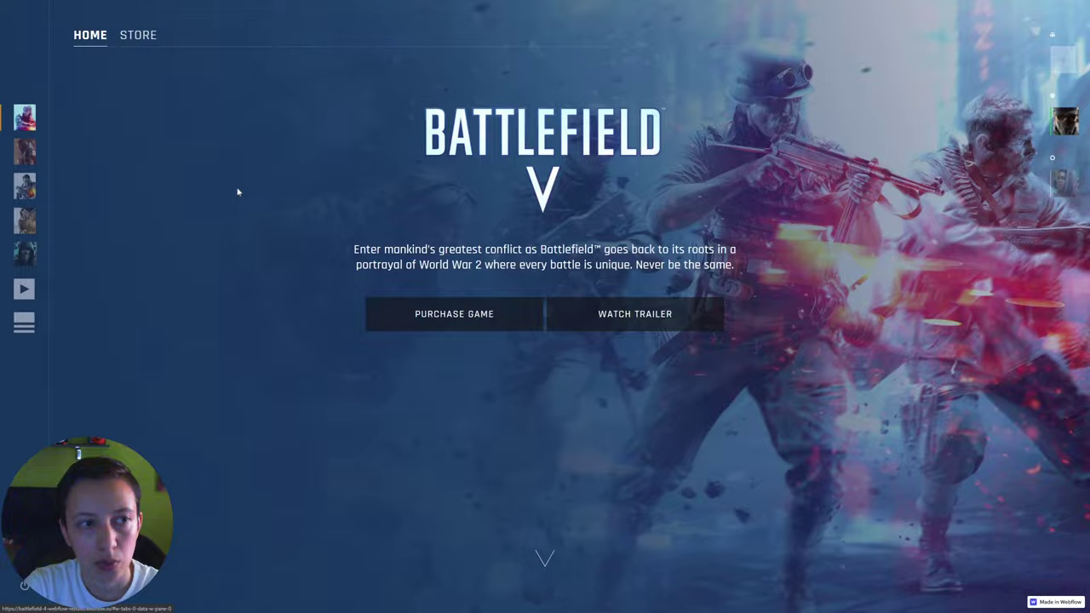
{"action": "key", "text": "ctrl+Tab"}
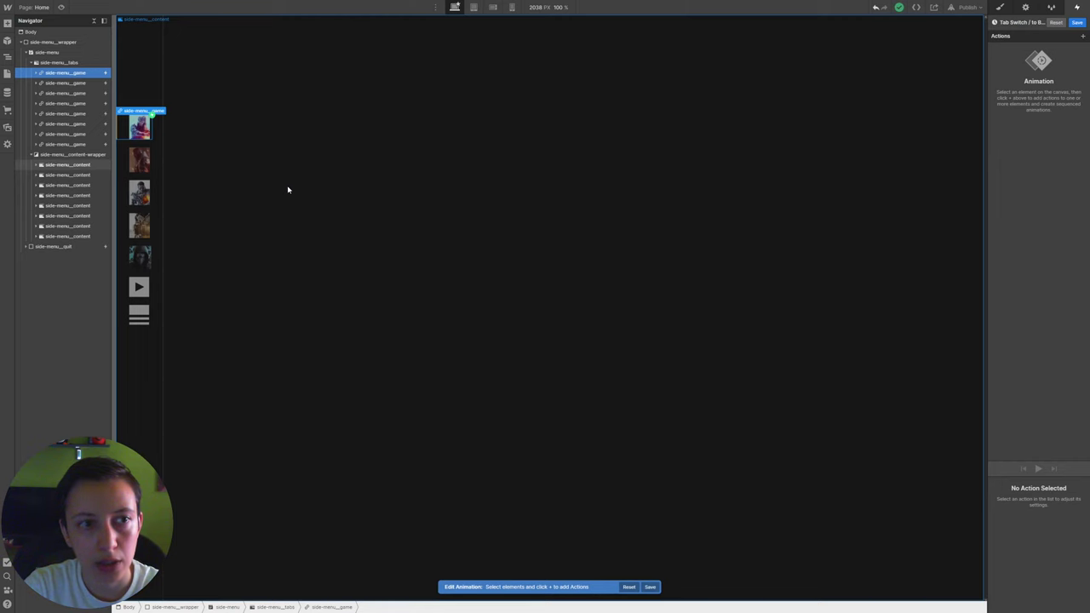
Select the second side-menu__content panel in the Navigator to show its lighthouse background
{"action": "left_click", "coordinate": [84, 175]}
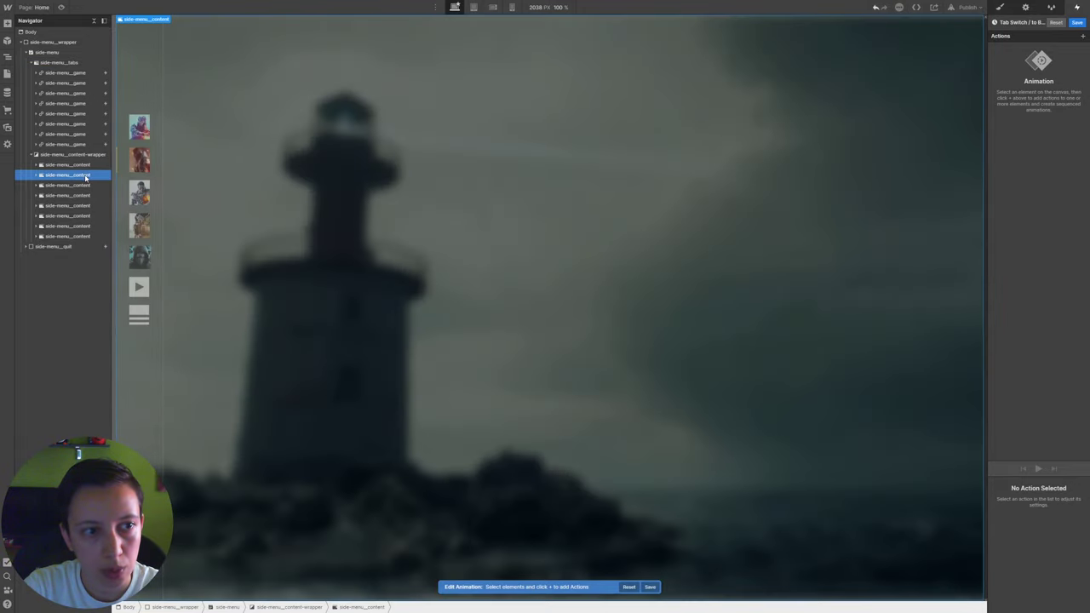
{"action": "left_click", "coordinate": [71, 166]}
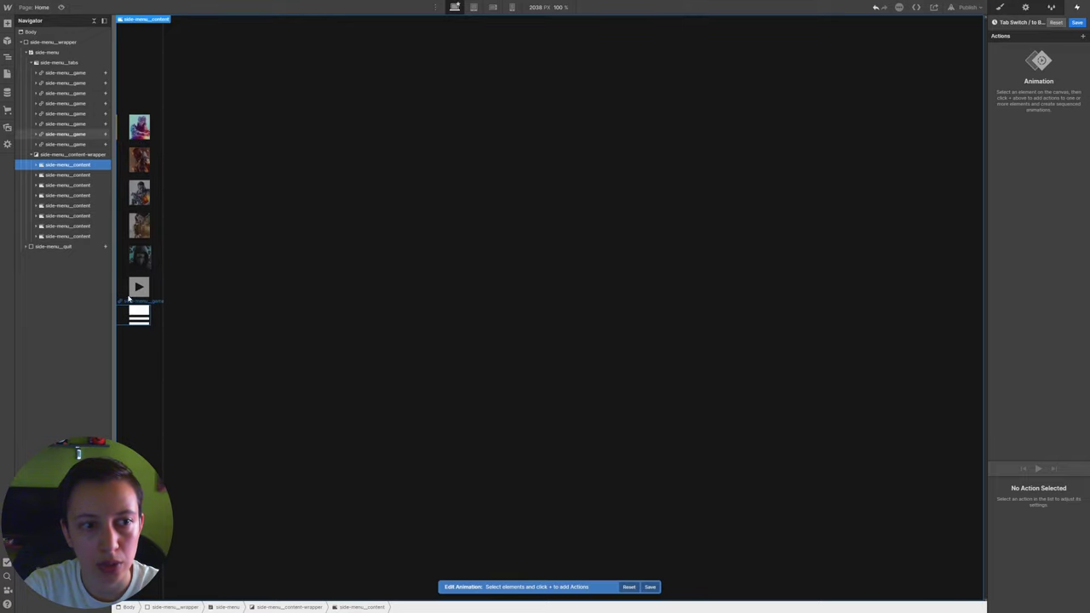
{"action": "left_click", "coordinate": [81, 175]}
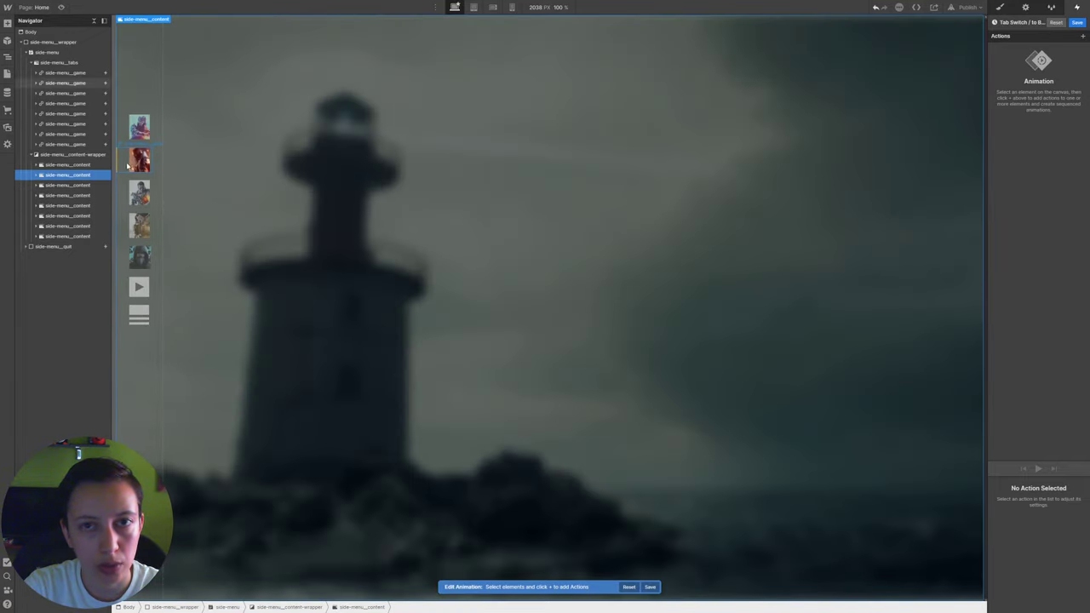
Add a Move action affecting only the selected element, duration 0, set as initial state
{"action": "left_click", "coordinate": [1084, 38]}
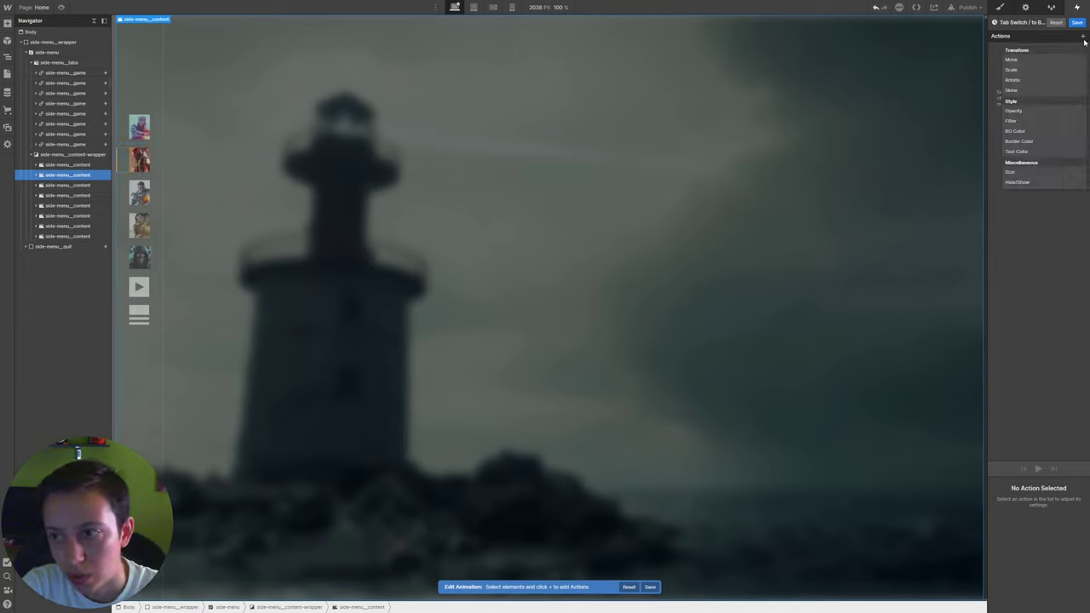
{"action": "left_click", "coordinate": [1011, 59]}
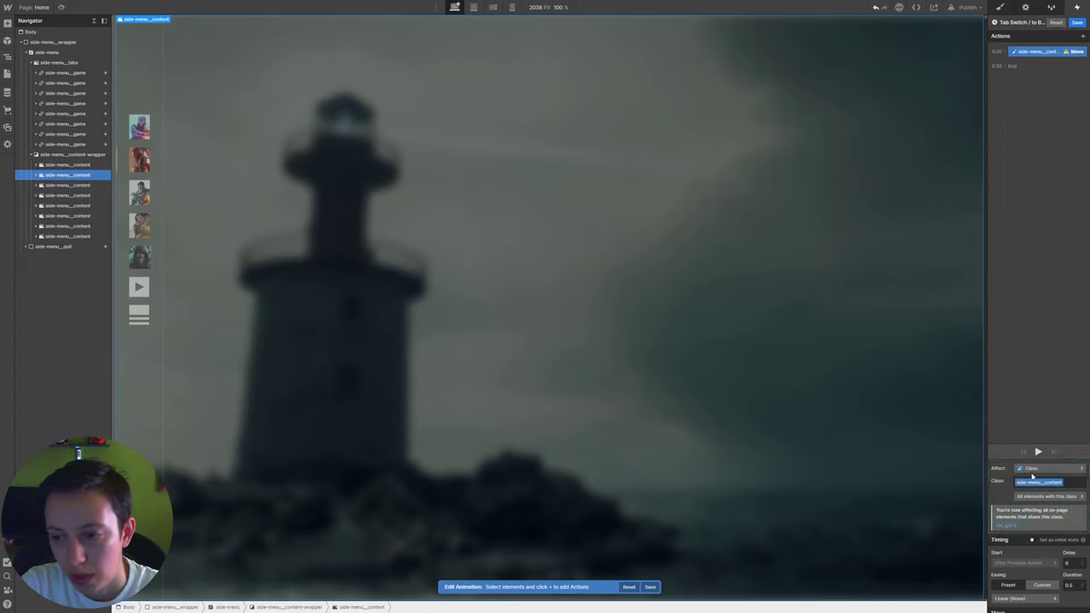
{"action": "left_click", "coordinate": [1037, 468]}
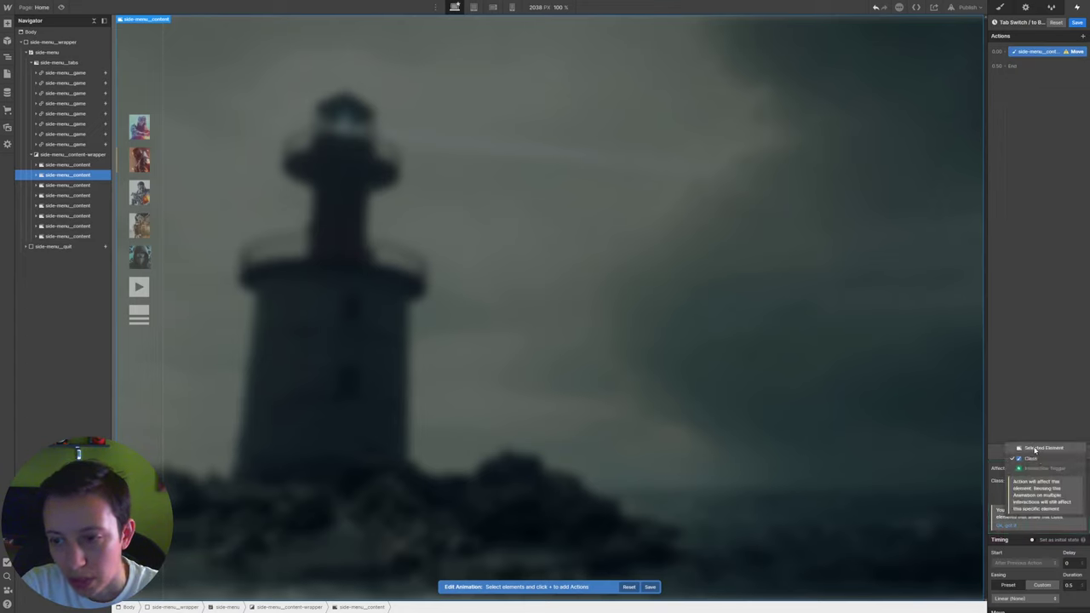
{"action": "left_click", "coordinate": [1055, 449]}
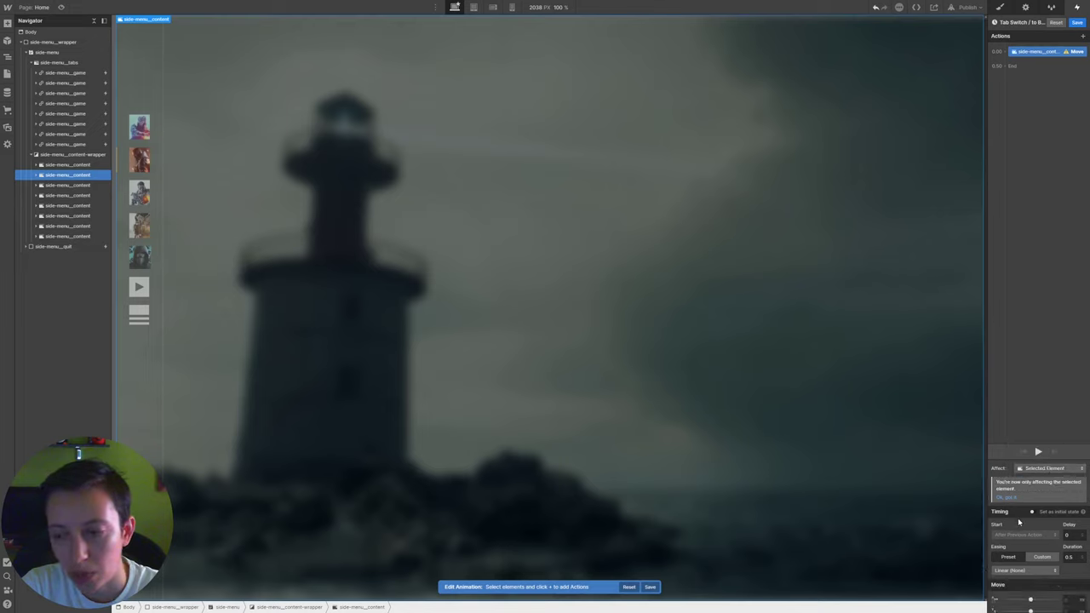
{"action": "left_click", "coordinate": [1068, 556]}
{"action": "type", "text": "0"}
{"action": "scroll", "coordinate": [1070, 579], "scroll_direction": "down", "scroll_amount": 1}
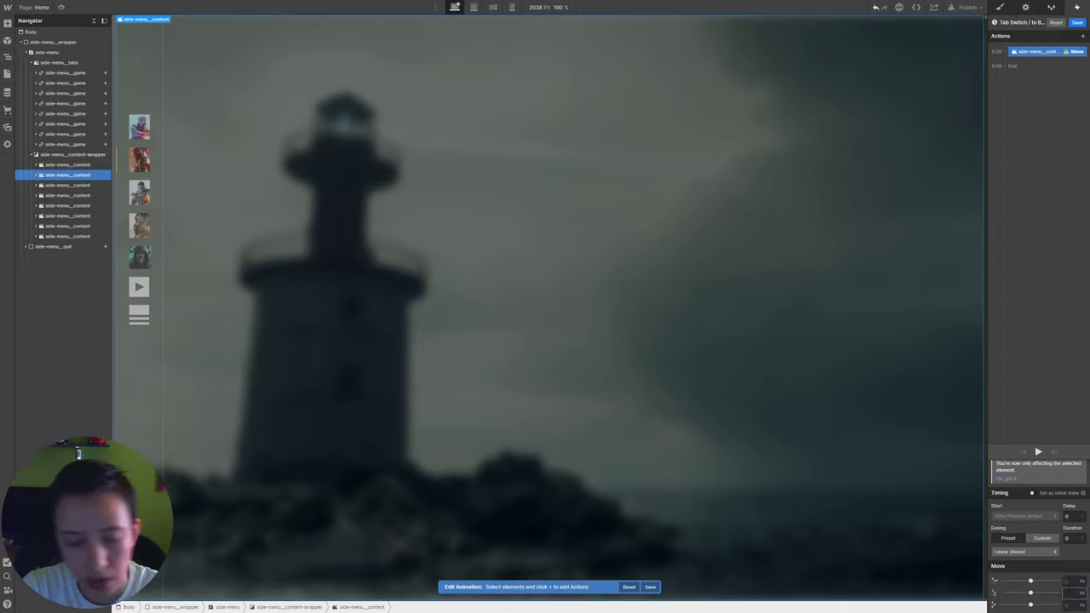
{"action": "key", "text": "Return"}
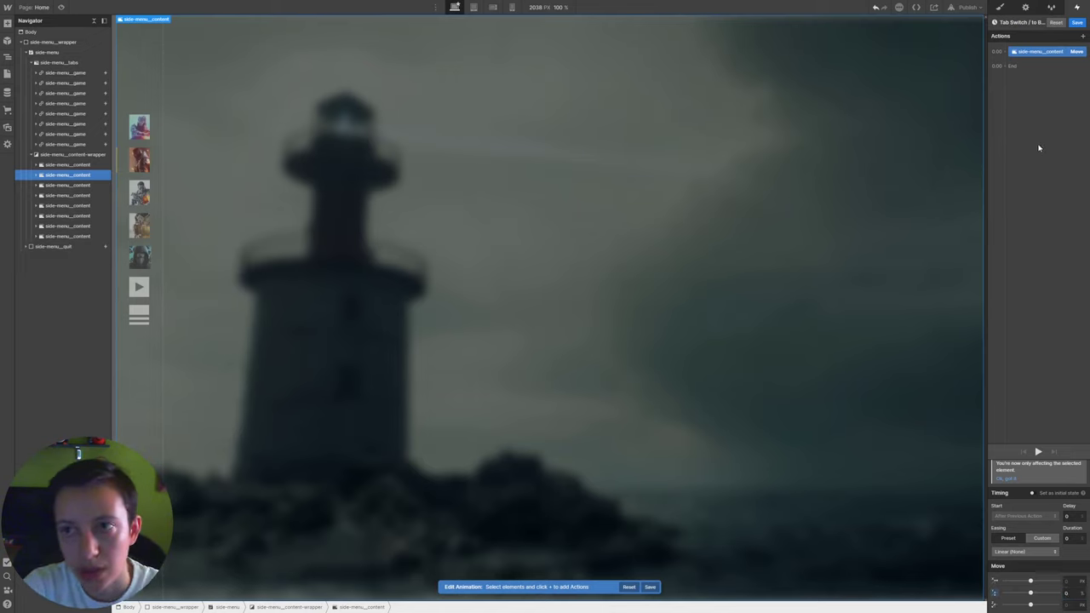
{"action": "left_click", "coordinate": [1032, 493]}
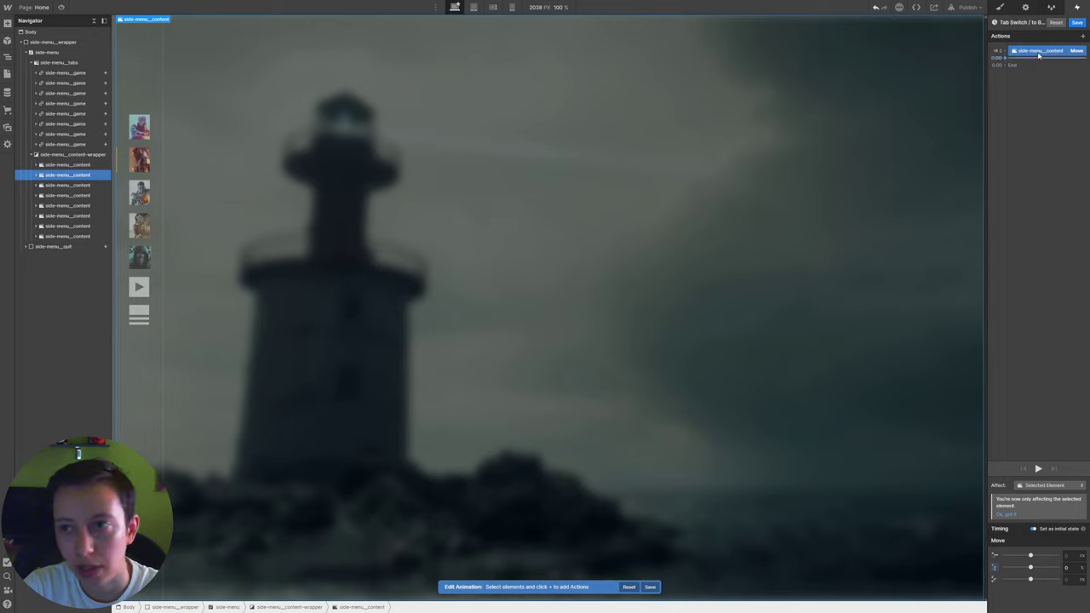
Duplicate the Move action and retarget the copy to another side-menu__content panel only
{"action": "left_click", "coordinate": [1038, 57]}
{"action": "left_click", "coordinate": [1050, 82]}
{"action": "left_click", "coordinate": [1043, 70]}
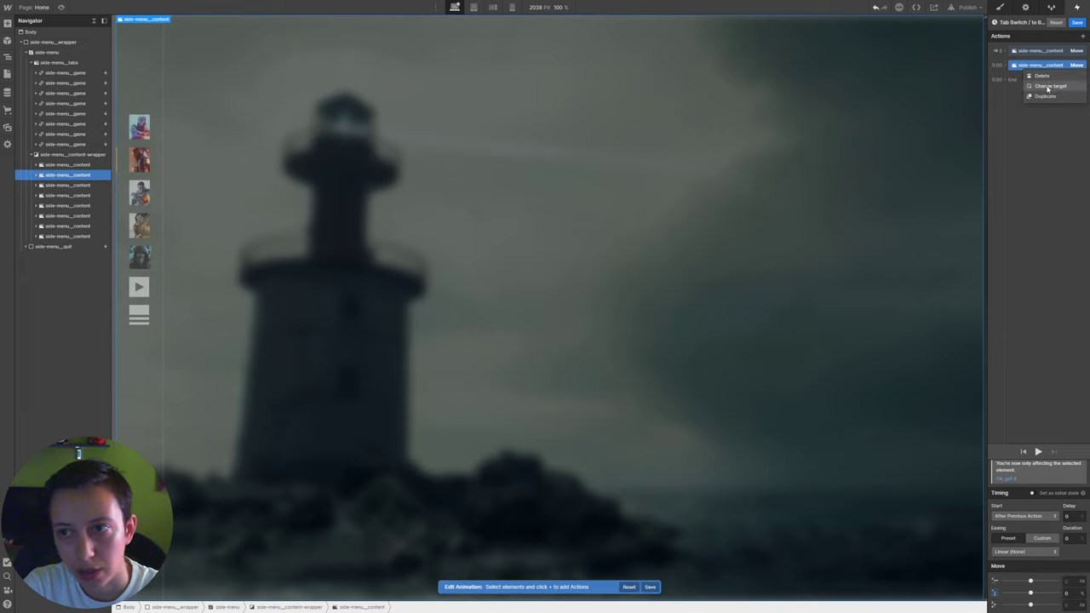
{"action": "left_click", "coordinate": [1044, 86]}
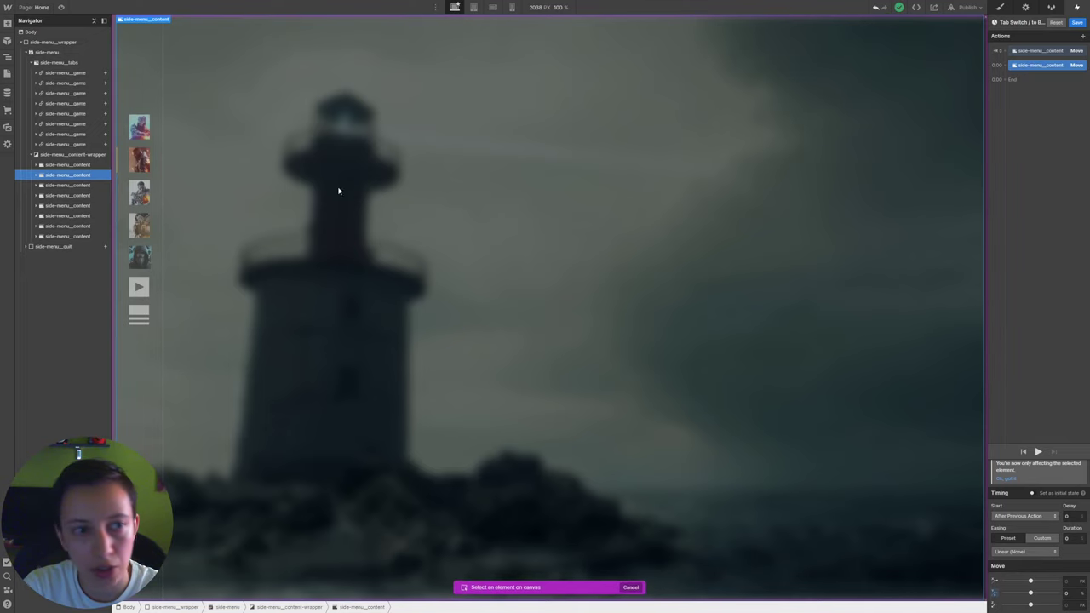
{"action": "left_click", "coordinate": [69, 186]}
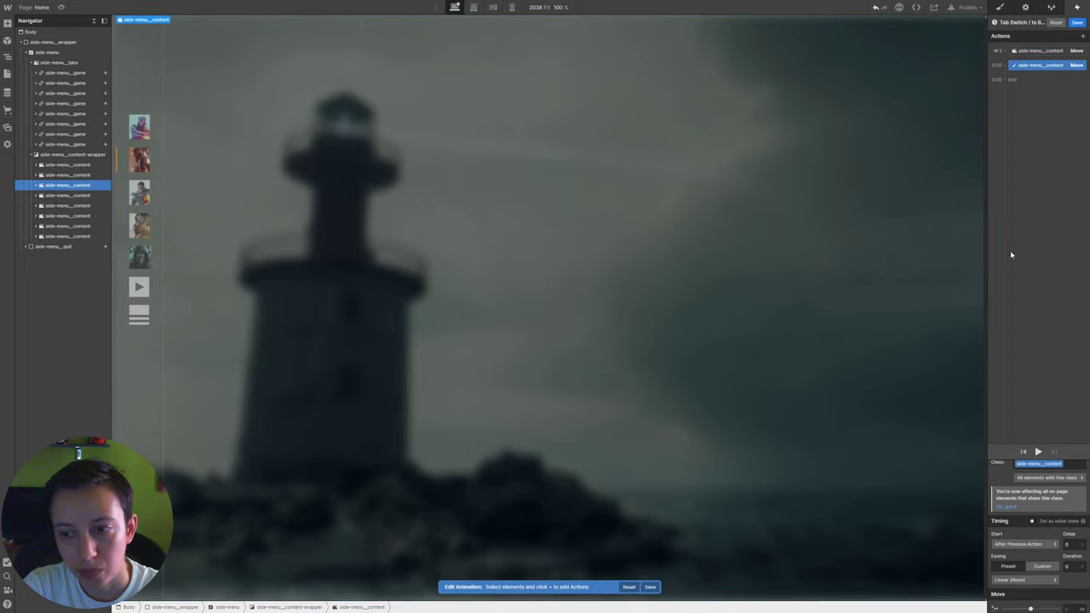
{"action": "left_click", "coordinate": [1047, 478]}
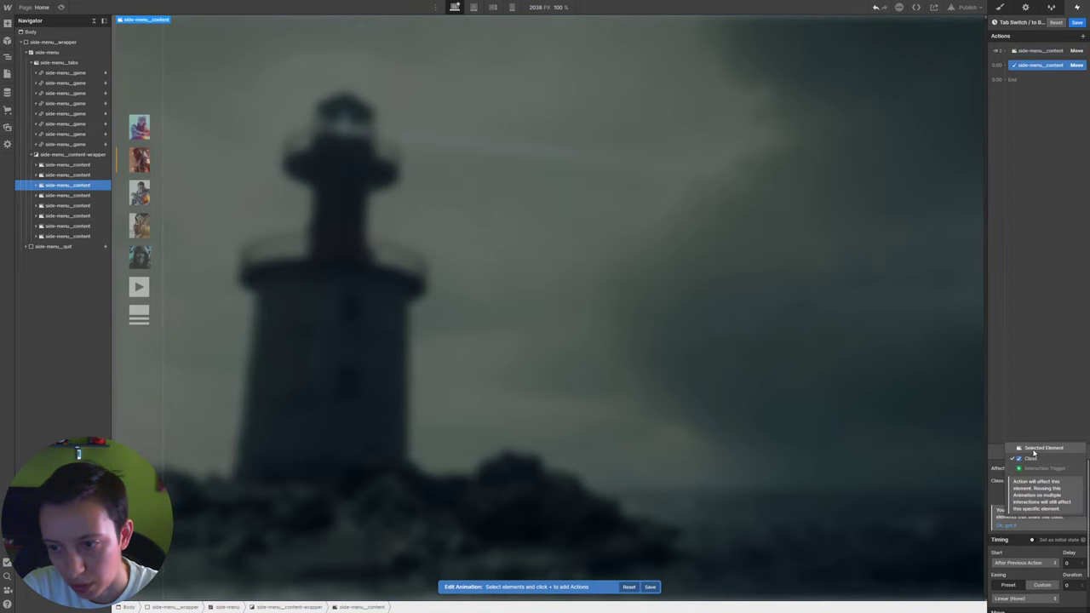
{"action": "left_click", "coordinate": [1037, 452]}
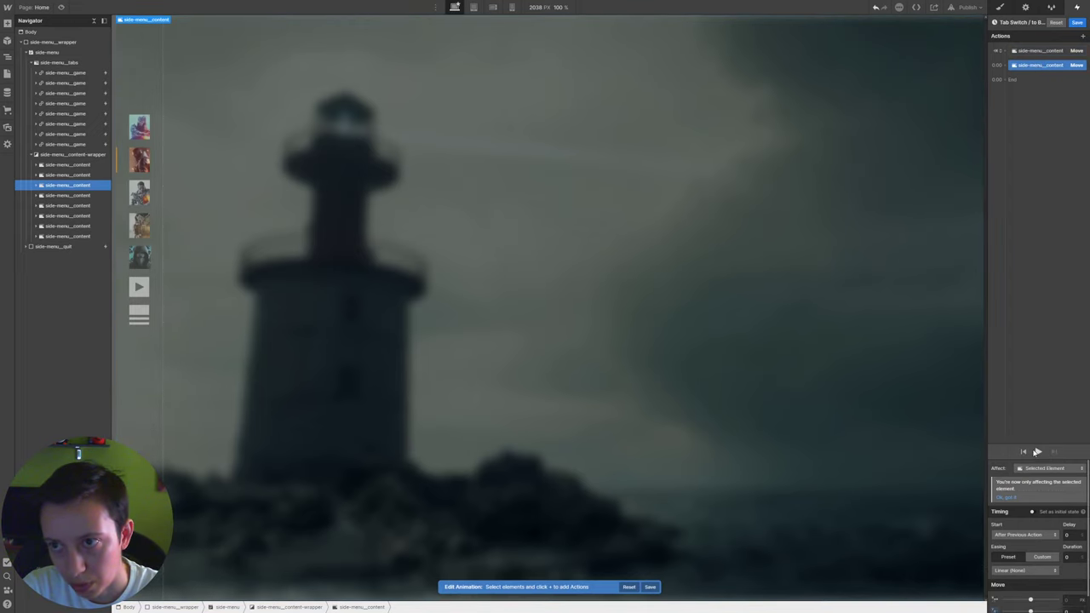
Create a third Move action aimed at the next individual content panel
{"action": "left_click", "coordinate": [1019, 80]}
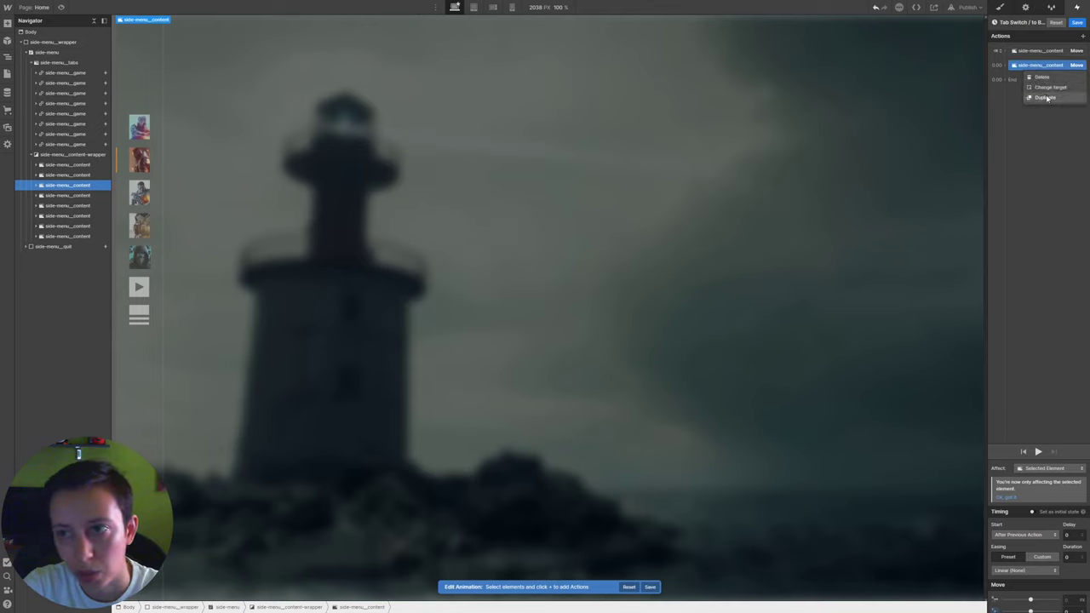
{"action": "left_click", "coordinate": [1046, 97]}
{"action": "left_click", "coordinate": [1031, 82]}
{"action": "left_click", "coordinate": [1039, 108]}
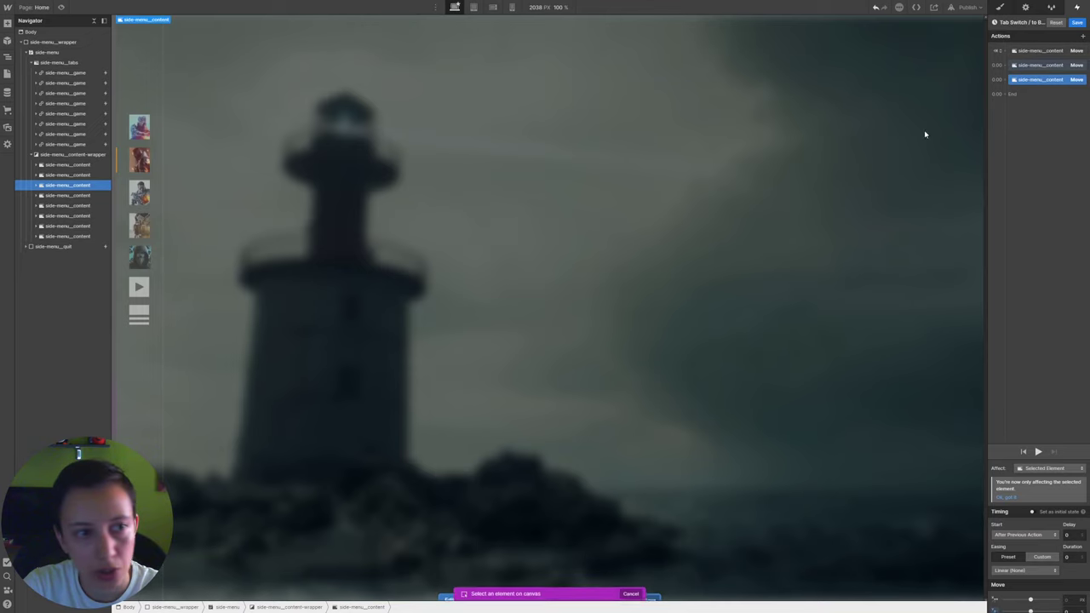
{"action": "left_click", "coordinate": [72, 198]}
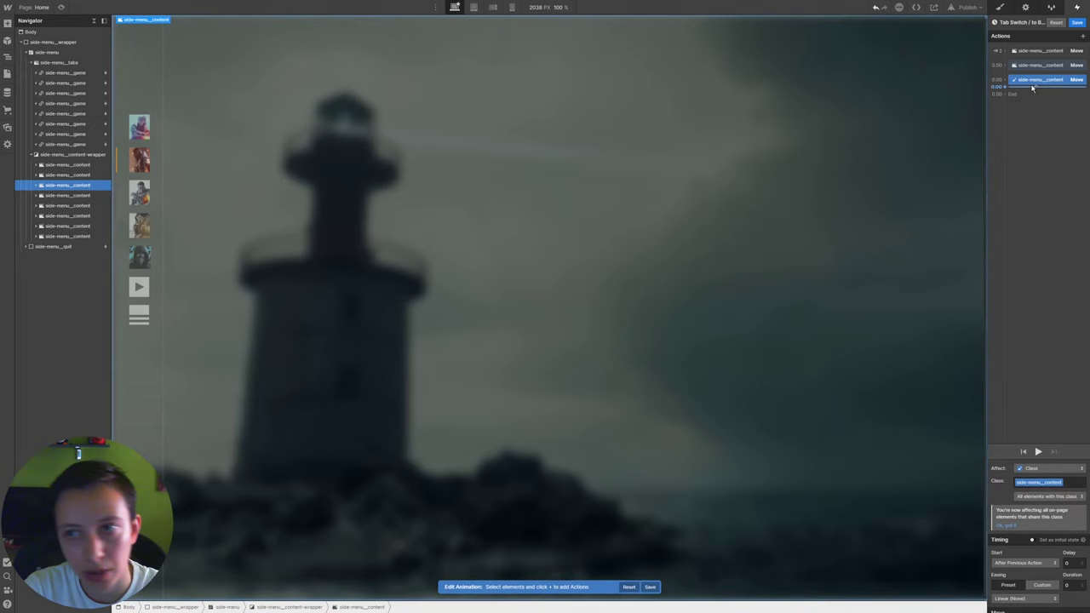
{"action": "left_click", "coordinate": [1048, 469]}
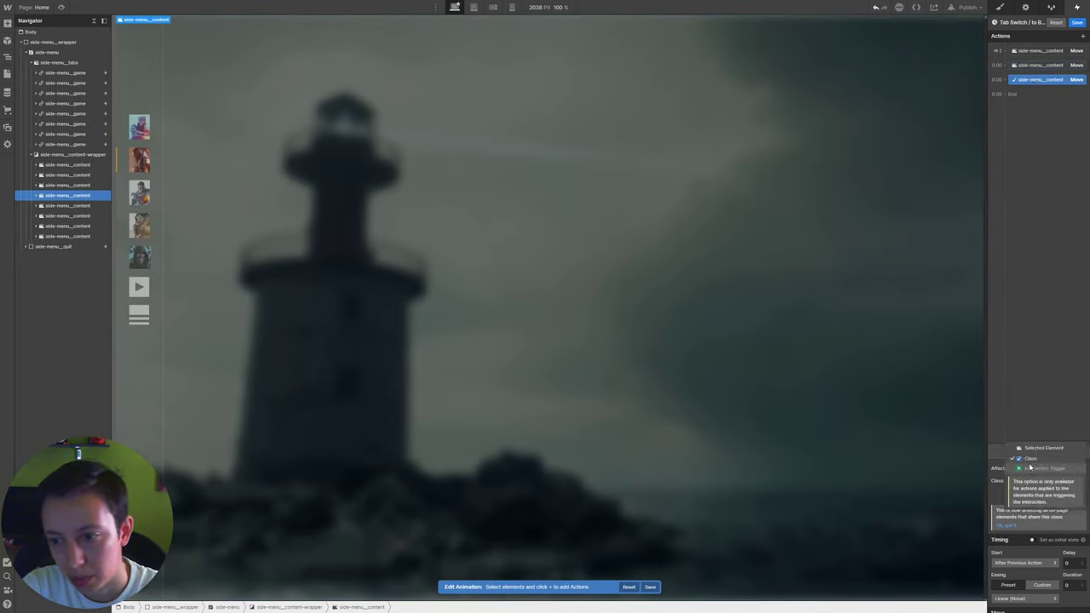
{"action": "left_click", "coordinate": [1032, 447]}
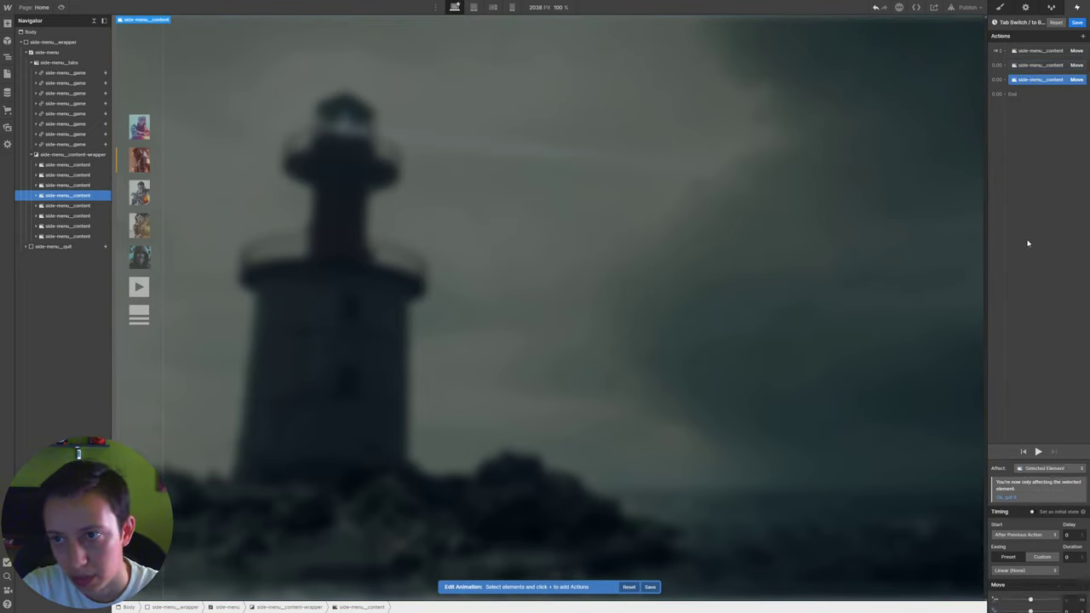
Create a fourth Move action aimed at the following content panel as a selected element
{"action": "left_click", "coordinate": [1050, 79]}
{"action": "left_click", "coordinate": [1042, 106]}
{"action": "left_click", "coordinate": [1040, 95]}
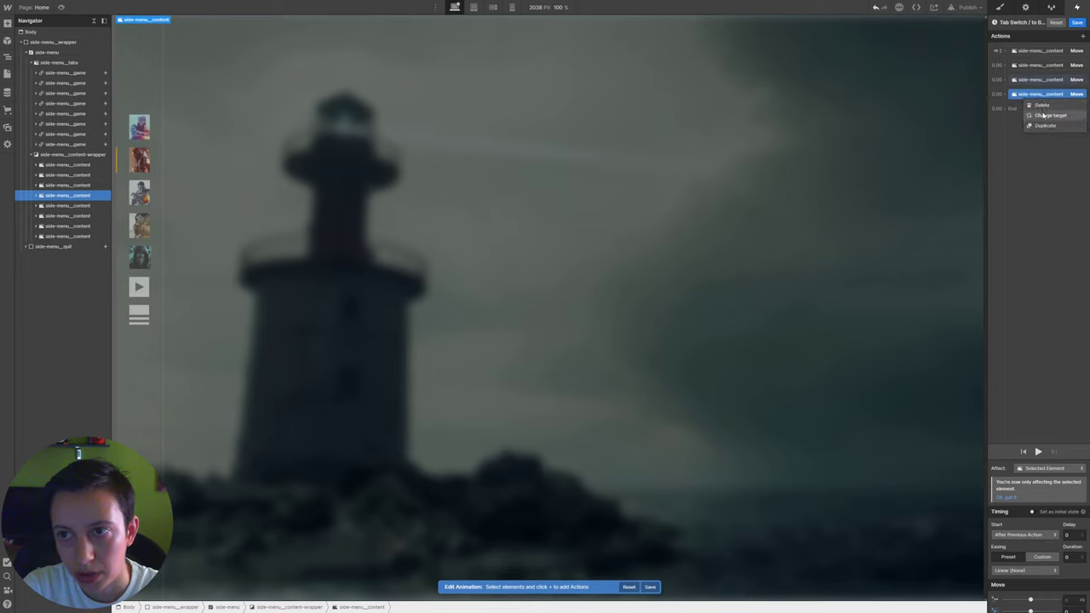
{"action": "left_click", "coordinate": [1044, 115]}
{"action": "left_click", "coordinate": [80, 210]}
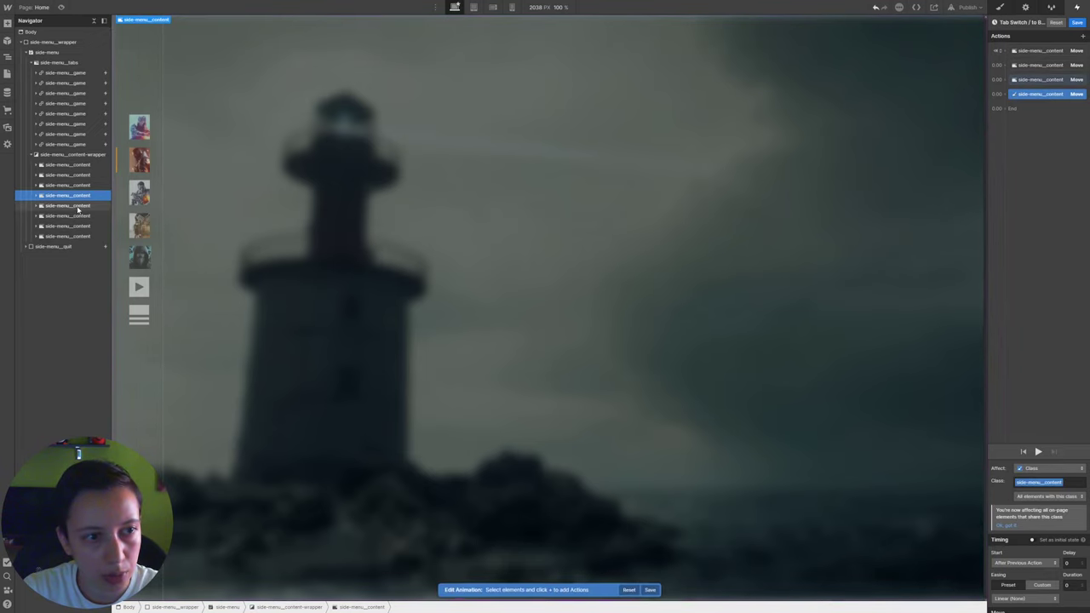
{"action": "left_click", "coordinate": [1050, 468]}
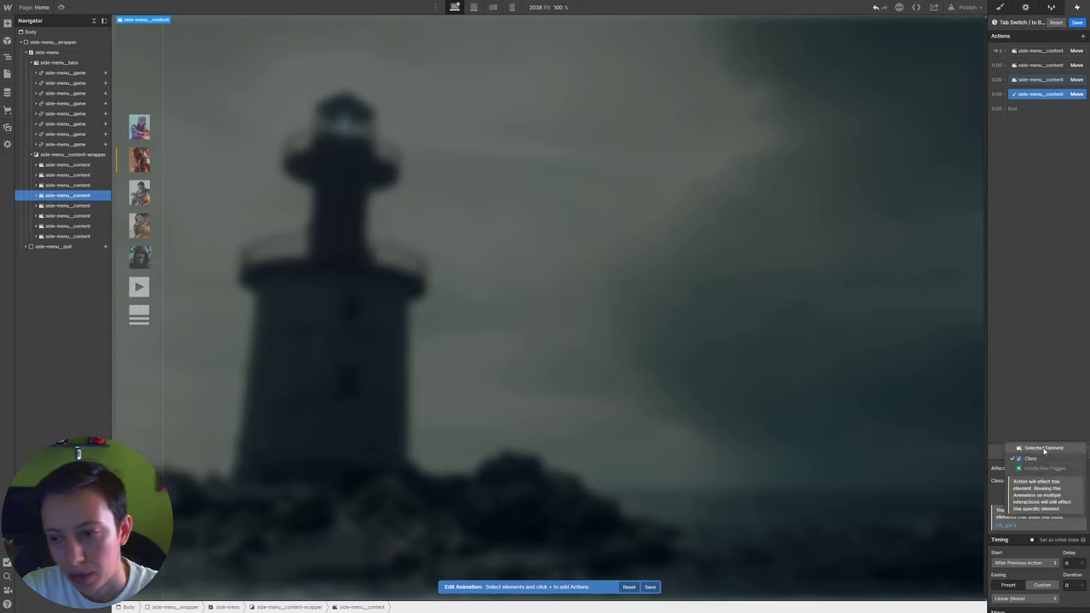
{"action": "left_click", "coordinate": [1046, 451]}
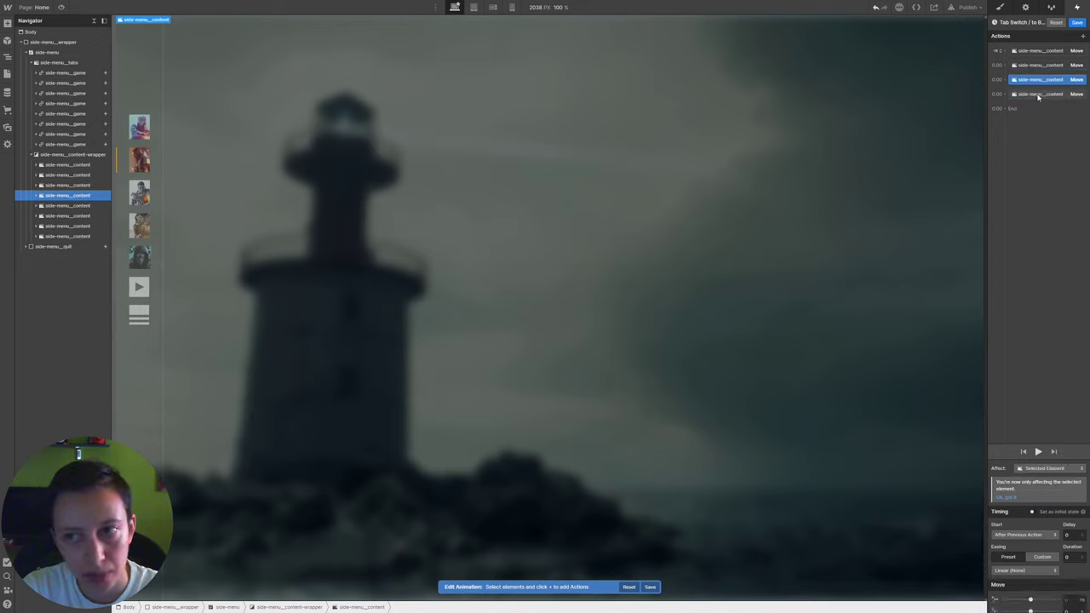
Add a fifth Move action retargeted to the next content panel only
{"action": "left_click", "coordinate": [1038, 81]}
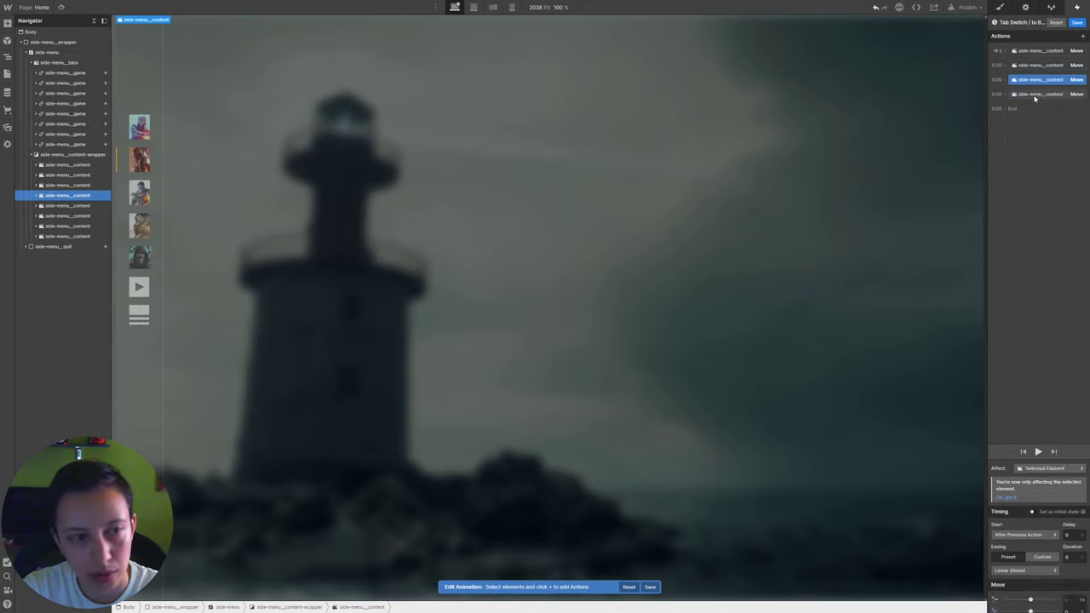
{"action": "left_click", "coordinate": [1034, 95]}
{"action": "left_click", "coordinate": [1044, 126]}
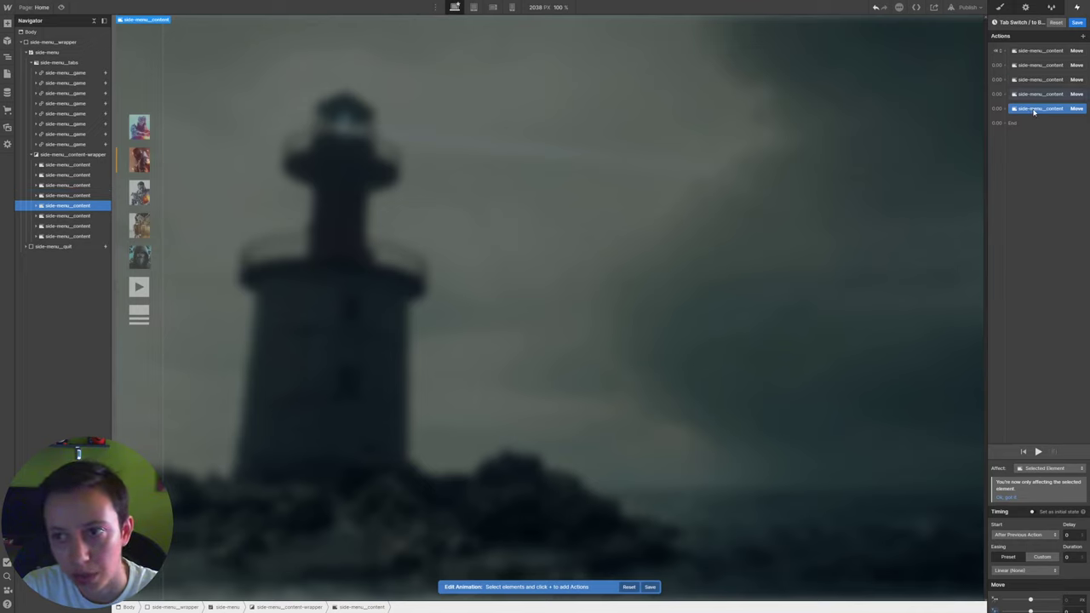
{"action": "left_click", "coordinate": [1034, 109]}
{"action": "left_click", "coordinate": [1040, 132]}
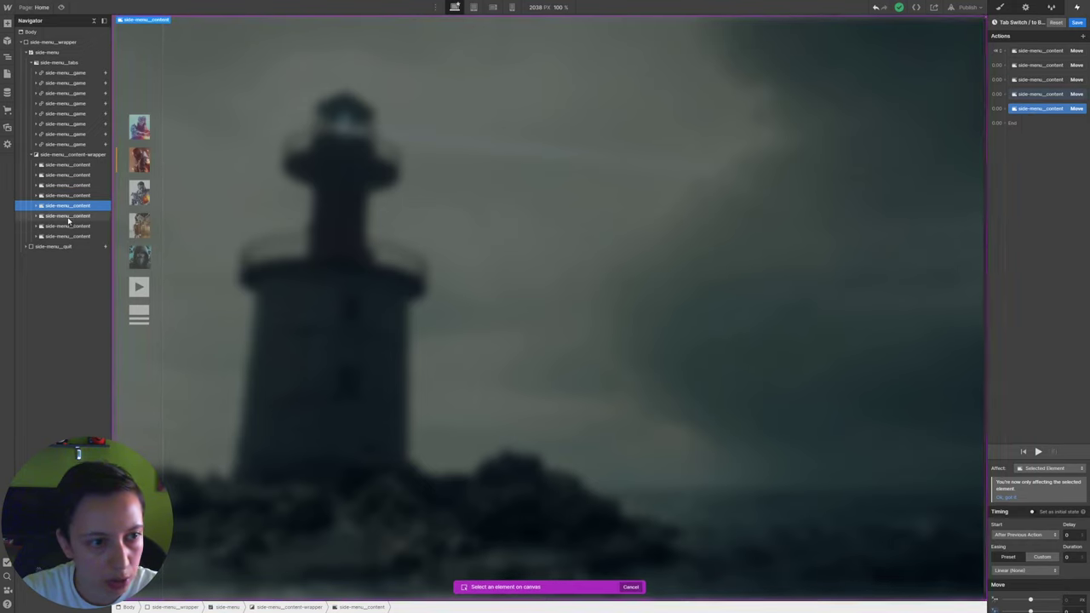
{"action": "left_click", "coordinate": [178, 224]}
{"action": "left_click", "coordinate": [1032, 469]}
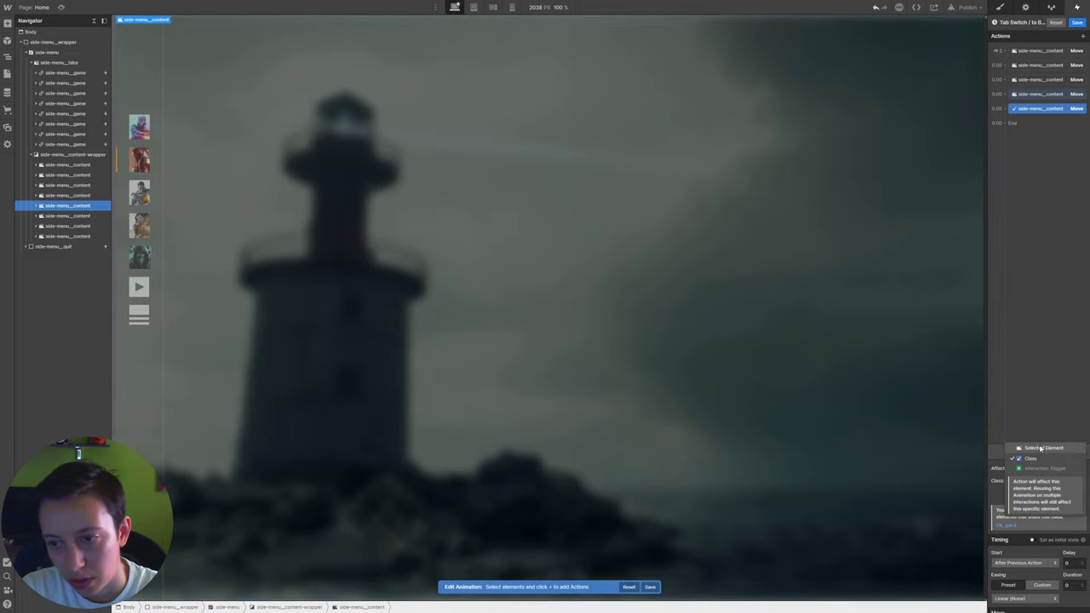
{"action": "left_click", "coordinate": [1042, 449]}
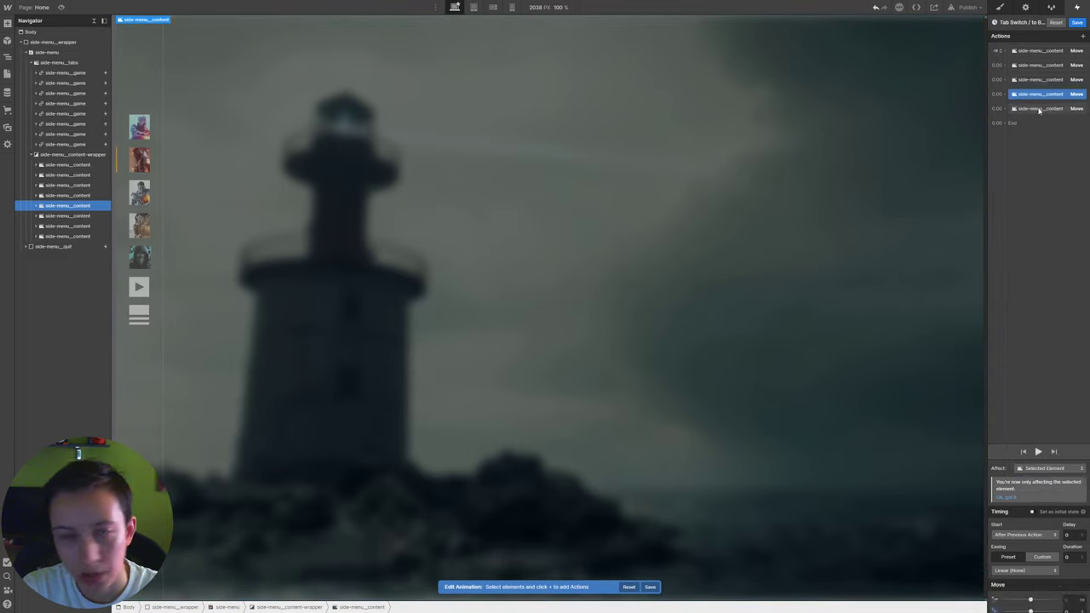
Add a sixth Move action targeting its own individual content panel
{"action": "left_click", "coordinate": [1039, 109]}
{"action": "right_click", "coordinate": [1038, 110]}
{"action": "left_click", "coordinate": [1044, 140]}
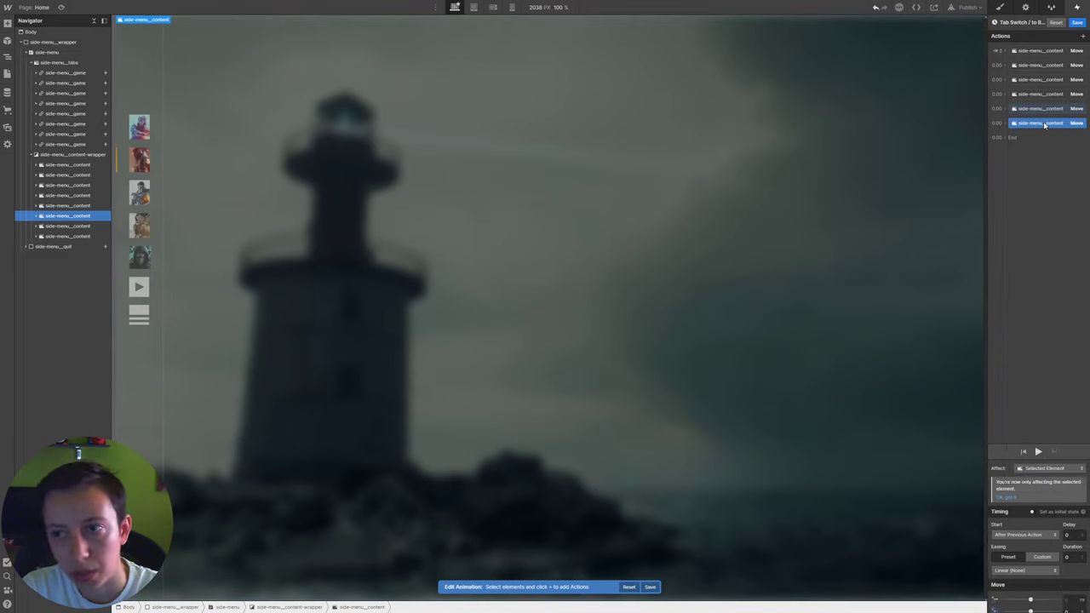
{"action": "right_click", "coordinate": [1044, 125]}
{"action": "left_click", "coordinate": [1048, 144]}
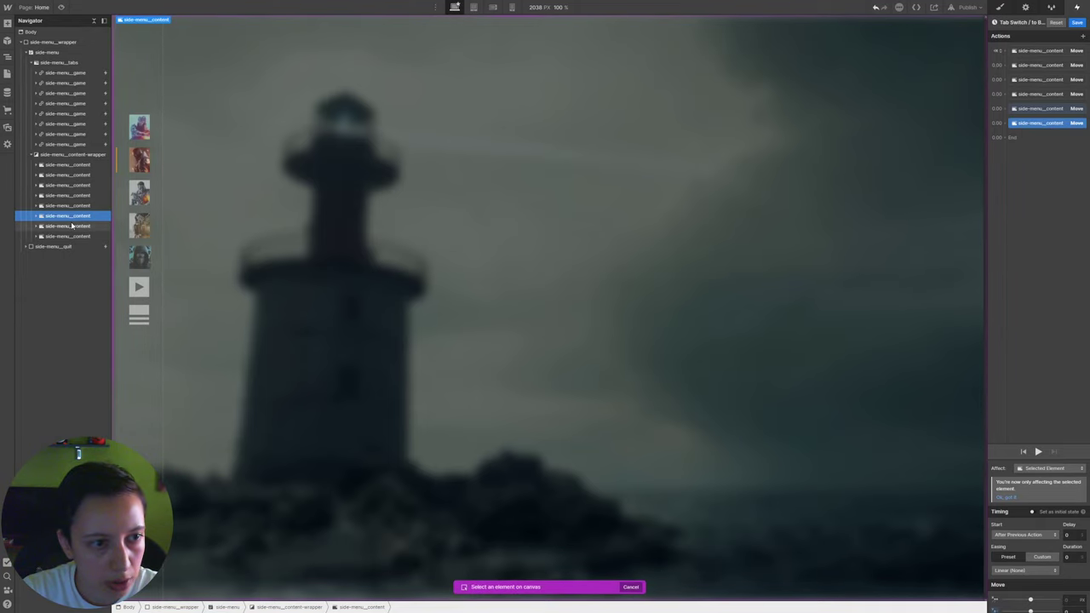
{"action": "left_click", "coordinate": [83, 230]}
{"action": "left_click", "coordinate": [1050, 469]}
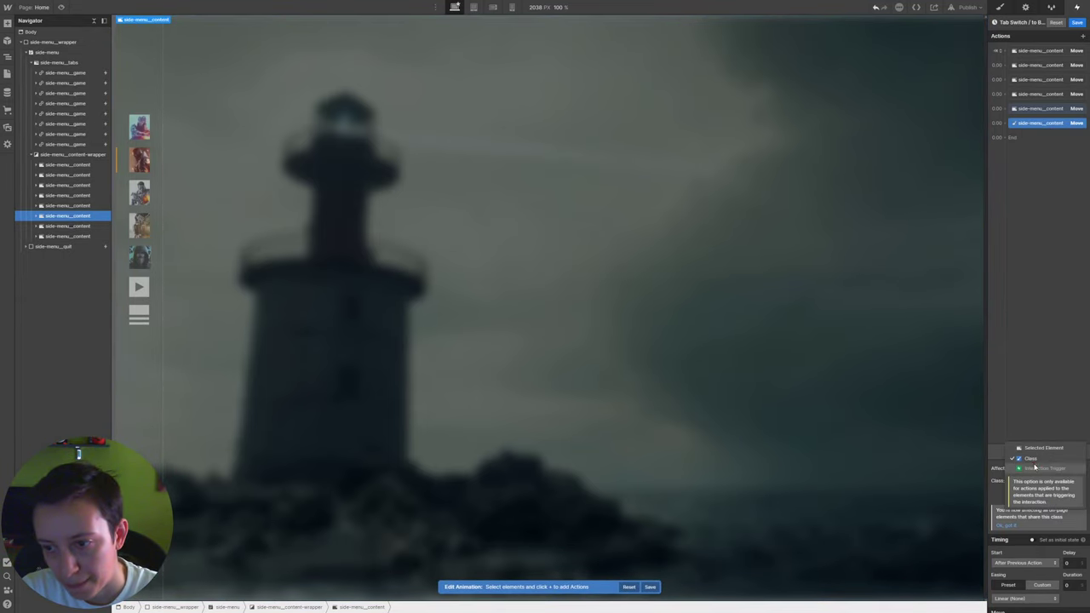
{"action": "left_click", "coordinate": [1050, 449]}
Add a seventh Move action targeting the last side-menu__content panel only
{"action": "right_click", "coordinate": [1040, 124]}
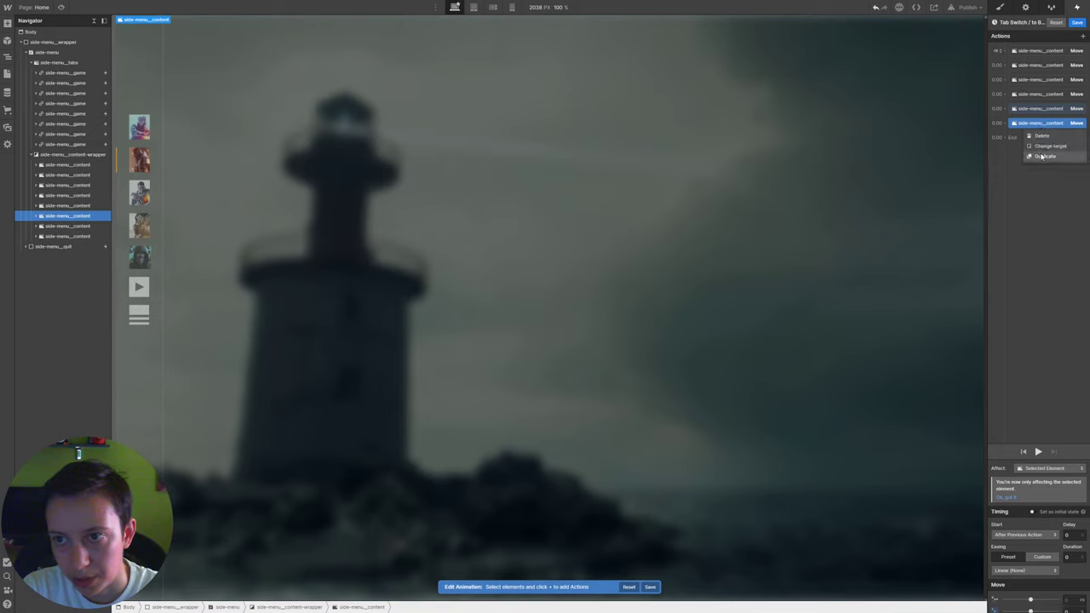
{"action": "left_click", "coordinate": [1041, 155]}
{"action": "right_click", "coordinate": [1037, 142]}
{"action": "left_click", "coordinate": [1046, 147]}
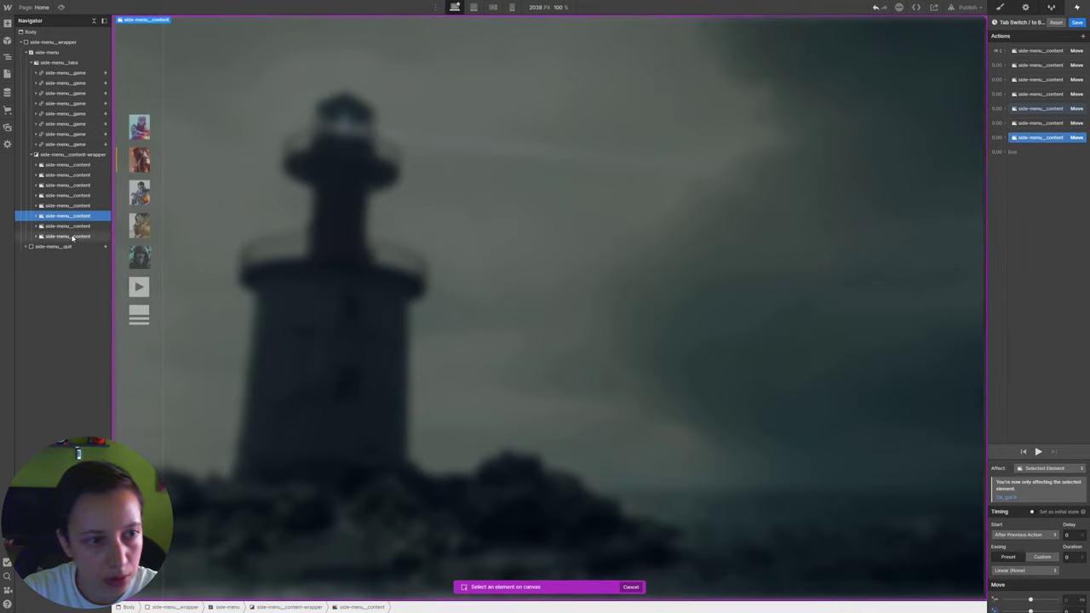
{"action": "left_click", "coordinate": [74, 236]}
{"action": "left_click", "coordinate": [1033, 468]}
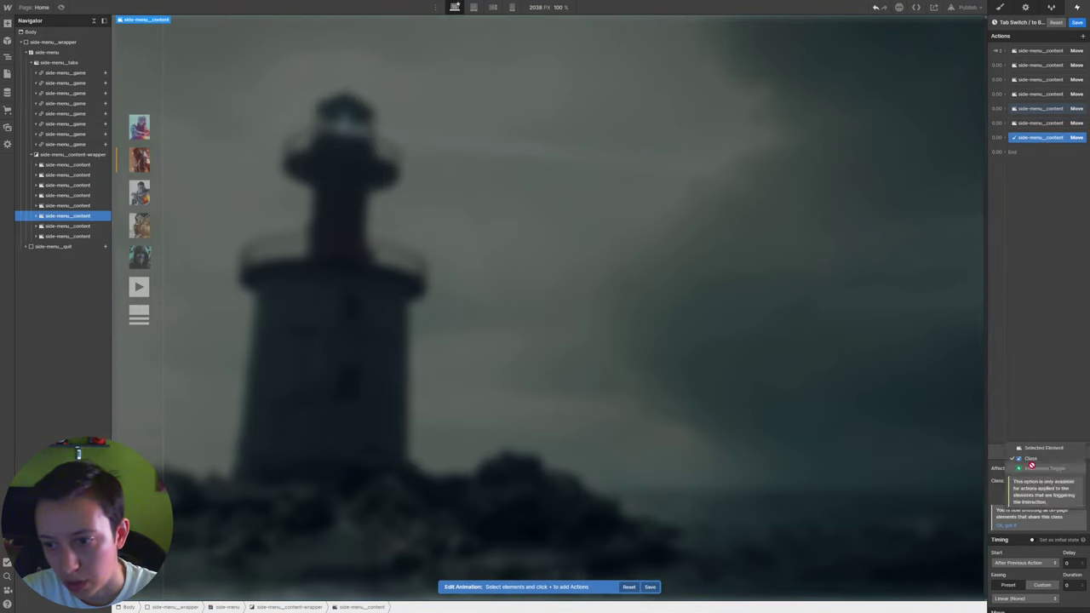
{"action": "left_click", "coordinate": [1050, 449]}
Verify which content panel each of the Move actions targets
{"action": "left_click", "coordinate": [1039, 122]}
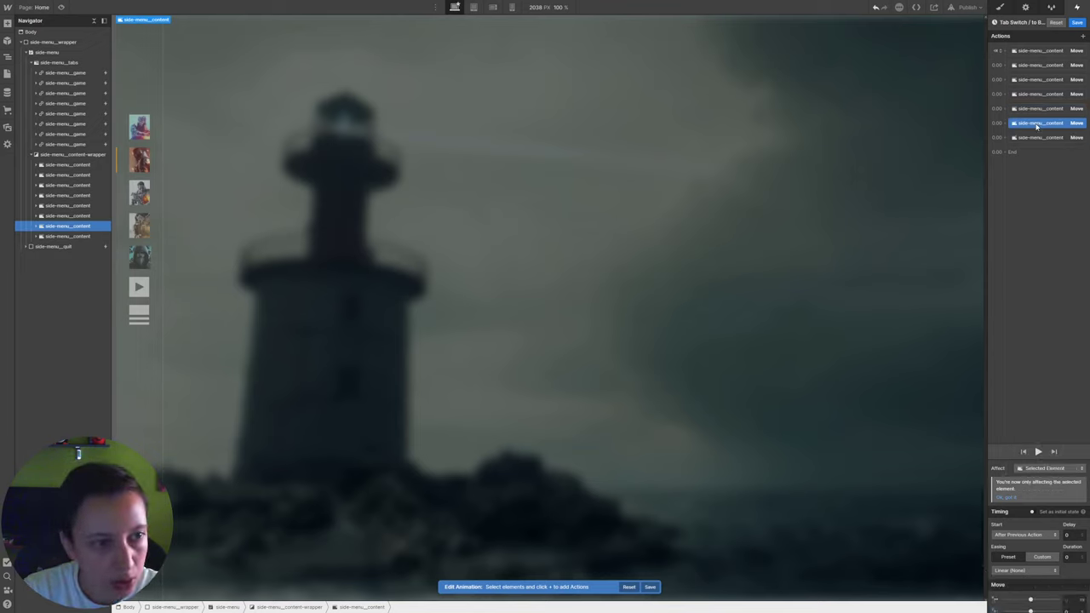
{"action": "left_click", "coordinate": [1034, 137]}
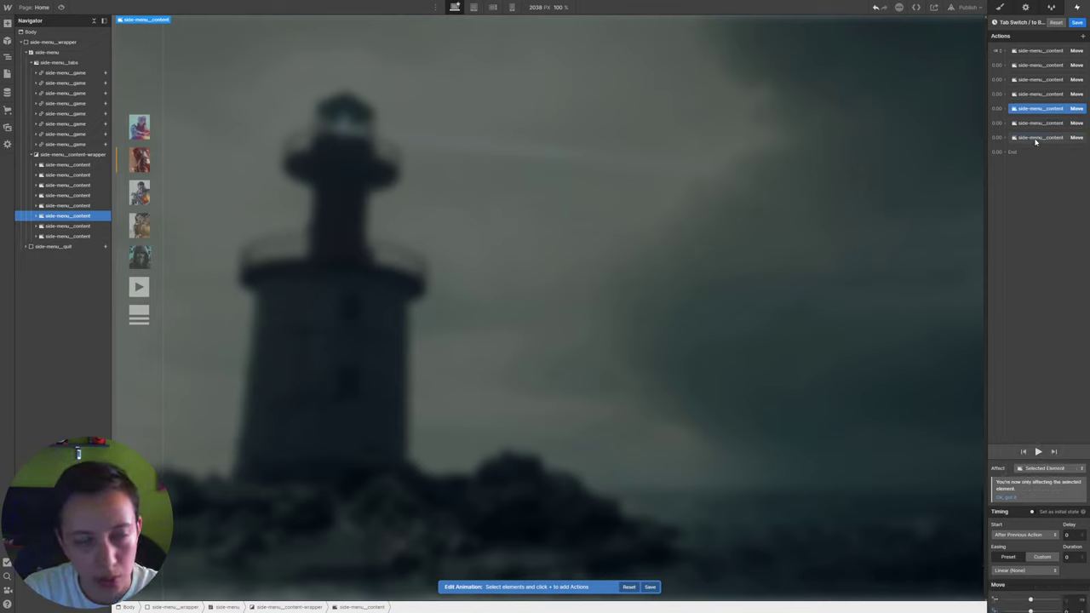
{"action": "left_click", "coordinate": [1034, 95]}
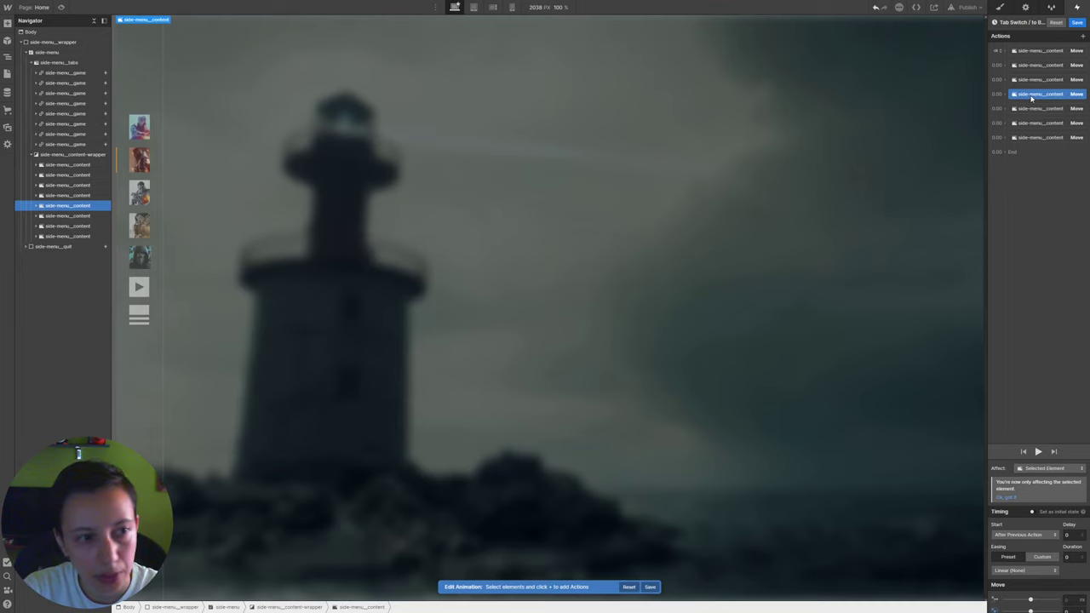
{"action": "left_click", "coordinate": [1033, 80]}
{"action": "left_click", "coordinate": [1040, 51]}
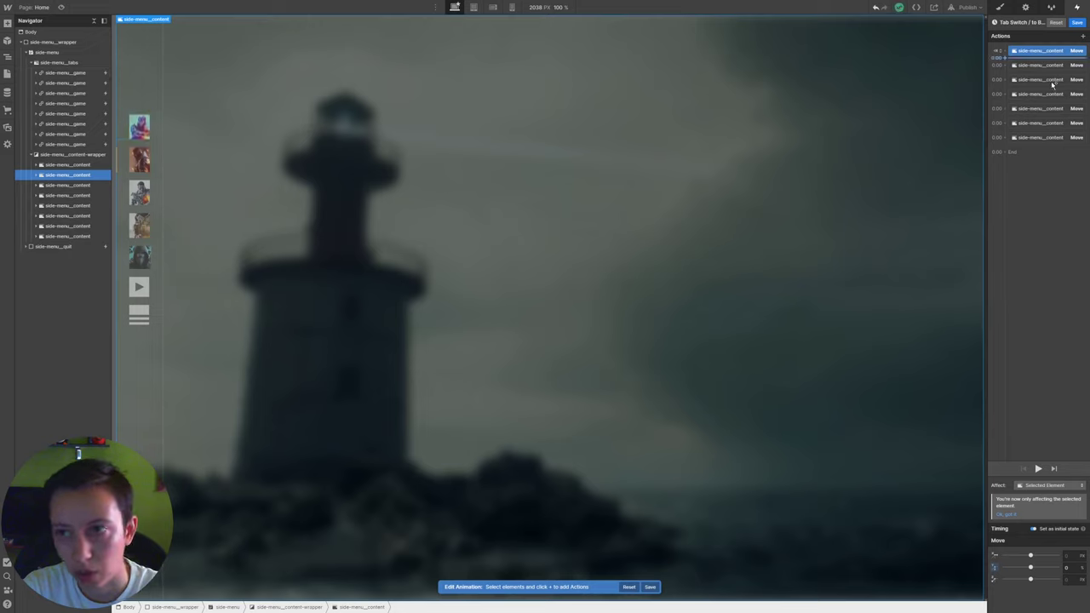
Make the seven Move actions the initial state and duplicate them as a group
{"action": "left_click", "coordinate": [1041, 138], "text": "shift"}
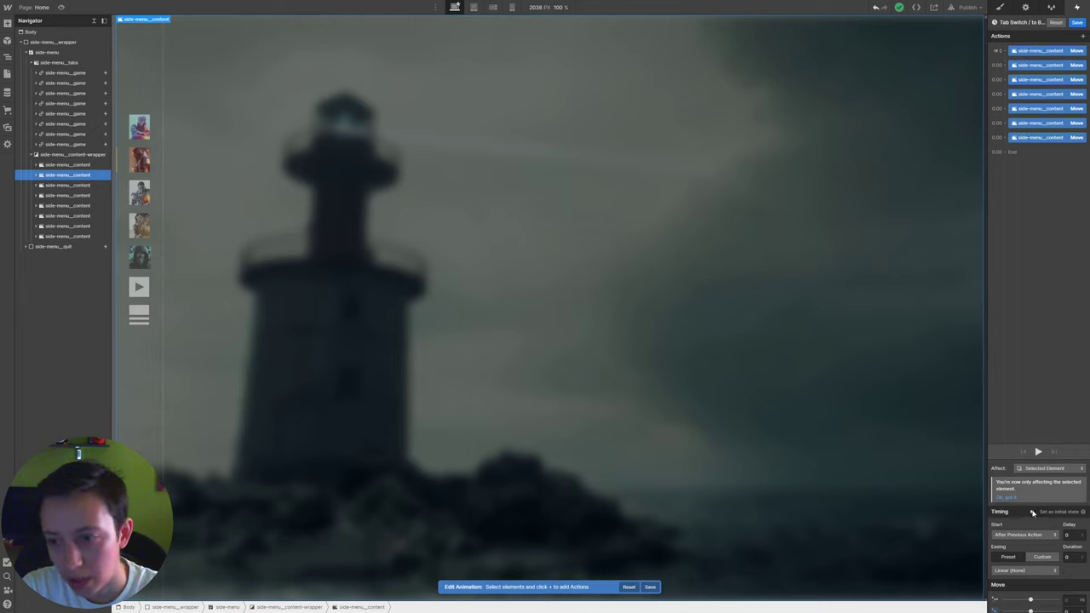
{"action": "left_click", "coordinate": [1033, 511]}
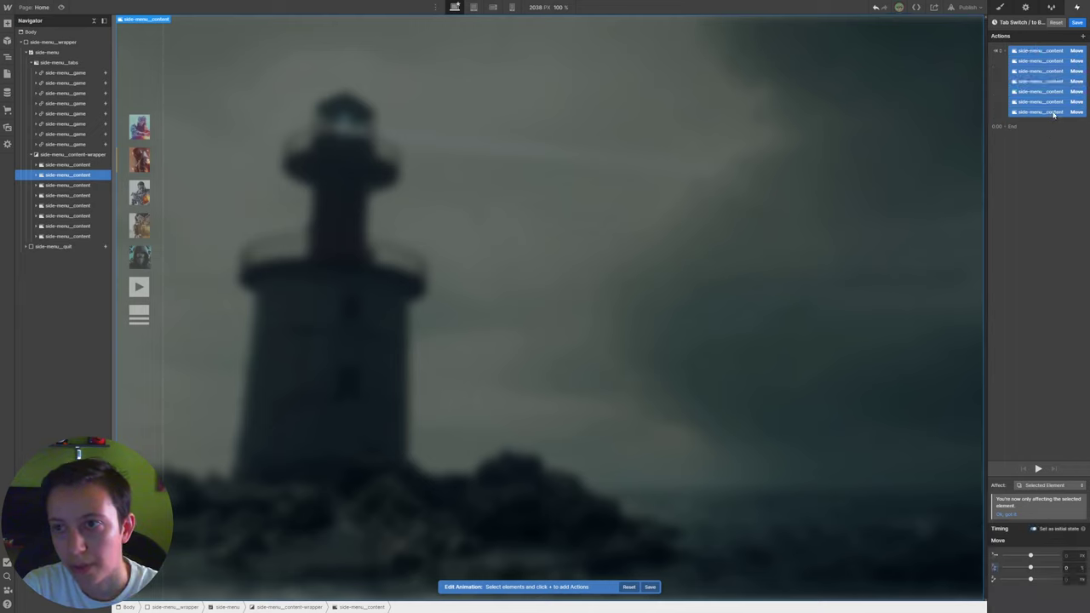
{"action": "left_click", "coordinate": [1053, 114]}
{"action": "left_click", "coordinate": [1053, 53], "text": "shift"}
{"action": "right_click", "coordinate": [1053, 55]}
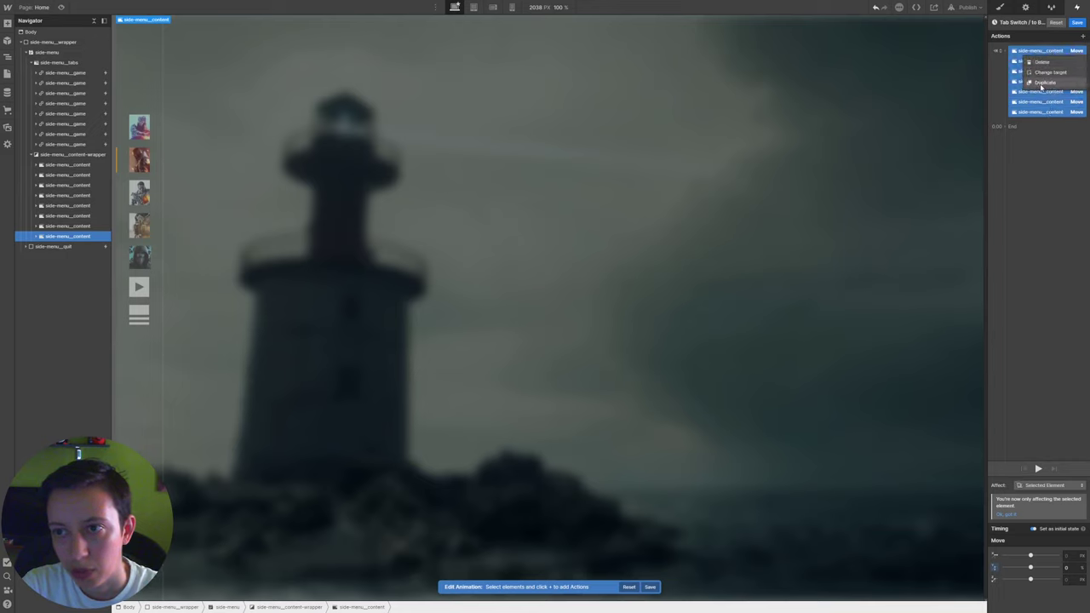
{"action": "left_click", "coordinate": [1045, 83]}
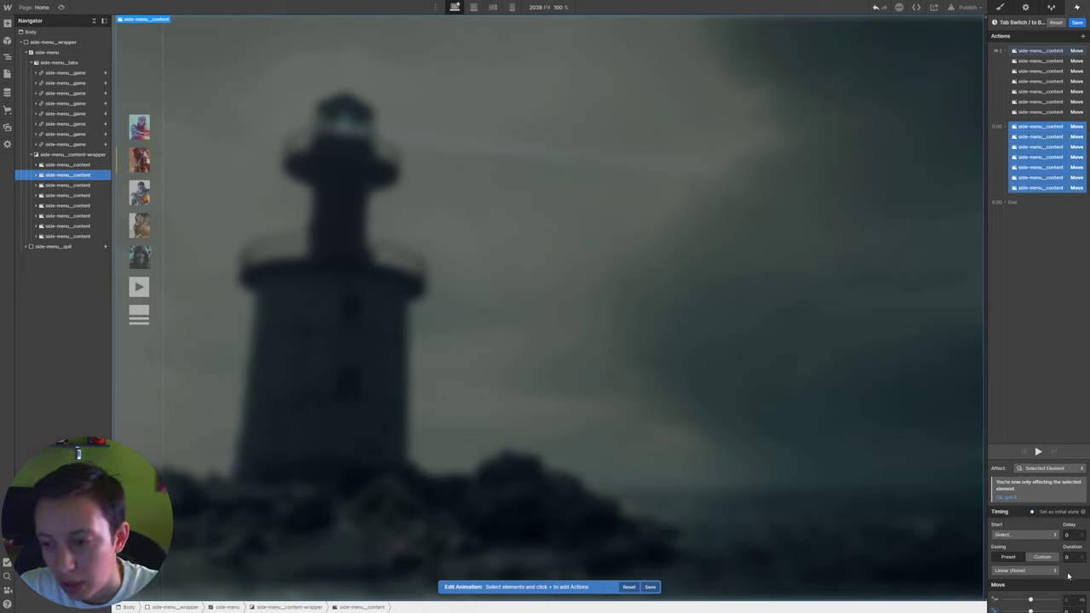
Give the duplicated Move actions a 0.2 s duration and Move value 100, then play it back
{"action": "scroll", "coordinate": [995, 593], "scroll_direction": "down", "scroll_amount": 1}
{"action": "left_click", "coordinate": [1069, 539]}
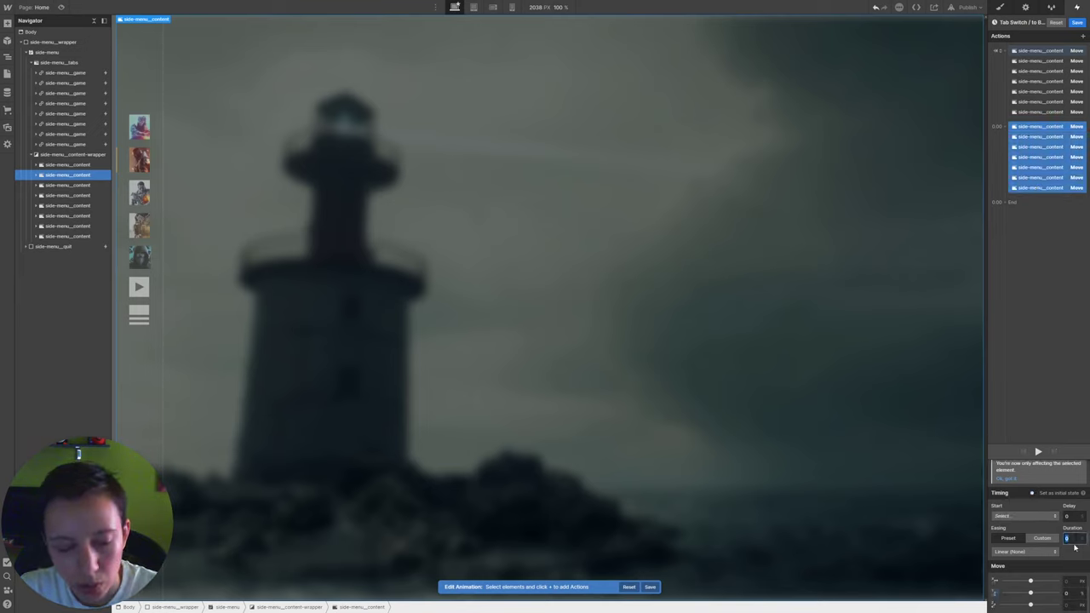
{"action": "type", "text": ".2"}
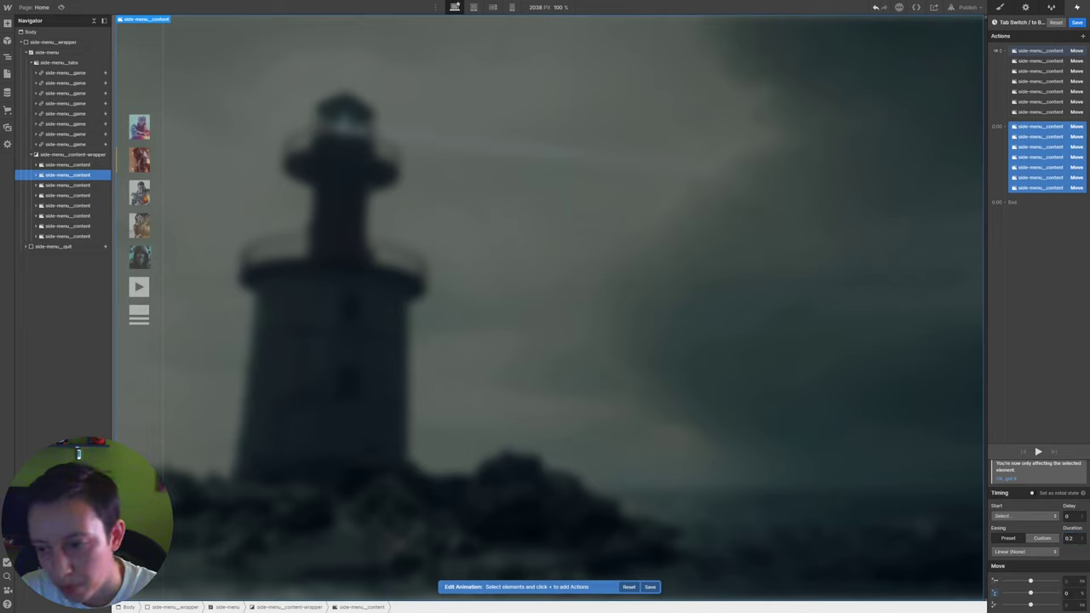
{"action": "left_click", "coordinate": [1068, 593]}
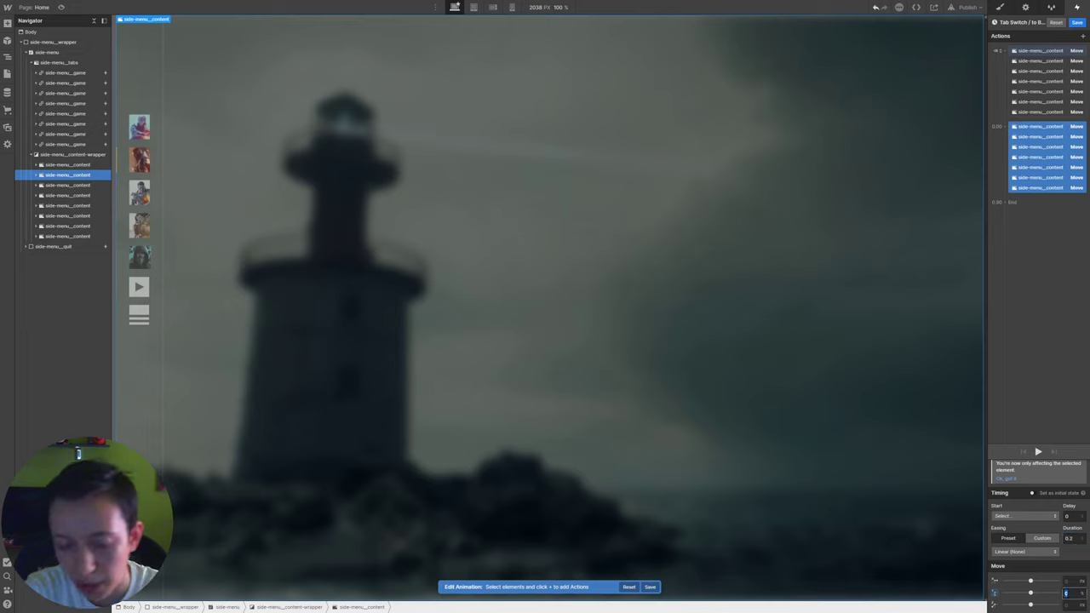
{"action": "type", "text": "100"}
{"action": "key", "text": "Return"}
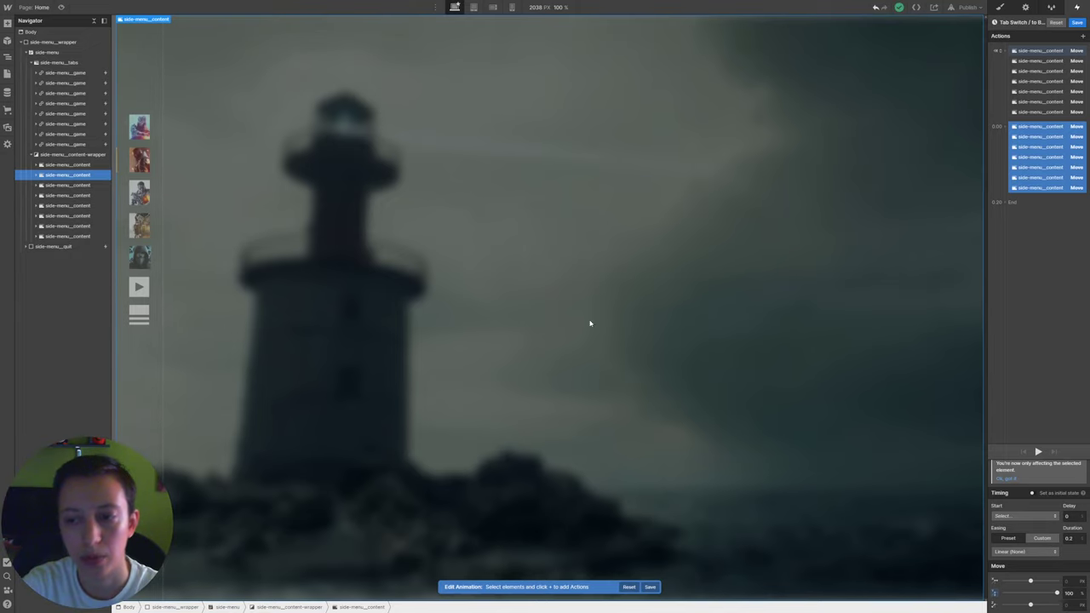
{"action": "left_click", "coordinate": [1037, 452]}
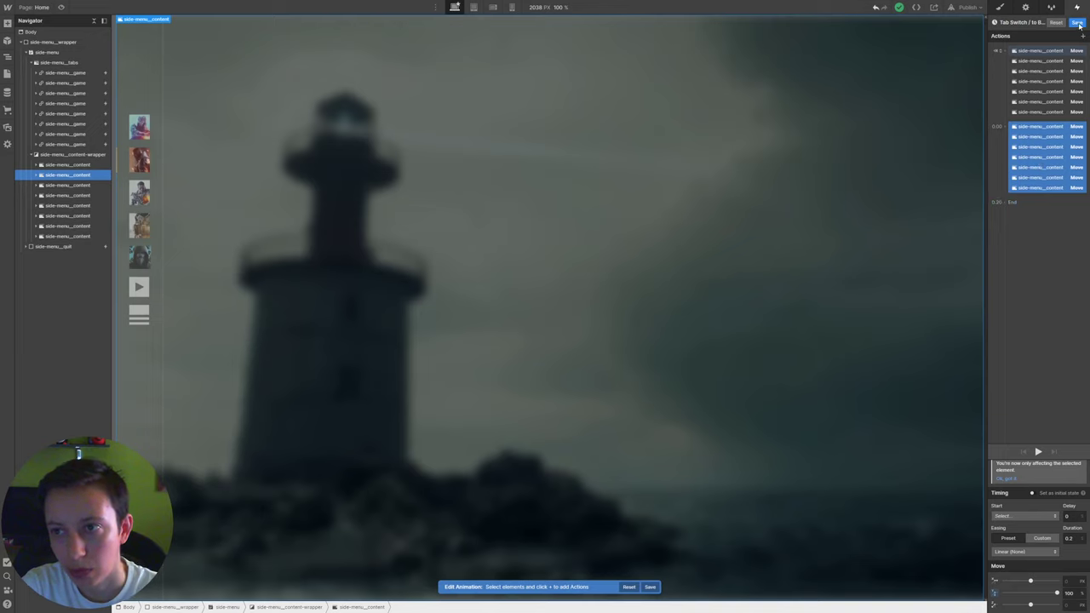
Save the Tab Switch / to BFV animation and preview the page
{"action": "left_click", "coordinate": [1078, 23]}
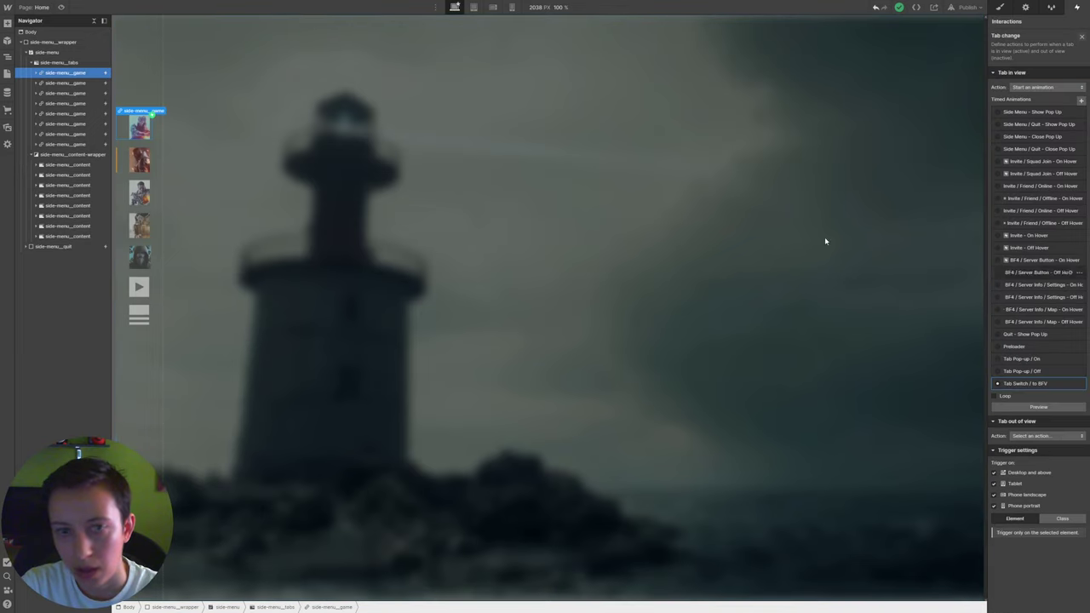
{"action": "key", "text": "ctrl+shift+p"}
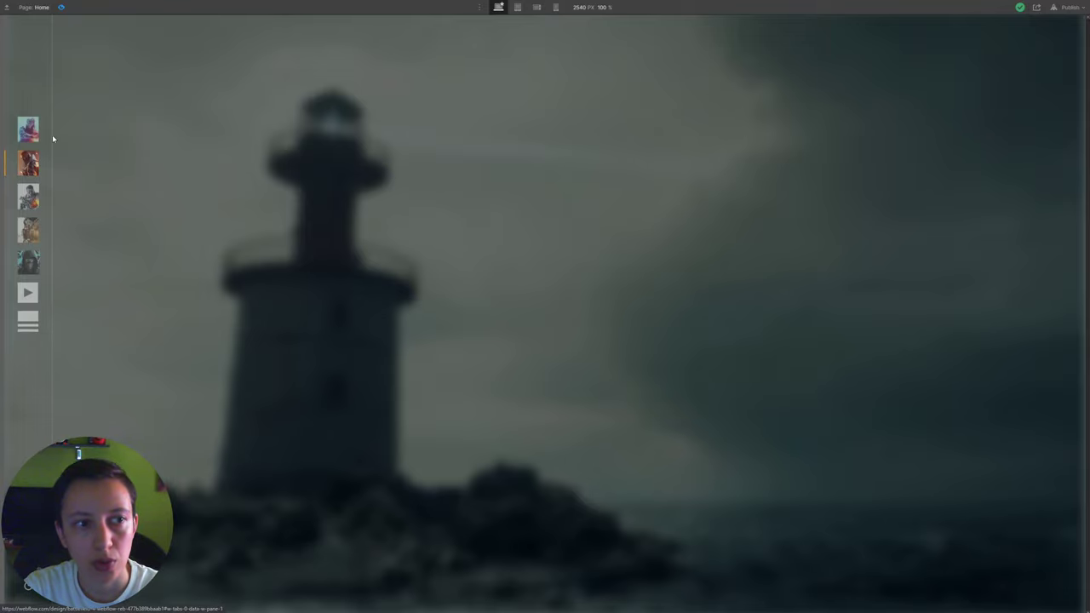
Test the transition by switching to the first game tab in preview, then exit preview
{"action": "left_click", "coordinate": [26, 134]}
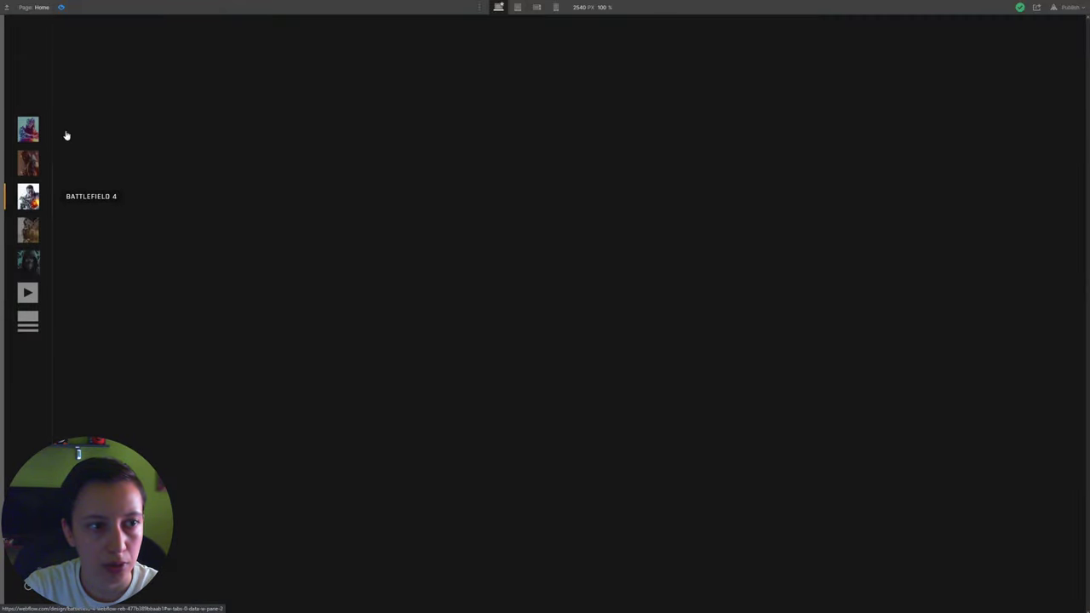
{"action": "left_click", "coordinate": [60, 7]}
{"action": "left_click", "coordinate": [61, 6]}
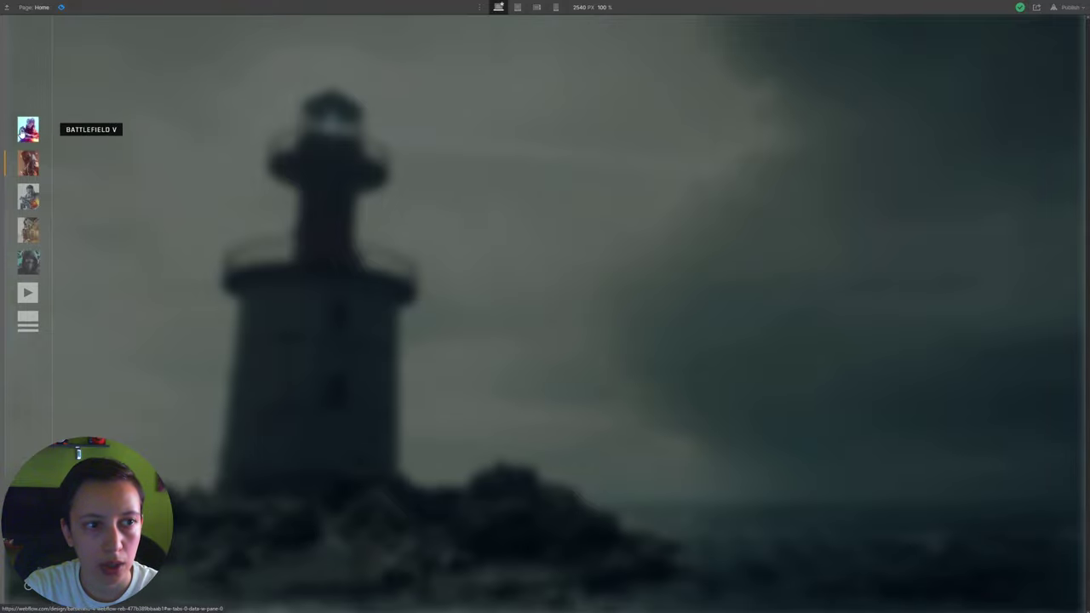
{"action": "left_click", "coordinate": [21, 132]}
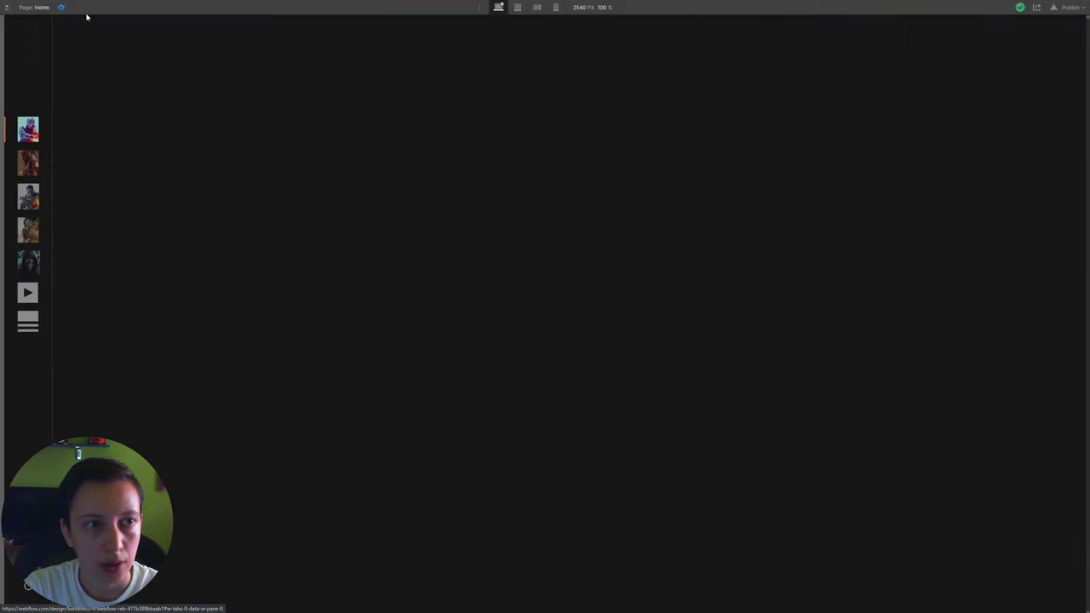
{"action": "left_click", "coordinate": [60, 7]}
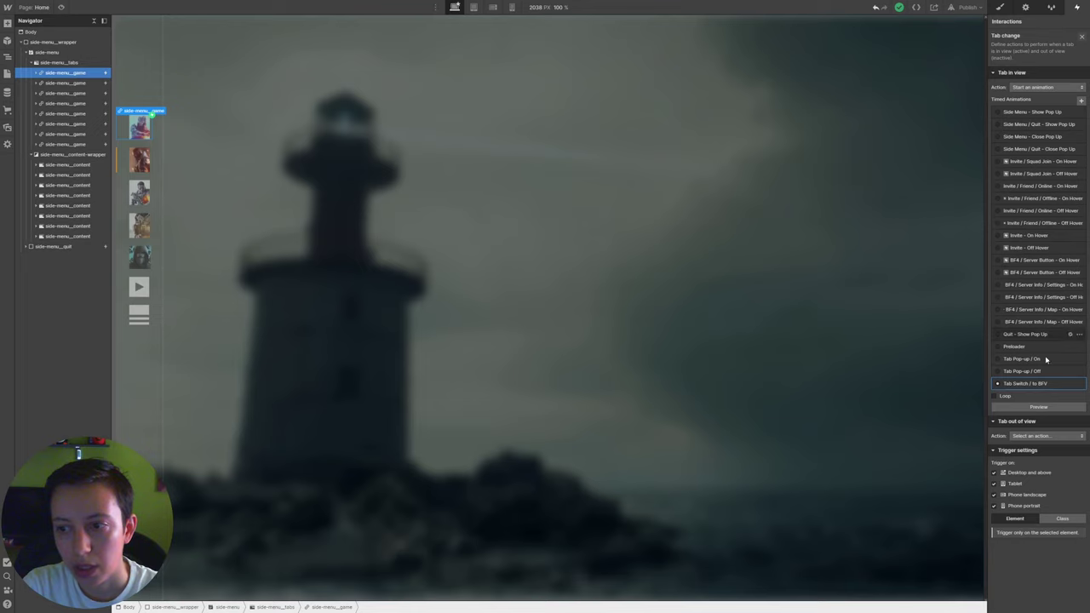
Set the first tab's Tab out of view action to Start an animation
{"action": "left_click", "coordinate": [1031, 436]}
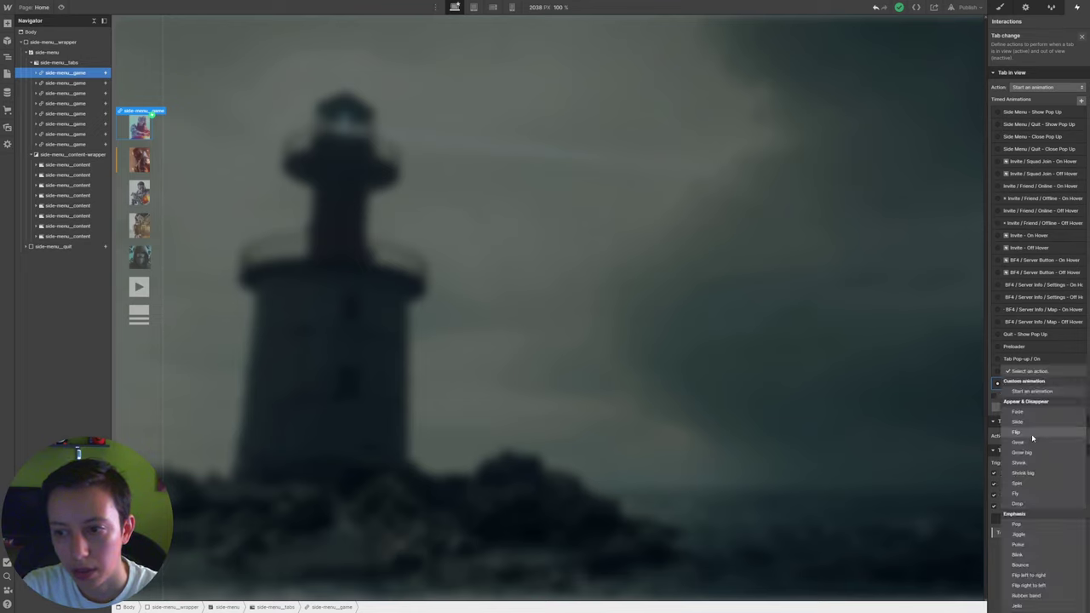
{"action": "left_click", "coordinate": [1032, 391]}
{"action": "scroll", "coordinate": [1030, 447], "scroll_direction": "down", "scroll_amount": 3}
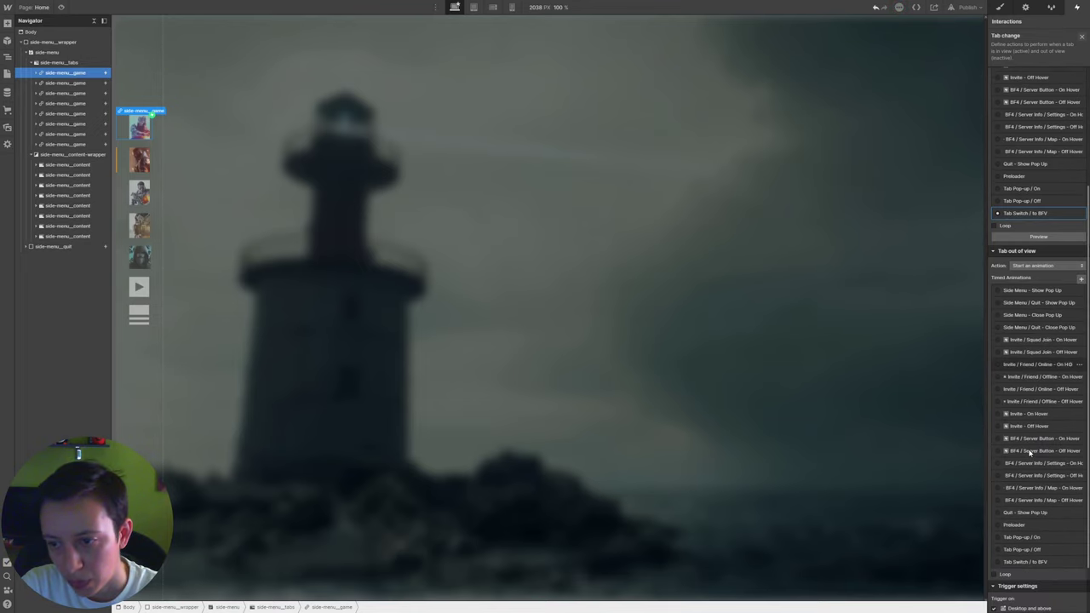
{"action": "scroll", "coordinate": [1029, 451], "scroll_direction": "down", "scroll_amount": 1}
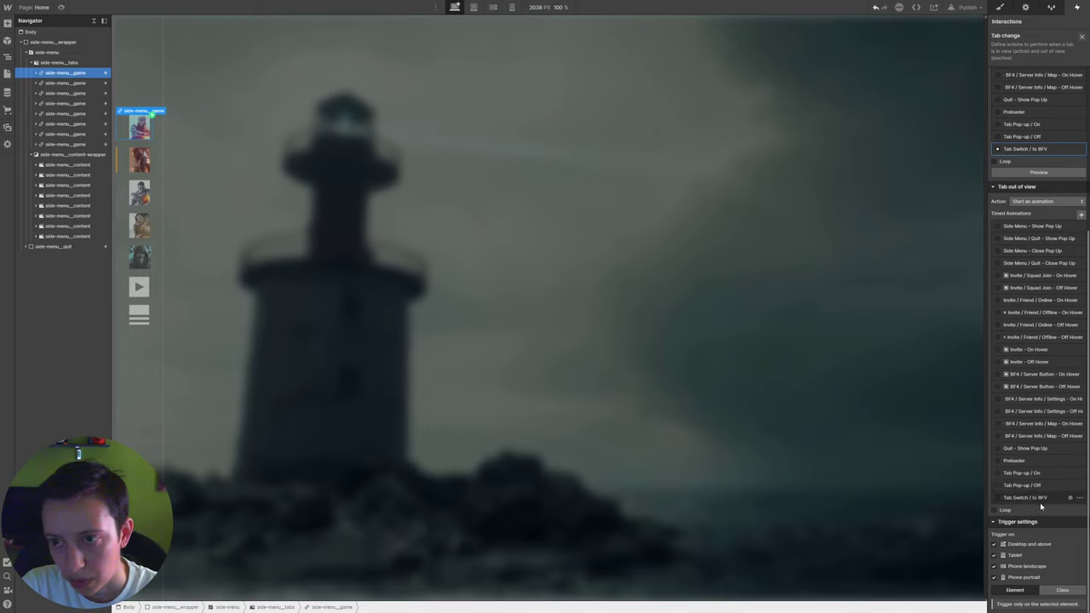
Duplicate Tab Switch / to BFV and rename the copy Tab Switch / away from BFV
{"action": "left_click", "coordinate": [1079, 500]}
{"action": "left_click", "coordinate": [1049, 525]}
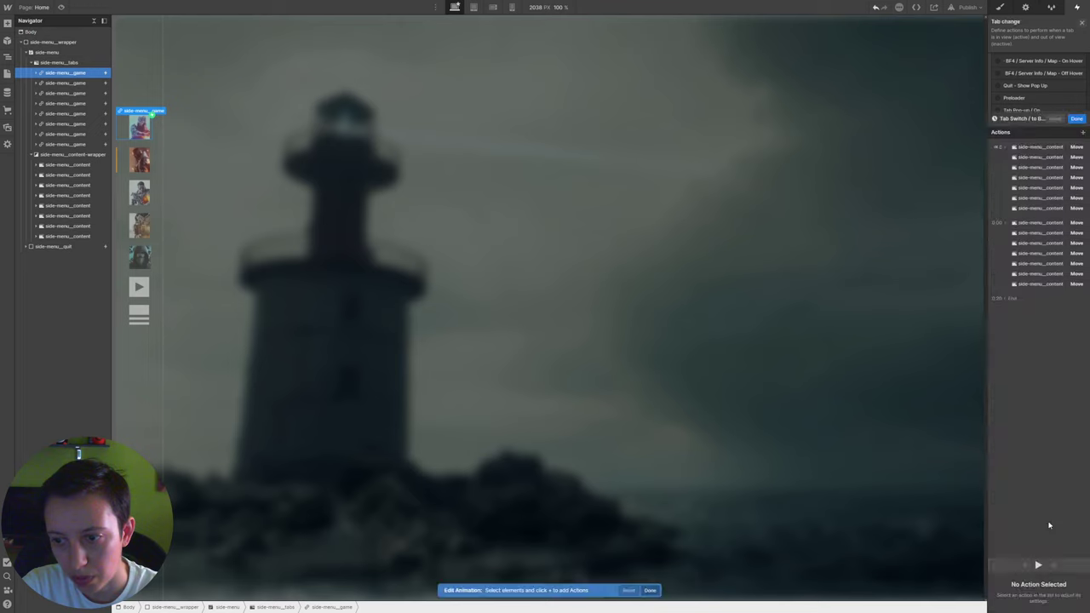
{"action": "key", "text": "End"}
{"action": "key", "text": "BackSpace"}
{"action": "type", "text": "2"}
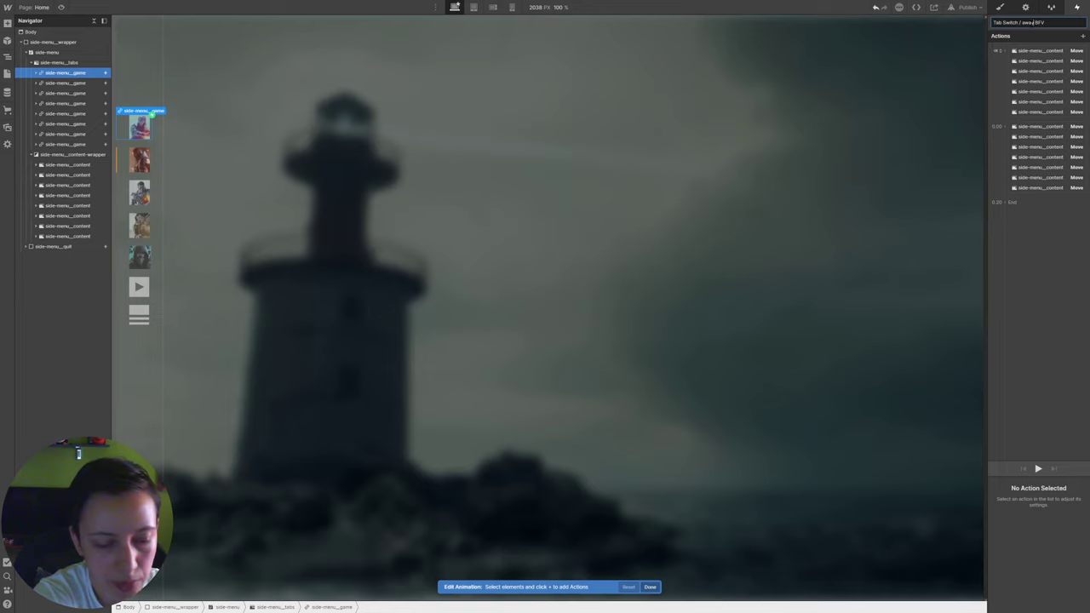
{"action": "key", "text": "Return"}
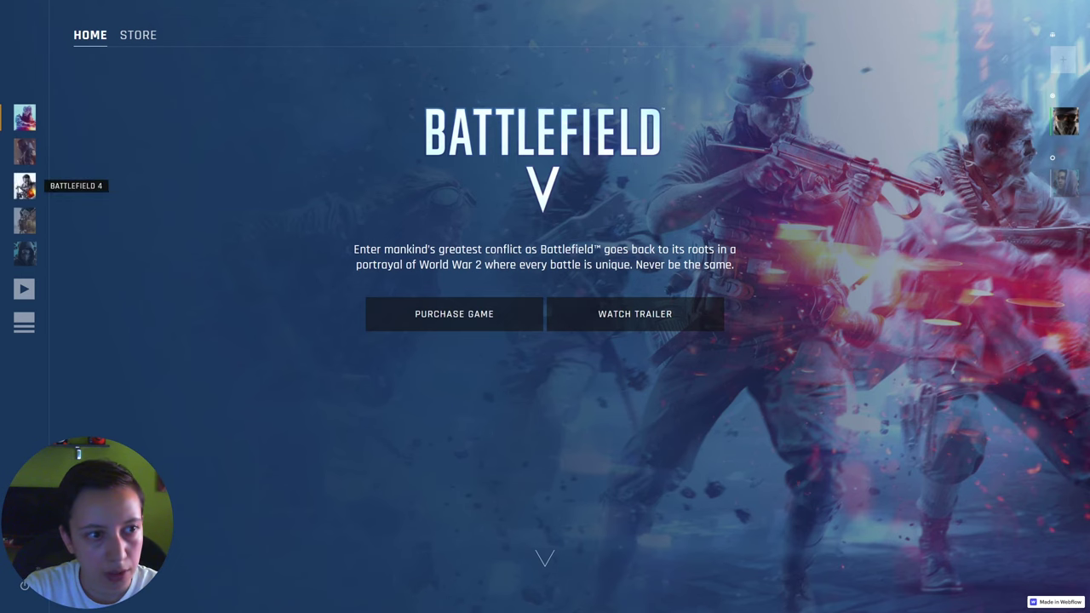
{"action": "left_click", "coordinate": [25, 194]}
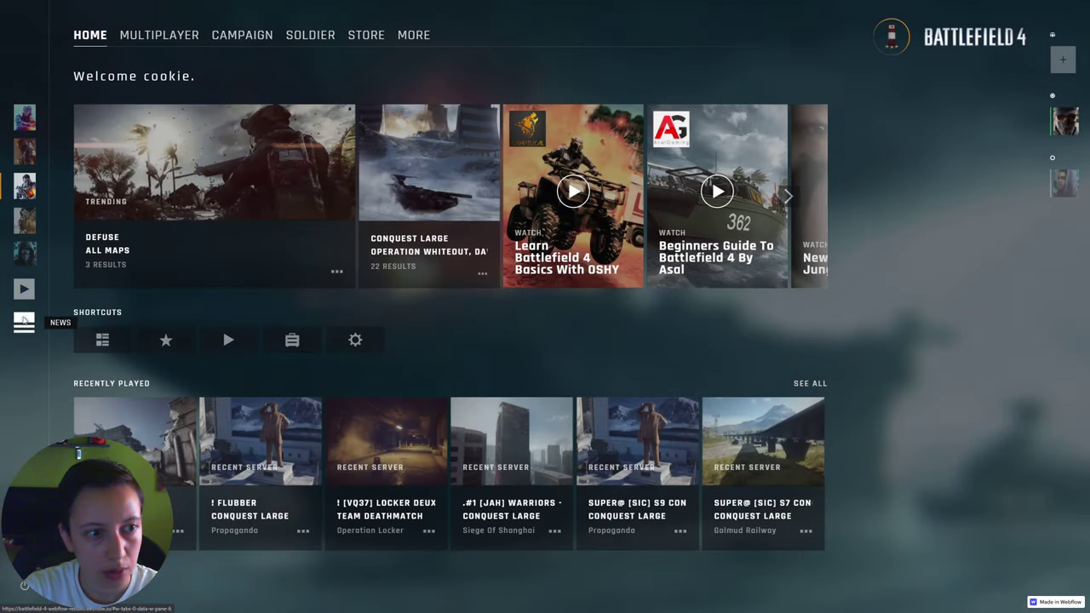
{"action": "left_click", "coordinate": [25, 116]}
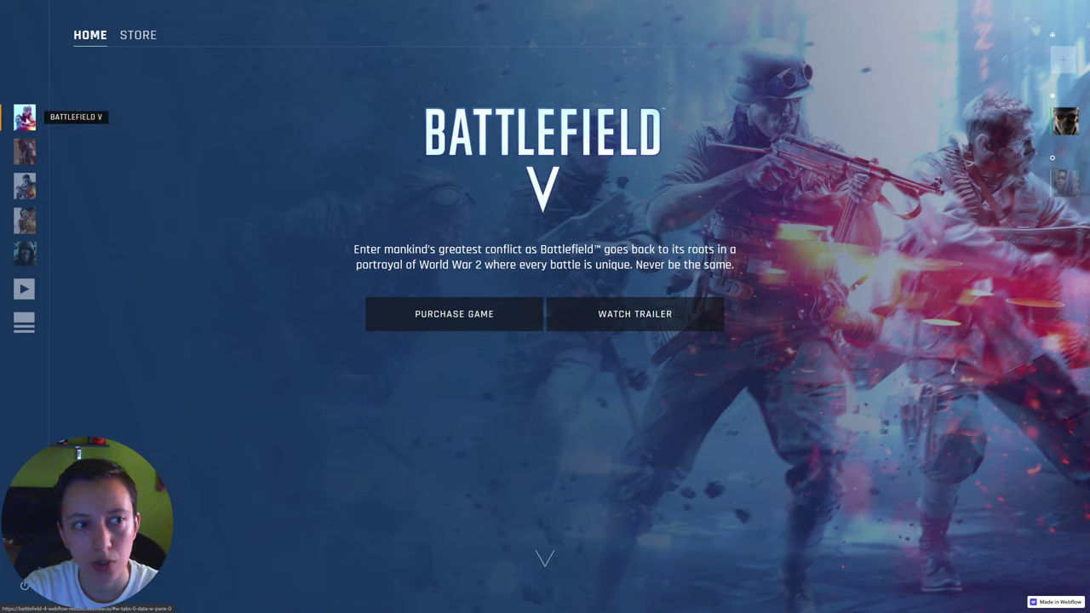
{"action": "left_click", "coordinate": [31, 255]}
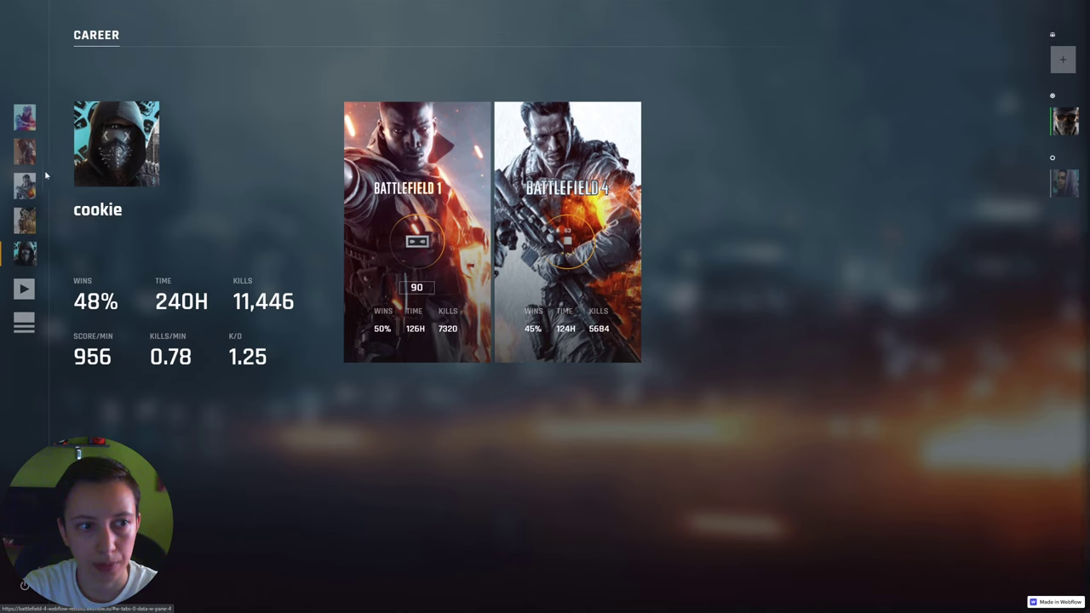
{"action": "left_click", "coordinate": [25, 150]}
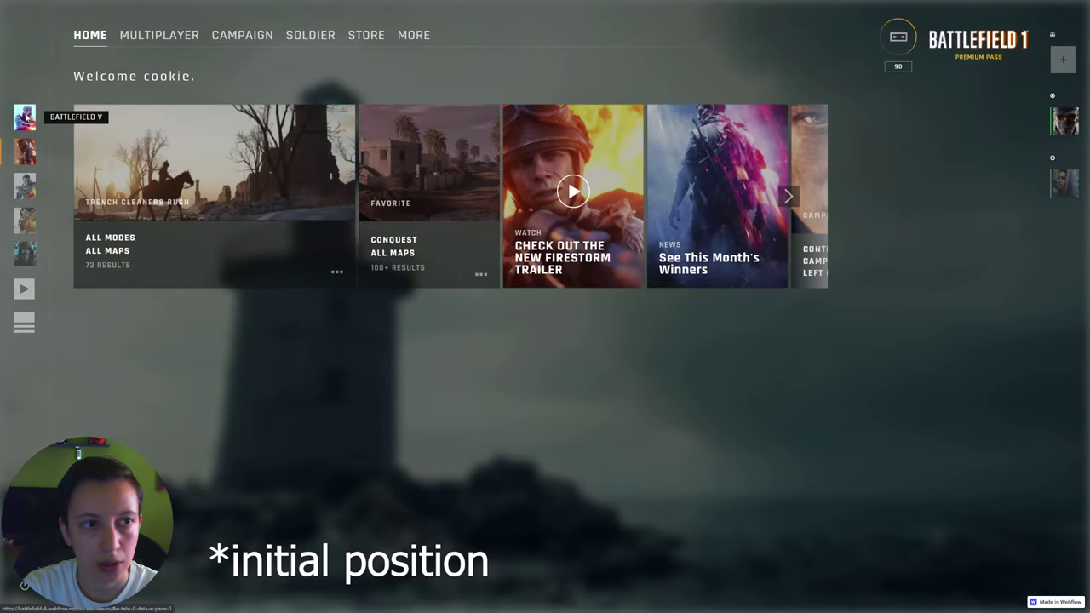
{"action": "left_click", "coordinate": [25, 123]}
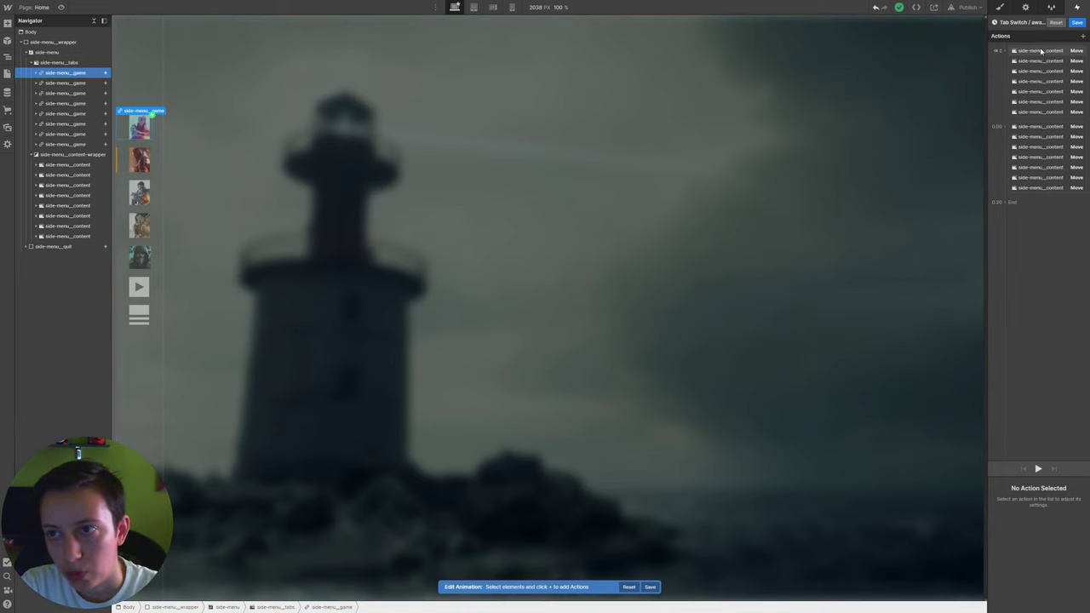
Turn off initial state for the first Move group and set its Y offset to 100
{"action": "left_click", "coordinate": [1040, 51]}
{"action": "left_click", "coordinate": [1037, 111], "text": "shift"}
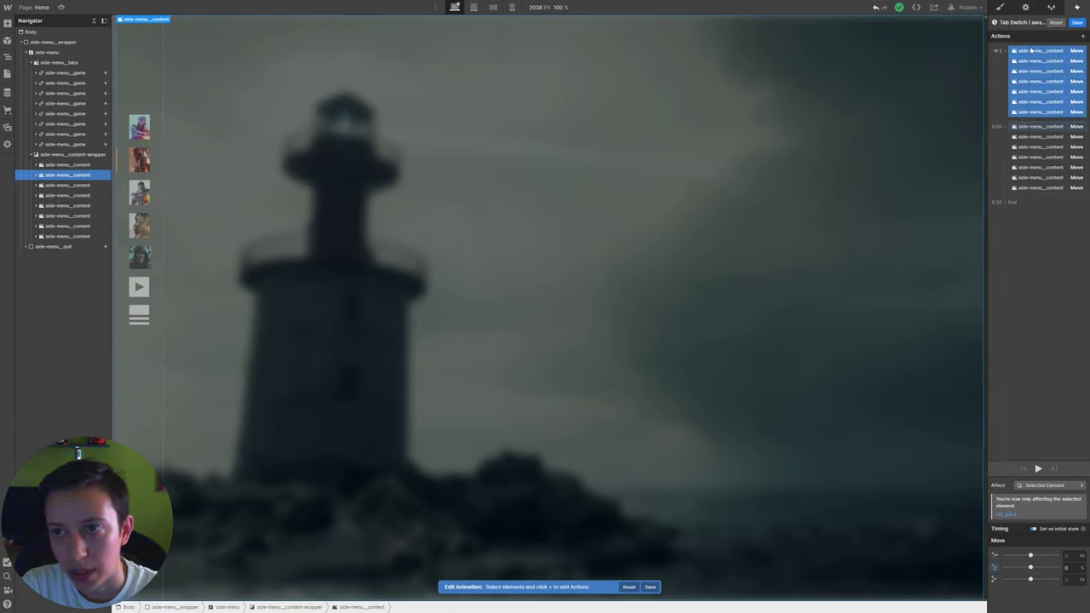
{"action": "left_click", "coordinate": [1034, 530]}
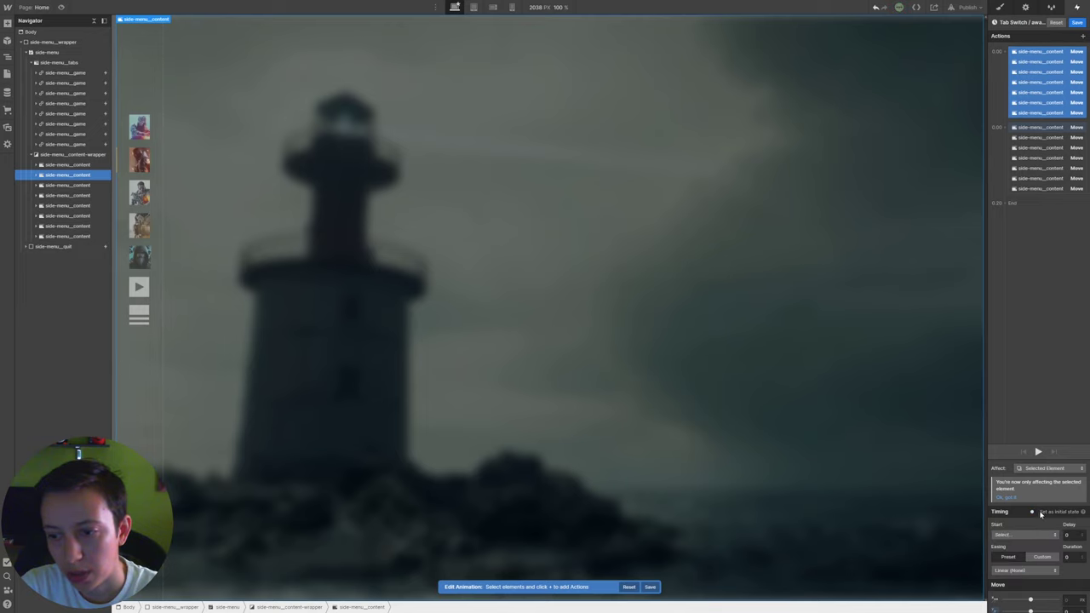
{"action": "scroll", "coordinate": [1047, 518], "scroll_direction": "down", "scroll_amount": 1}
{"action": "left_click", "coordinate": [1069, 593]}
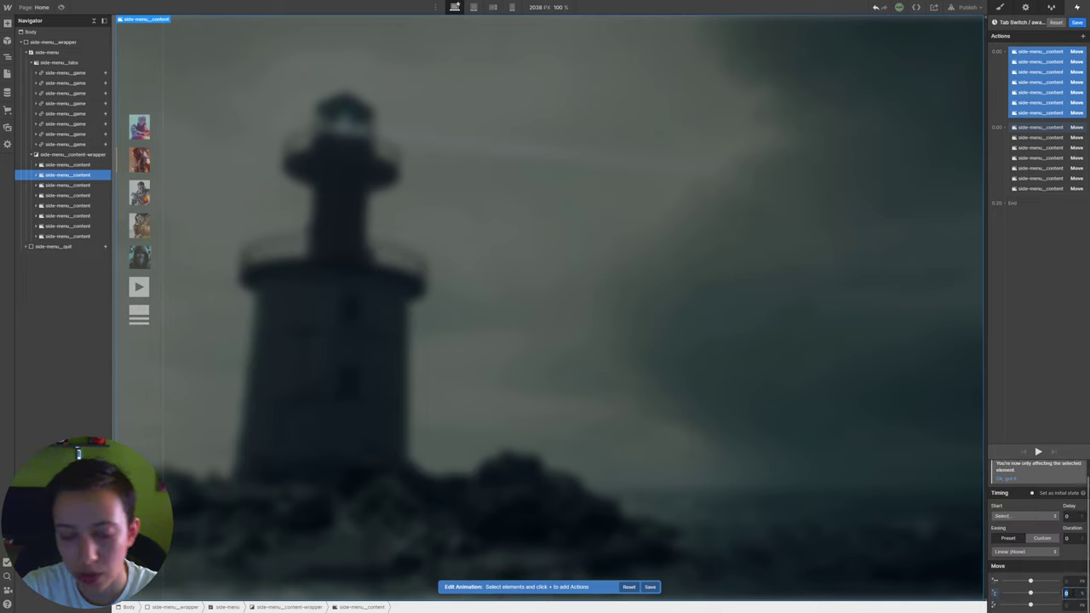
{"action": "type", "text": "100"}
{"action": "key", "text": "Return"}
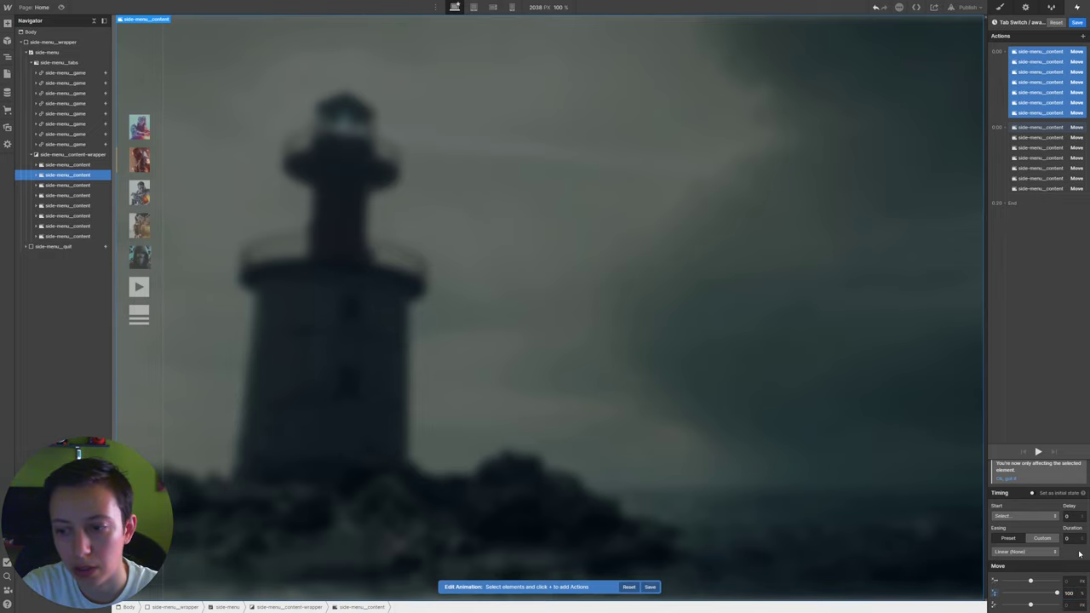
Set the second Move group's Y offset to 0, then save the animation and preview it
{"action": "left_click", "coordinate": [1029, 133]}
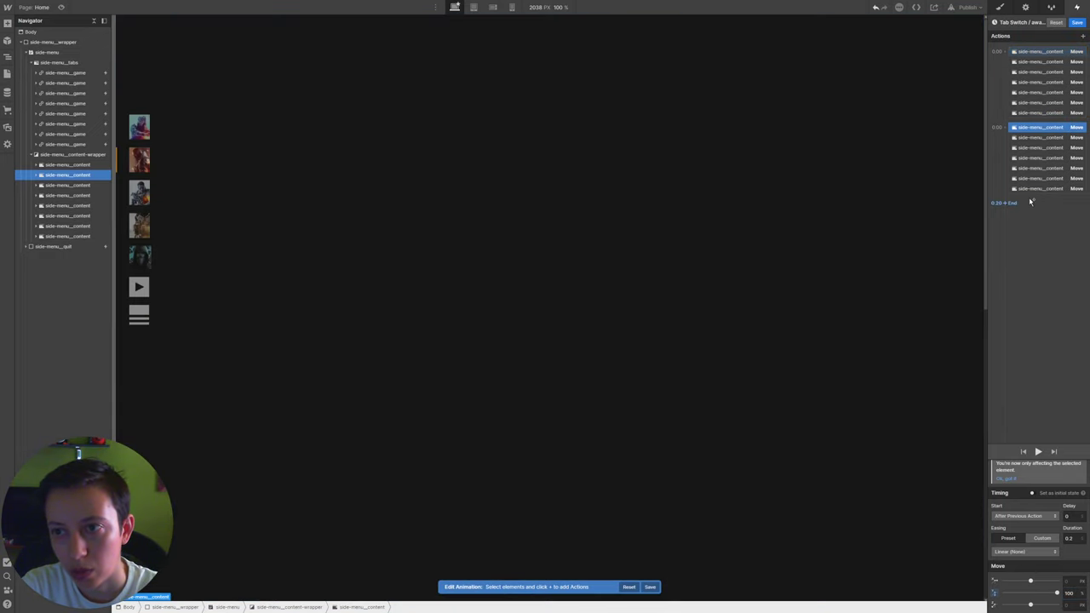
{"action": "left_click", "coordinate": [1010, 129]}
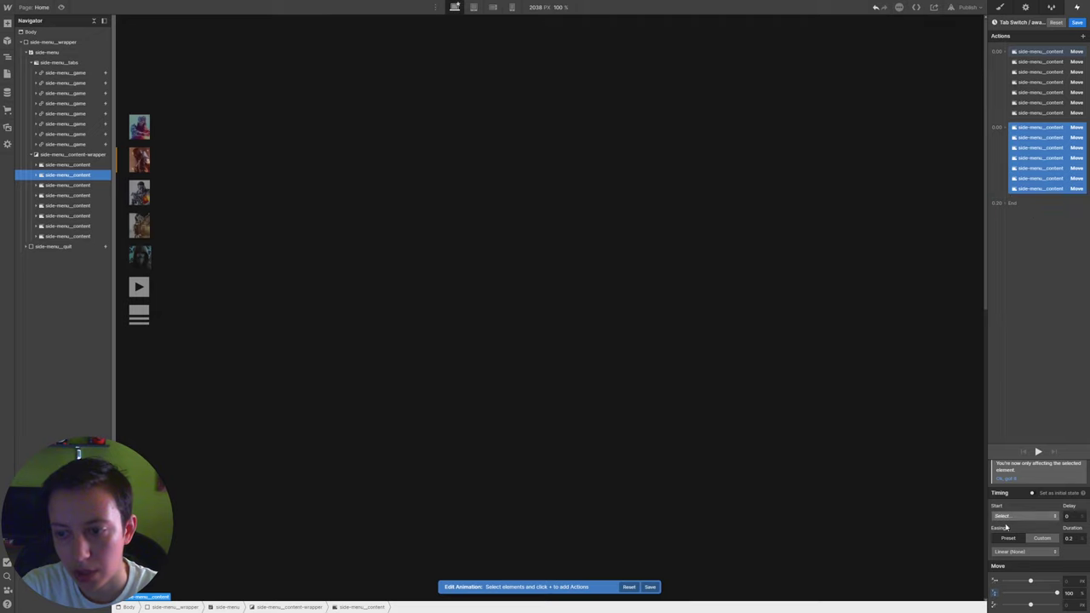
{"action": "left_click", "coordinate": [1068, 592]}
{"action": "type", "text": "0"}
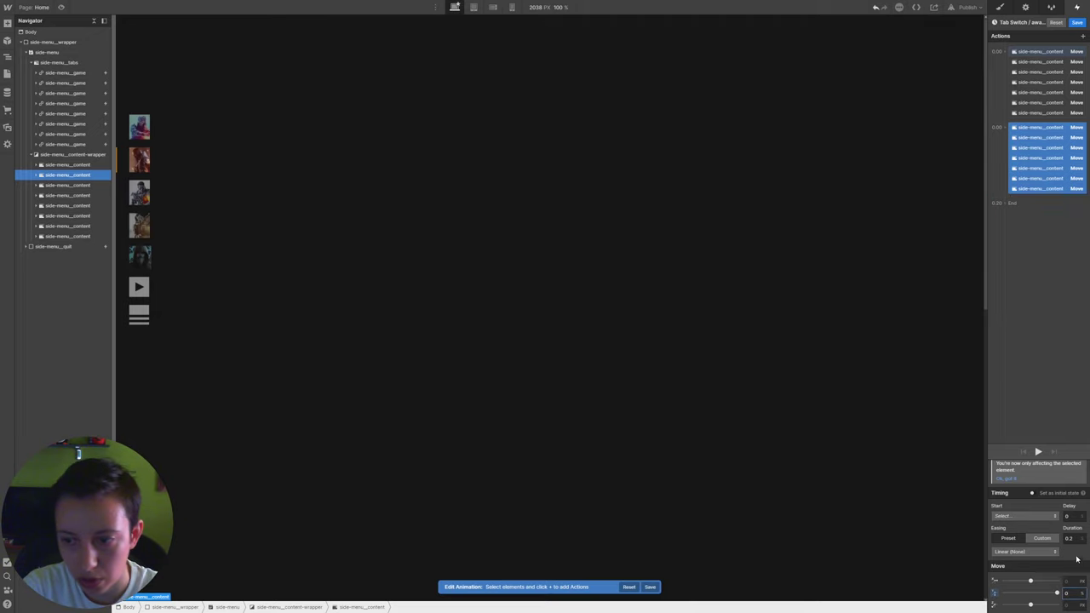
{"action": "key", "text": "Return"}
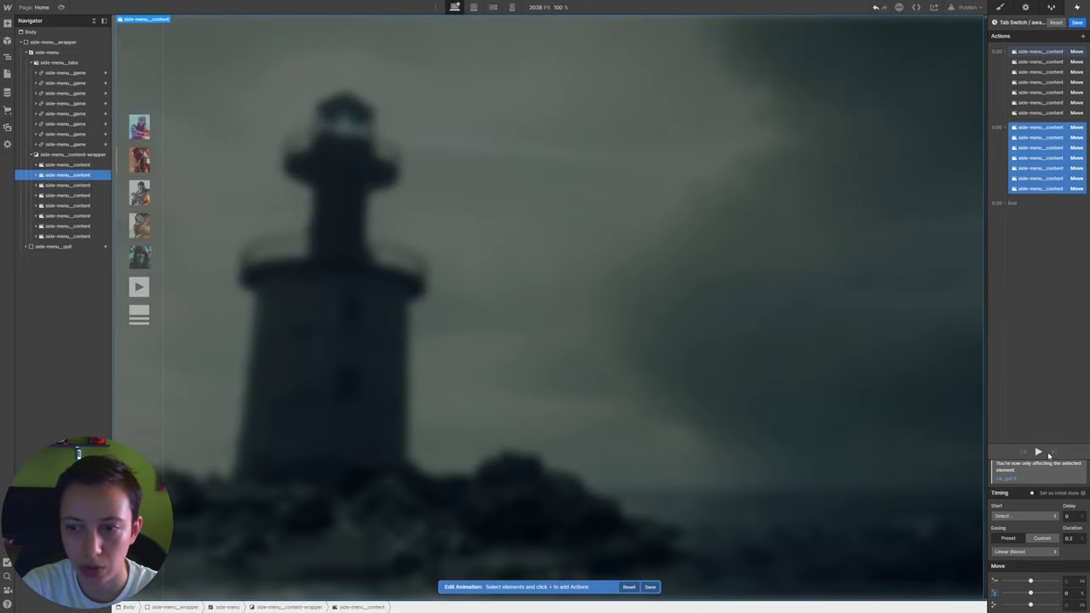
{"action": "left_click", "coordinate": [1038, 452]}
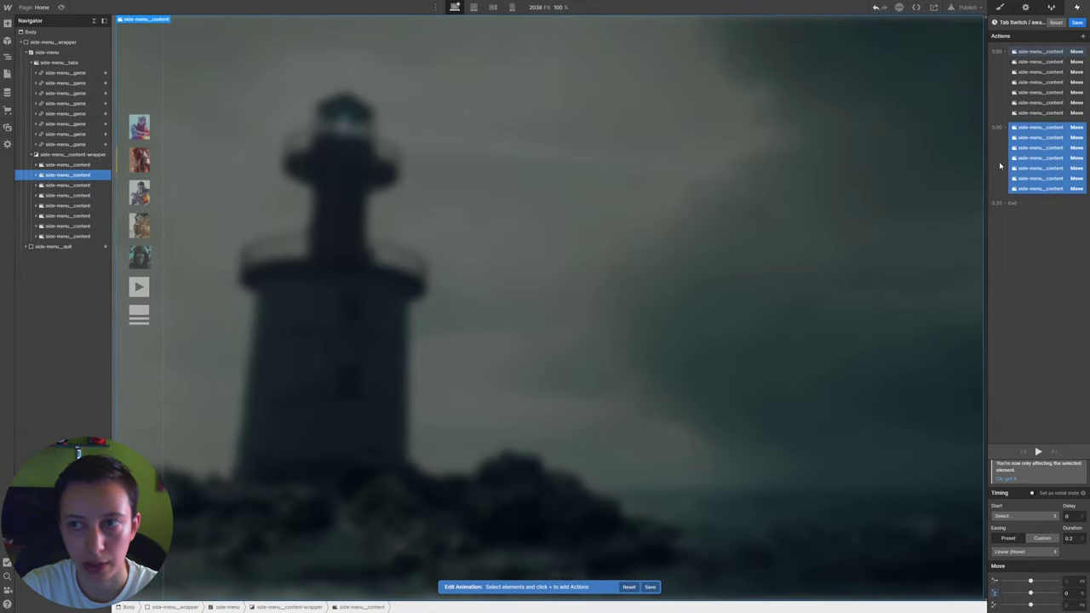
{"action": "left_click", "coordinate": [1076, 23]}
{"action": "key", "text": "ctrl+shift+p"}
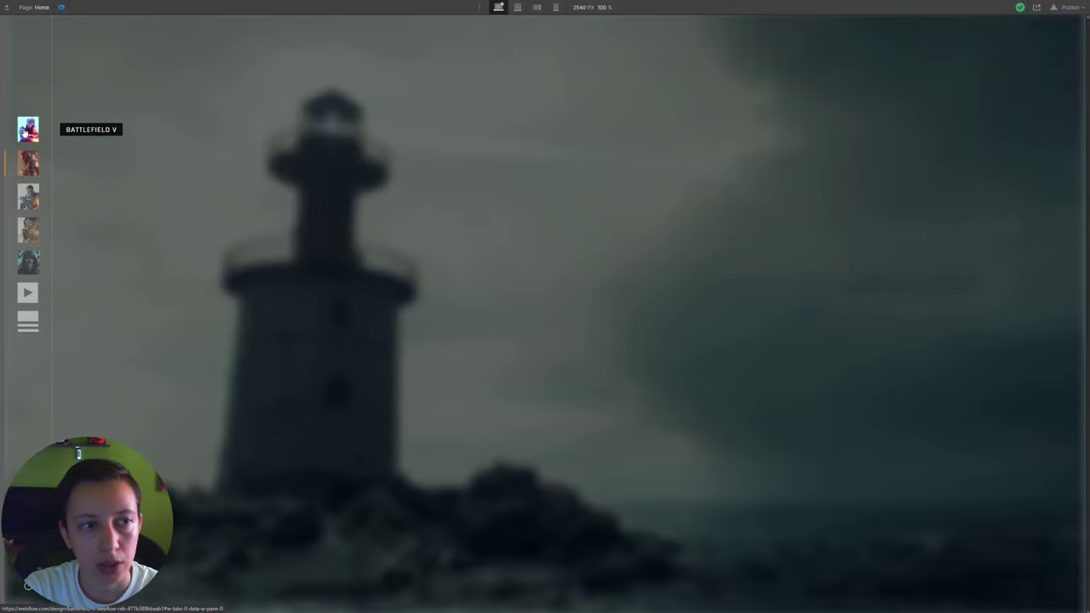
In preview, test switching to the first tab and the Battlefield H tab, then exit
{"action": "left_click", "coordinate": [23, 130]}
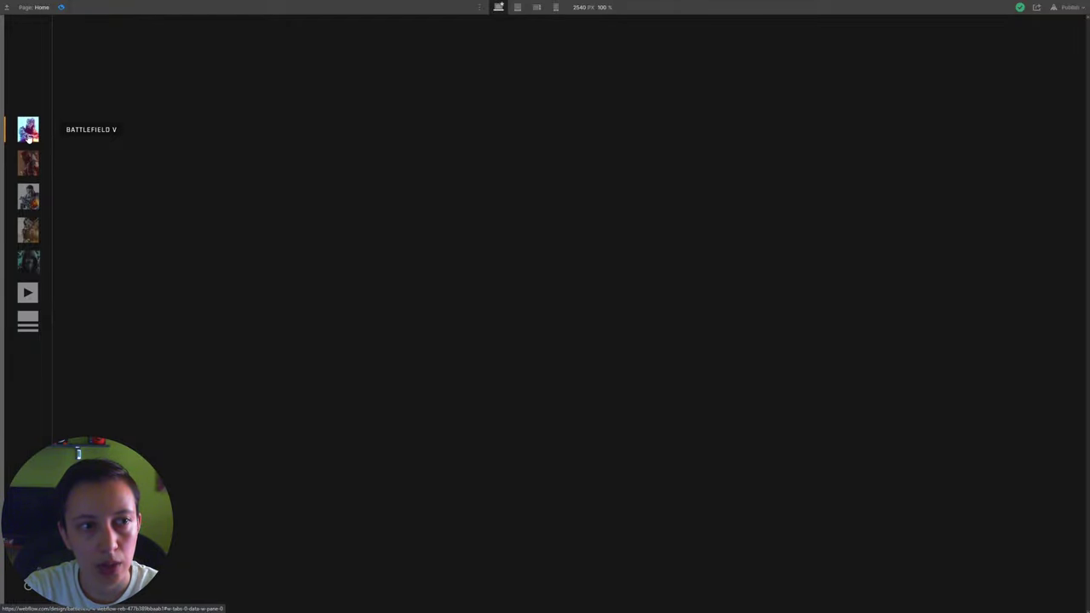
{"action": "left_click", "coordinate": [28, 237]}
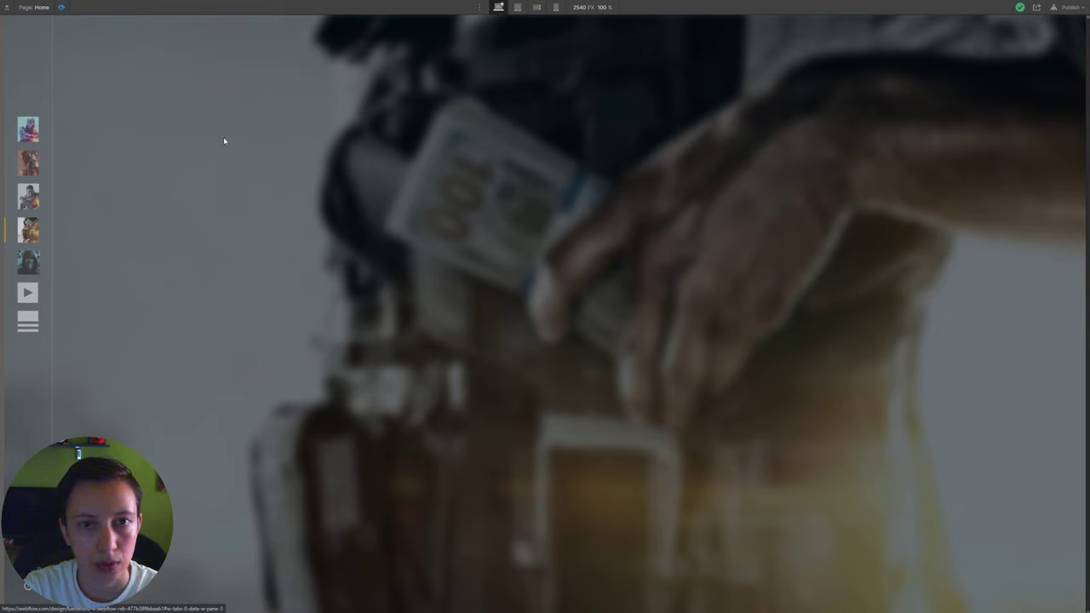
{"action": "key", "text": "ctrl+shift+p"}
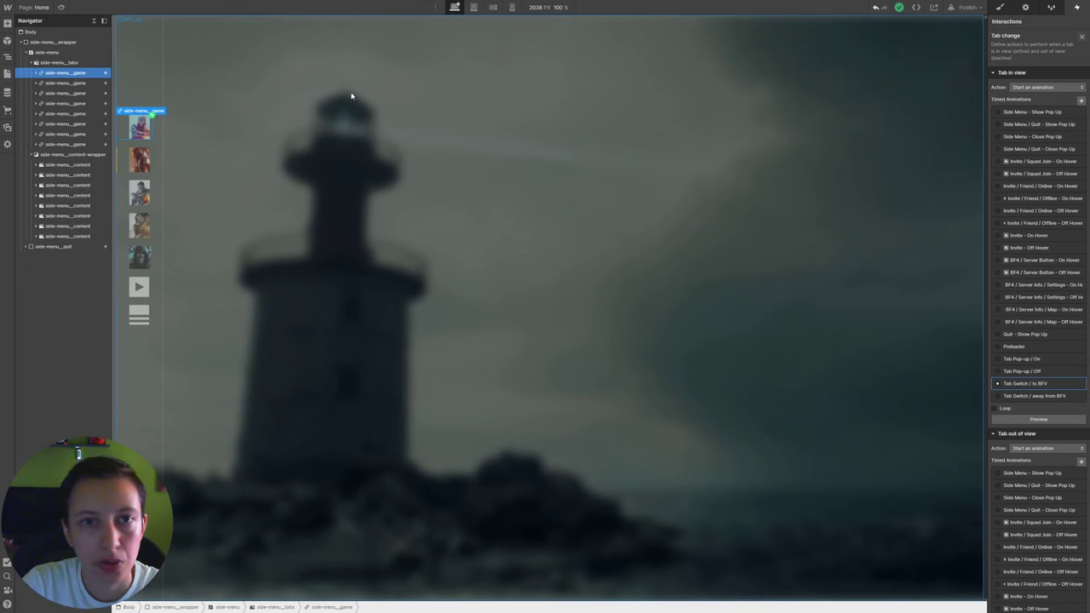
Add a Tab change trigger to the second game tab with Tab in view starting an animation
{"action": "left_click", "coordinate": [136, 164]}
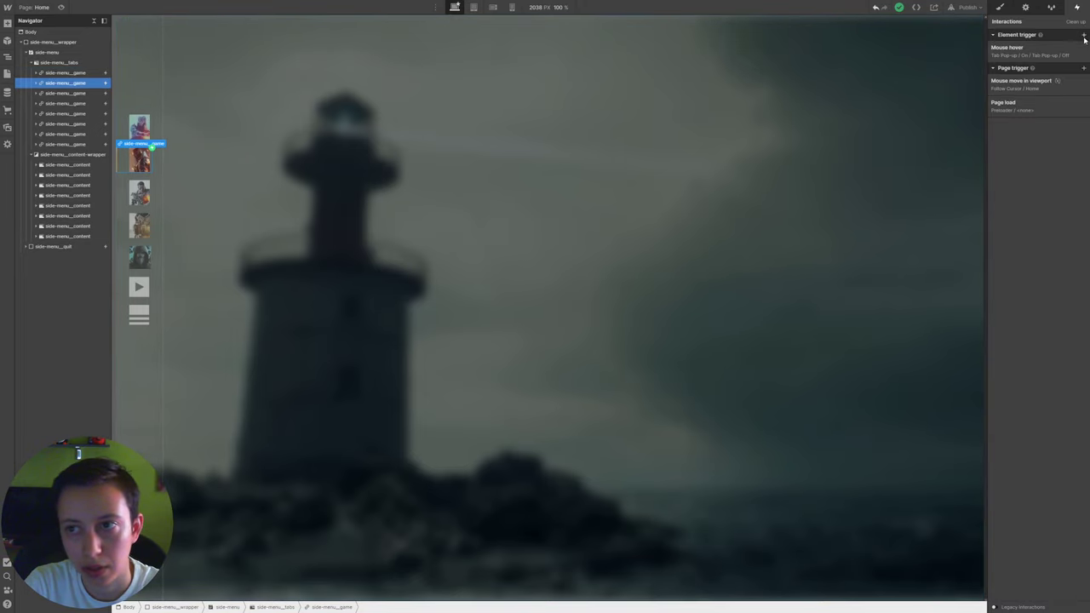
{"action": "left_click", "coordinate": [1083, 34]}
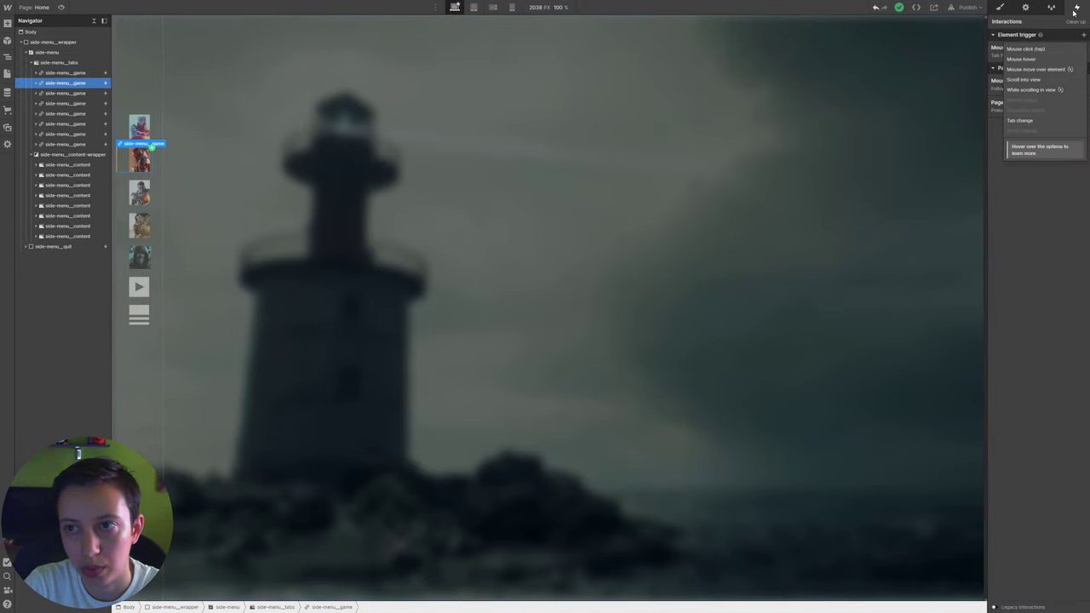
{"action": "left_click", "coordinate": [1026, 123]}
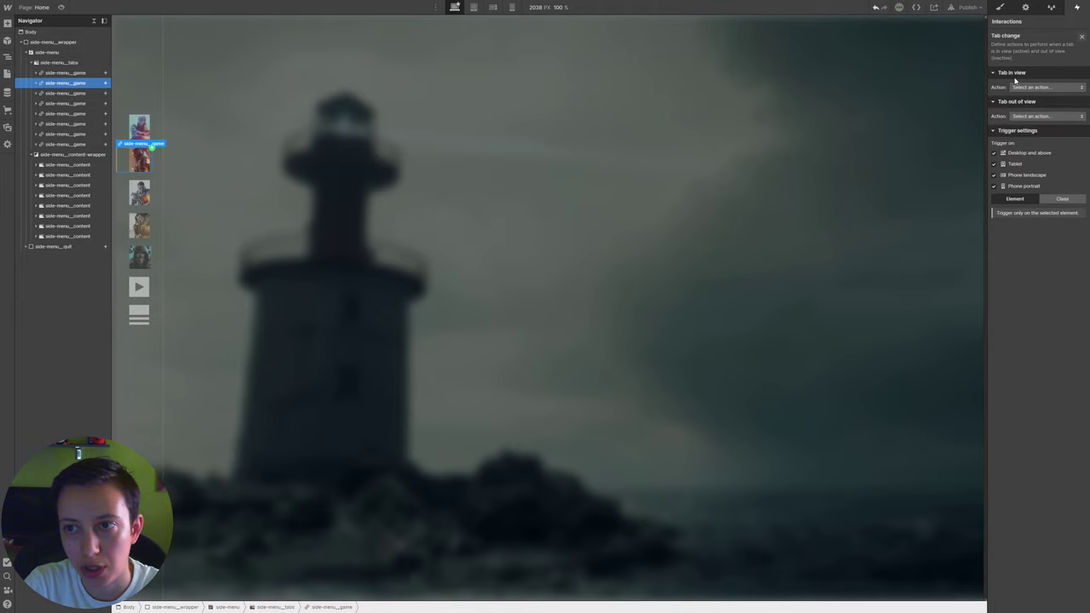
{"action": "left_click", "coordinate": [1020, 87]}
{"action": "left_click", "coordinate": [1034, 110]}
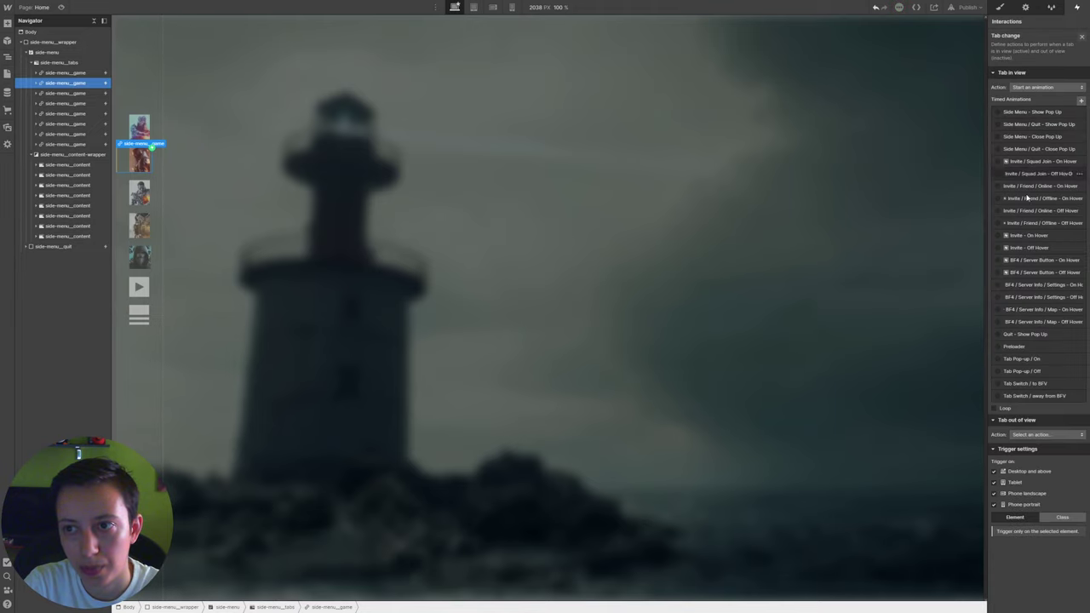
Duplicate Tab Switch / to BFV and rename the copy Tab Switch / to BF1
{"action": "left_click", "coordinate": [1079, 385]}
{"action": "left_click", "coordinate": [1056, 405]}
{"action": "left_click", "coordinate": [1043, 408]}
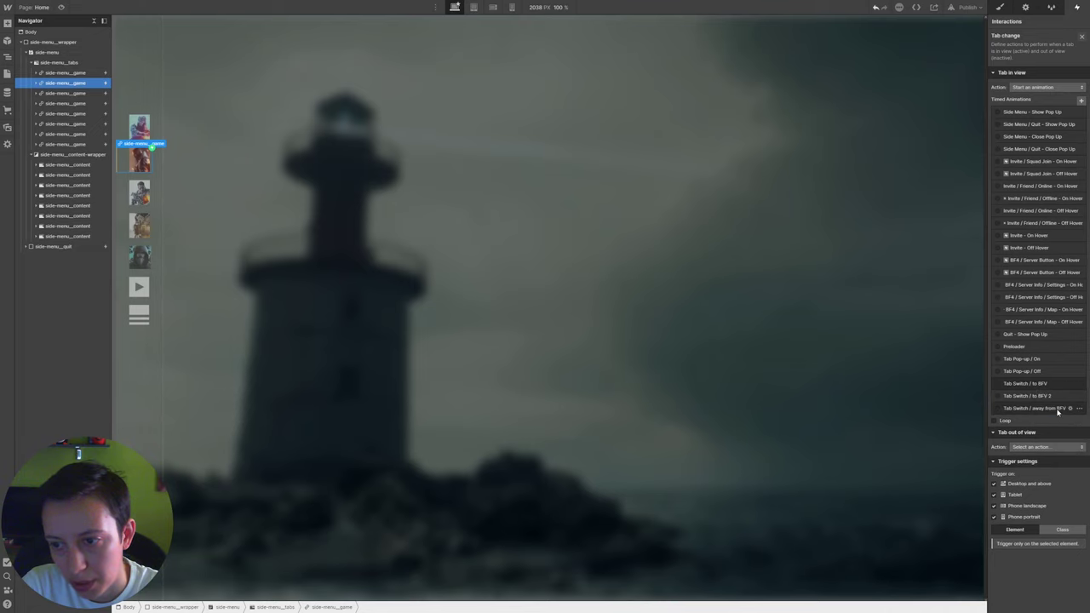
{"action": "double_click", "coordinate": [1047, 397]}
{"action": "left_click", "coordinate": [1021, 23]}
{"action": "key", "text": "BackSpace"}
{"action": "key", "text": "BackSpace"}
{"action": "key", "text": "BackSpace"}
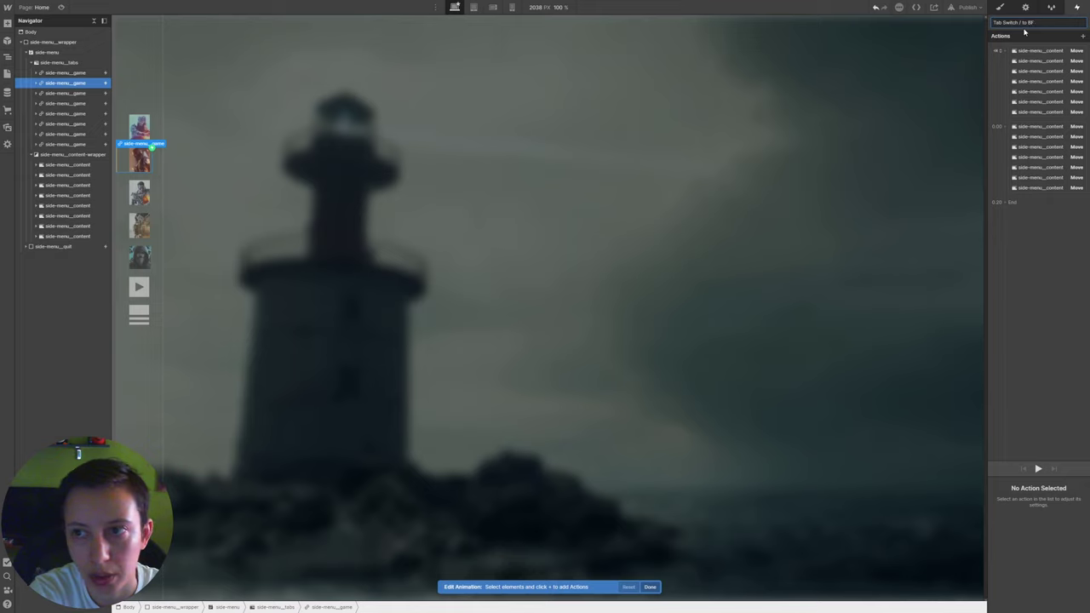
{"action": "key", "text": "Return"}
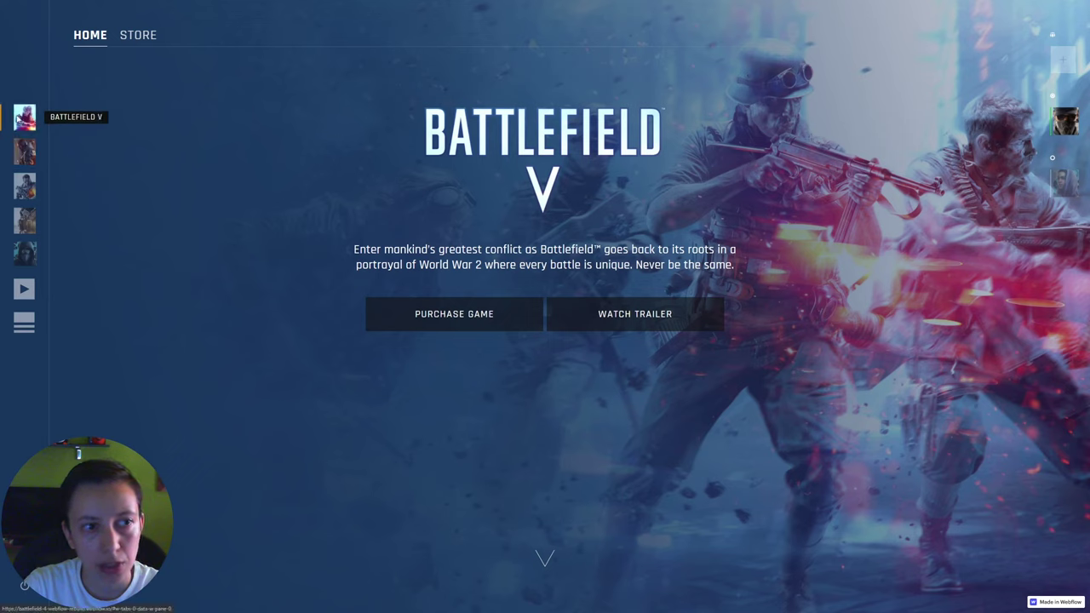
On the published site, switch to Battlefield 1, back to Battlefield V, then Battlefield 1 again
{"action": "left_click", "coordinate": [25, 155]}
{"action": "left_click", "coordinate": [25, 120]}
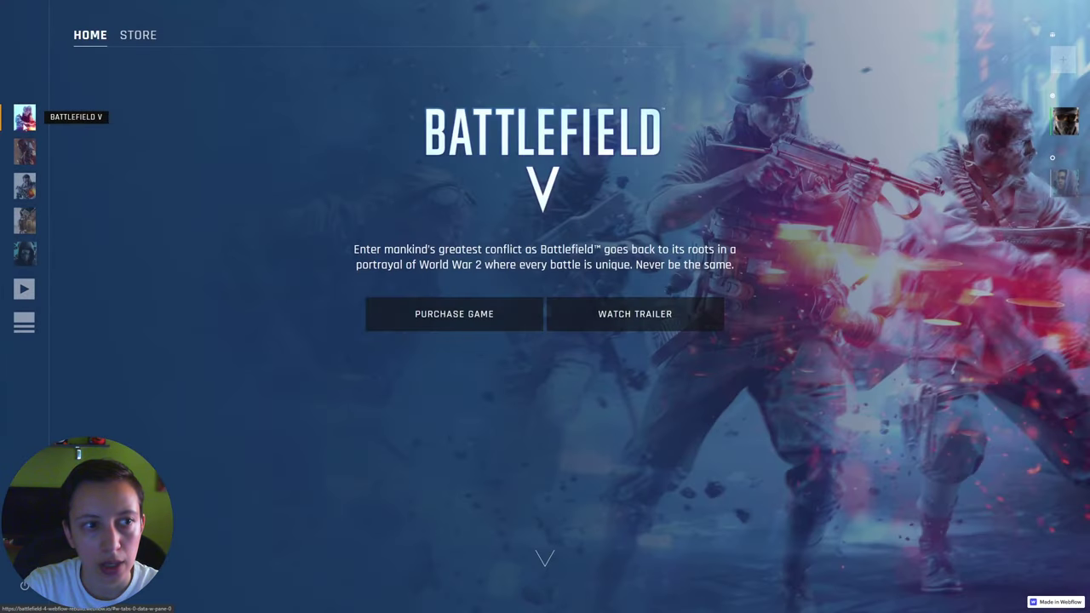
{"action": "left_click", "coordinate": [25, 154]}
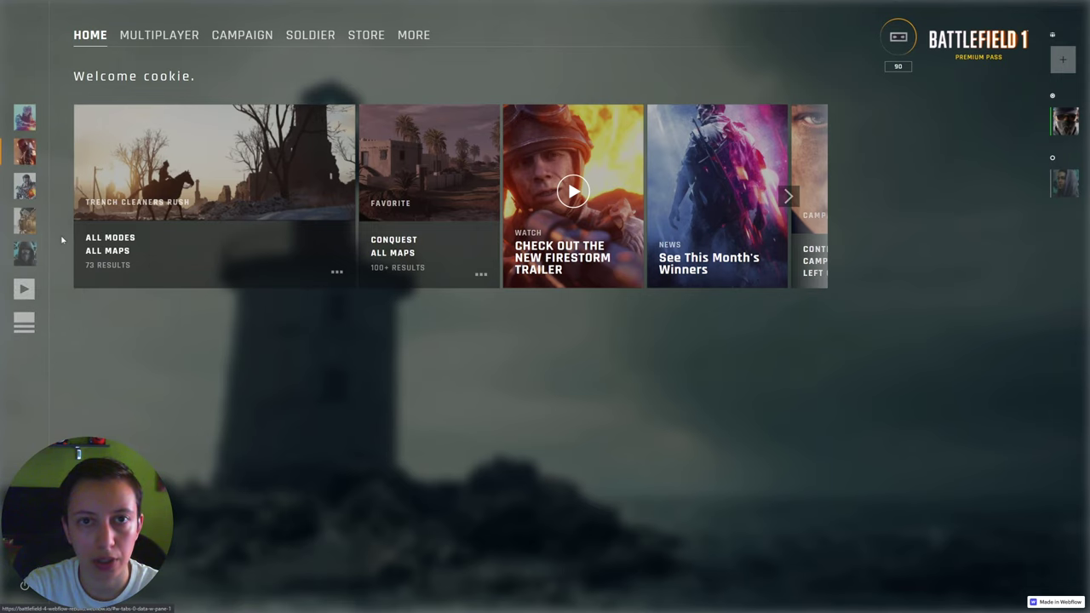
Back in the Designer, delete one Move action from the Tab Switch / to BF1 animation
{"action": "key", "text": "ctrl+Tab"}
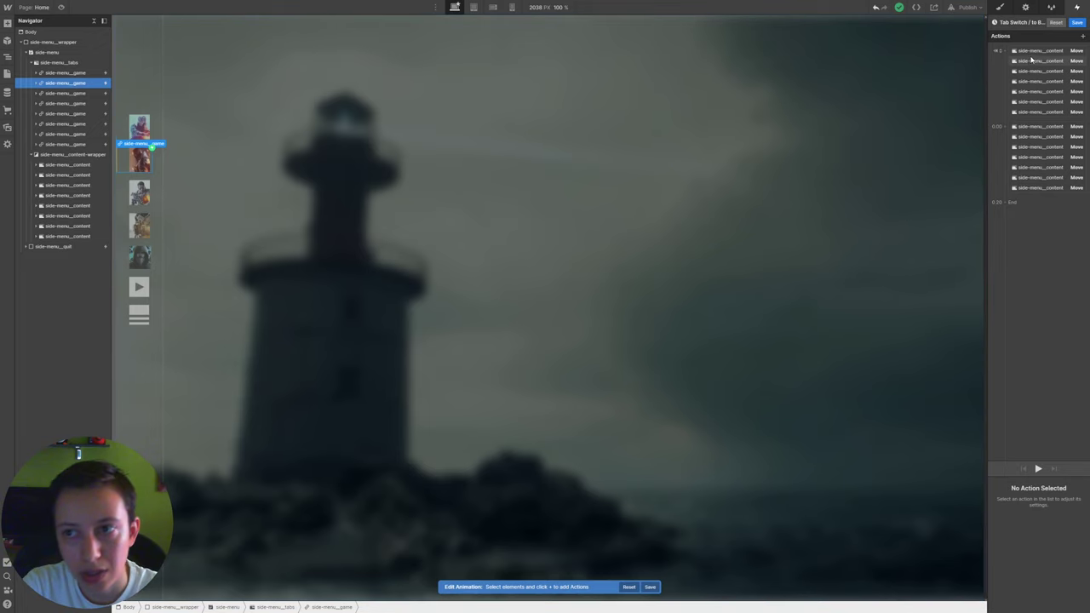
{"action": "left_click", "coordinate": [60, 165]}
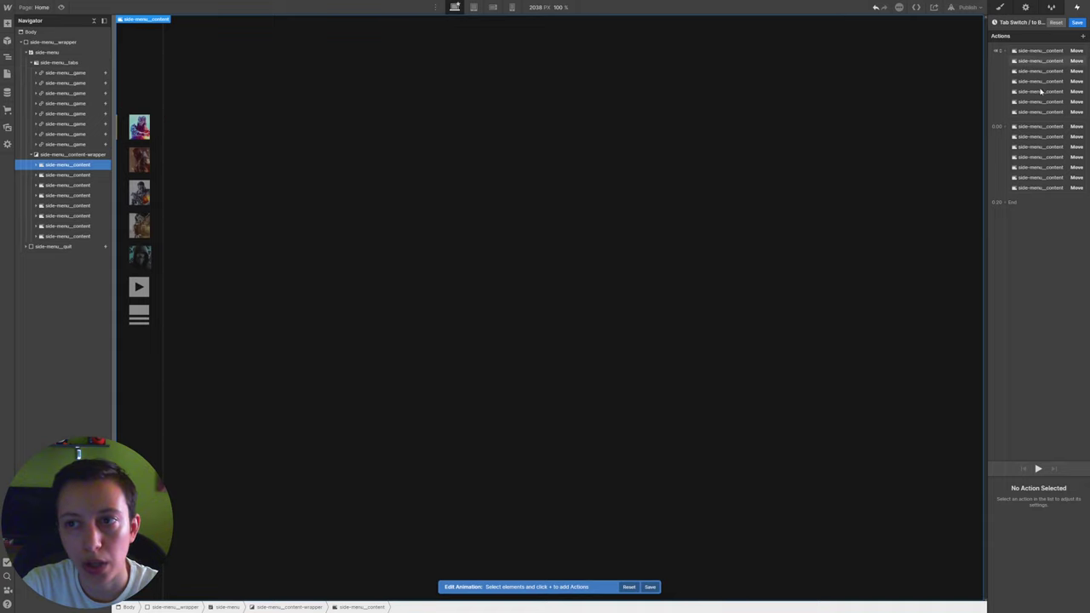
{"action": "left_click", "coordinate": [82, 176]}
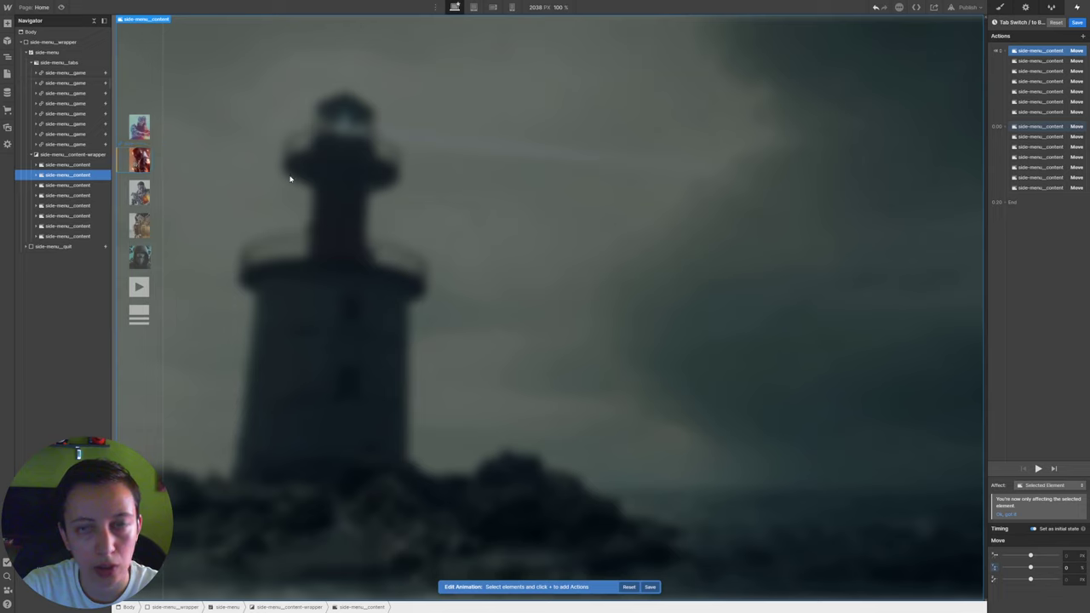
{"action": "left_click", "coordinate": [1041, 126]}
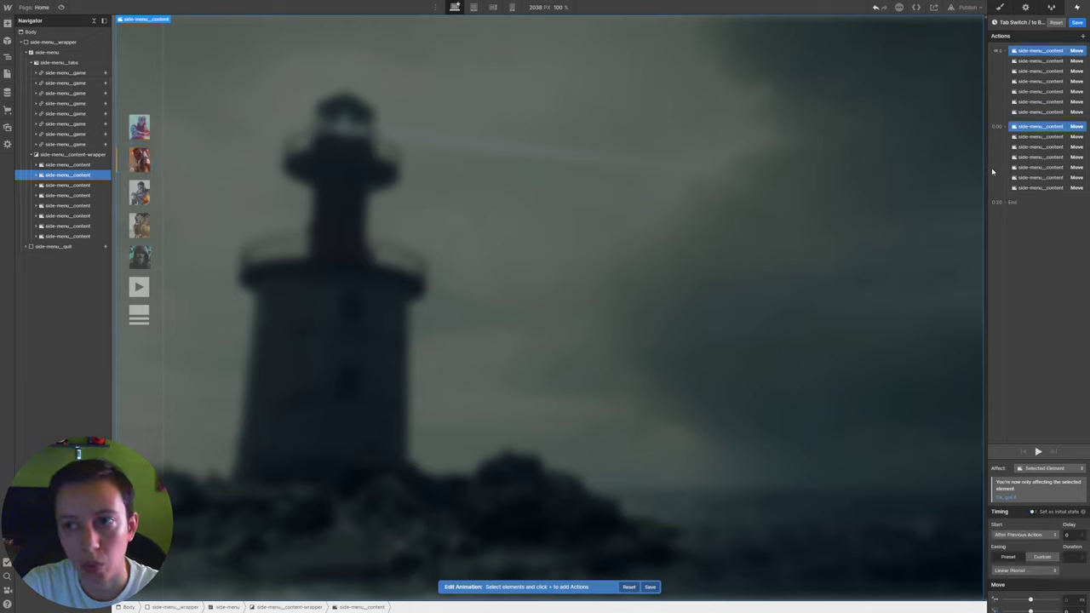
{"action": "key", "text": "Delete"}
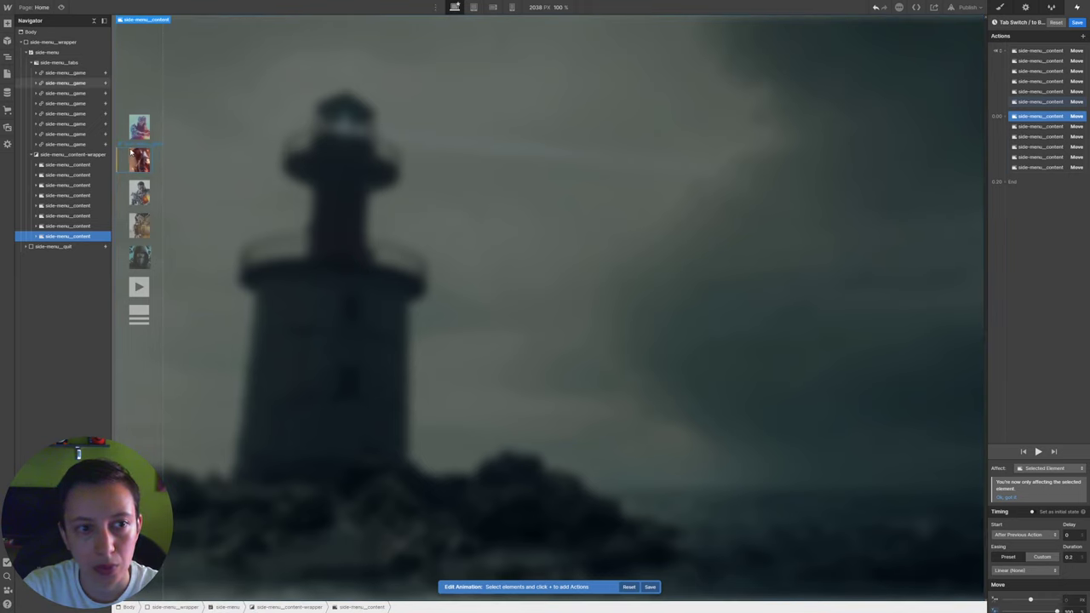
Inspect the tab content panels and save the edited Tab Switch / to BF1 animation
{"action": "left_click", "coordinate": [129, 196]}
{"action": "left_click", "coordinate": [83, 185]}
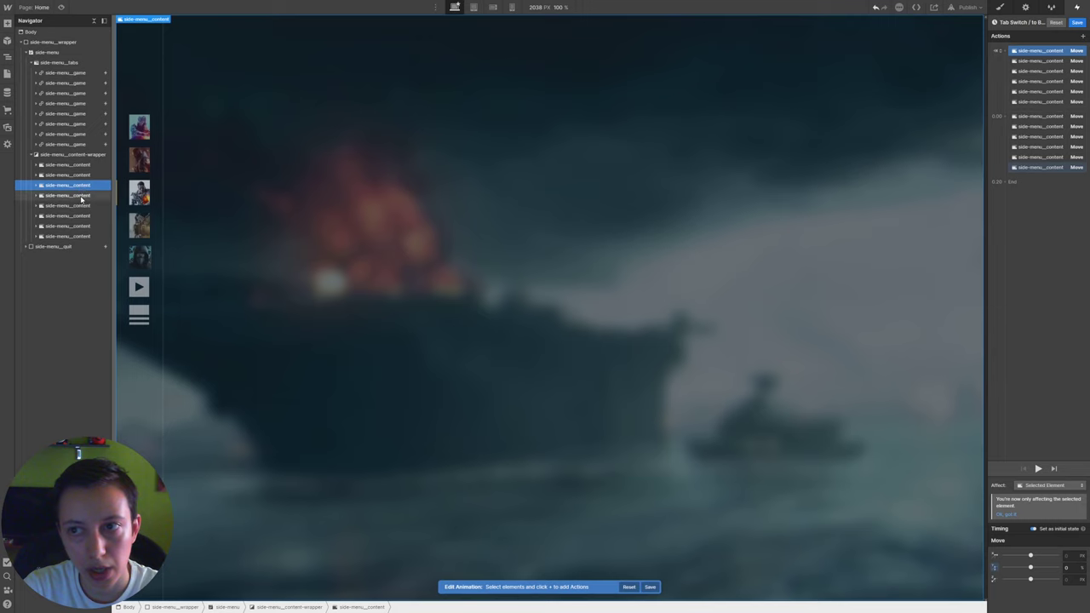
{"action": "left_click", "coordinate": [81, 195]}
{"action": "left_click", "coordinate": [79, 205]}
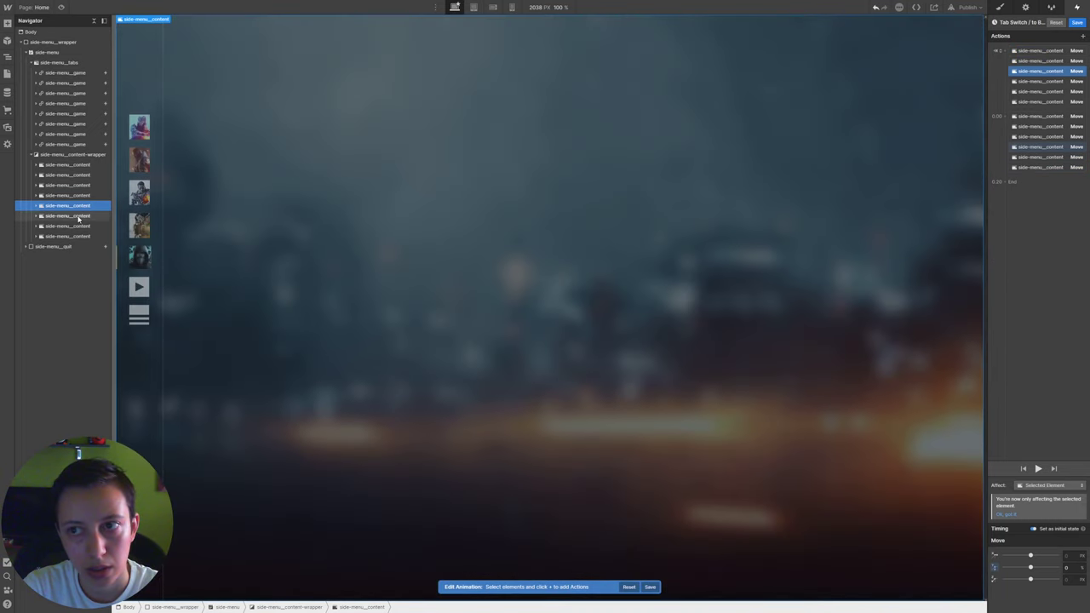
{"action": "left_click", "coordinate": [79, 216]}
{"action": "left_click", "coordinate": [79, 225]}
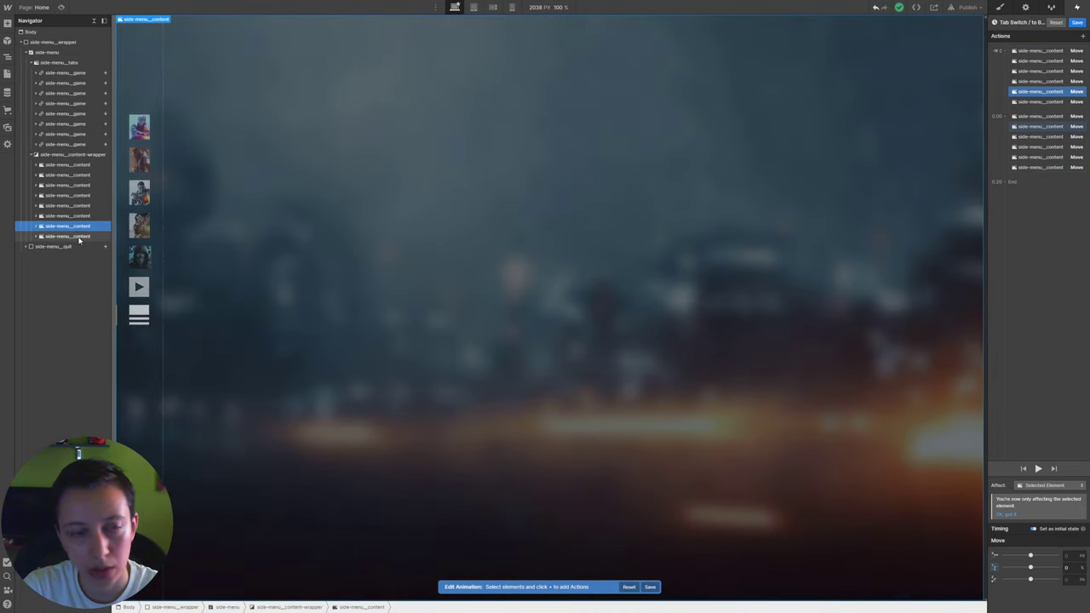
{"action": "left_click", "coordinate": [79, 237]}
{"action": "left_click", "coordinate": [83, 185]}
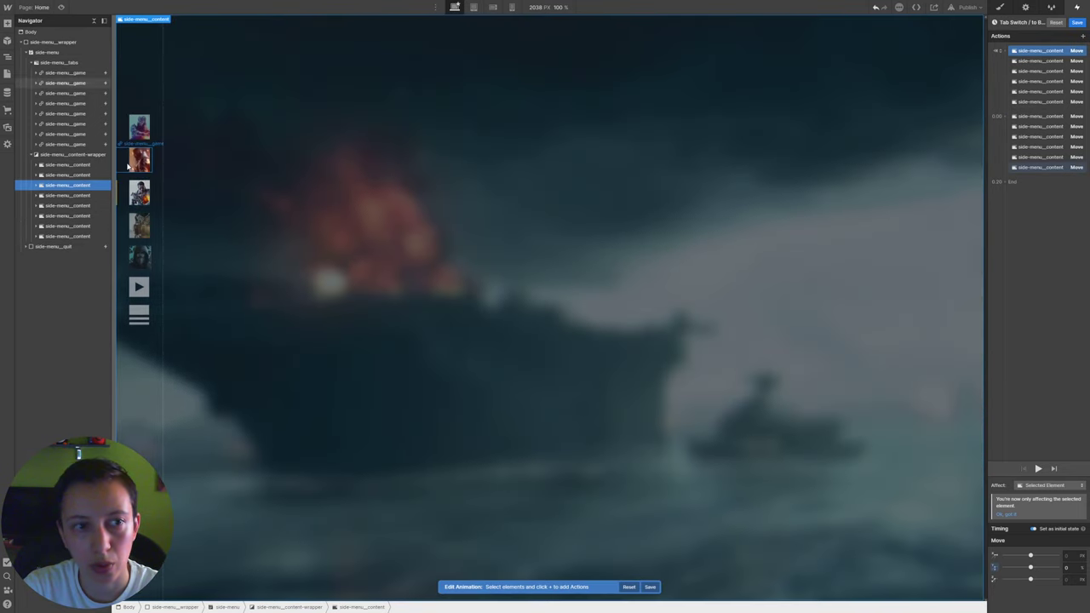
{"action": "left_click", "coordinate": [80, 175]}
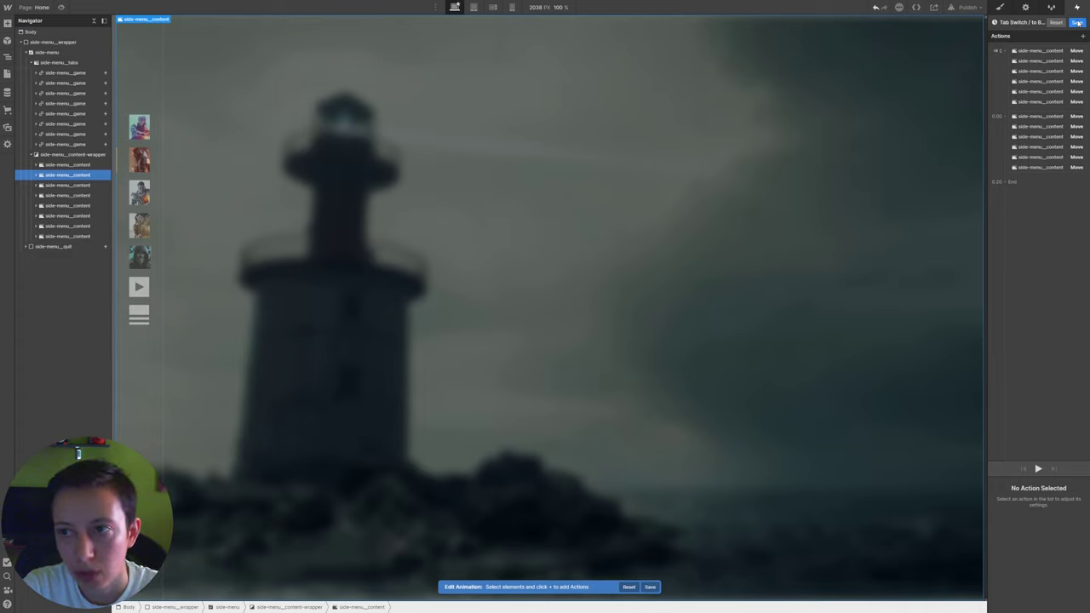
{"action": "left_click", "coordinate": [1077, 23]}
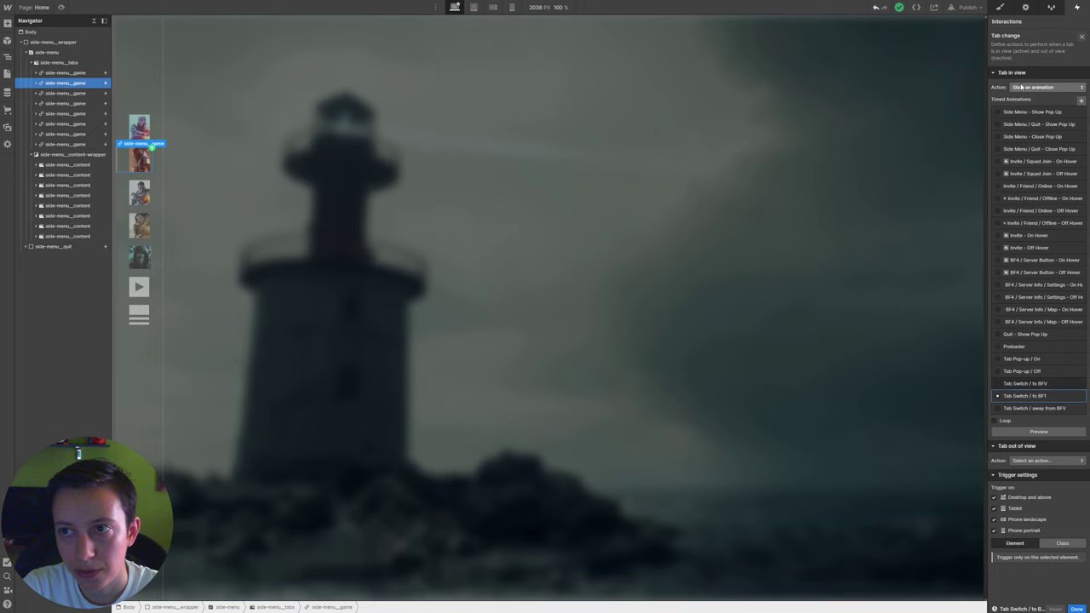
Make Tab out of view start a duplicate of away from BFV, named Tab Switch / away from BF1
{"action": "left_click", "coordinate": [1043, 461]}
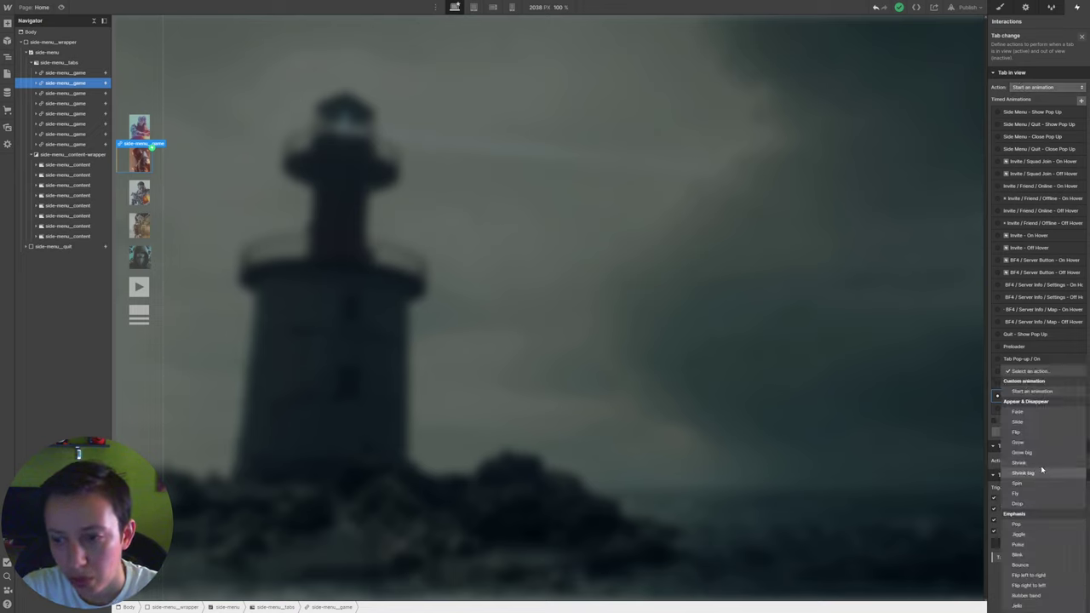
{"action": "left_click", "coordinate": [1043, 394]}
{"action": "scroll", "coordinate": [1051, 409], "scroll_direction": "down", "scroll_amount": 2}
{"action": "scroll", "coordinate": [1054, 418], "scroll_direction": "down", "scroll_amount": 3}
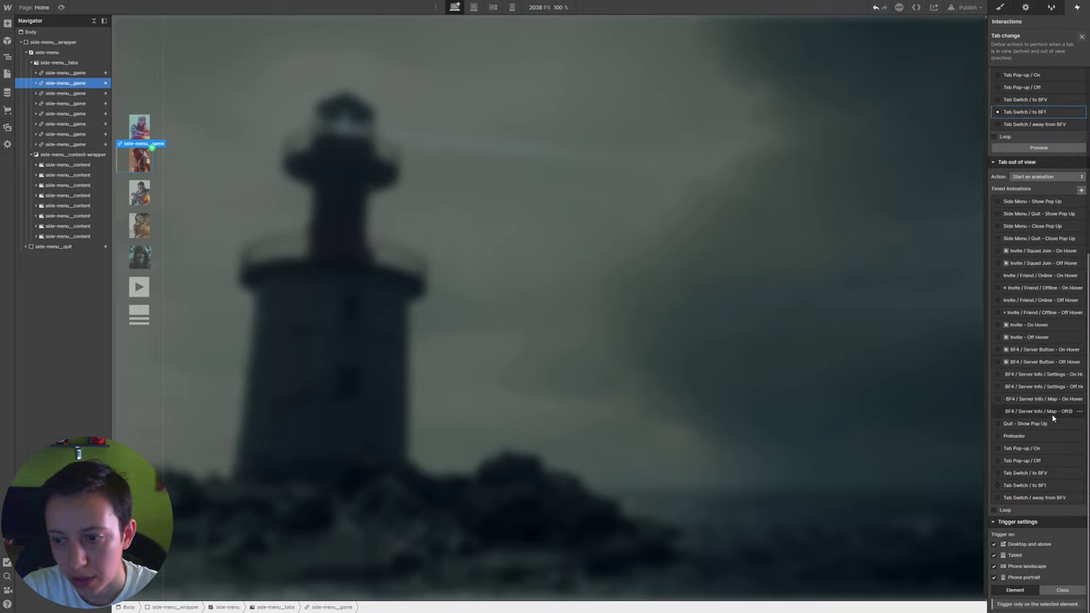
{"action": "left_click", "coordinate": [1079, 498]}
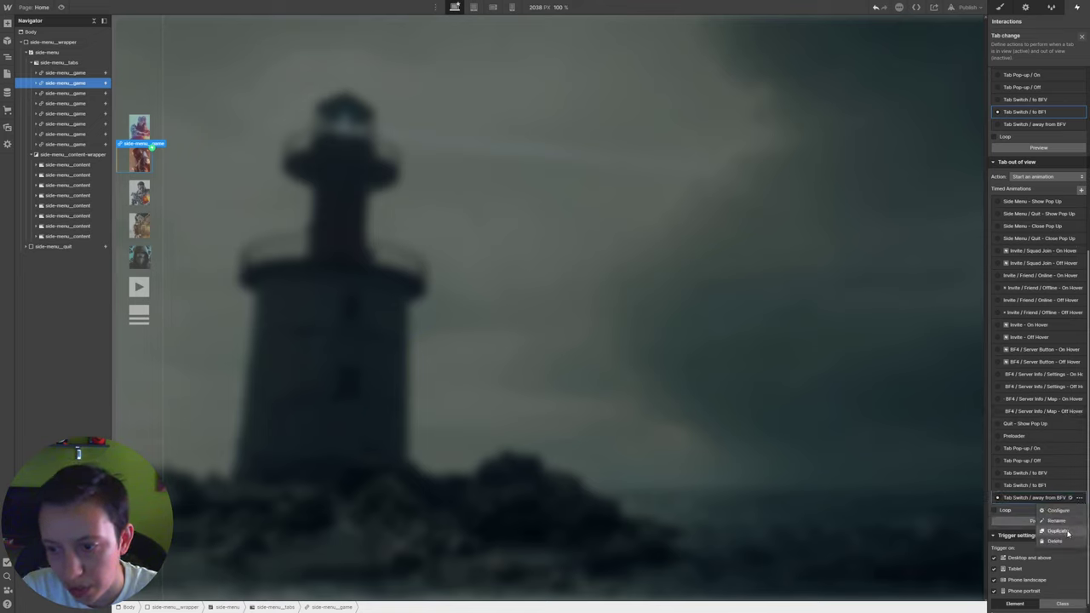
{"action": "left_click", "coordinate": [1060, 528]}
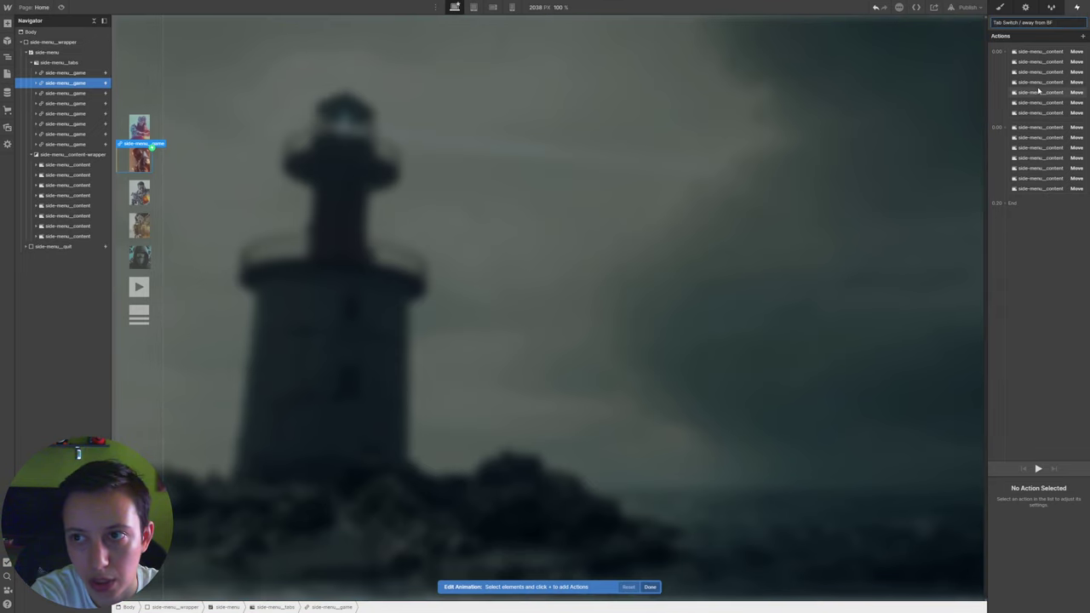
{"action": "key", "text": "Return"}
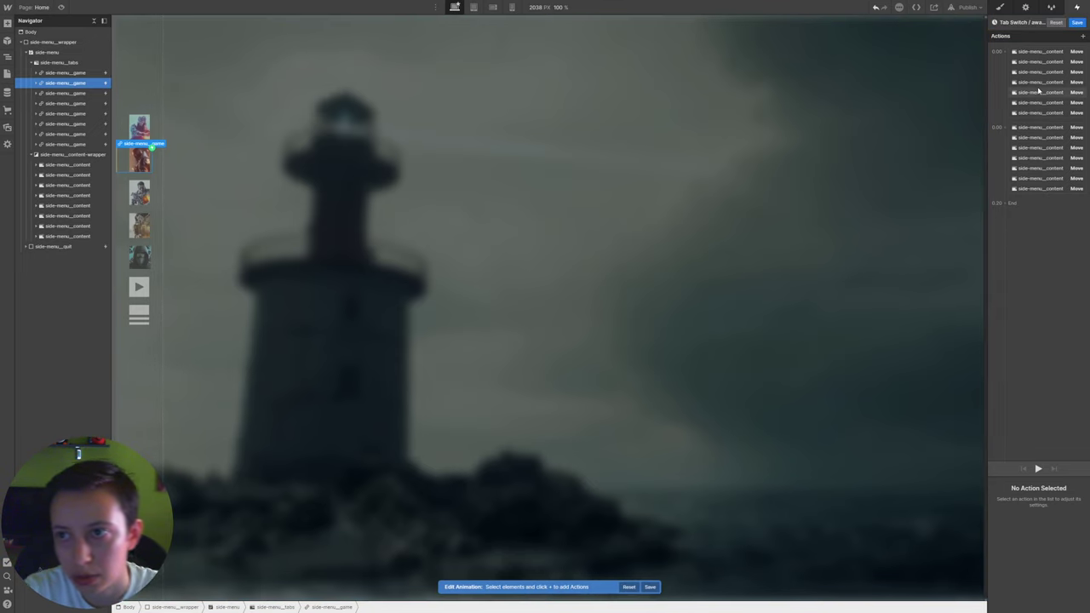
Remove a Move action from Tab Switch / away from BF1 and save it
{"action": "left_click", "coordinate": [1039, 52]}
{"action": "left_click", "coordinate": [1034, 128]}
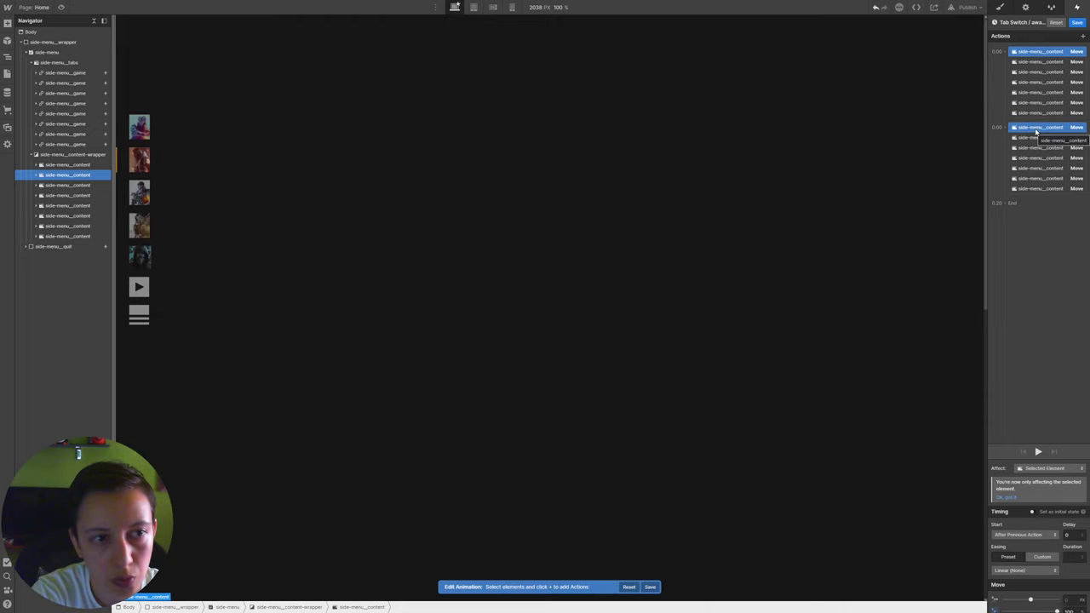
{"action": "key", "text": "Delete"}
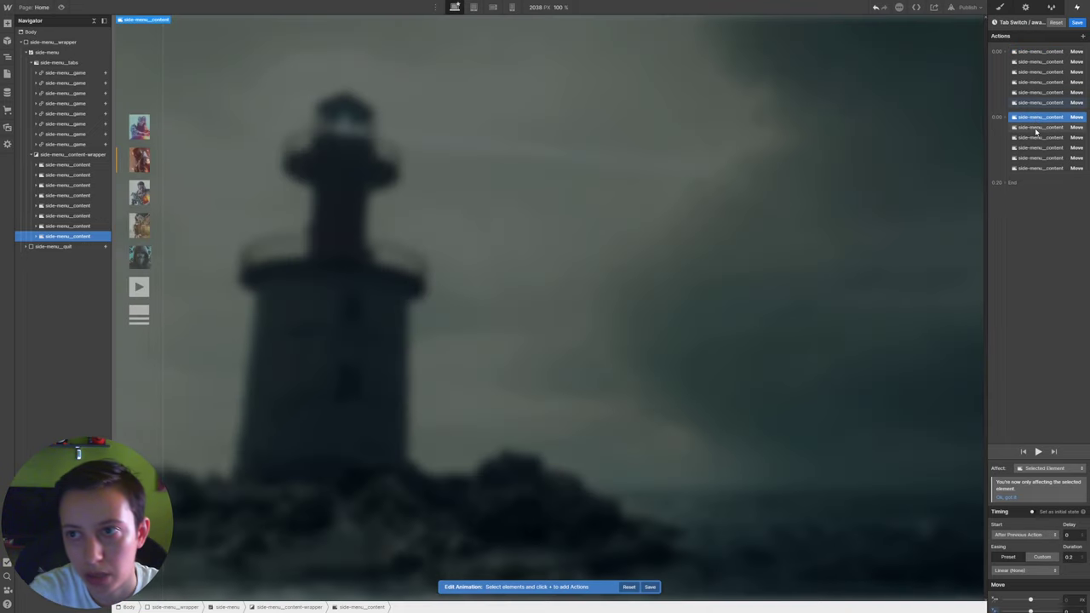
{"action": "left_click", "coordinate": [1077, 23]}
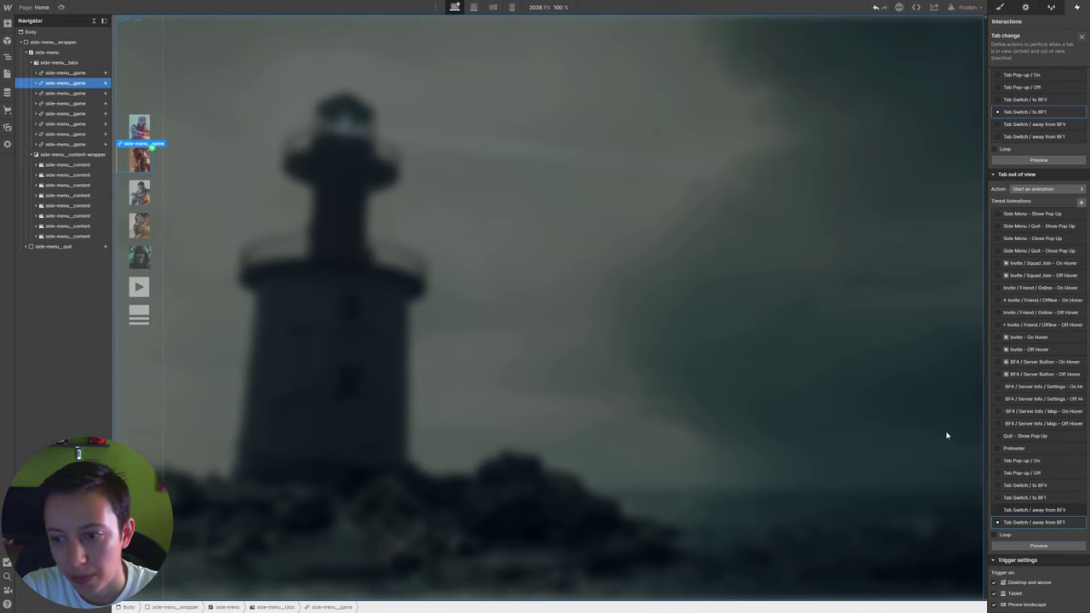
{"action": "left_click", "coordinate": [61, 7]}
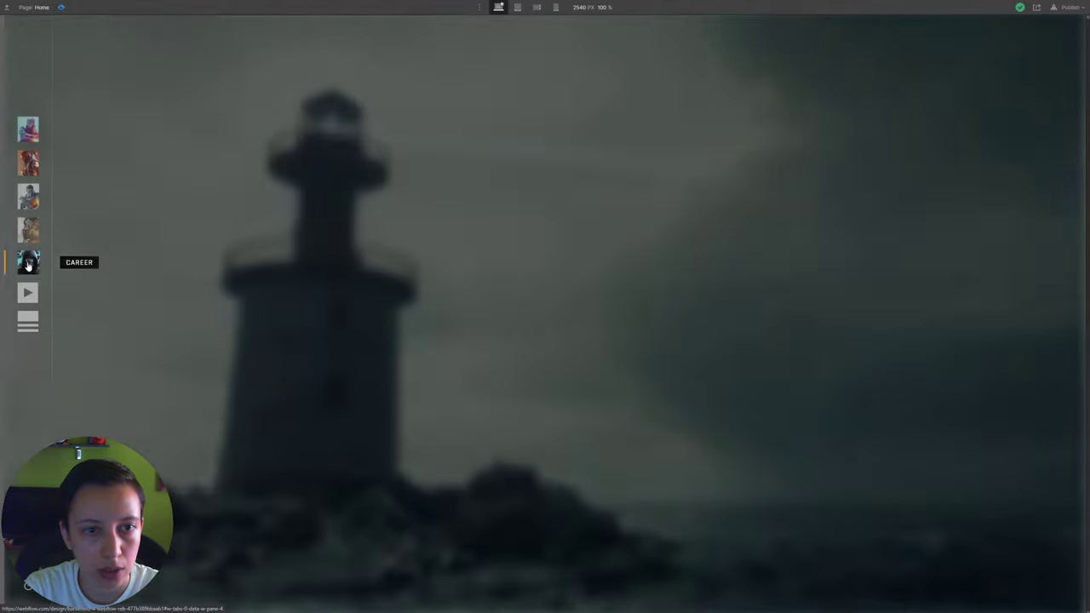
{"action": "left_click", "coordinate": [28, 266]}
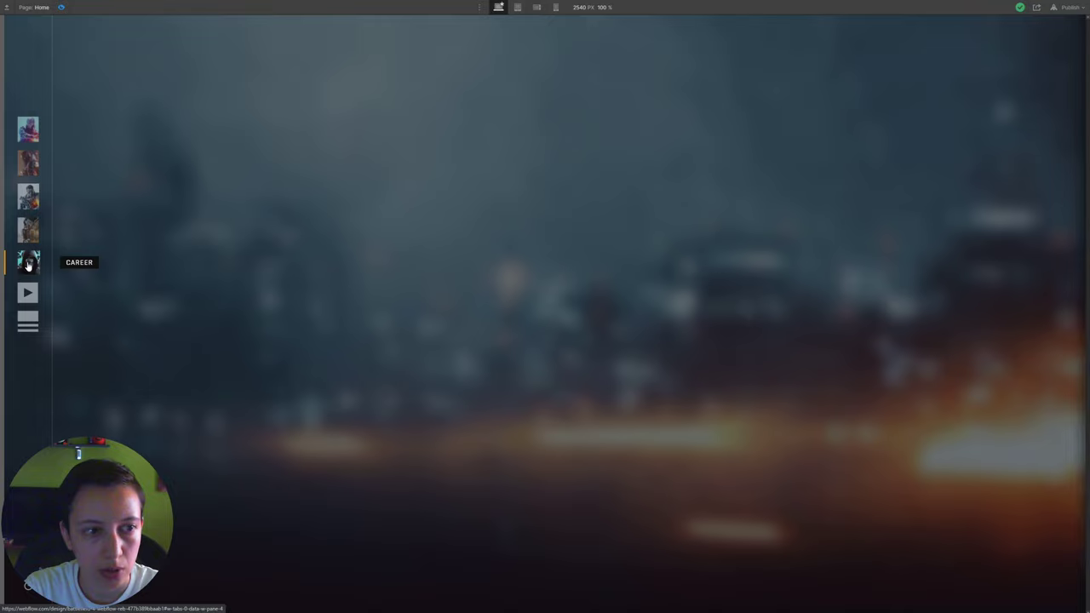
{"action": "left_click", "coordinate": [28, 165]}
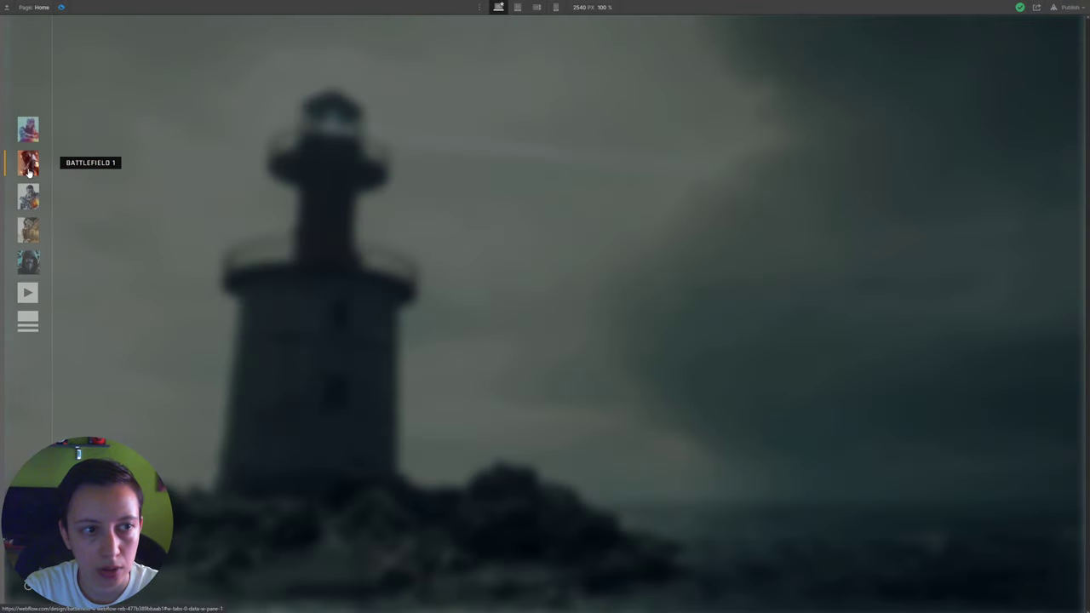
{"action": "left_click", "coordinate": [6, 7]}
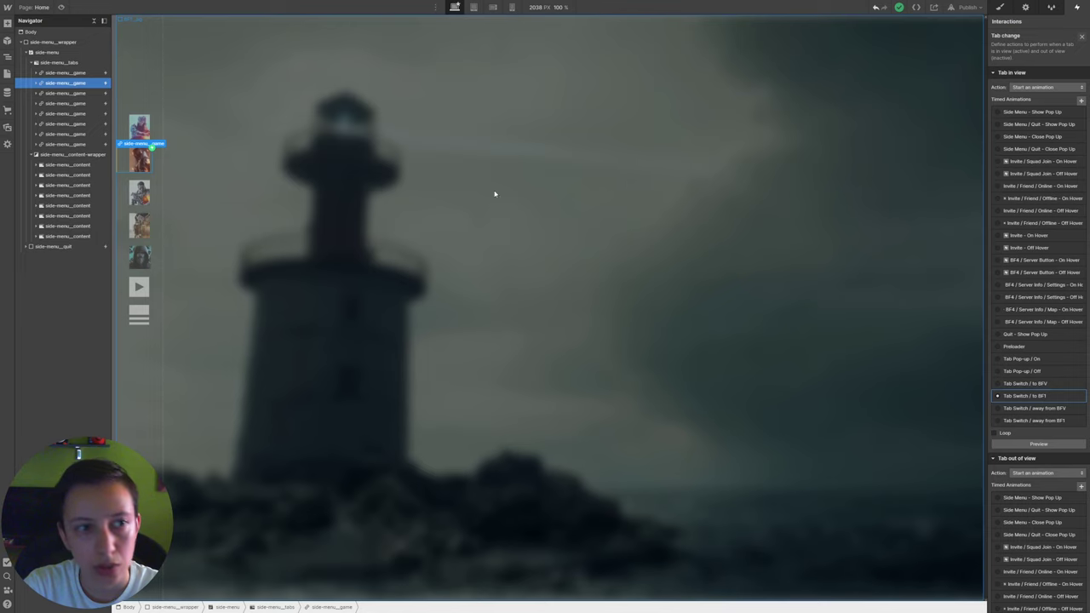
Make the next game tab start a duplicated to BF1 animation, opened as Tab Switch / to BF4
{"action": "left_click", "coordinate": [73, 97]}
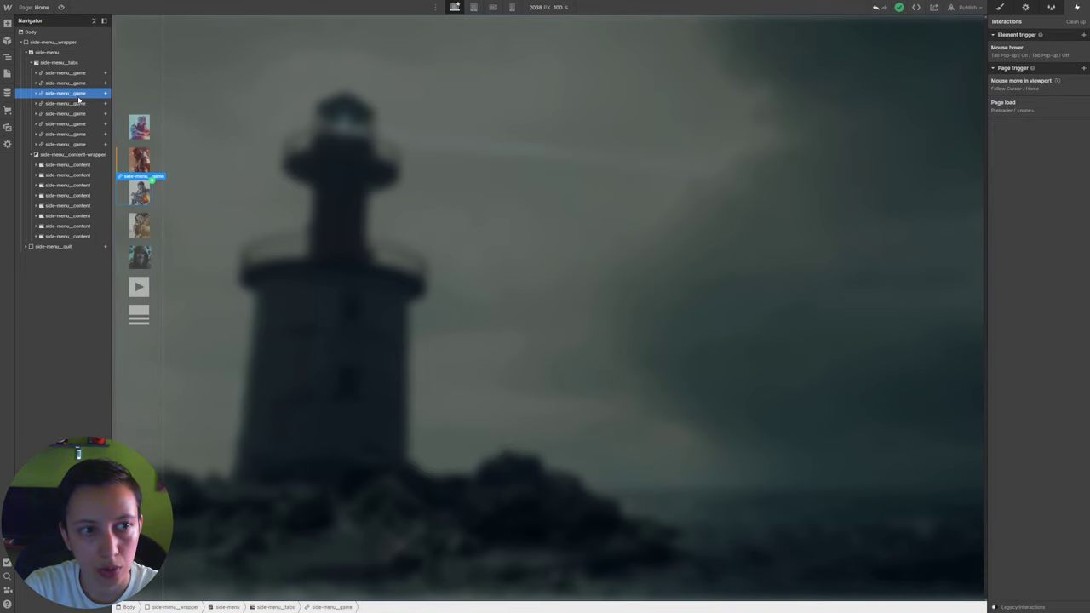
{"action": "left_click", "coordinate": [1037, 87]}
{"action": "left_click", "coordinate": [1031, 107]}
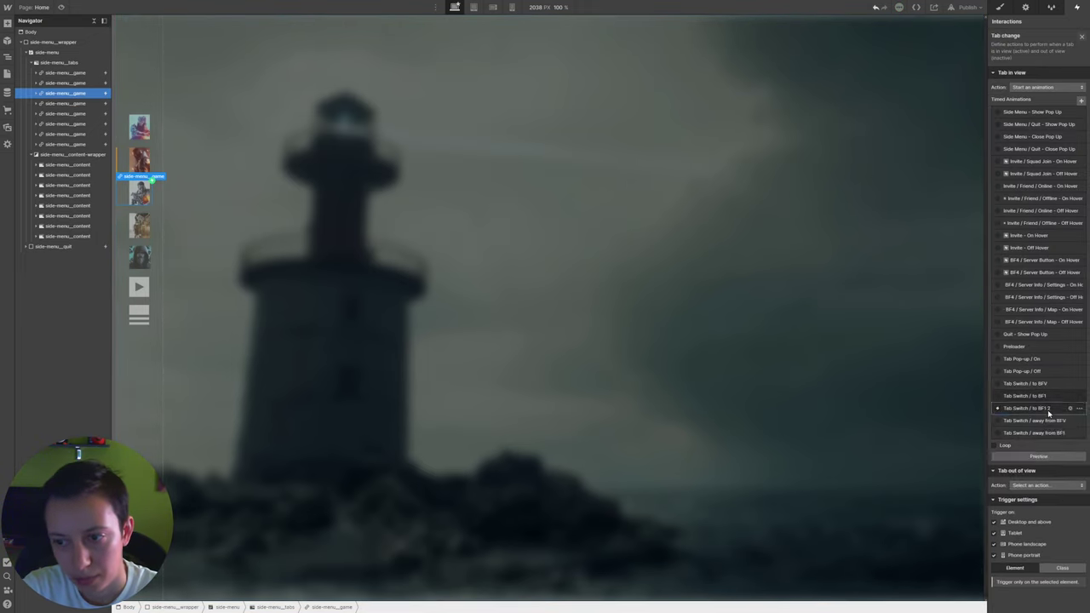
{"action": "left_click", "coordinate": [1035, 395]}
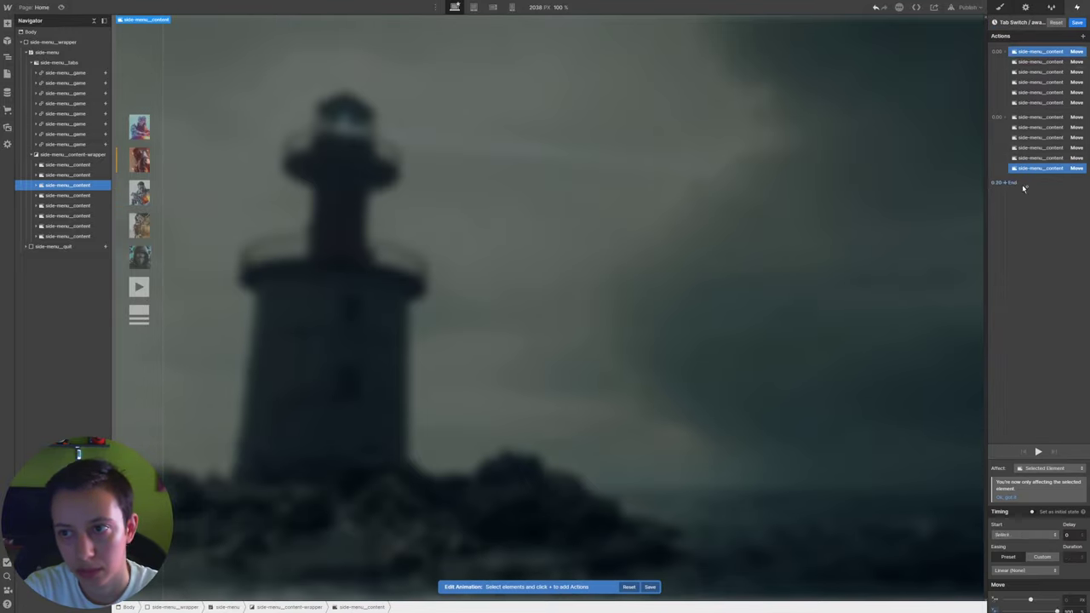
{"action": "left_click", "coordinate": [73, 103]}
{"action": "left_click", "coordinate": [1034, 484]}
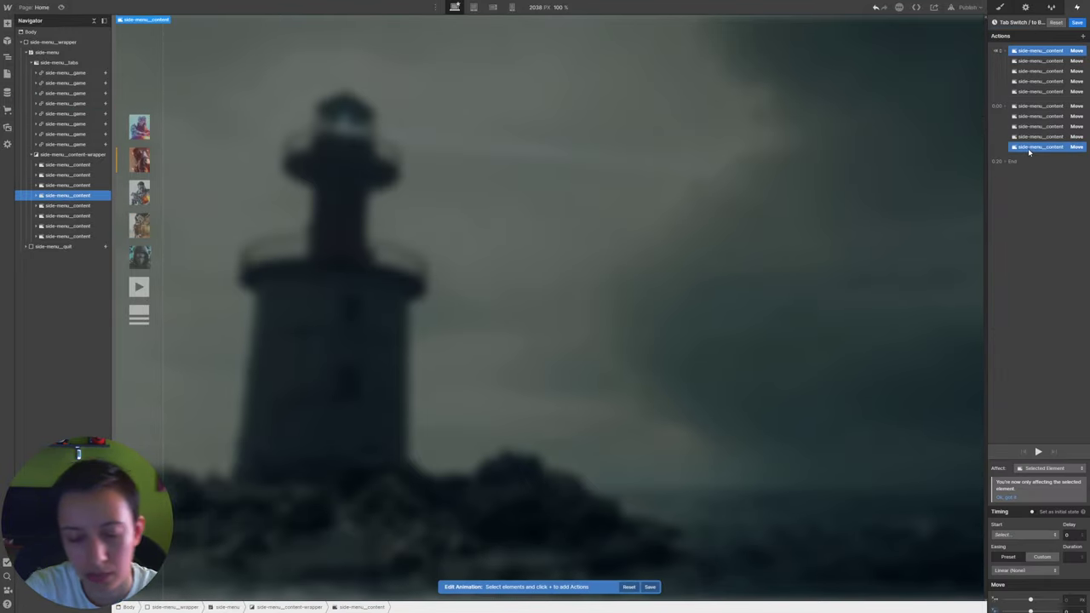
Assign the Tab Switch to career and away from news animations to the remaining tab links
{"action": "left_click", "coordinate": [128, 258]}
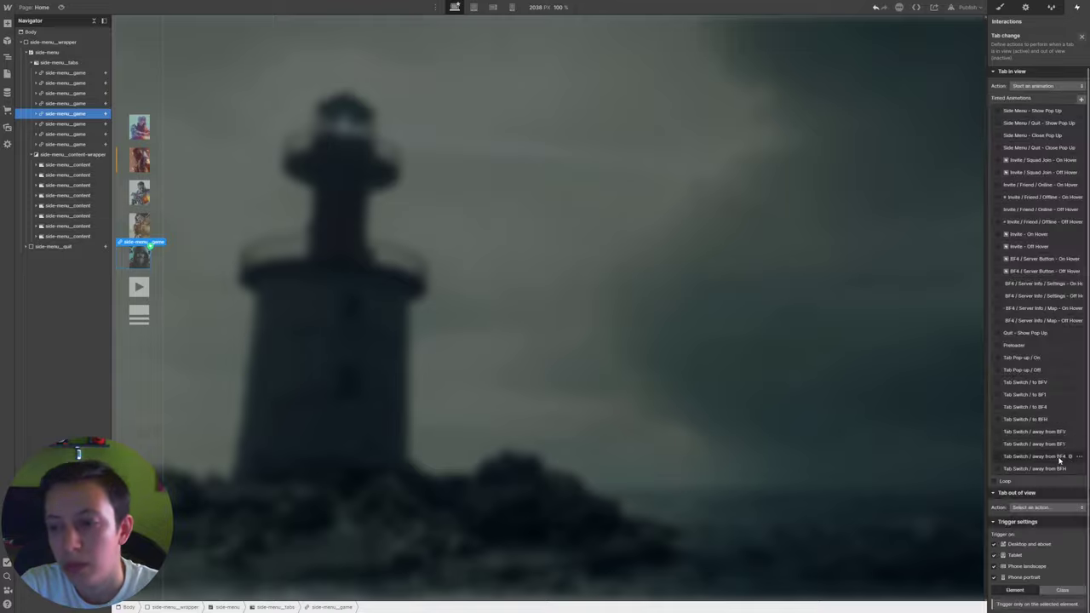
{"action": "left_click", "coordinate": [1038, 374]}
{"action": "left_click", "coordinate": [1038, 393]}
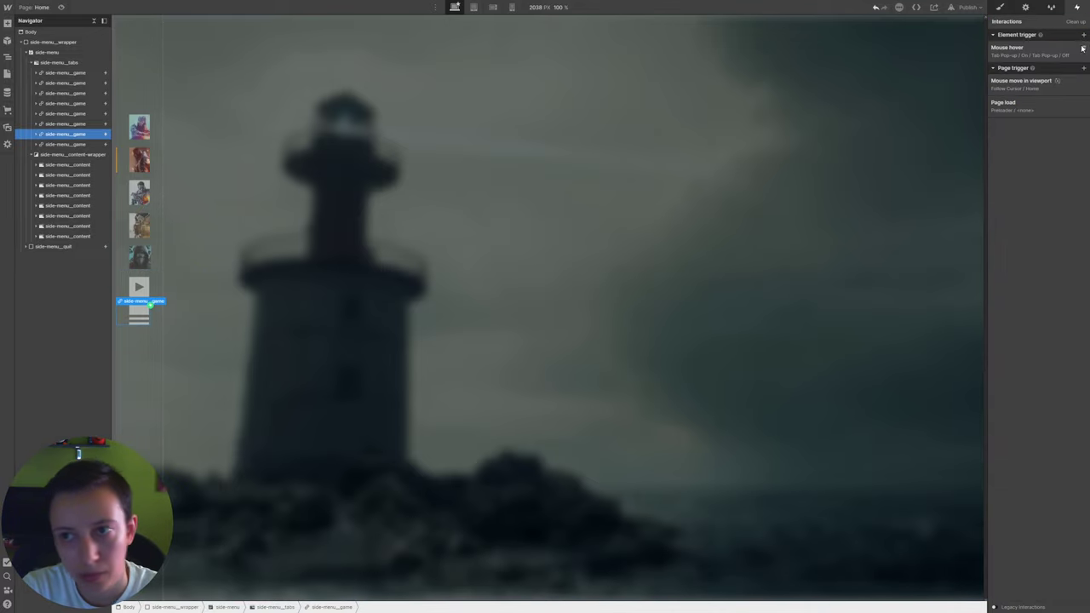
{"action": "left_click", "coordinate": [1078, 395]}
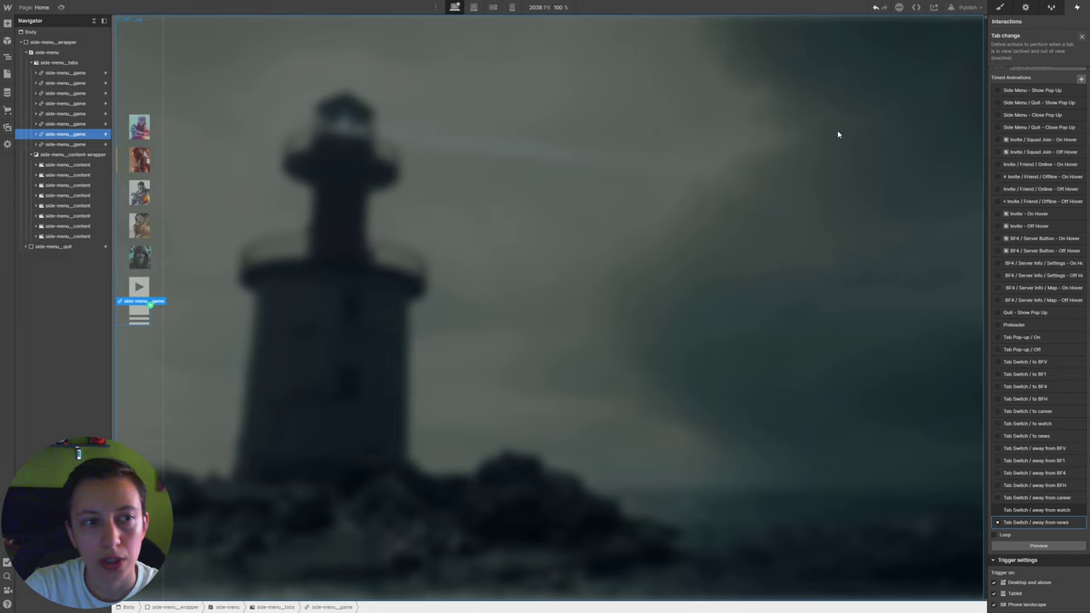
{"action": "left_click", "coordinate": [65, 144]}
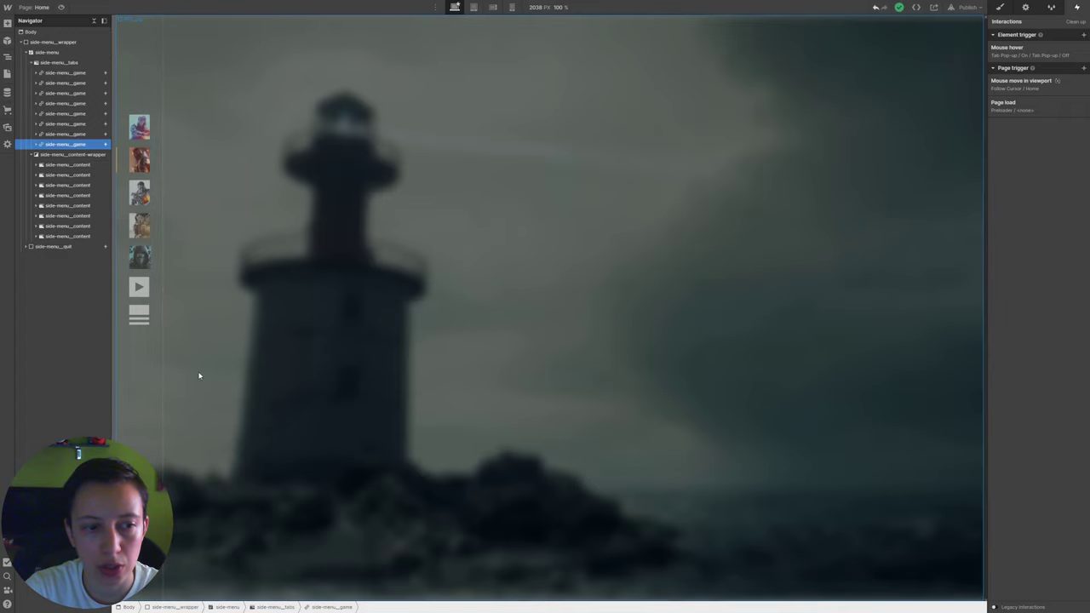
{"action": "key", "text": "ctrl+shift+p"}
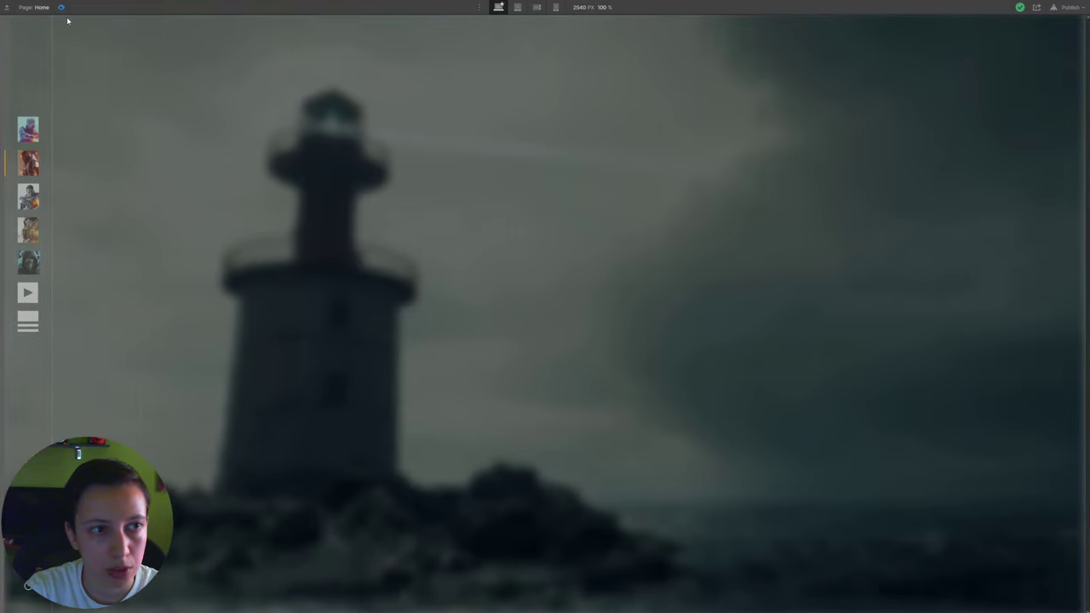
{"action": "left_click", "coordinate": [28, 261]}
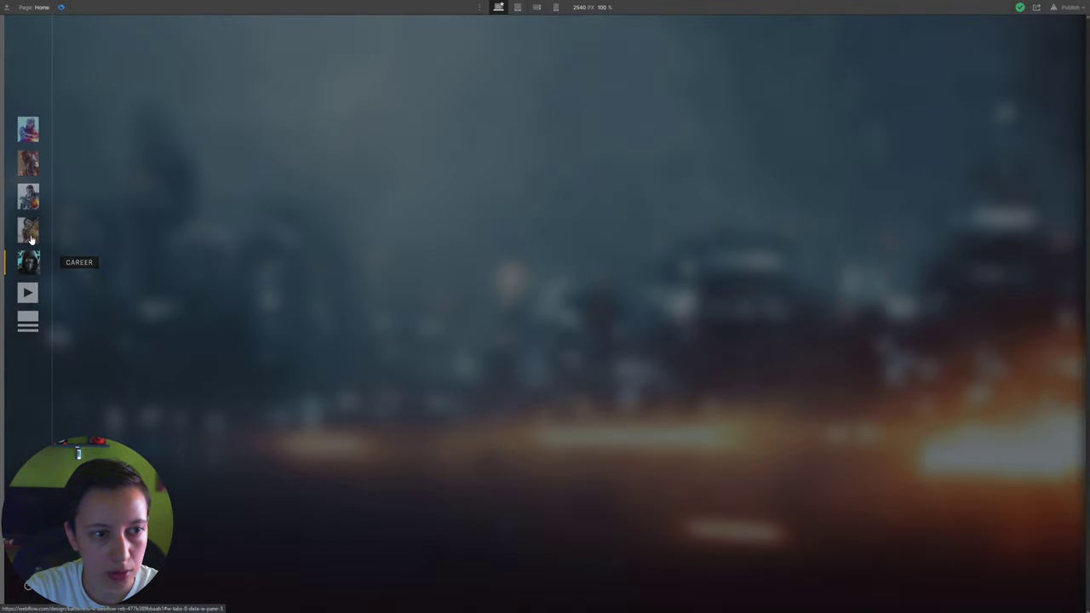
{"action": "left_click", "coordinate": [31, 234]}
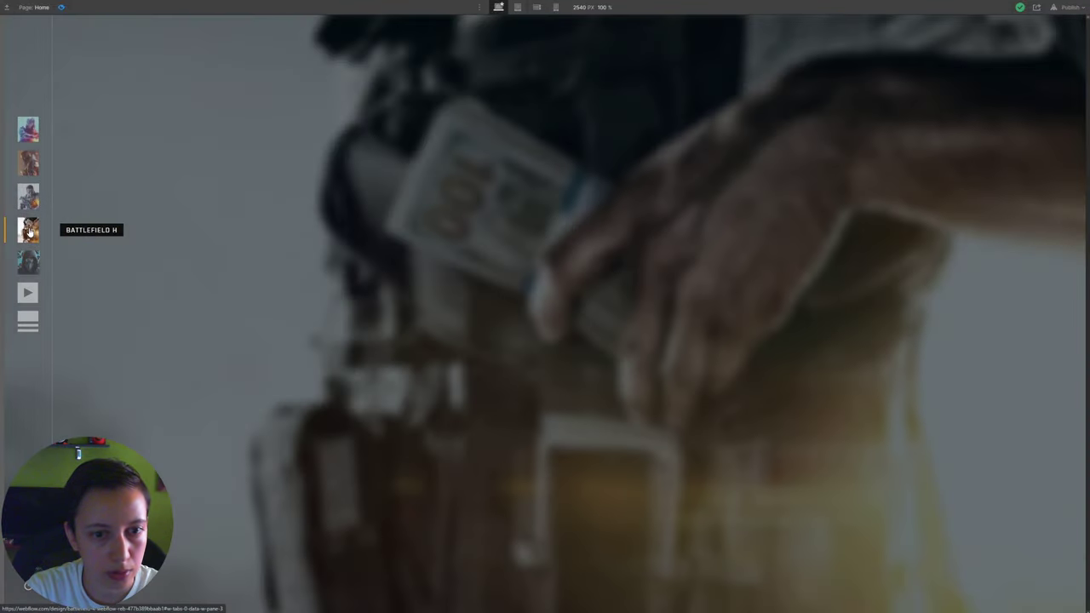
{"action": "left_click", "coordinate": [31, 170]}
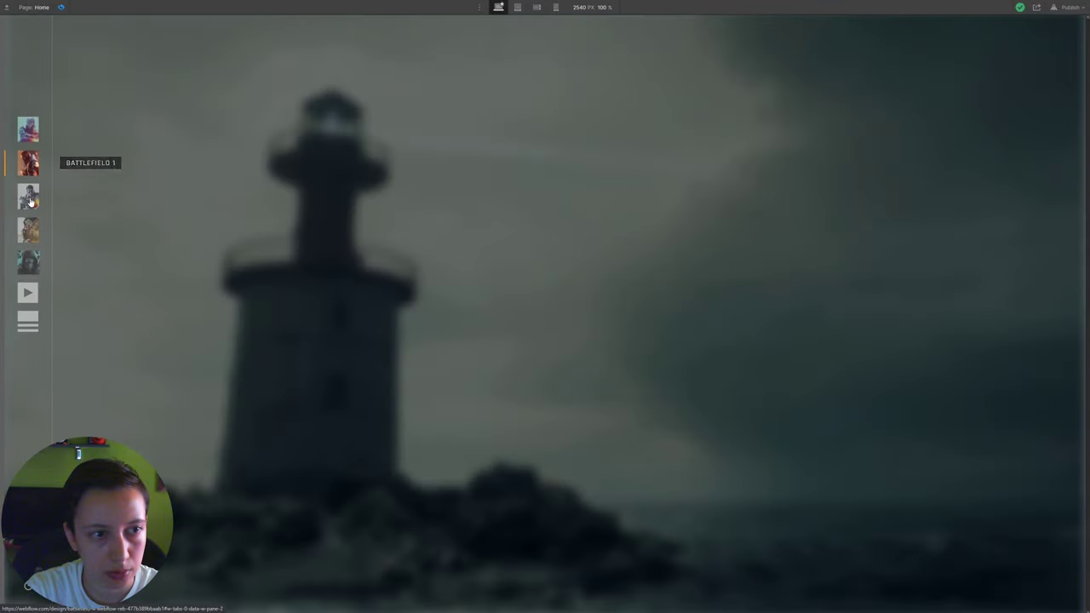
{"action": "left_click", "coordinate": [29, 199]}
{"action": "left_click", "coordinate": [28, 163]}
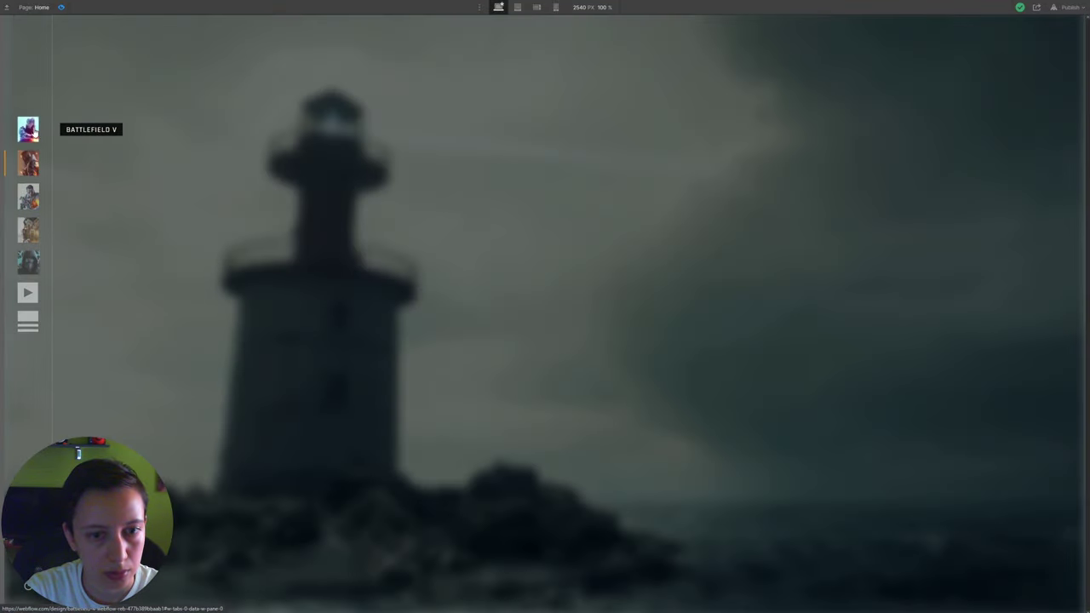
{"action": "left_click", "coordinate": [28, 127]}
{"action": "left_click", "coordinate": [29, 223]}
{"action": "left_click", "coordinate": [29, 198]}
{"action": "left_click", "coordinate": [32, 170]}
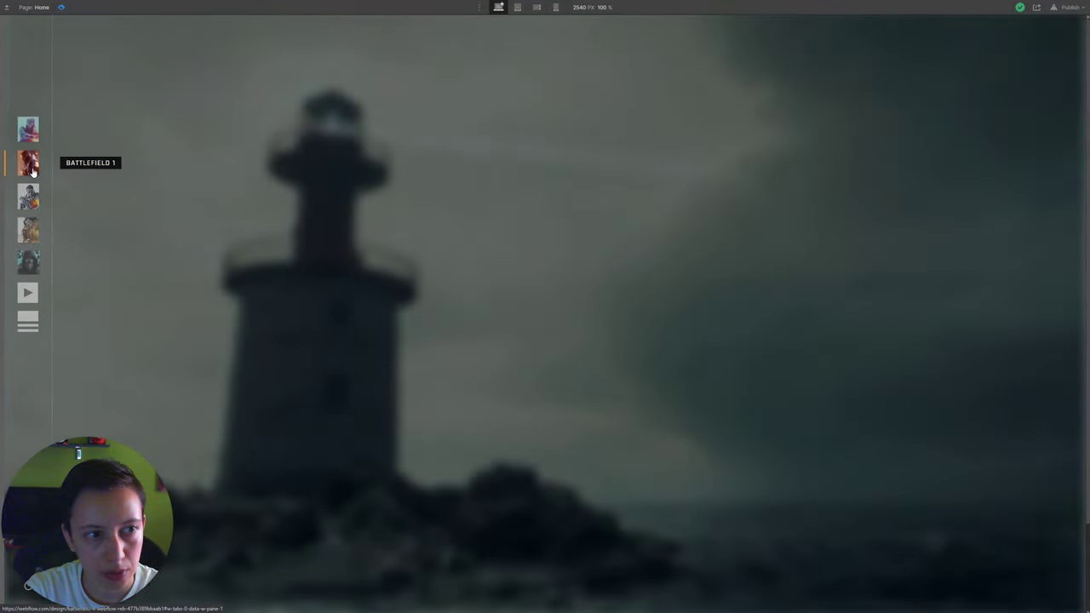
{"action": "left_click", "coordinate": [28, 262]}
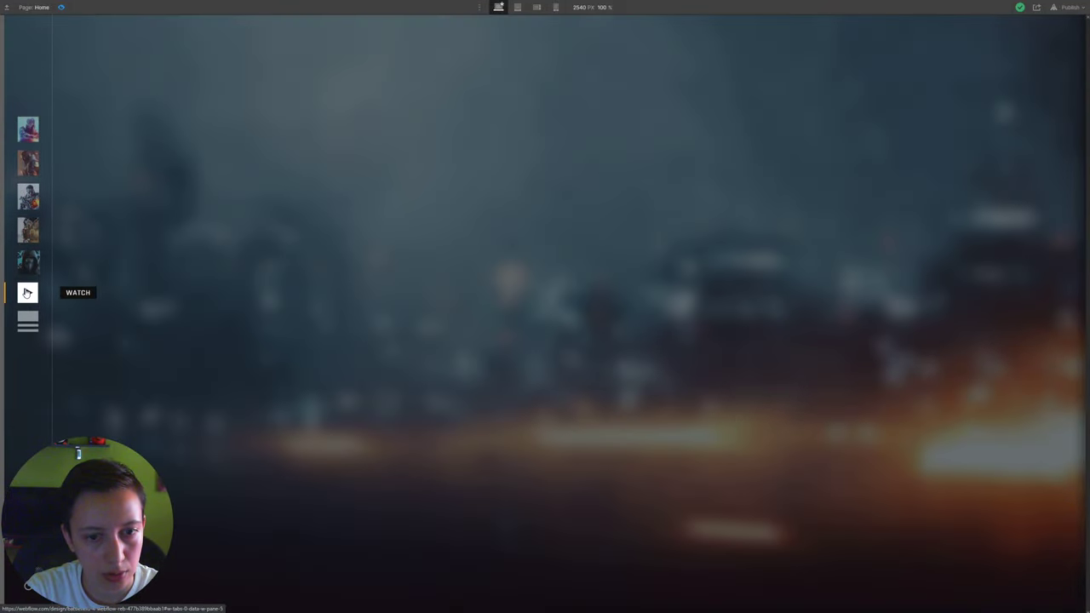
{"action": "left_click", "coordinate": [31, 238]}
{"action": "left_click", "coordinate": [27, 292]}
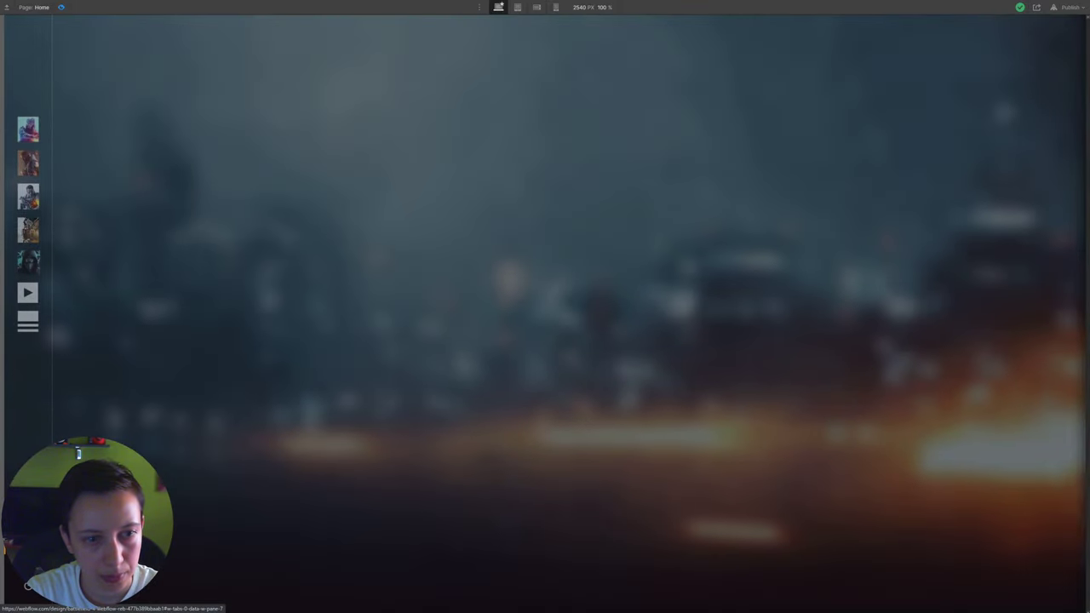
{"action": "left_click", "coordinate": [28, 321]}
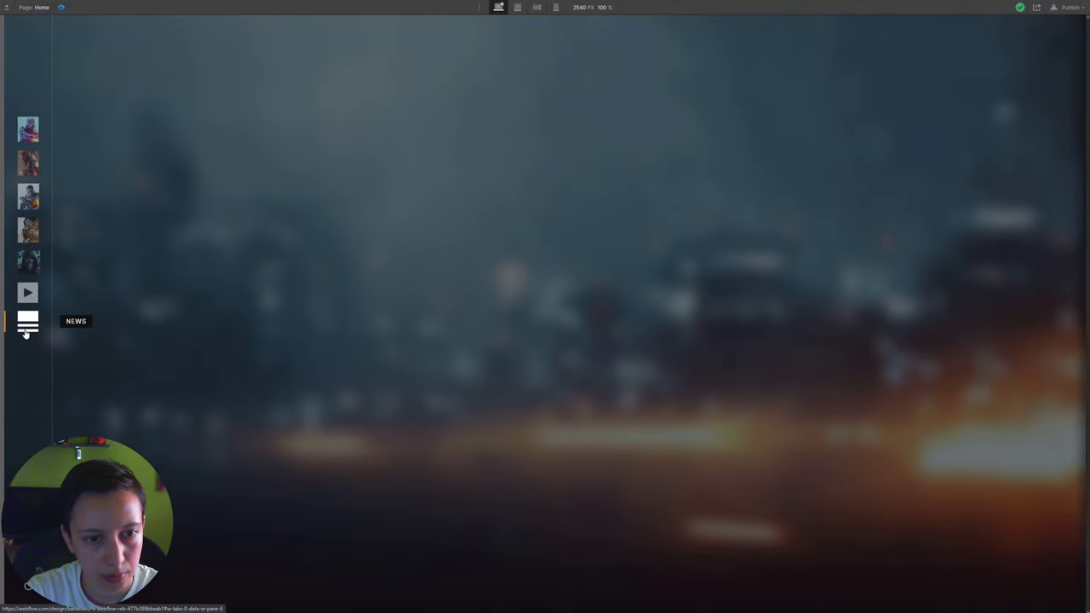
Make Tab 3 the default active tab of the side-menu Tabs element
{"action": "key", "text": "ctrl+shift+p"}
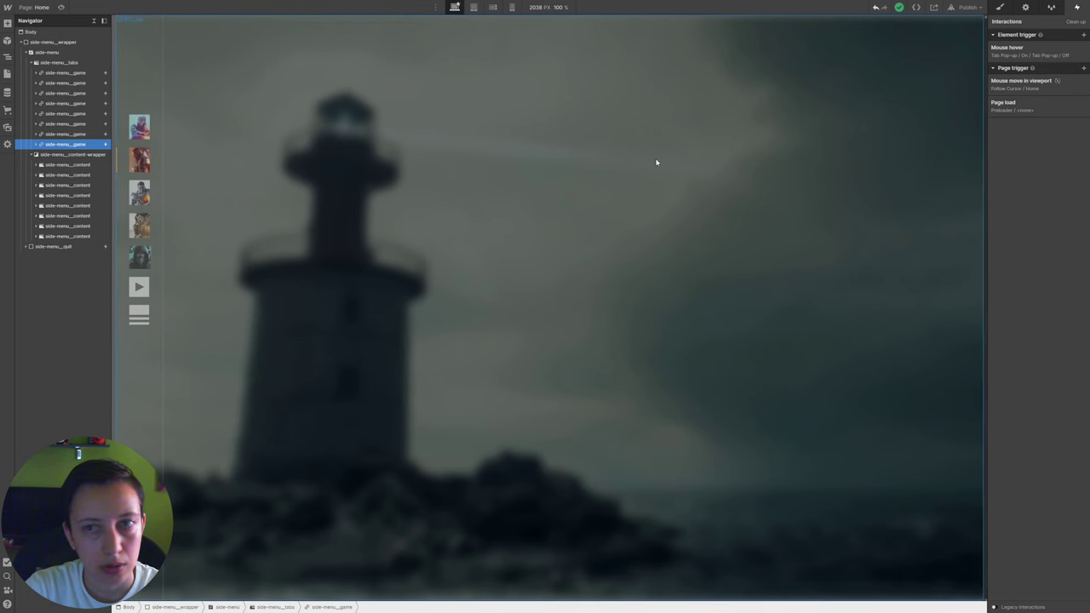
{"action": "left_click", "coordinate": [1026, 7]}
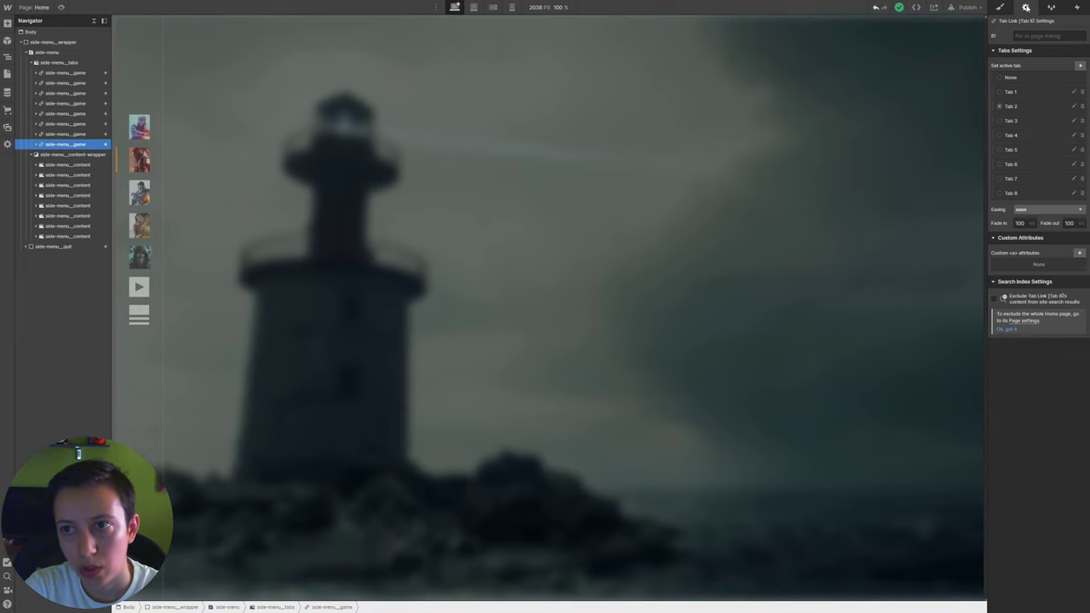
{"action": "left_click", "coordinate": [60, 52]}
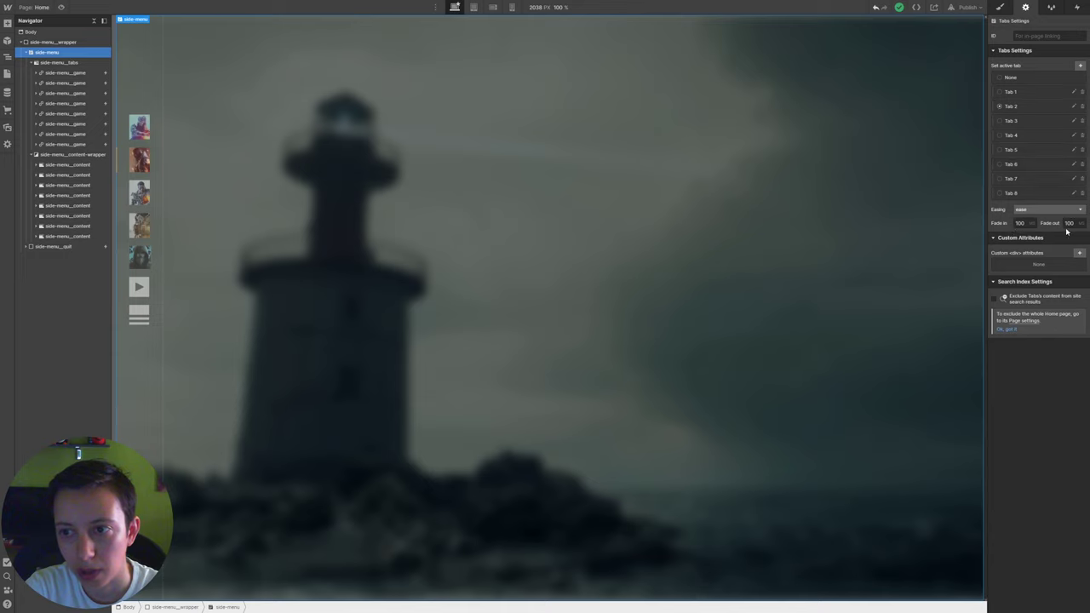
{"action": "left_click", "coordinate": [1000, 122]}
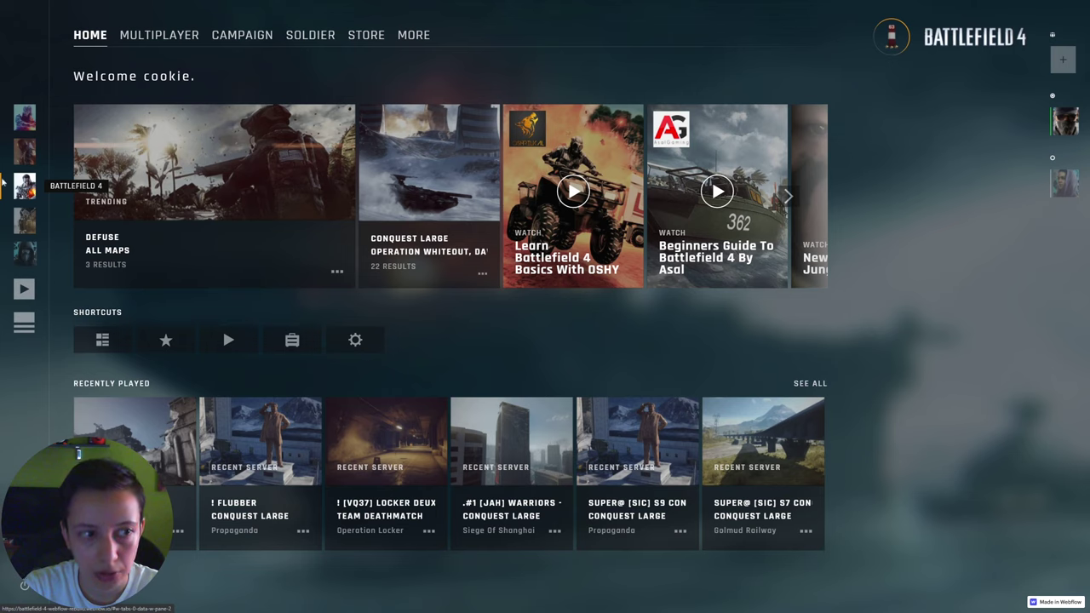
Test the side-menu tabs: Battlefield 1, Battlefield 4, Hardline and career, ending on Battlefield 4
{"action": "left_click", "coordinate": [24, 152]}
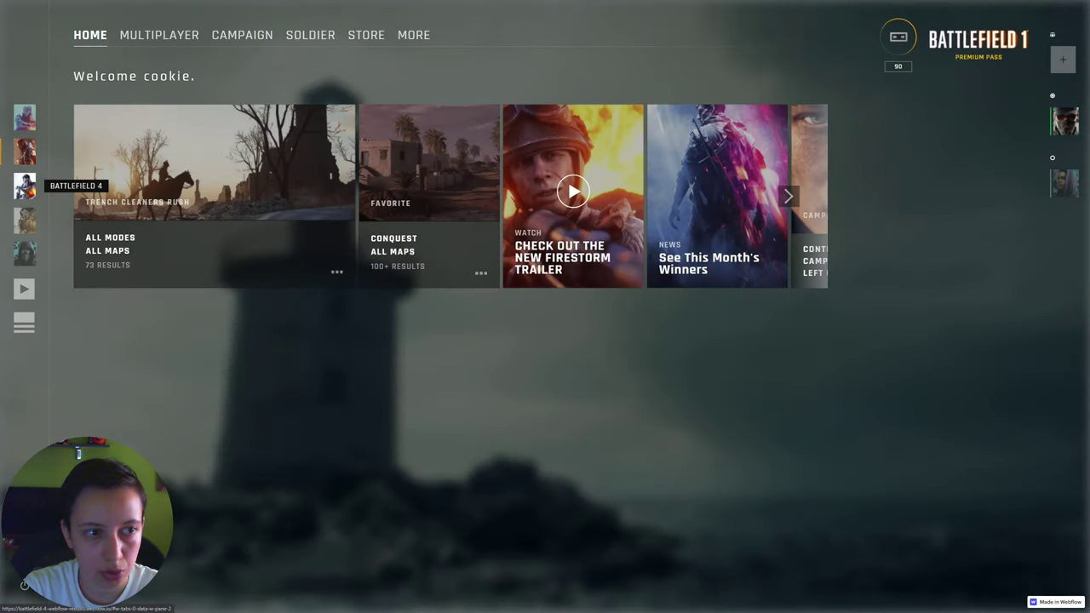
{"action": "left_click", "coordinate": [24, 186]}
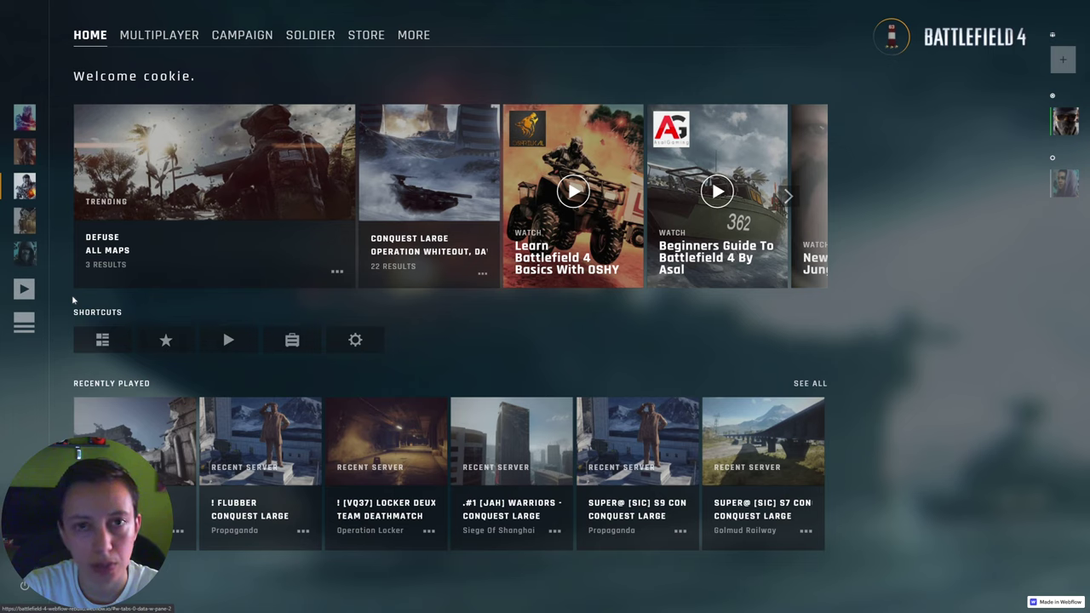
{"action": "left_click", "coordinate": [24, 219]}
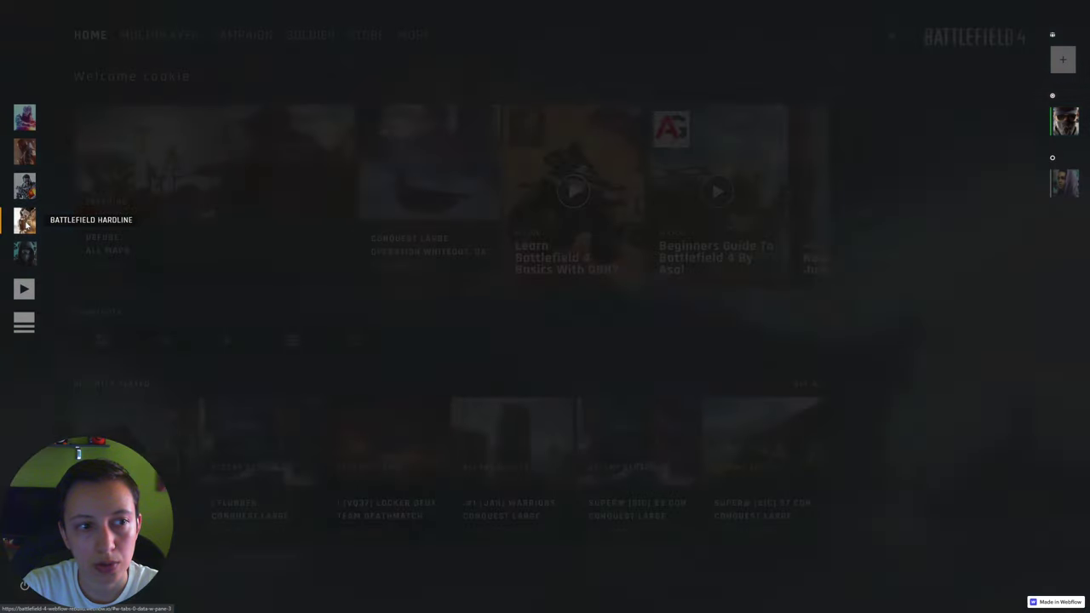
{"action": "left_click", "coordinate": [24, 185]}
{"action": "left_click", "coordinate": [24, 152]}
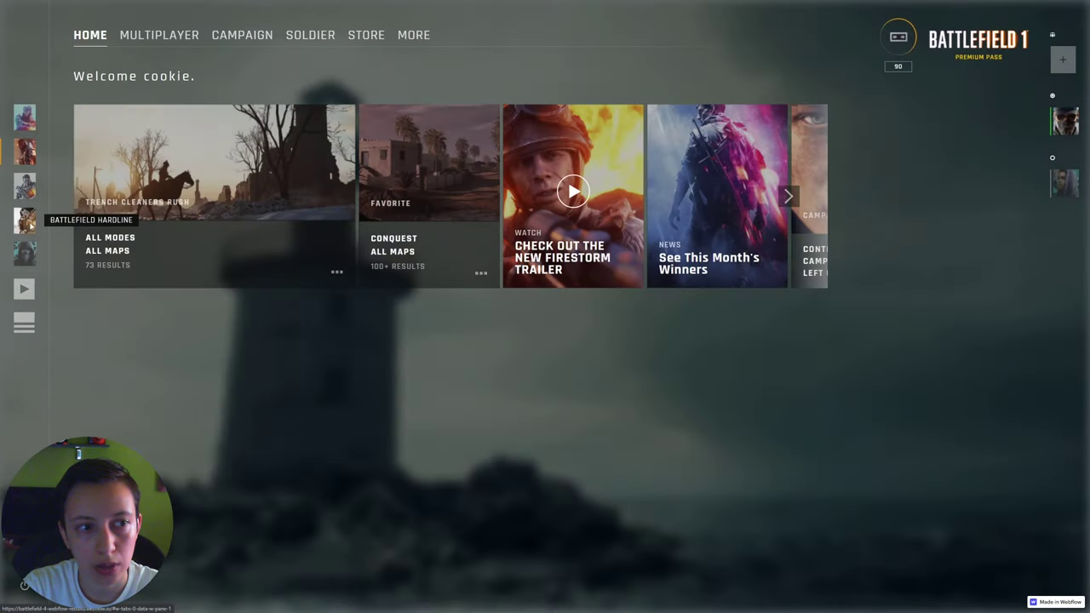
{"action": "left_click", "coordinate": [24, 254]}
{"action": "left_click", "coordinate": [24, 186]}
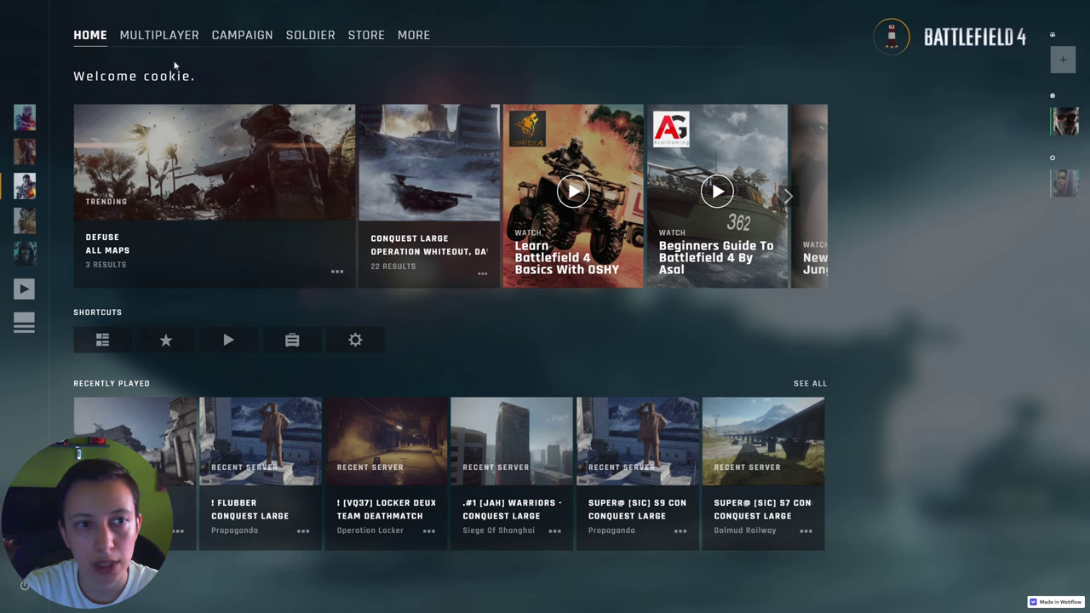
Test the MULTIPLAYER, CAMPAIGN and HOME links, then toggle between Hardline and Battlefield 4 tabs
{"action": "left_click", "coordinate": [175, 38]}
{"action": "left_click", "coordinate": [224, 35]}
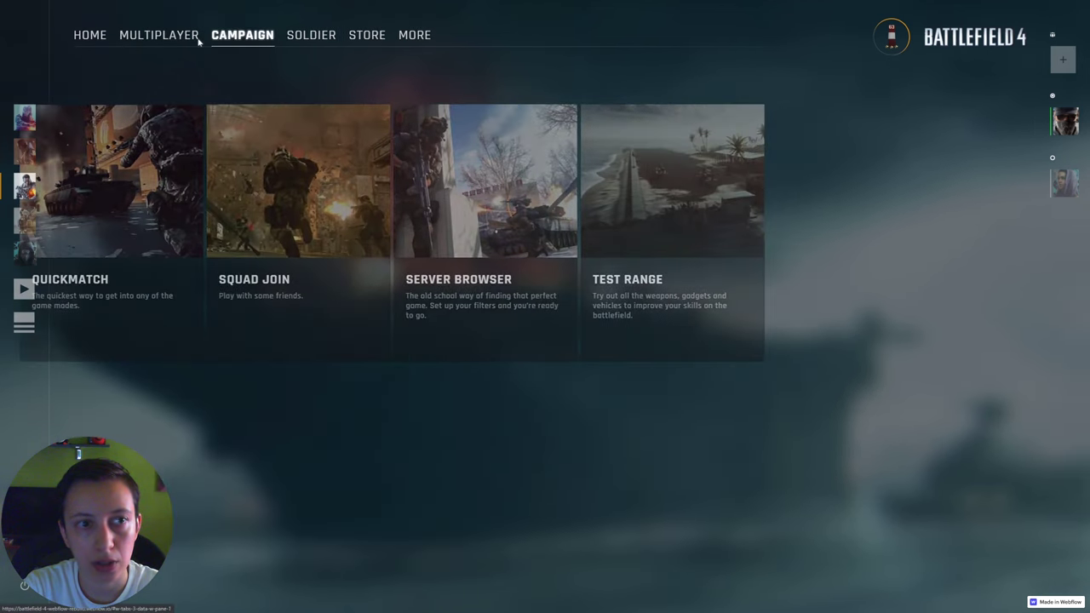
{"action": "left_click", "coordinate": [90, 35]}
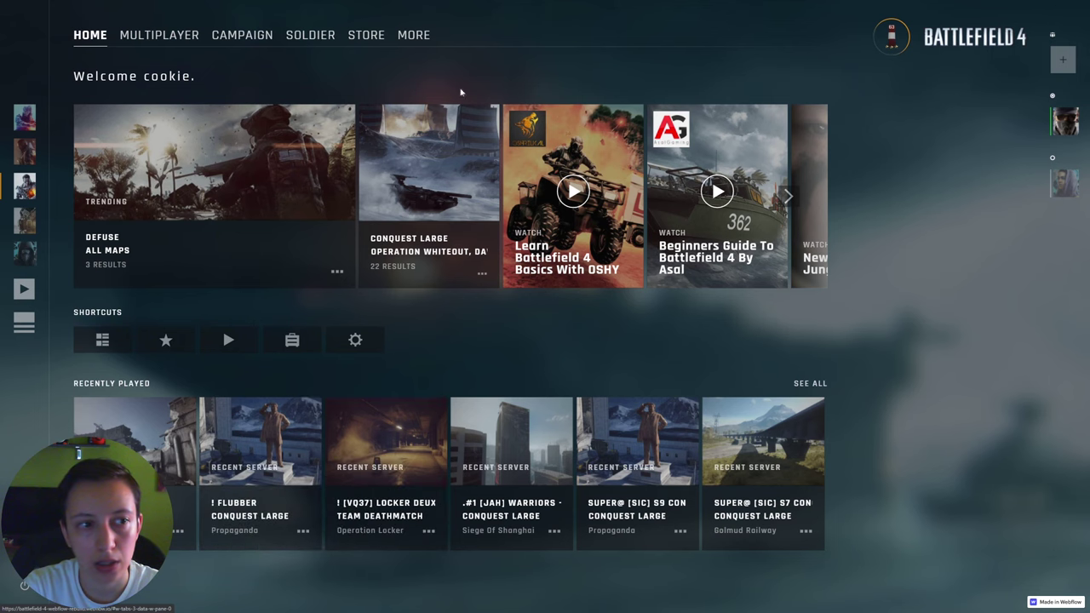
{"action": "left_click", "coordinate": [25, 219]}
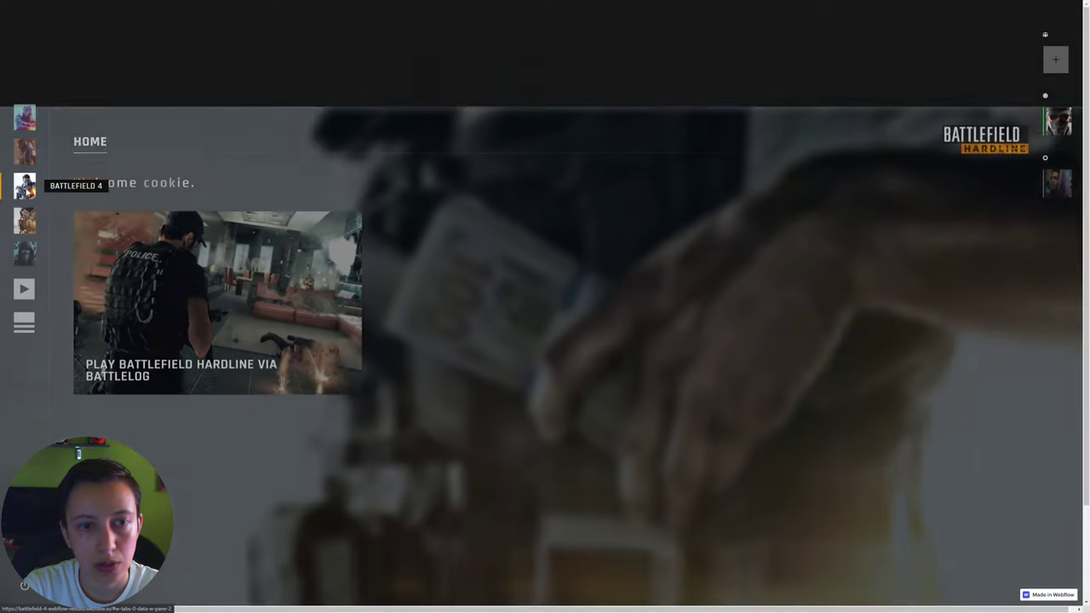
{"action": "left_click", "coordinate": [24, 185]}
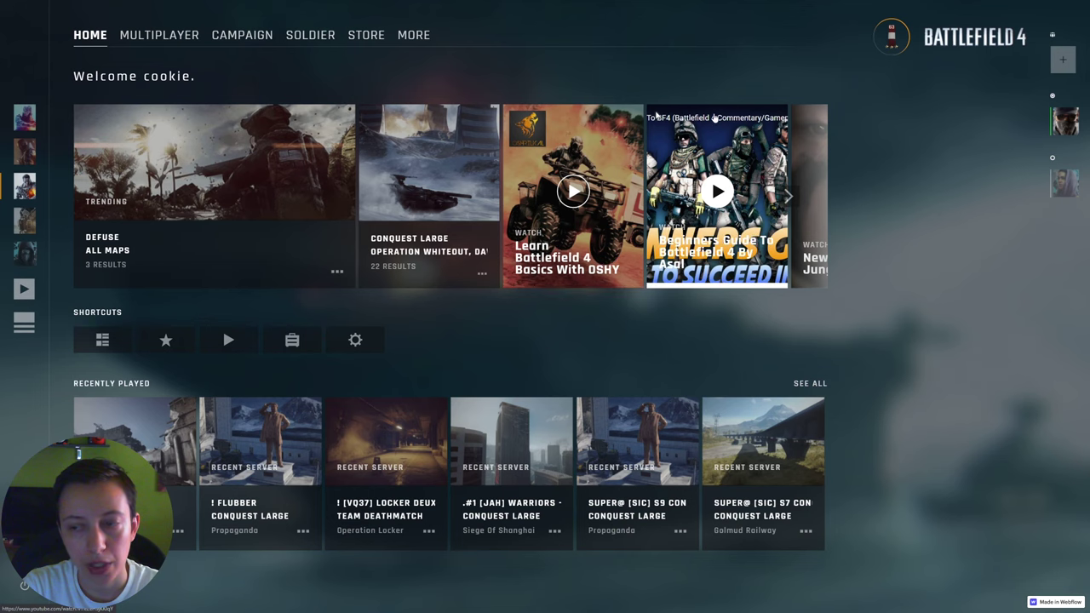